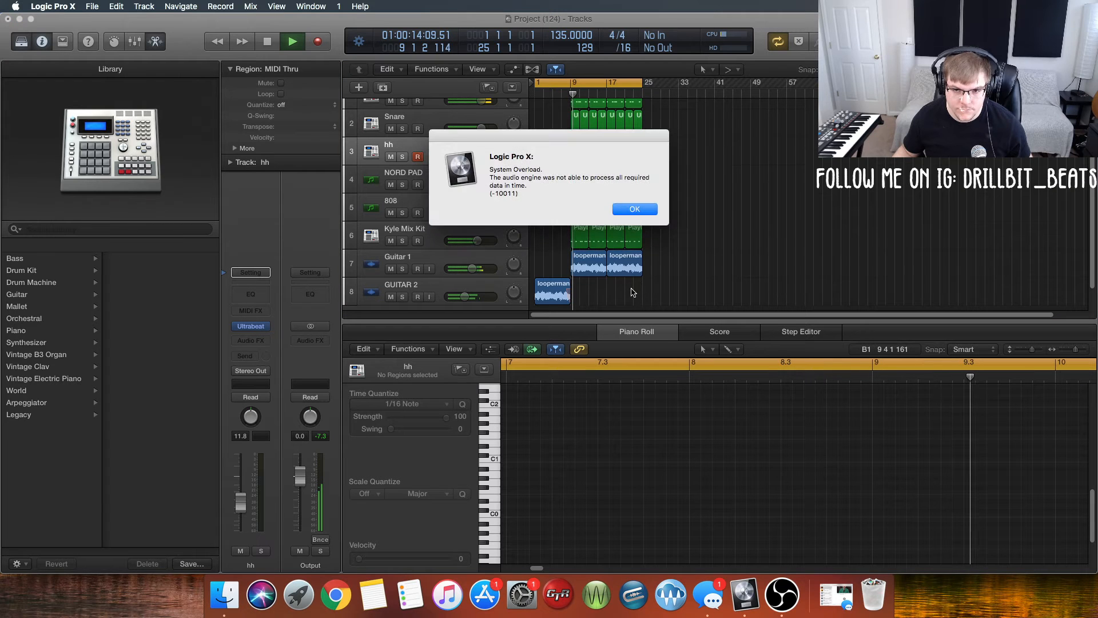
# Dismiss the system overload alert and play the arrangement from the beginning
pyautogui.click(634, 209)
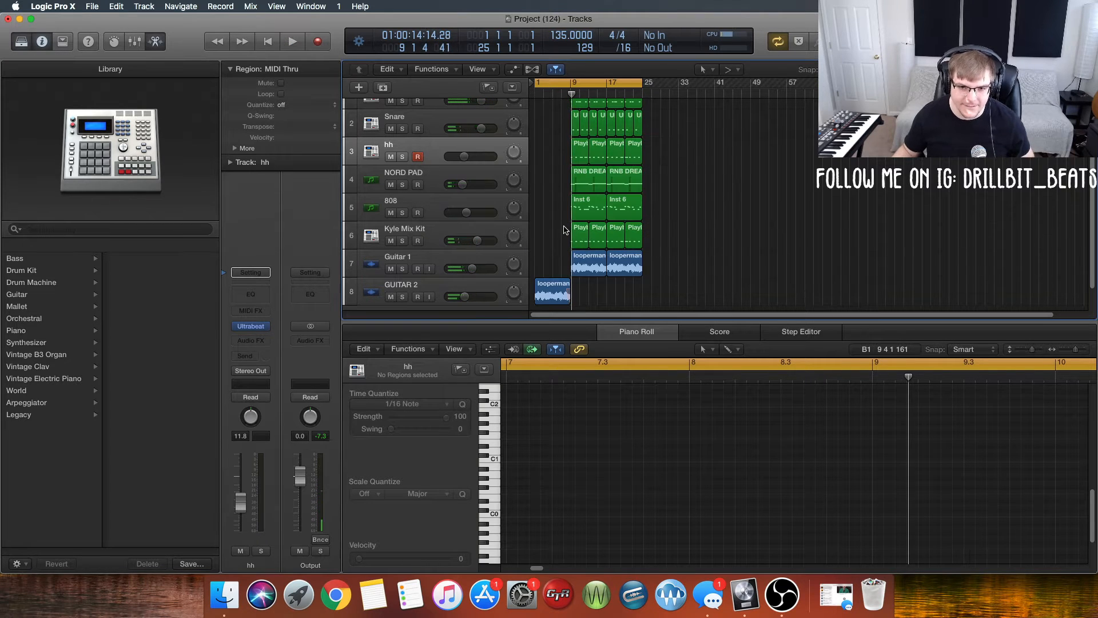
pyautogui.press('Return')
pyautogui.press('space')
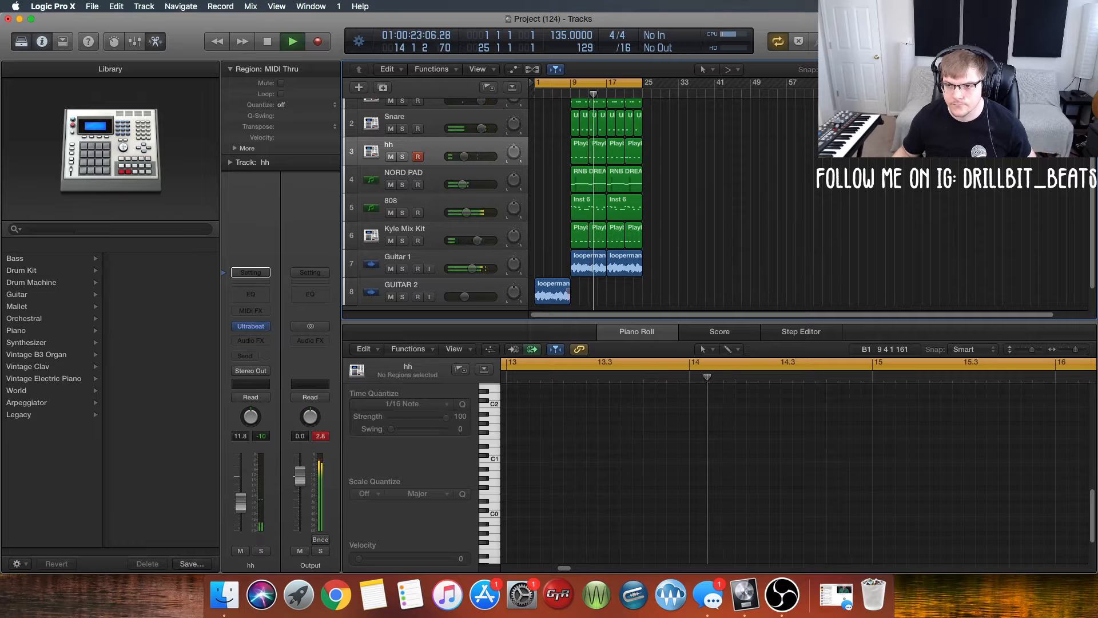
pyautogui.moveTo(1071, 69); pyautogui.dragTo(1074, 69)
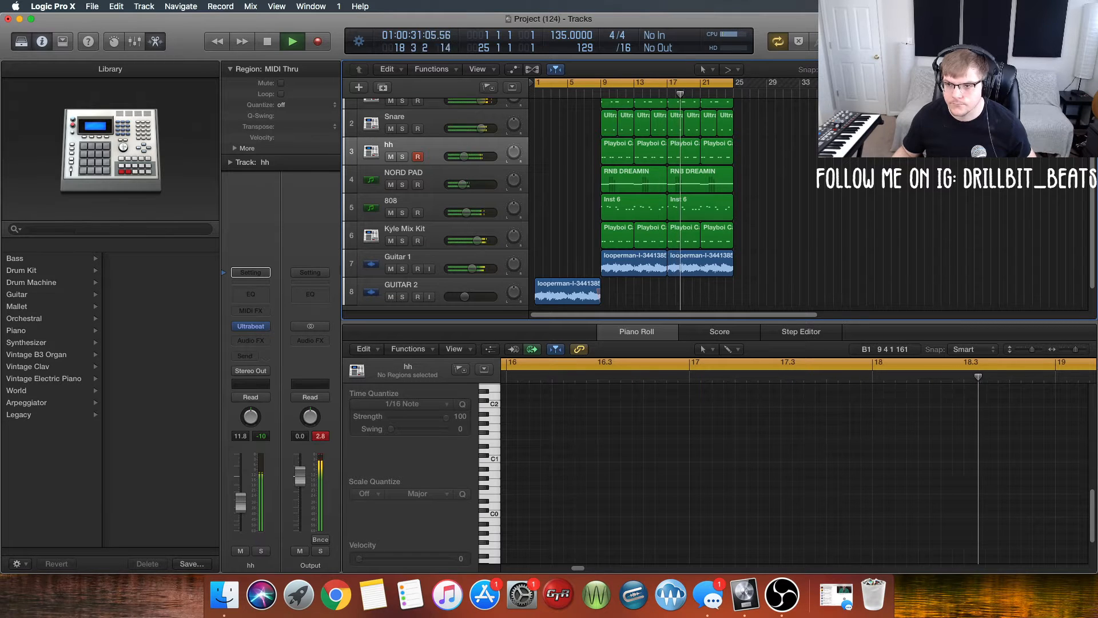
pyautogui.moveTo(1077, 69); pyautogui.dragTo(1071, 70)
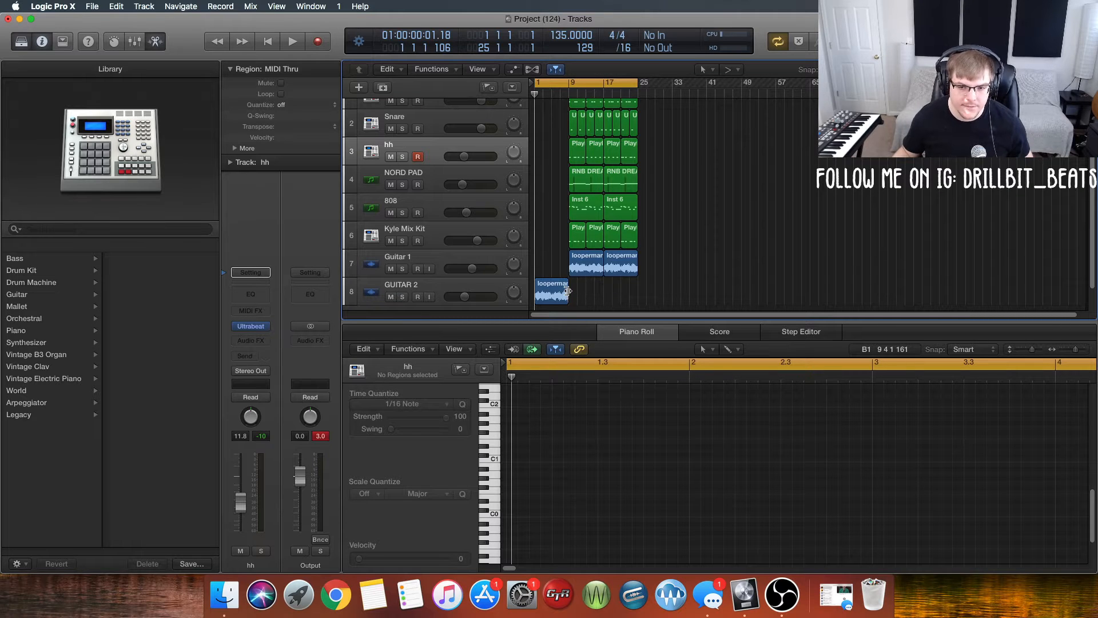
# Insert the stereo Waves L2 limiter as an audio effect on the Output channel
pyautogui.click(326, 341)
pyautogui.moveTo(329, 479)
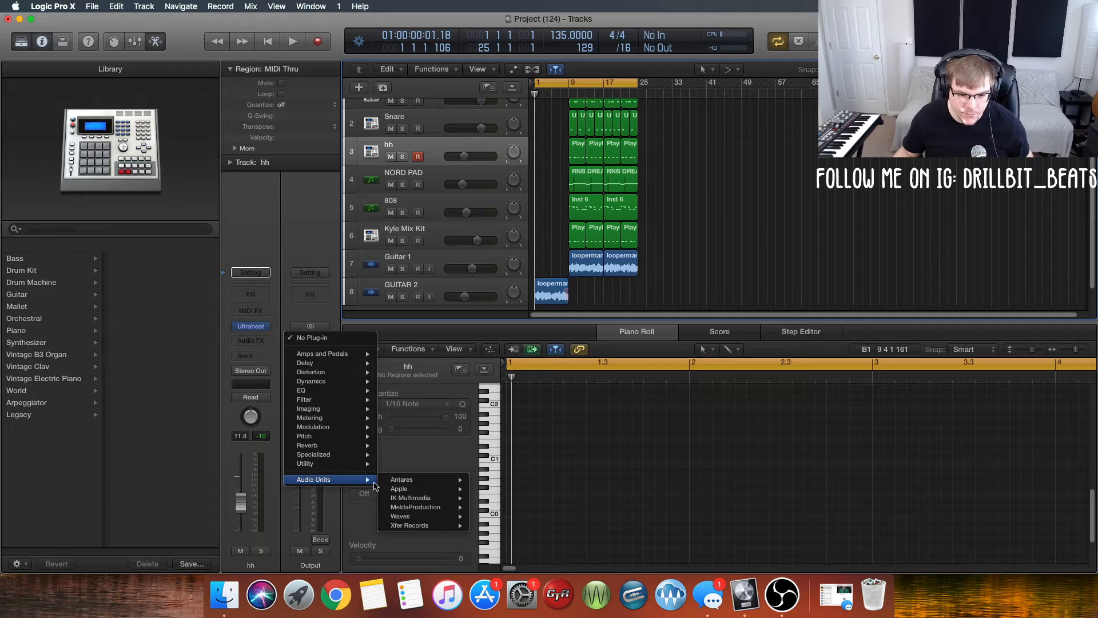
pyautogui.moveTo(412, 507)
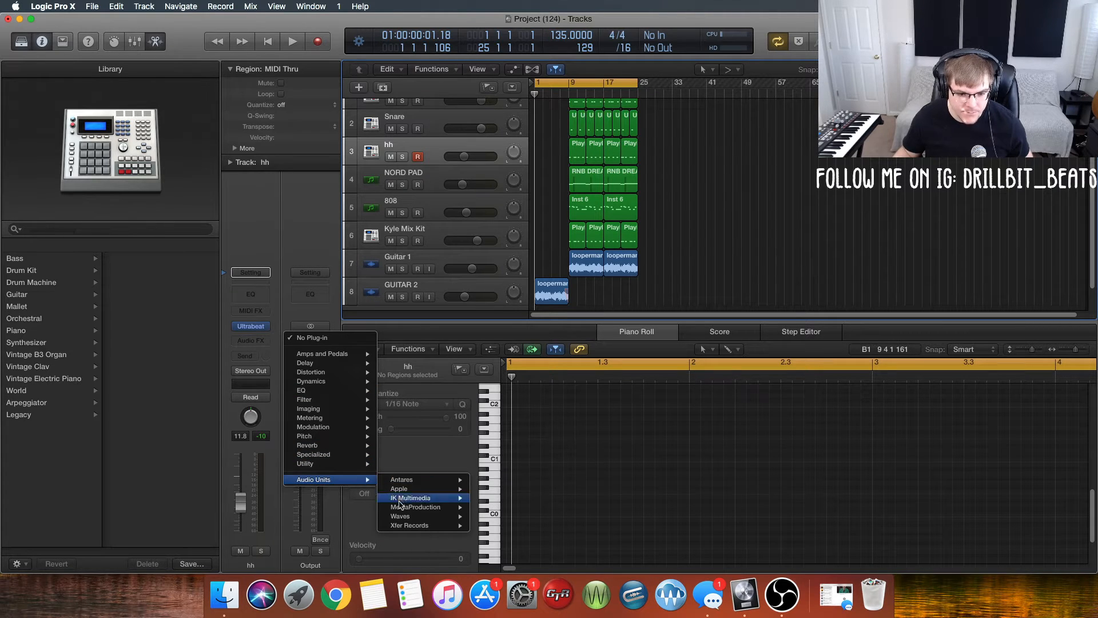
pyautogui.scroll(-5, 523, 534)
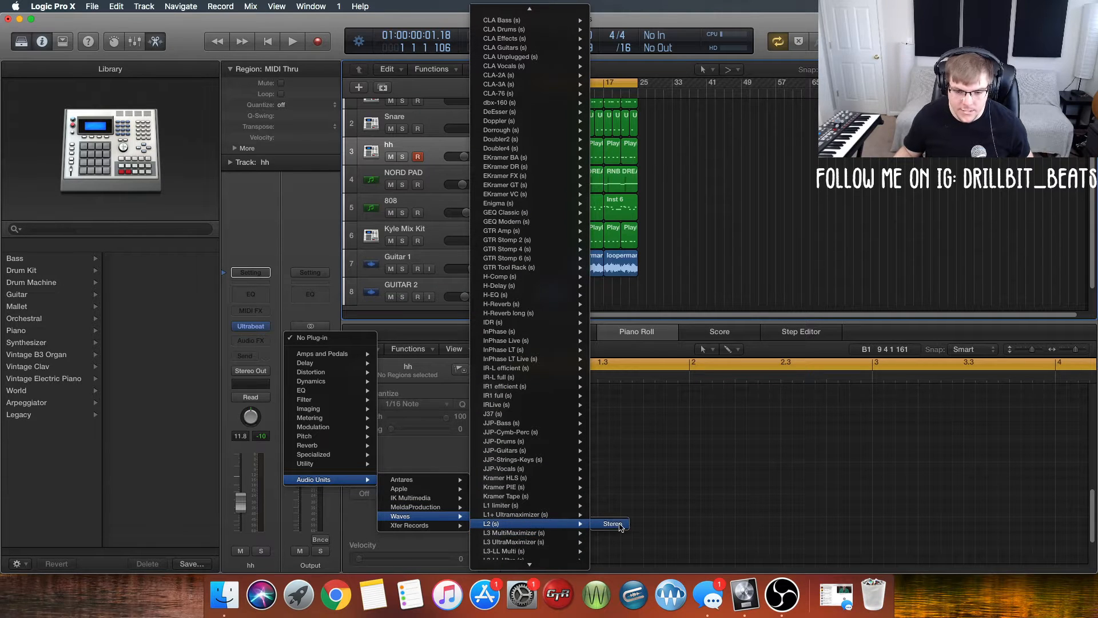
pyautogui.click(613, 524)
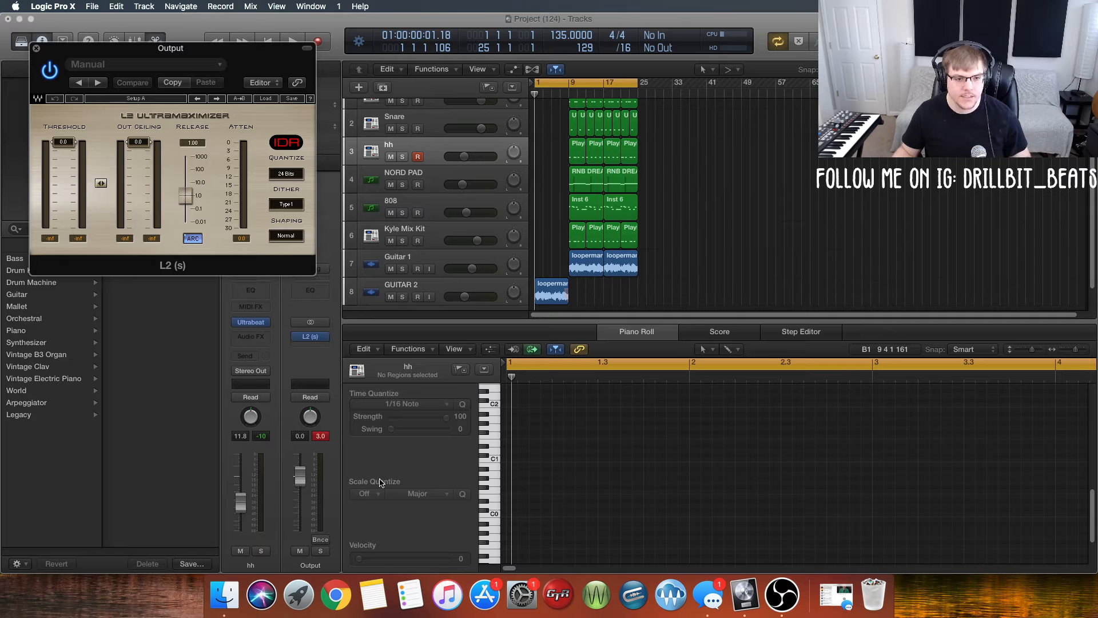
# Load the 16bit Moderate Limiting preset in the L2 limiter and briefly play the project through it
pyautogui.click(266, 98)
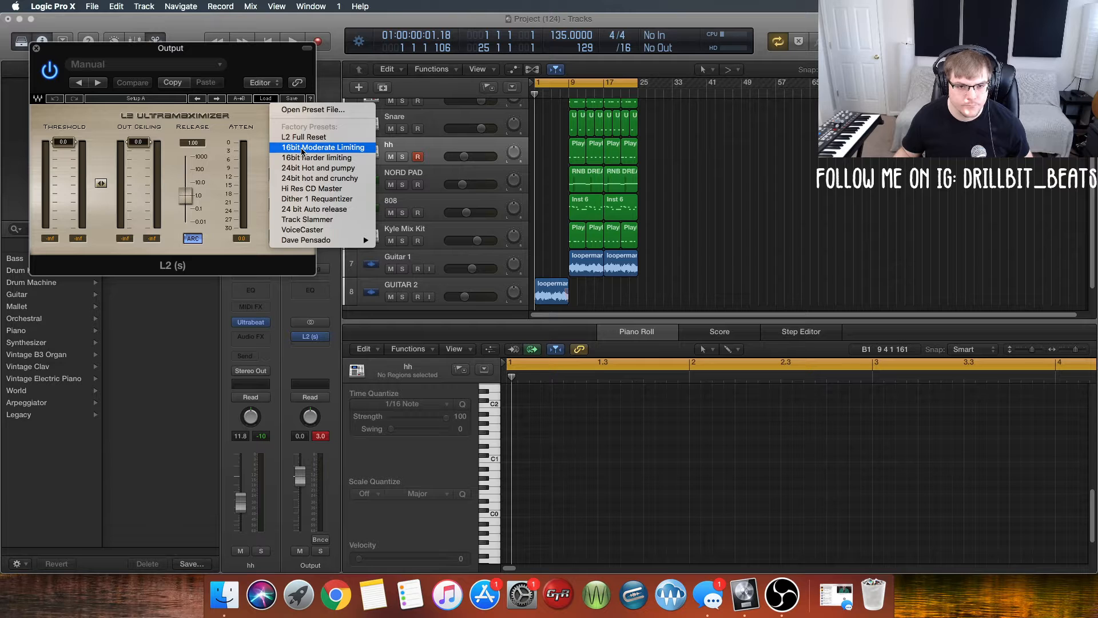
pyautogui.click(302, 147)
pyautogui.press('space')
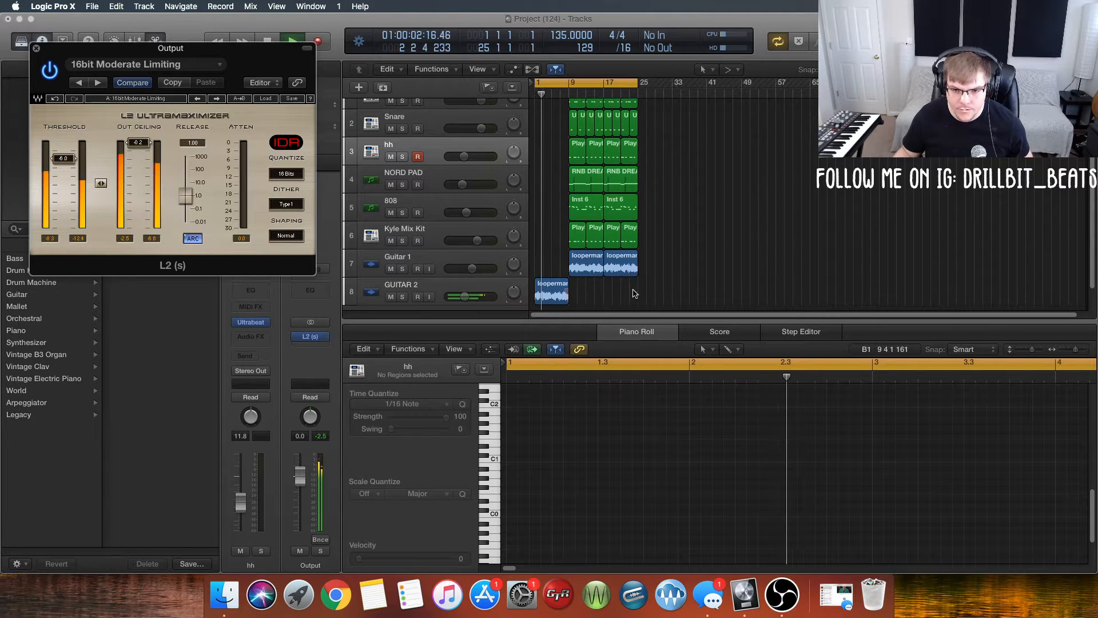
pyautogui.press('space')
# Copy the guitar loop region onto the GUITAR 2 track at bar 25
pyautogui.click(560, 295)
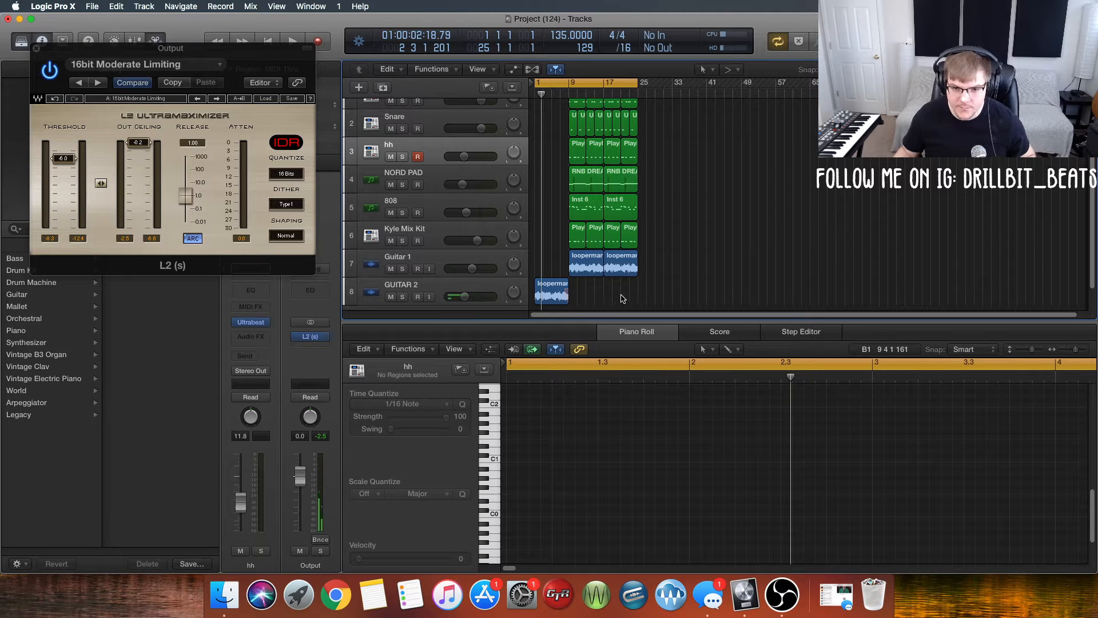
pyautogui.click(625, 272)
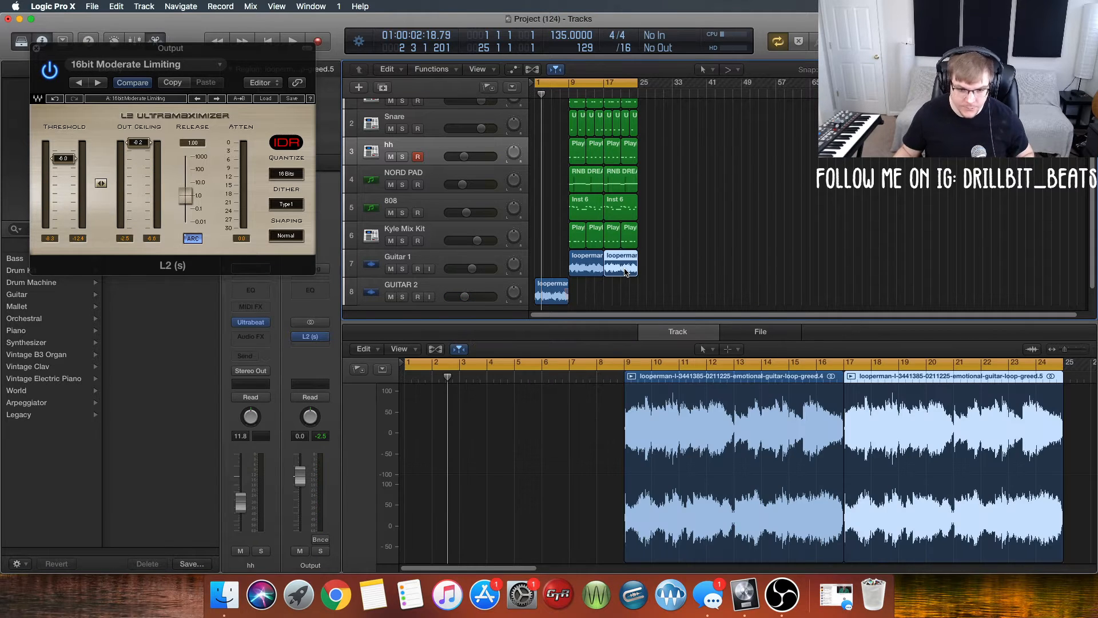
pyautogui.moveTo(654, 284)
pyautogui.mouseDown()
pyautogui.moveTo(661, 295)
pyautogui.moveTo(653, 288)
pyautogui.mouseUp()
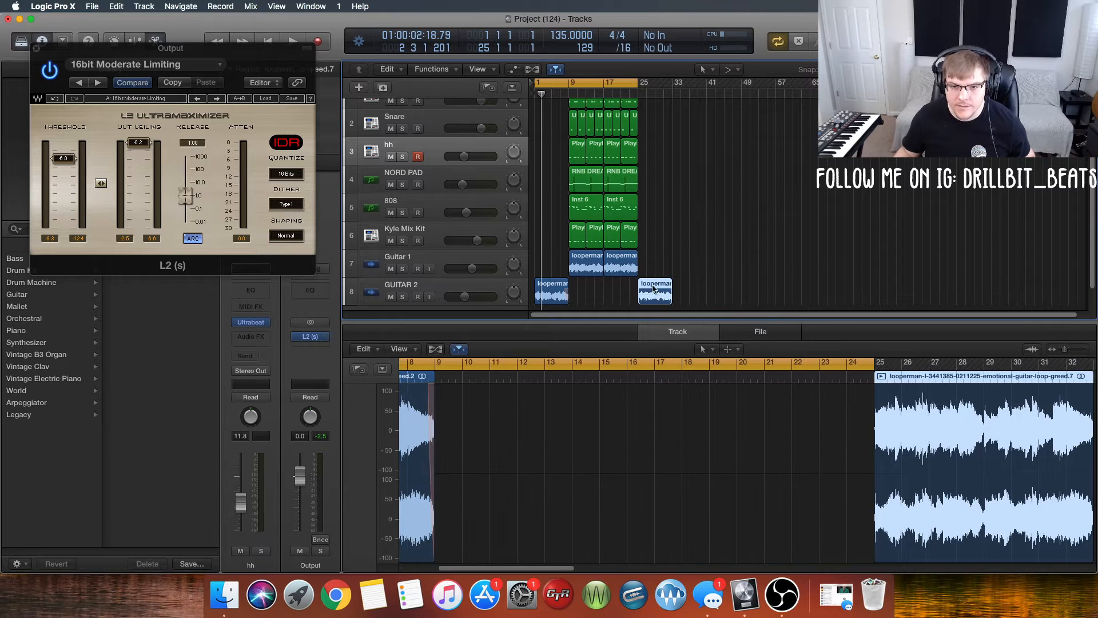
# Turn off cycle mode and start playback from bar 22
pyautogui.click(631, 84)
pyautogui.click(625, 89)
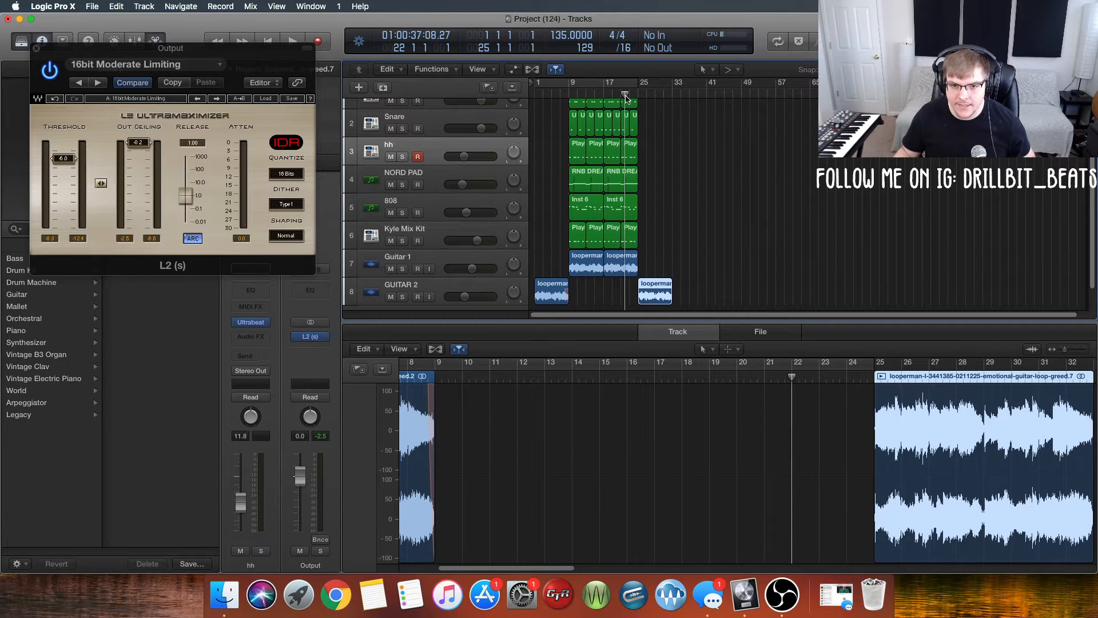
pyautogui.press('space')
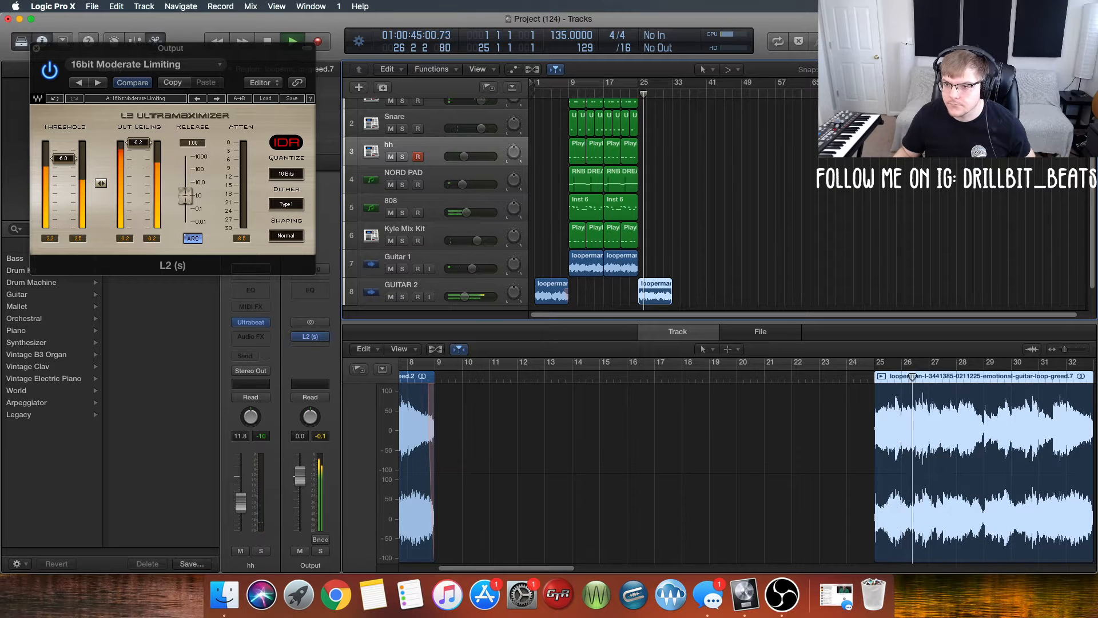
# Move the GUITAR 2 region at bar 25 up to the Guitar 1 track and copy it onto GUITAR 2 at bar 33
pyautogui.press('super+Right')
pyautogui.press('super+Right')
pyautogui.press('super+Right')
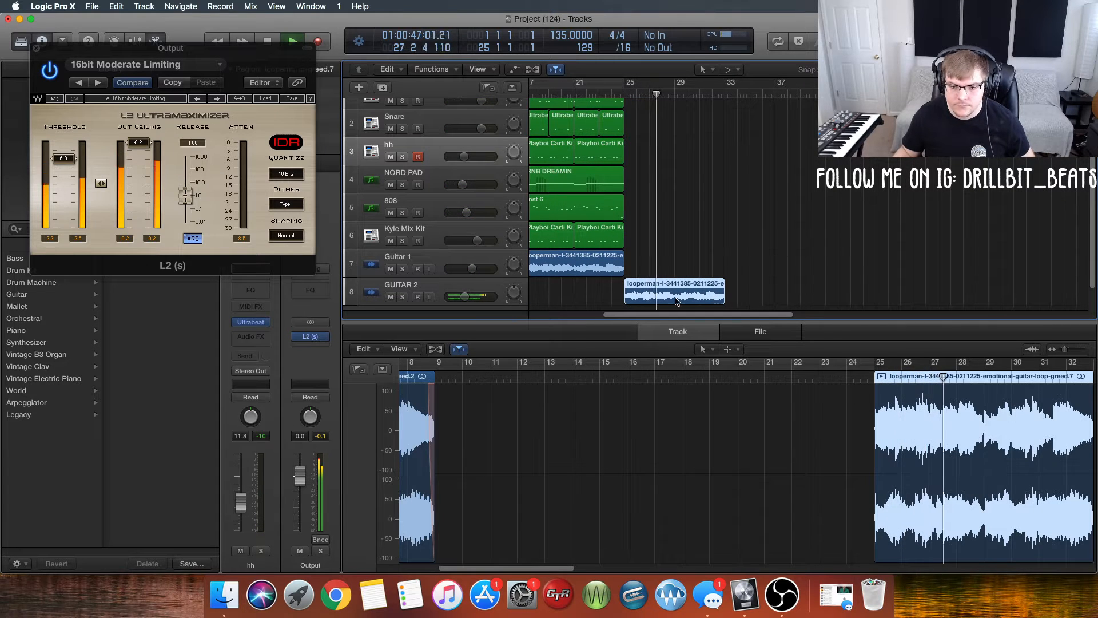
pyautogui.moveTo(666, 316); pyautogui.dragTo(650, 318)
pyautogui.hscroll(-8, 764, 309)
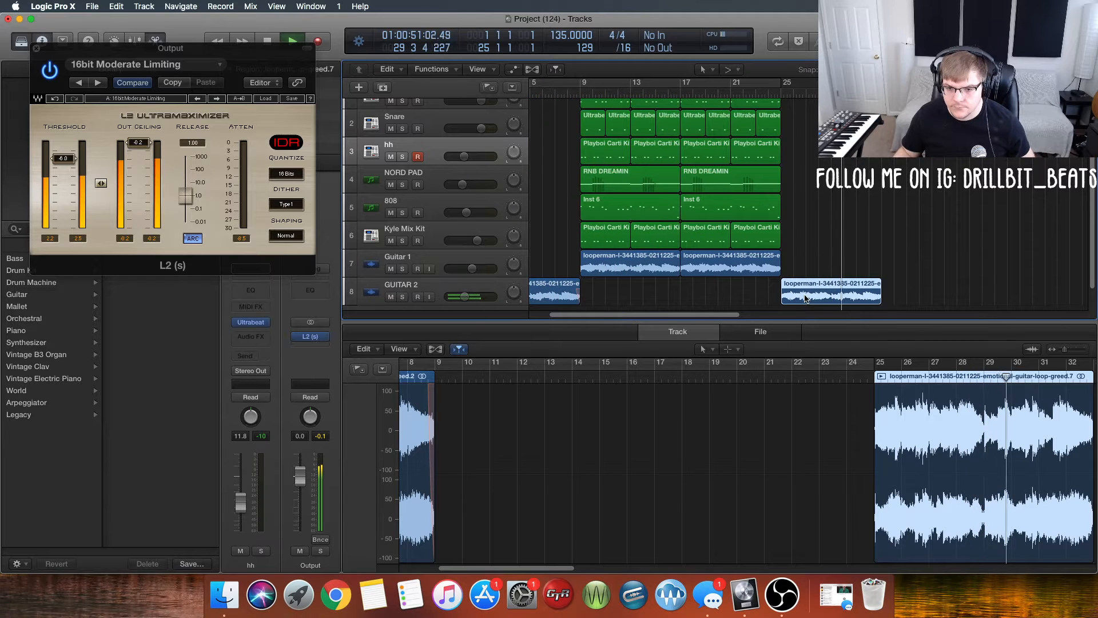
pyautogui.moveTo(804, 298); pyautogui.dragTo(895, 282)
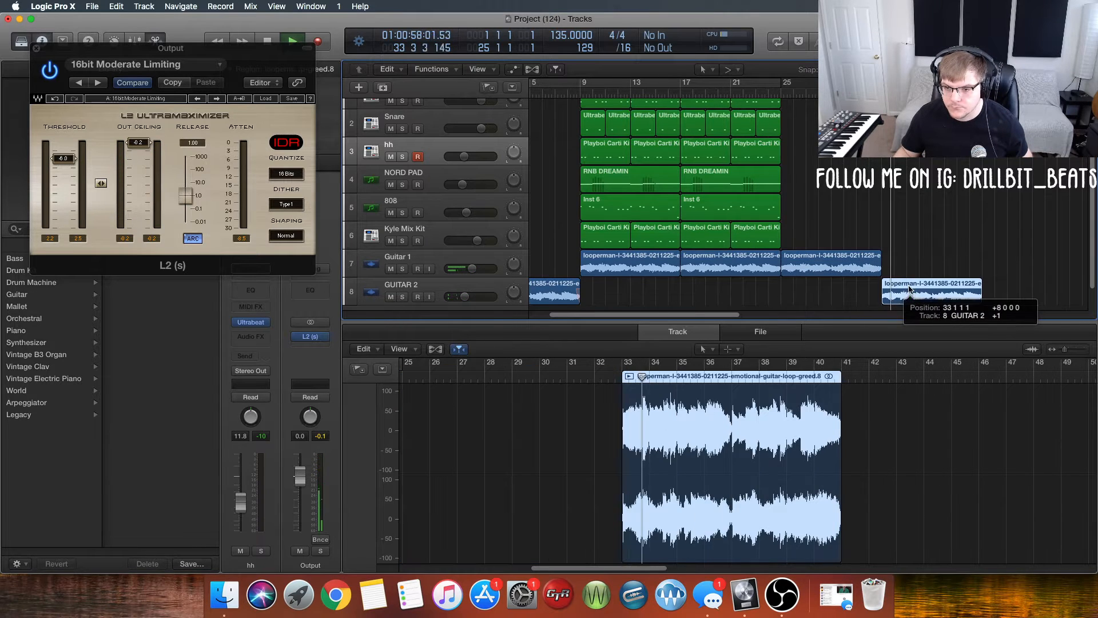
# Play from about bar 21 and copy the second RNB DREAMIN region on the NORD PAD track to bar 25
pyautogui.click(726, 94)
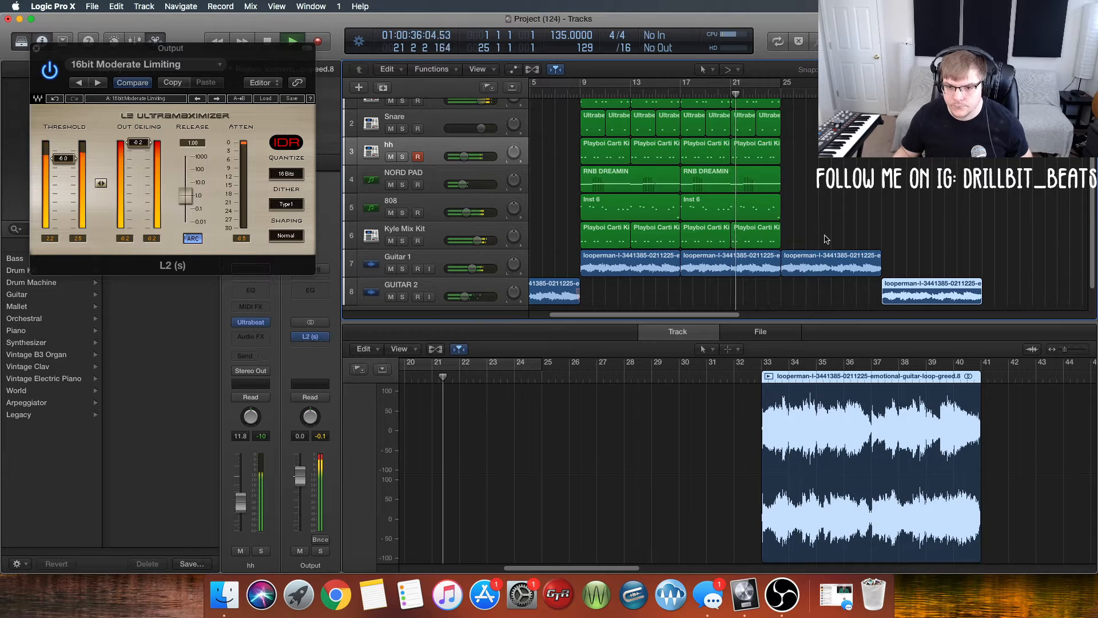
pyautogui.press('super+Left')
pyautogui.press('super+Left')
pyautogui.press('super+Left')
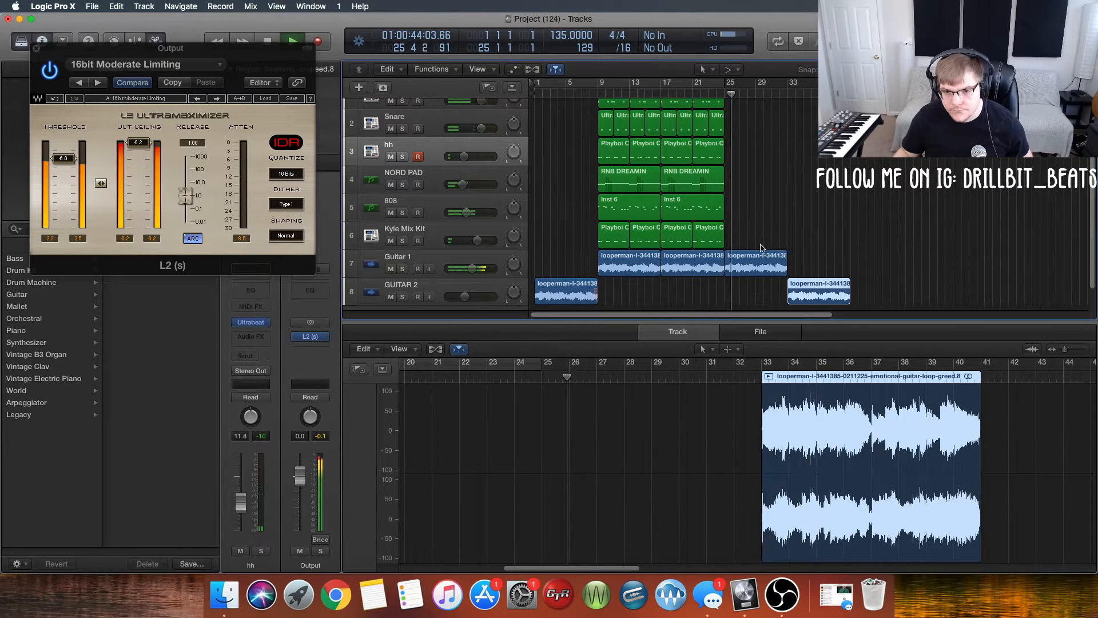
pyautogui.scroll(2, 718, 209)
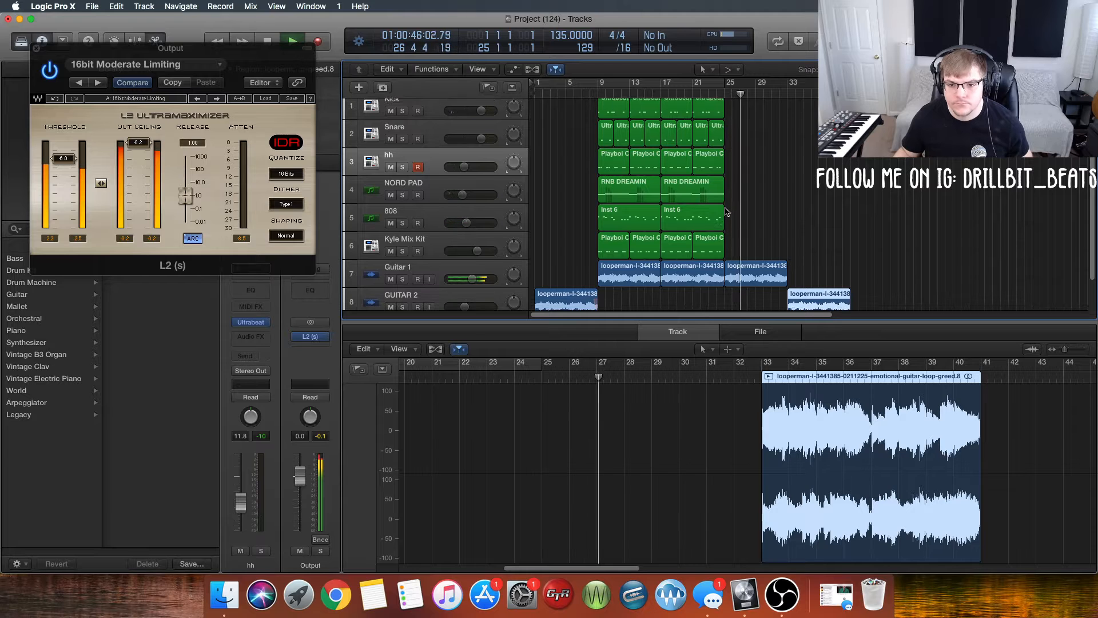
pyautogui.click(693, 201)
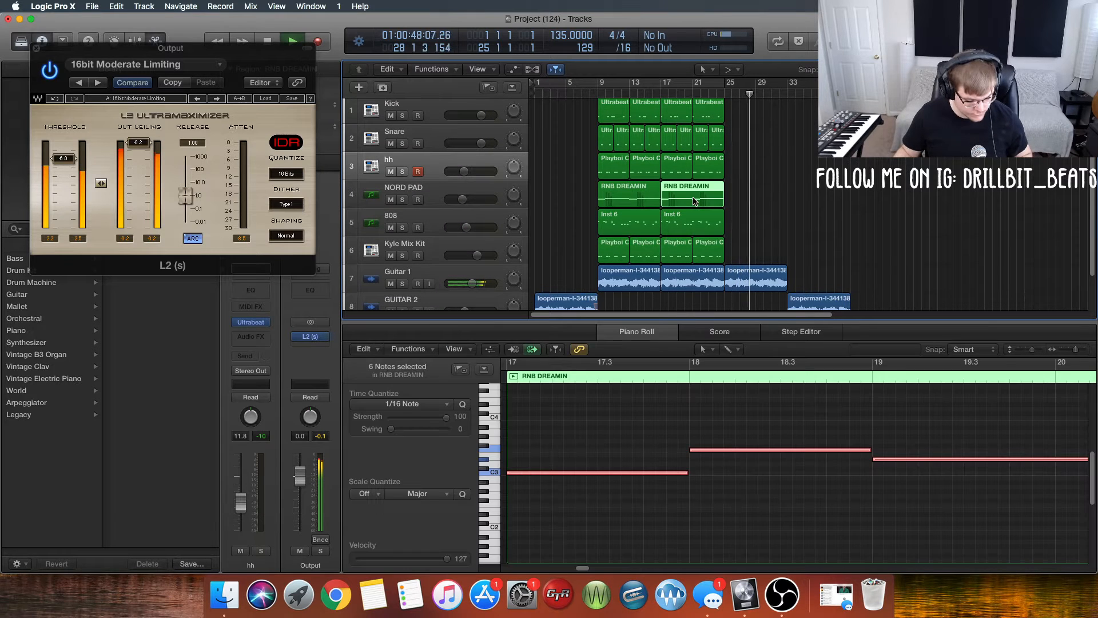
pyautogui.moveTo(686, 200); pyautogui.dragTo(750, 203)
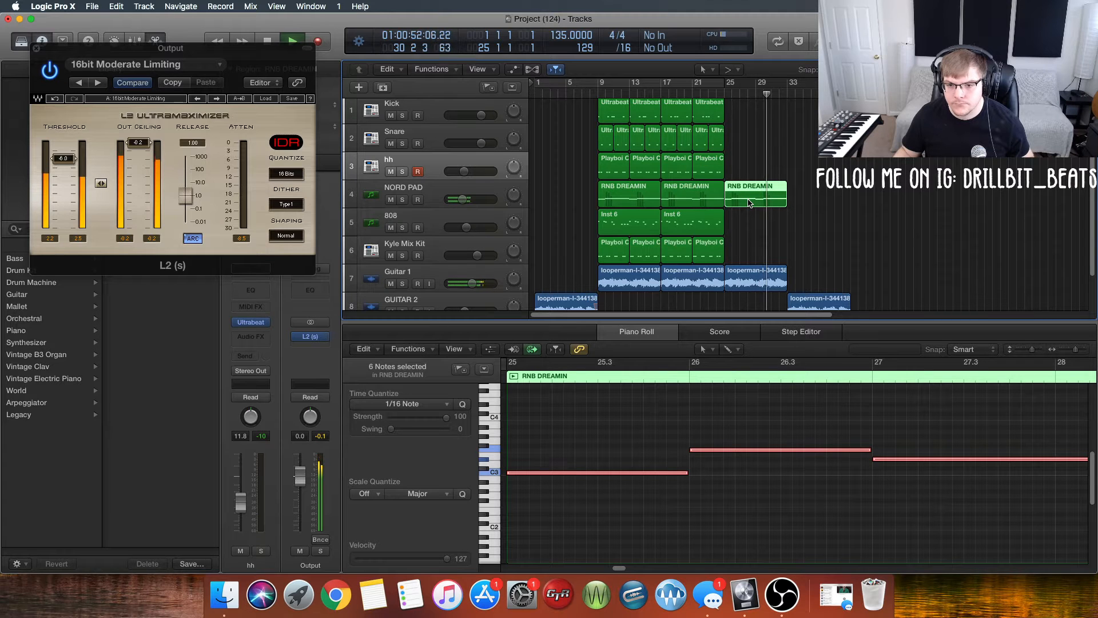
# Replay the section from about bar 21 and copy the RNB DREAMIN region at bar 25 to bar 33
pyautogui.click(699, 93)
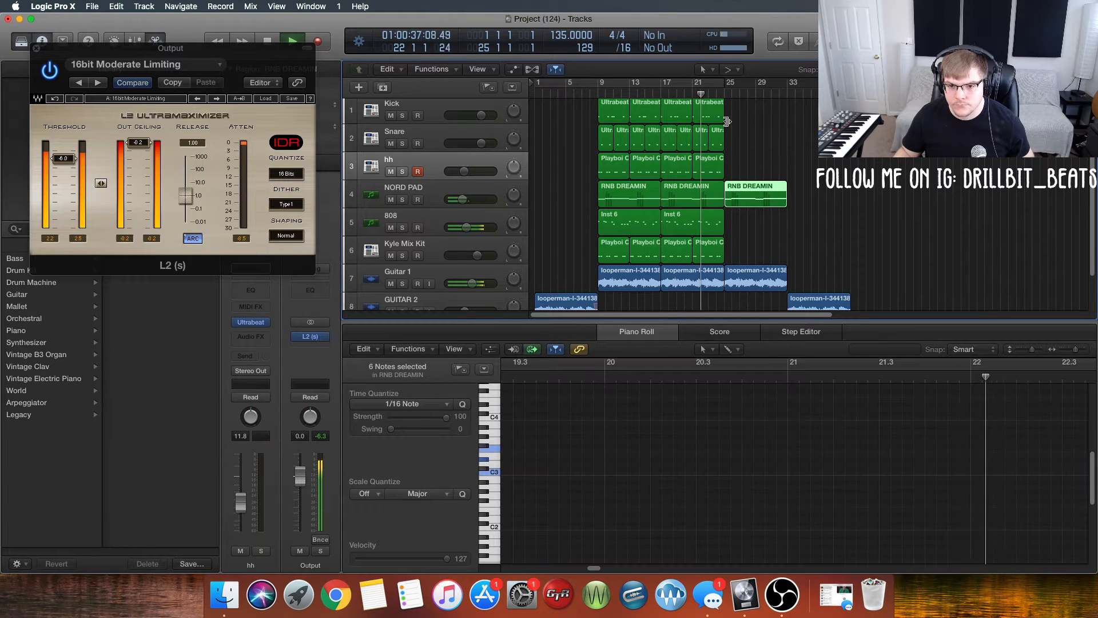
pyautogui.click(680, 228)
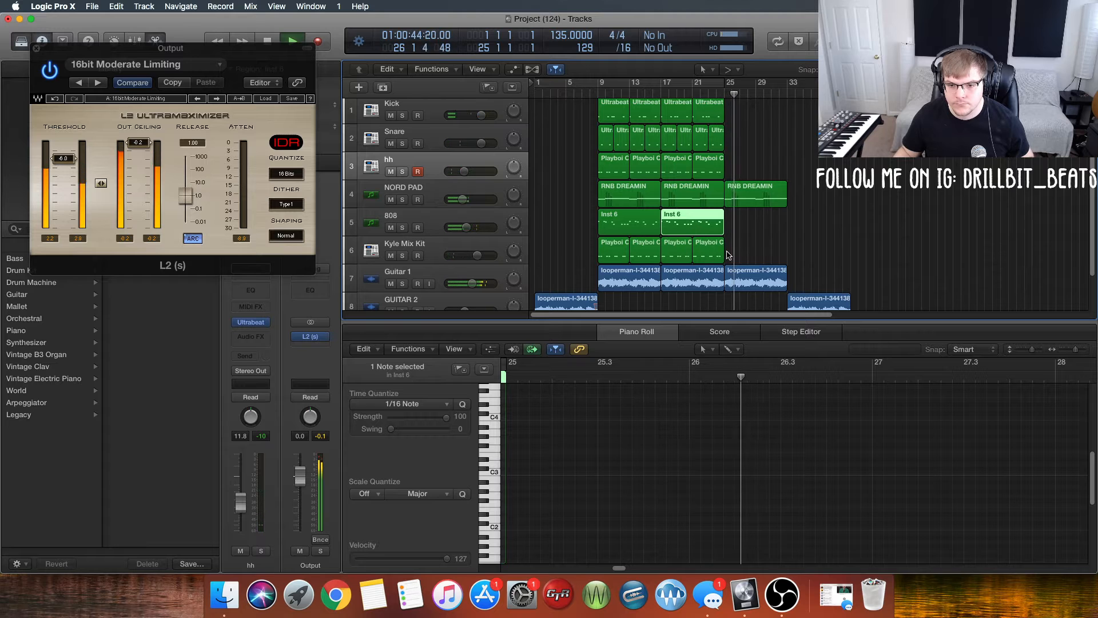
pyautogui.scroll(1, 732, 175)
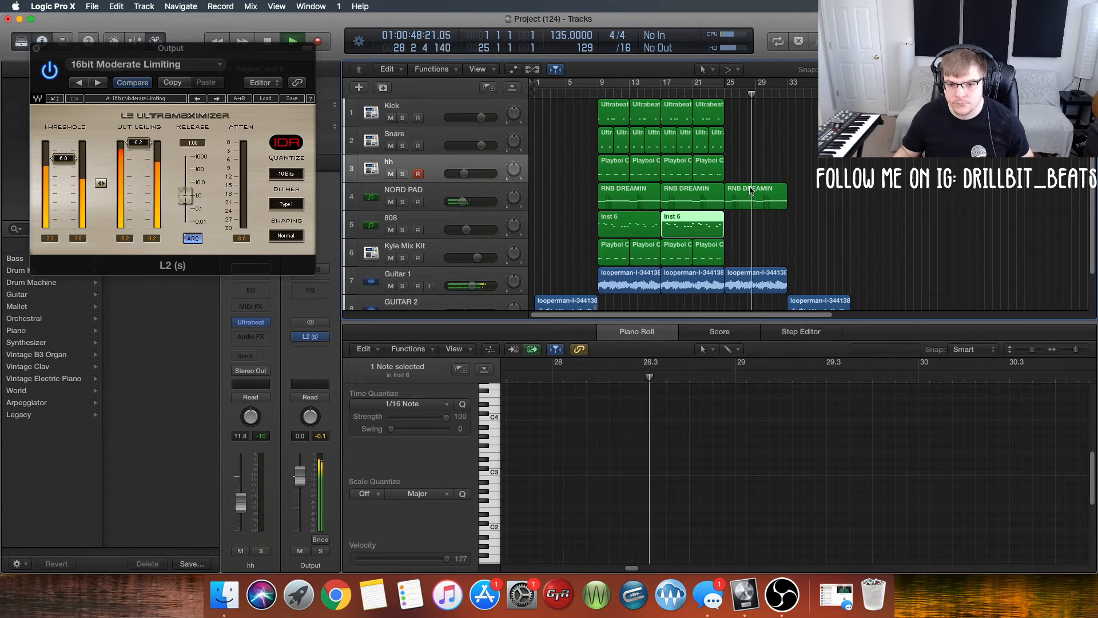
pyautogui.moveTo(751, 191); pyautogui.dragTo(809, 202)
pyautogui.scroll(-2, 813, 229)
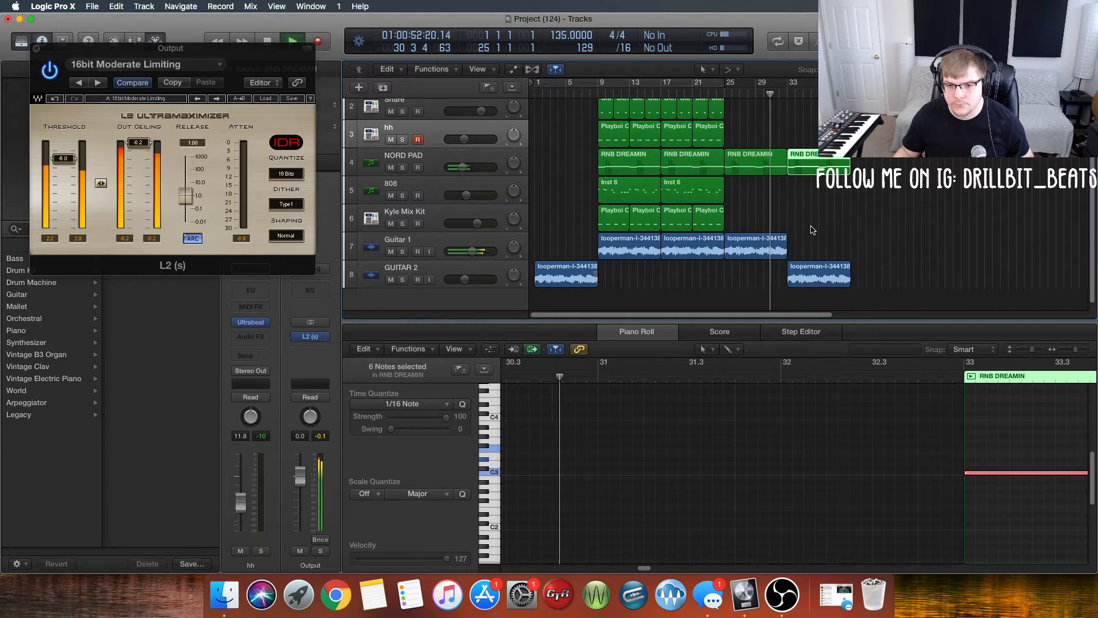
pyautogui.scroll(-1, 810, 228)
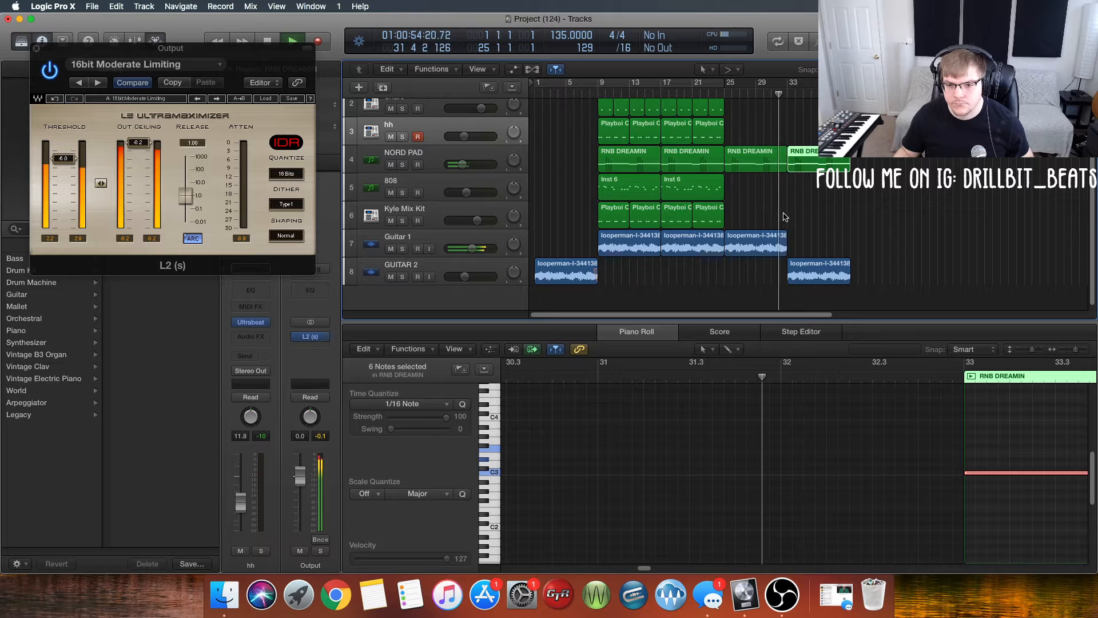
pyautogui.scroll(1, 767, 211)
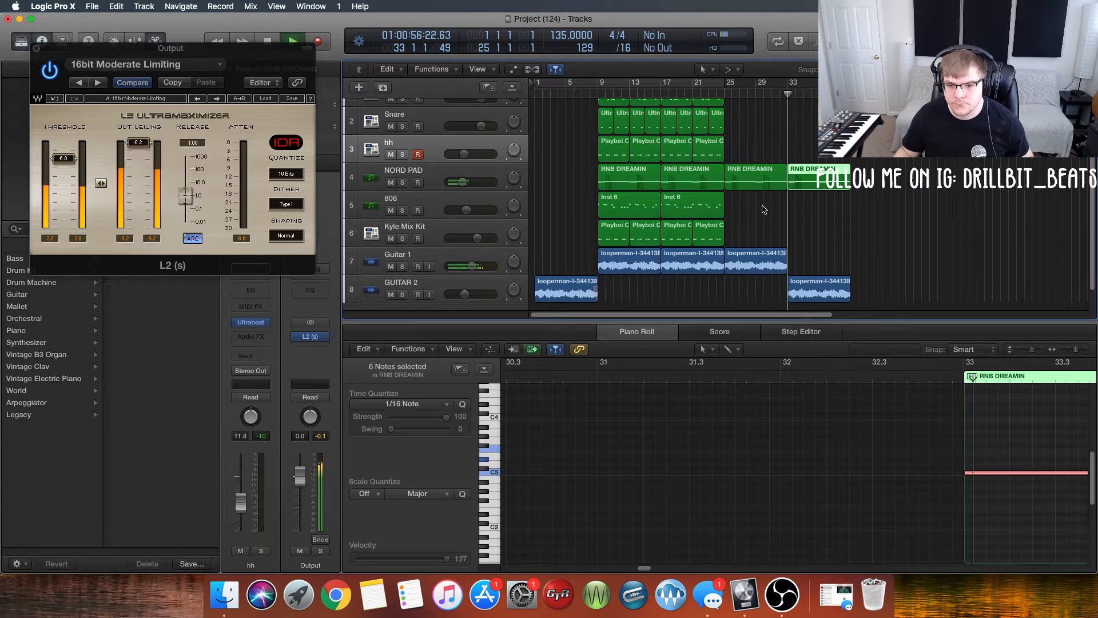
pyautogui.scroll(1, 767, 211)
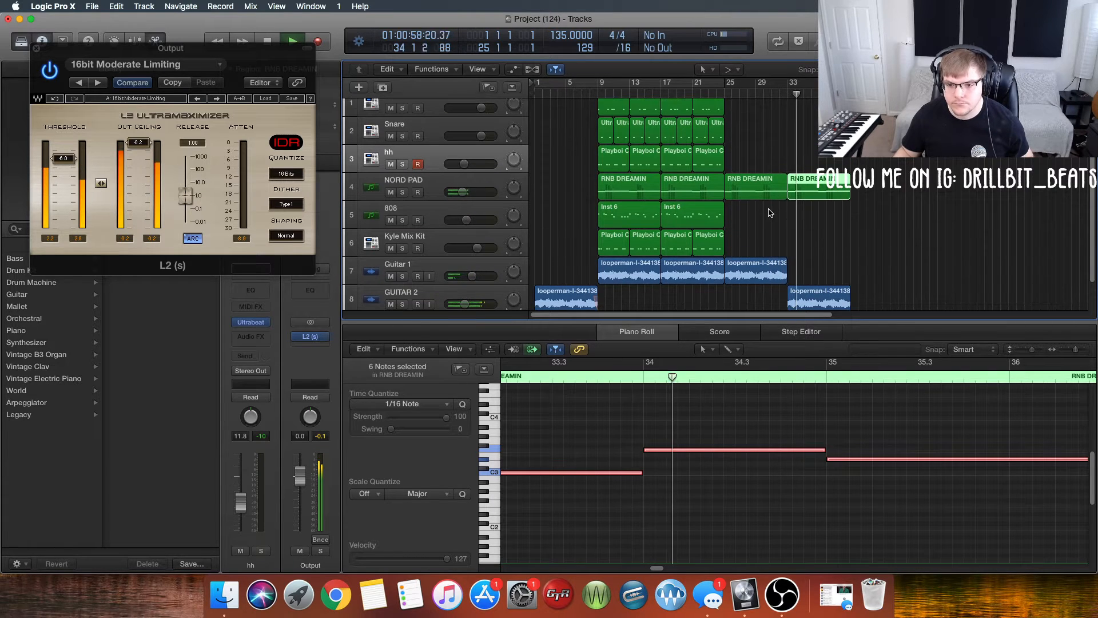
pyautogui.scroll(-2, 772, 214)
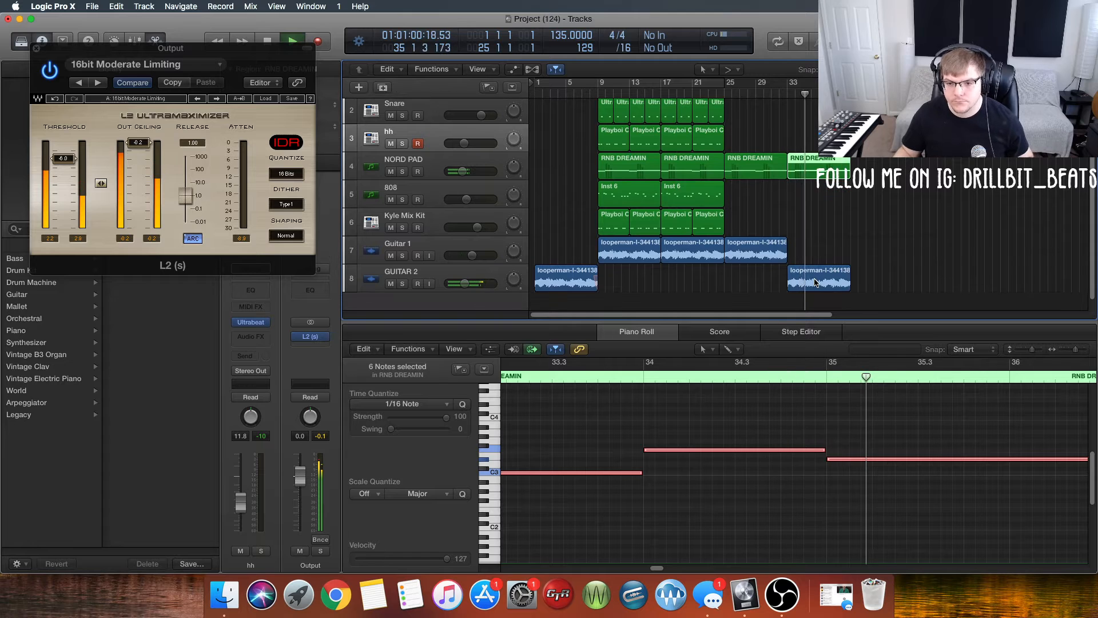
# Delete the GUITAR 2 region at bar 33 and copy the last Guitar 1 region to bar 33 on its own track
pyautogui.click(814, 282)
pyautogui.press('Delete')
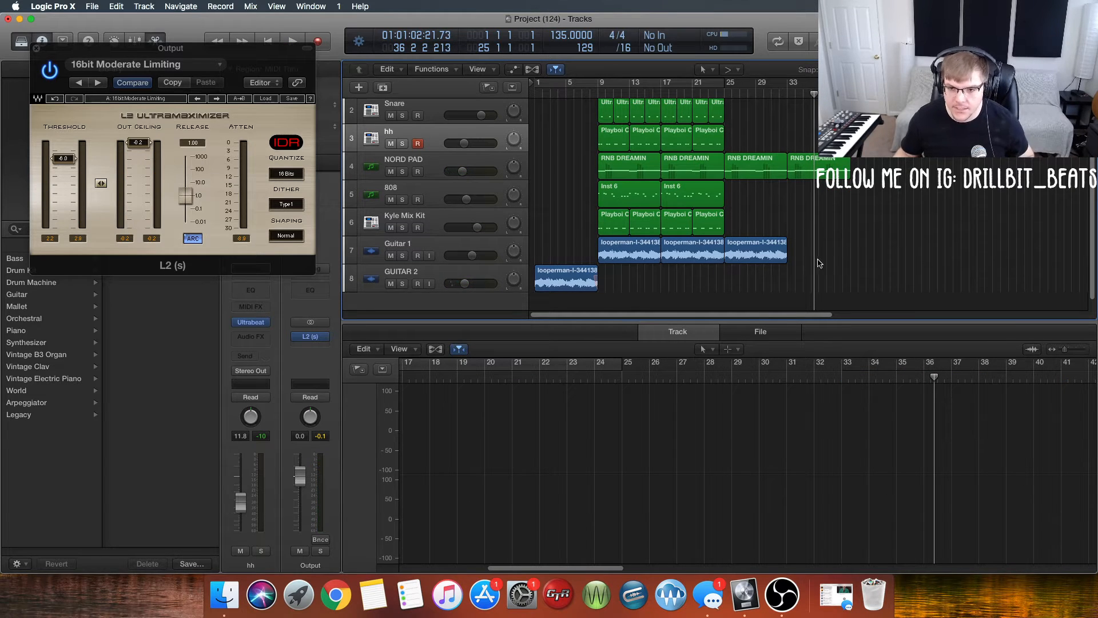
pyautogui.click(755, 257)
pyautogui.moveTo(793, 259); pyautogui.dragTo(810, 260)
# Play the arrangement from bar 8 to listen through the drop and drum tracks
pyautogui.click(591, 95)
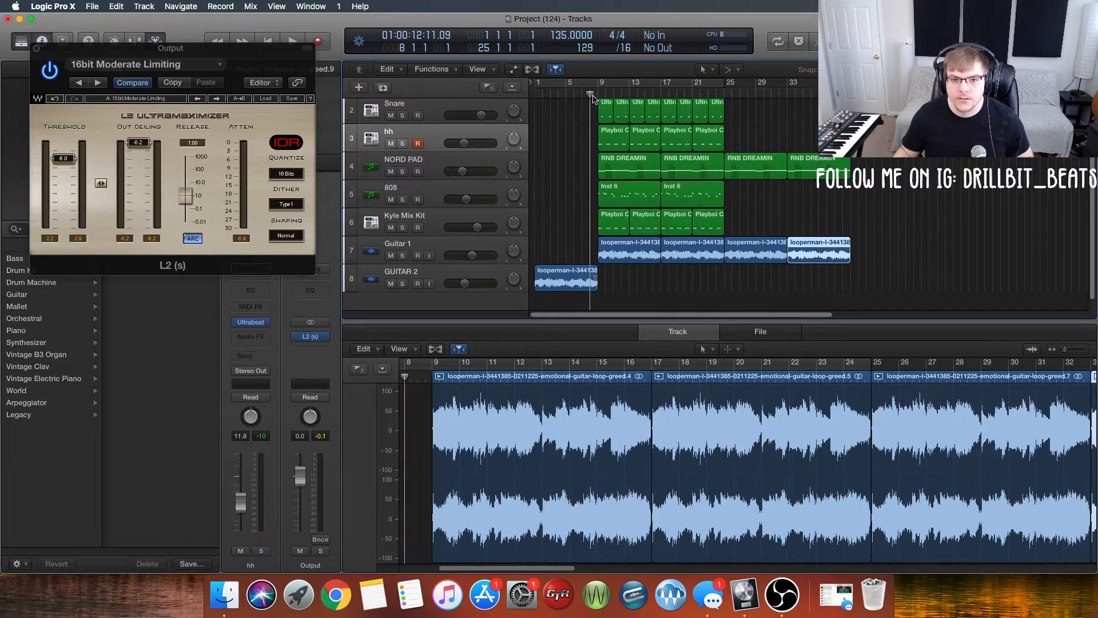
pyautogui.press('space')
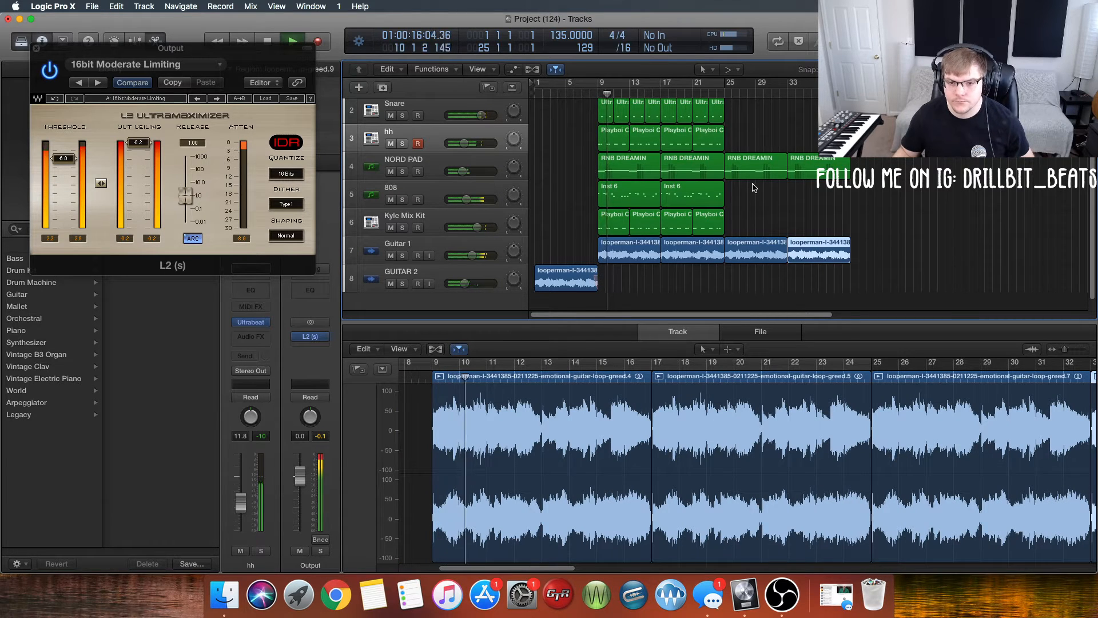
pyautogui.scroll(1, 746, 133)
pyautogui.scroll(1, 744, 135)
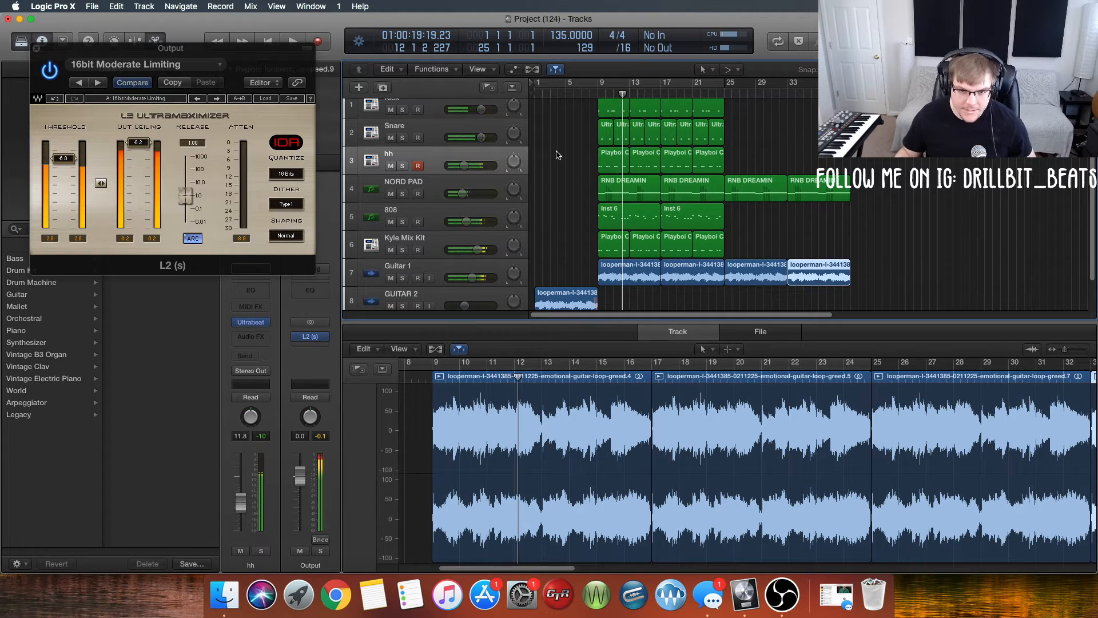
# Mark out the song's sections in turn with the cycle range: bars 1 to 9, 9 to 25, 1 to 17 and 25 to 41
pyautogui.moveTo(538, 86); pyautogui.dragTo(598, 99)
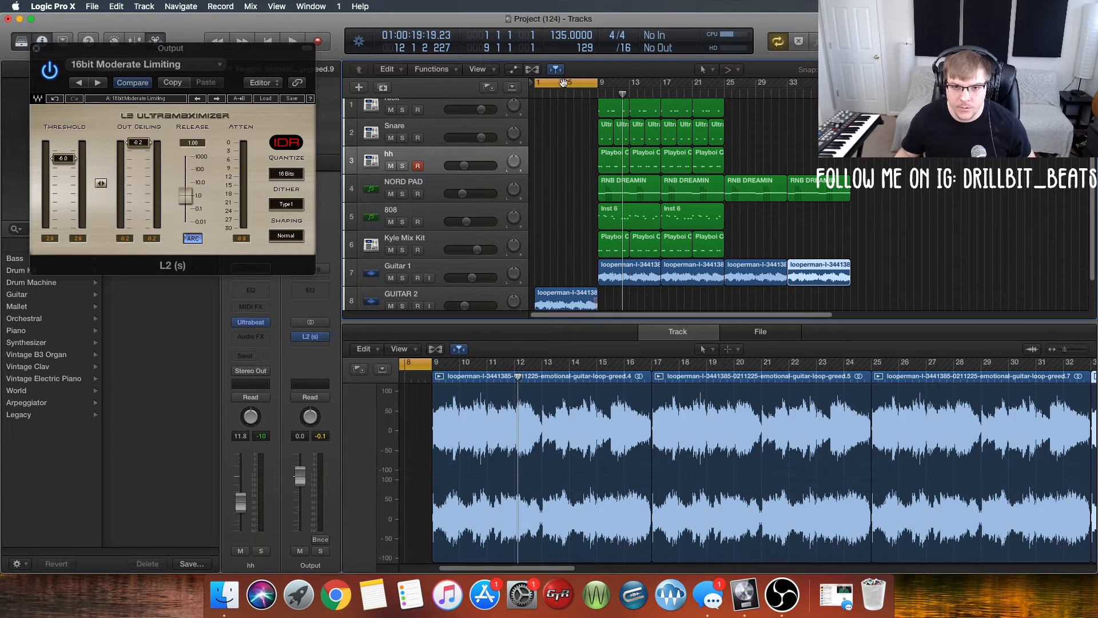
pyautogui.moveTo(572, 84); pyautogui.dragTo(726, 108)
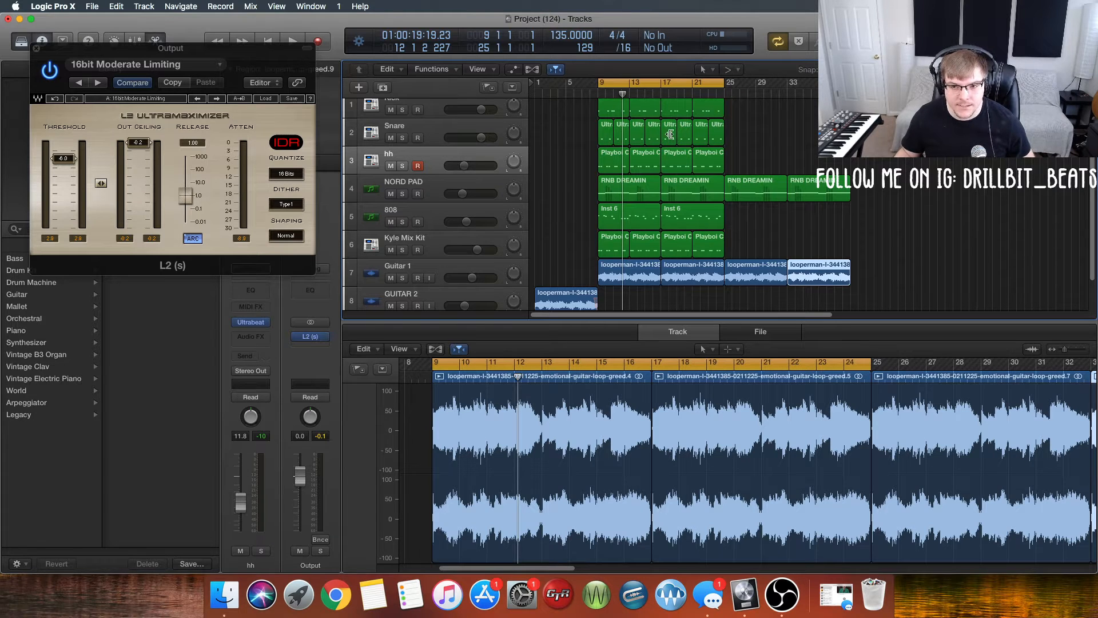
pyautogui.moveTo(637, 83); pyautogui.dragTo(565, 149)
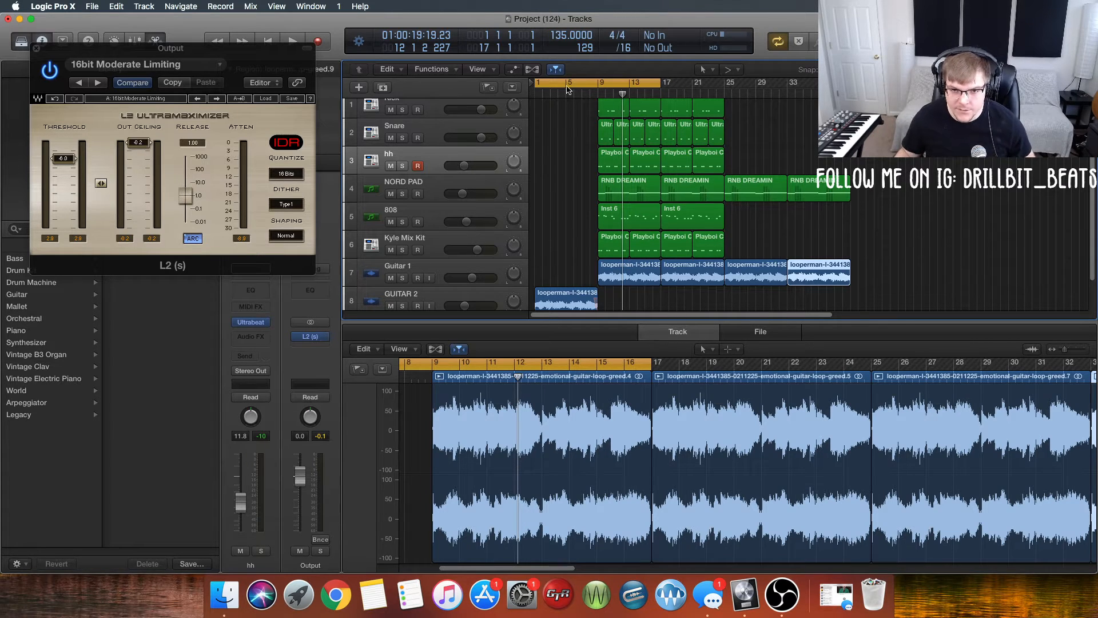
pyautogui.moveTo(568, 85); pyautogui.dragTo(757, 115)
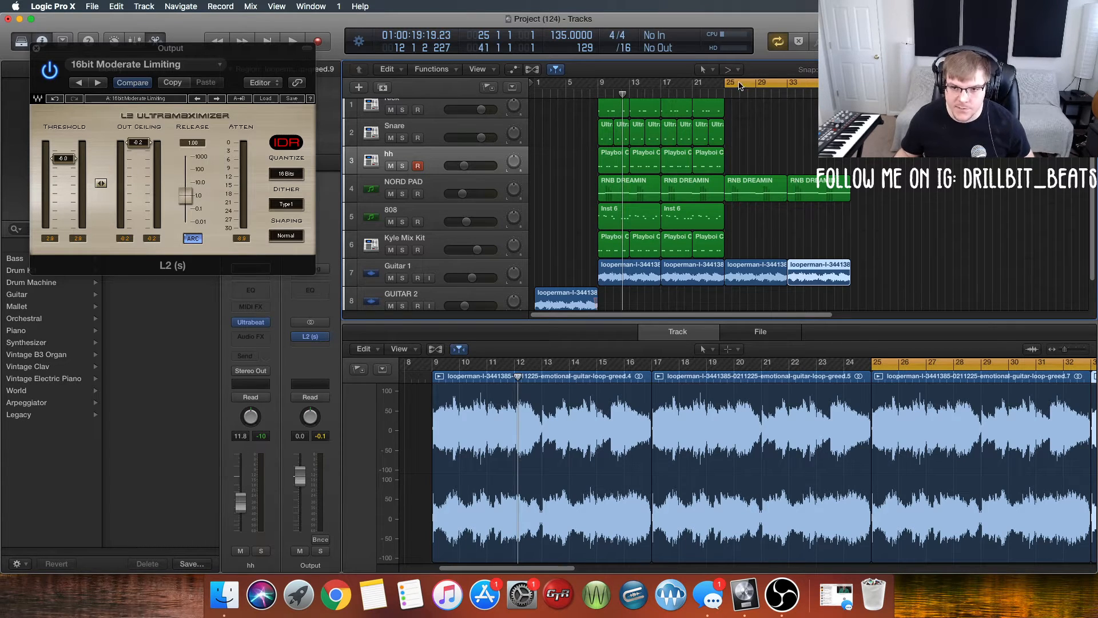
pyautogui.moveTo(732, 85)
pyautogui.mouseDown()
pyautogui.moveTo(629, 86)
pyautogui.moveTo(738, 99)
pyautogui.mouseUp()
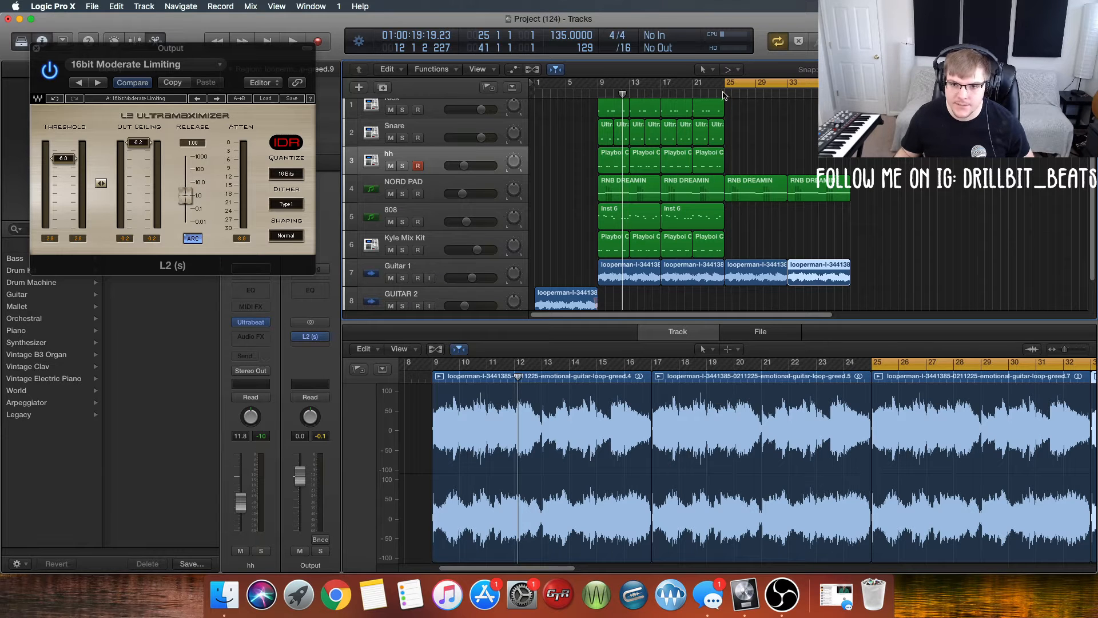
# Play with the cycle range at bars 21 to 37 and copy the last two hh regions to bar 33
pyautogui.moveTo(725, 84); pyautogui.dragTo(694, 85)
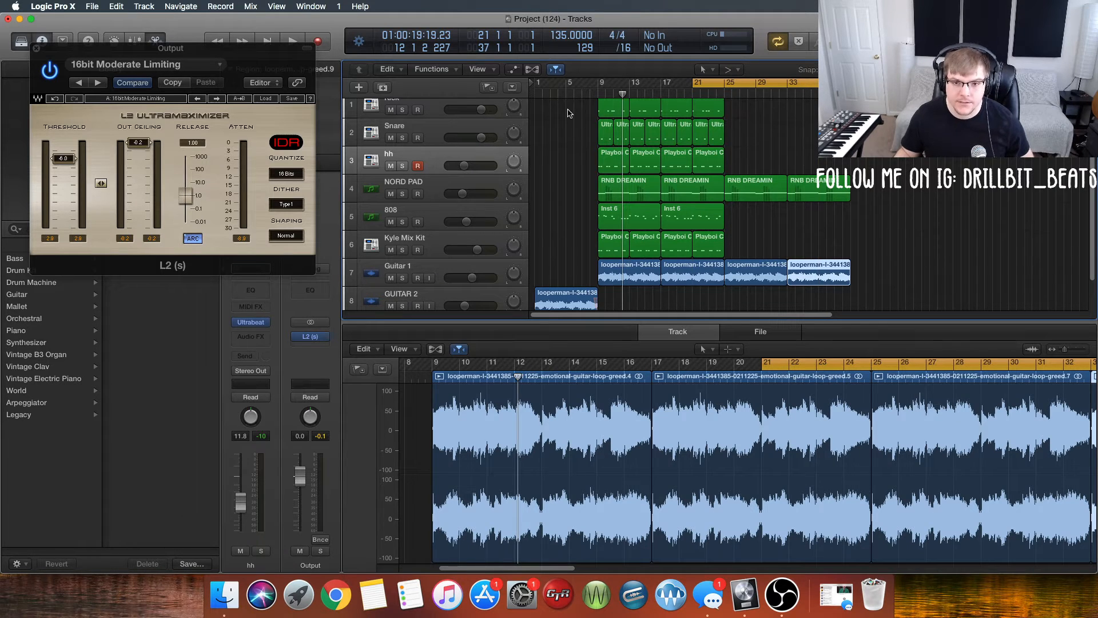
pyautogui.press('space')
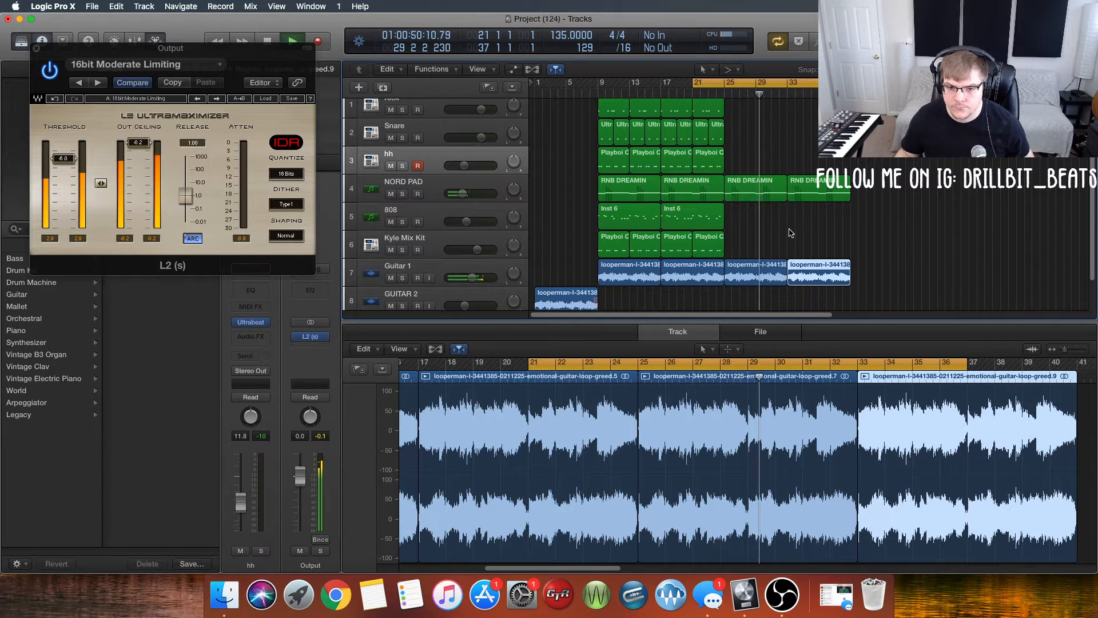
pyautogui.click(686, 223)
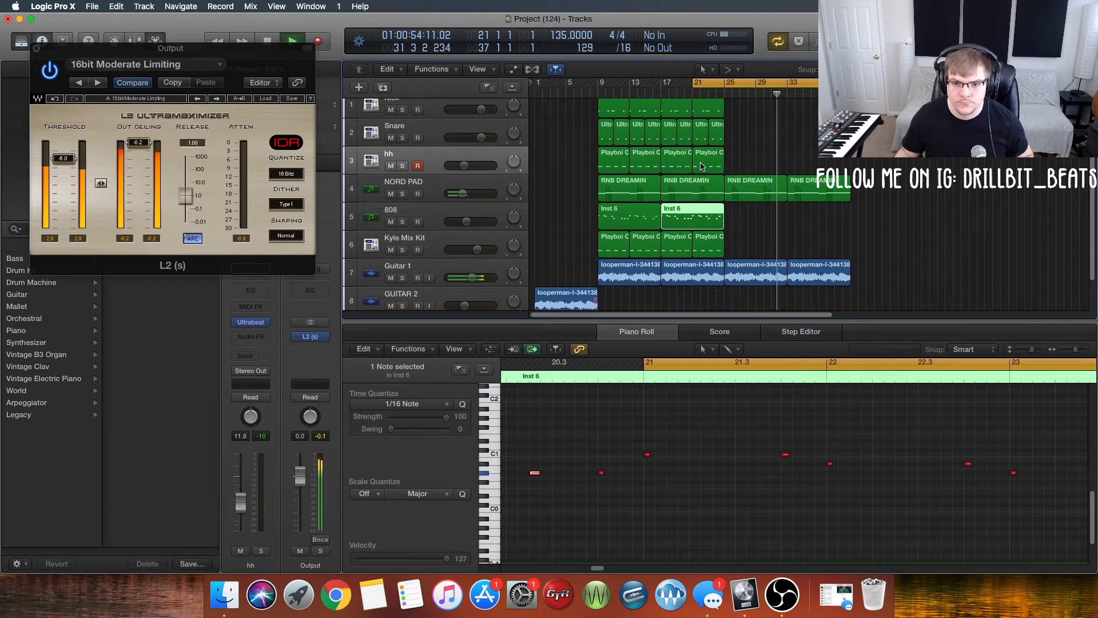
pyautogui.moveTo(740, 166); pyautogui.dragTo(800, 173)
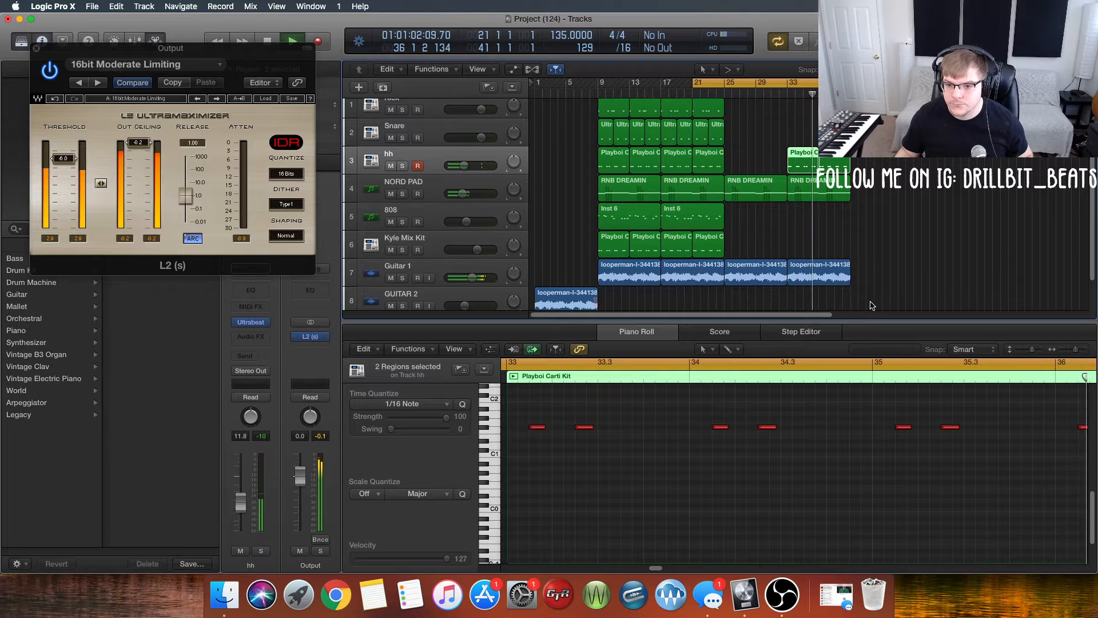
# Copy the hh, NORD PAD and Guitar 1 regions between bars 25 and 41 as a block to start at bar 41
pyautogui.moveTo(873, 301); pyautogui.dragTo(755, 156)
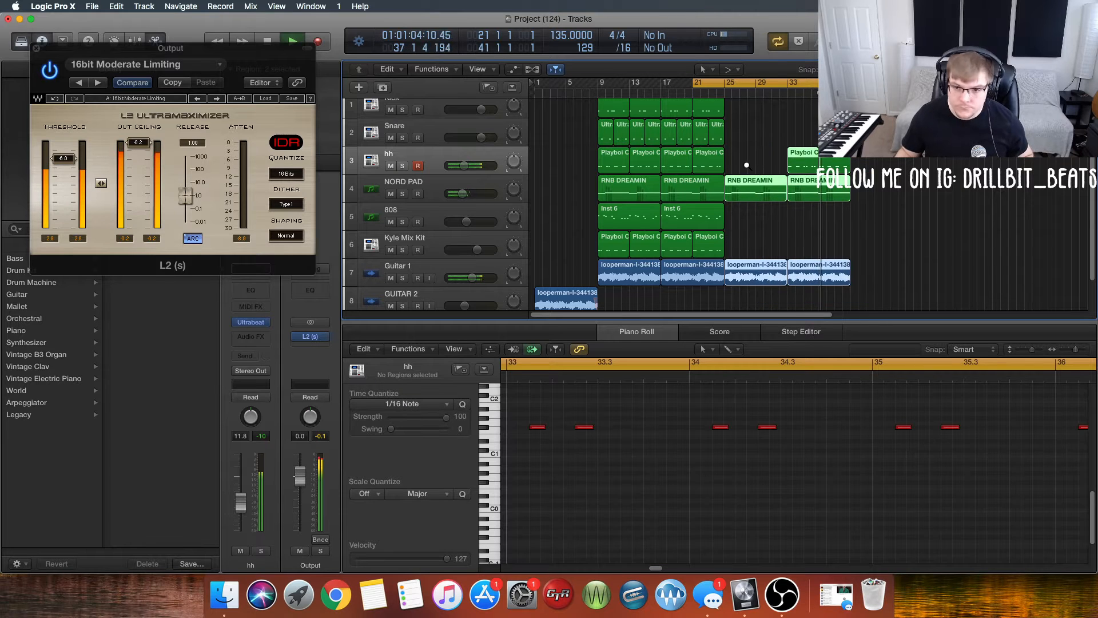
pyautogui.moveTo(764, 197); pyautogui.dragTo(870, 197)
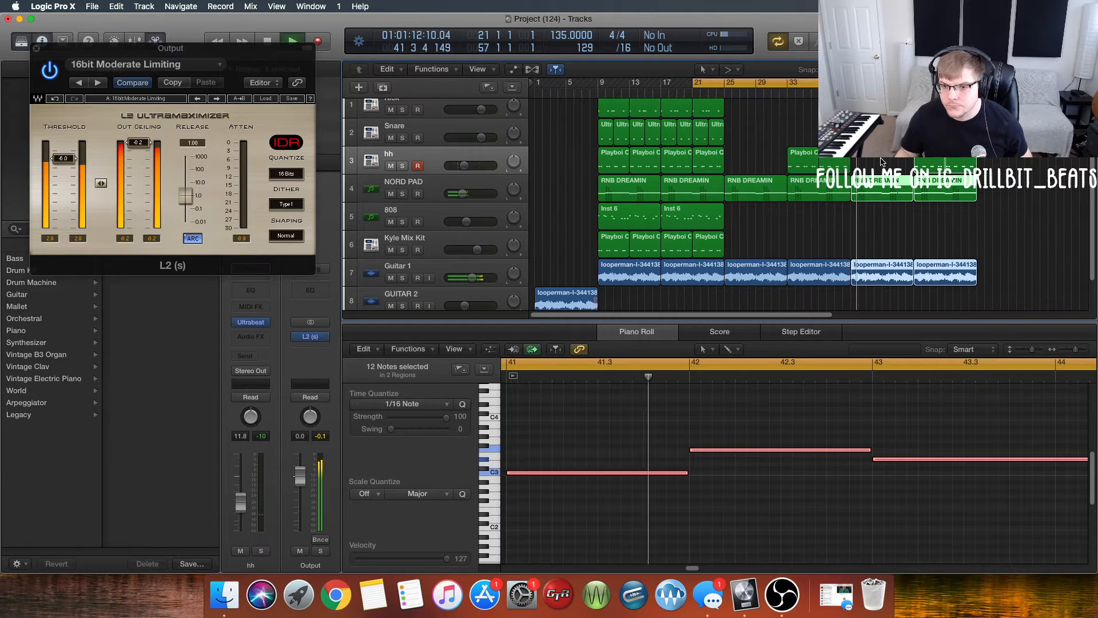
# Copy the last four Snare regions to bar 41 and the four Kick regions to bar 33
pyautogui.click(734, 137)
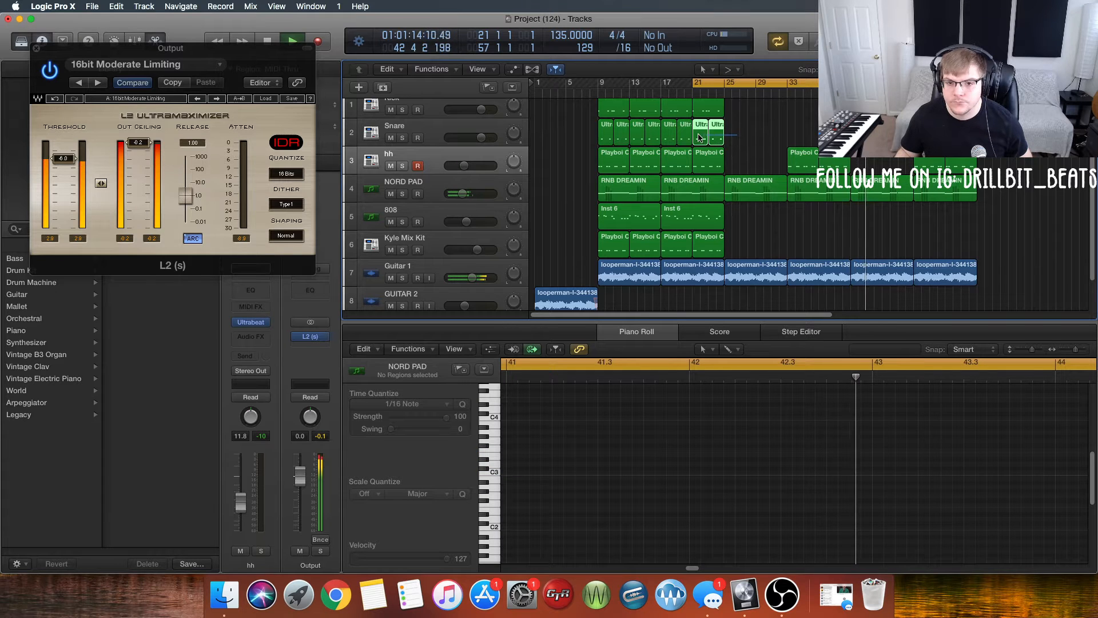
pyautogui.moveTo(734, 137); pyautogui.dragTo(864, 137)
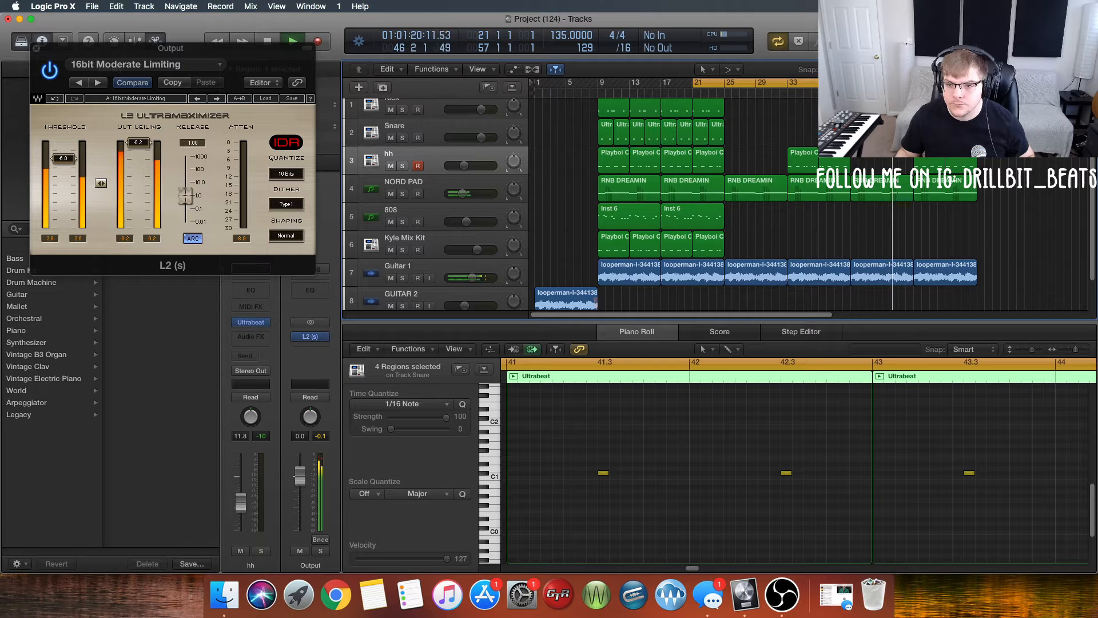
pyautogui.scroll(1, 814, 127)
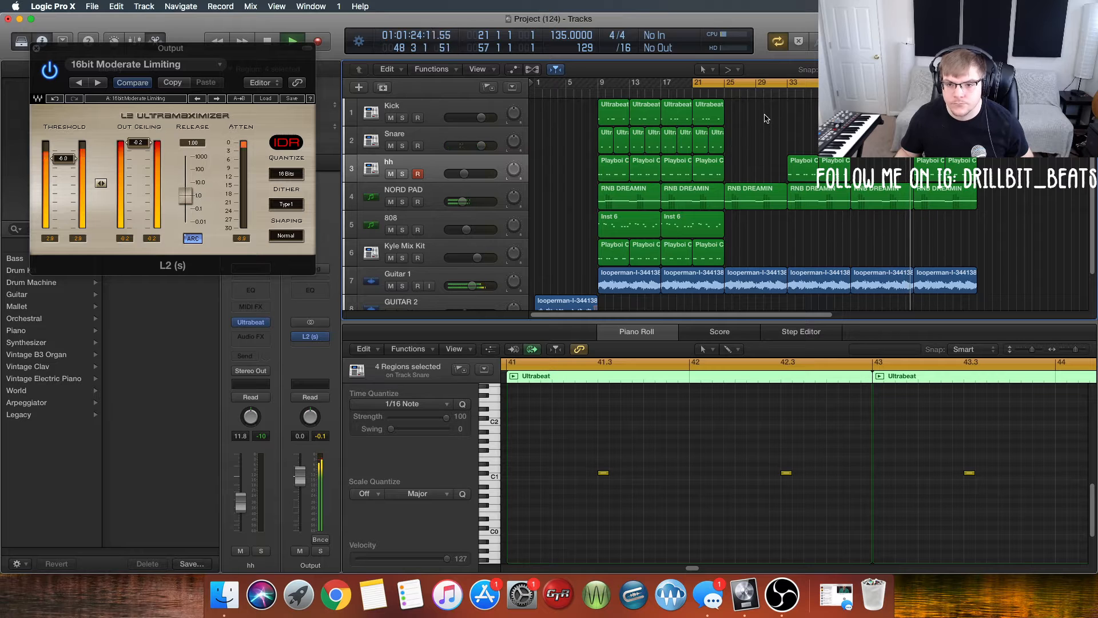
pyautogui.moveTo(765, 116); pyautogui.dragTo(800, 125)
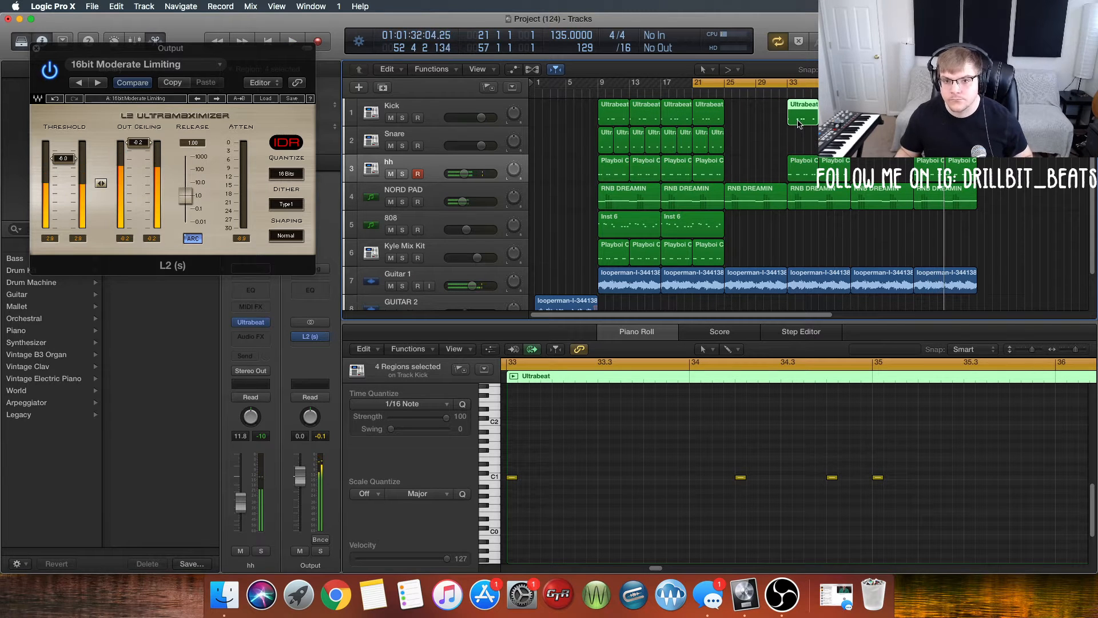
# Restart playback at bar 21 and copy the two Inst 6 regions on the 808 track to bar 33
pyautogui.press('space')
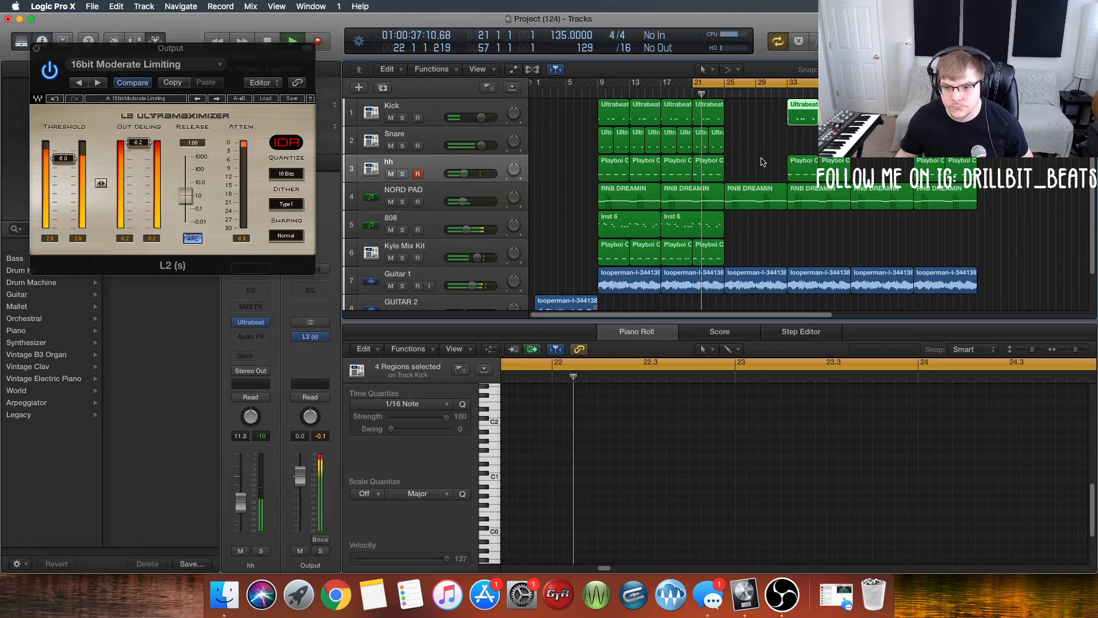
pyautogui.scroll(-1, 743, 172)
pyautogui.click(691, 208)
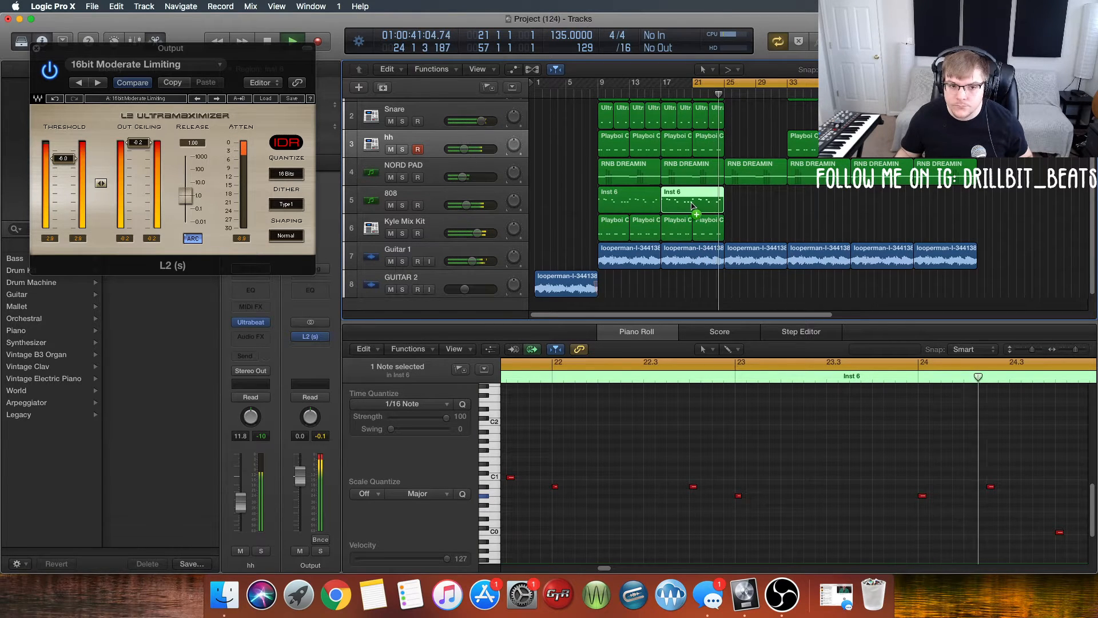
pyautogui.moveTo(692, 206); pyautogui.dragTo(816, 200)
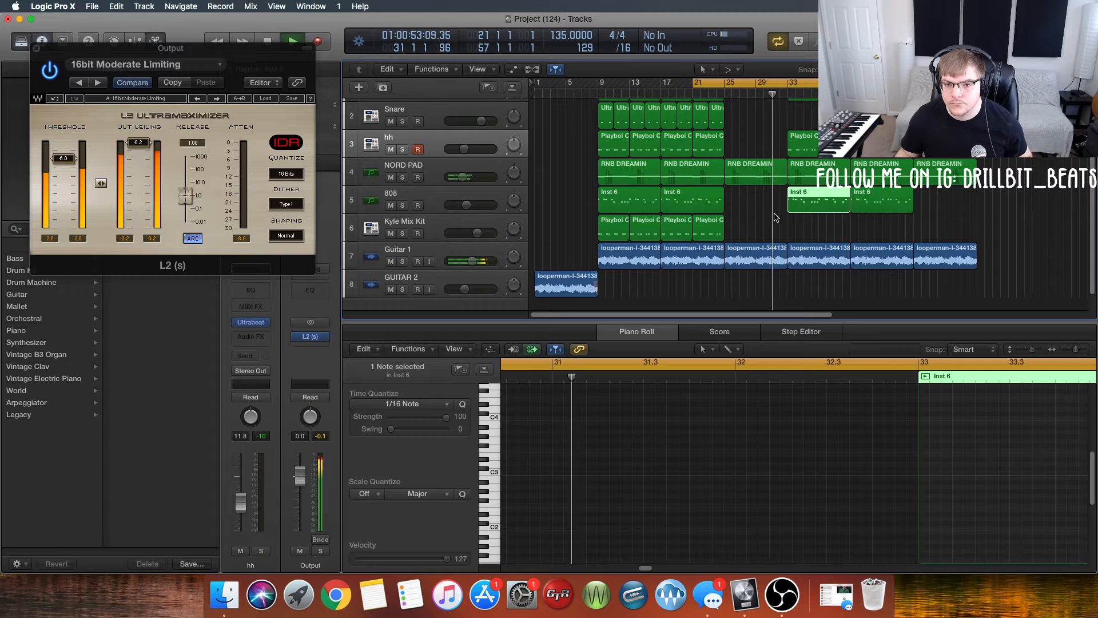
# Listen through the new section from bar 33 and extend the cycle range back to bar 9
pyautogui.scroll(2, 765, 225)
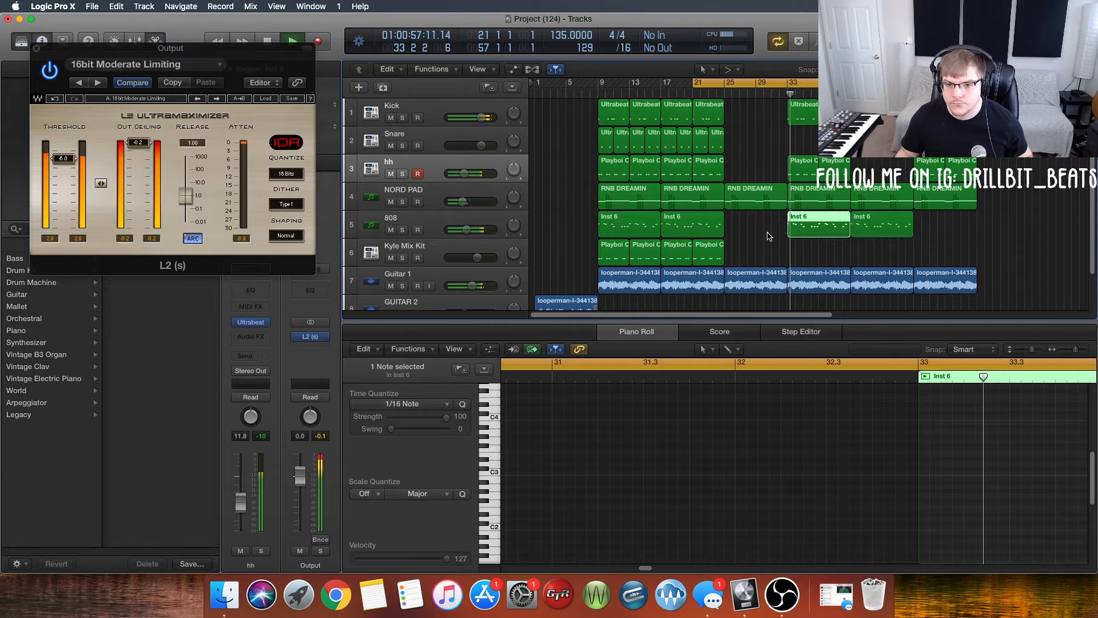
pyautogui.scroll(-1, 768, 237)
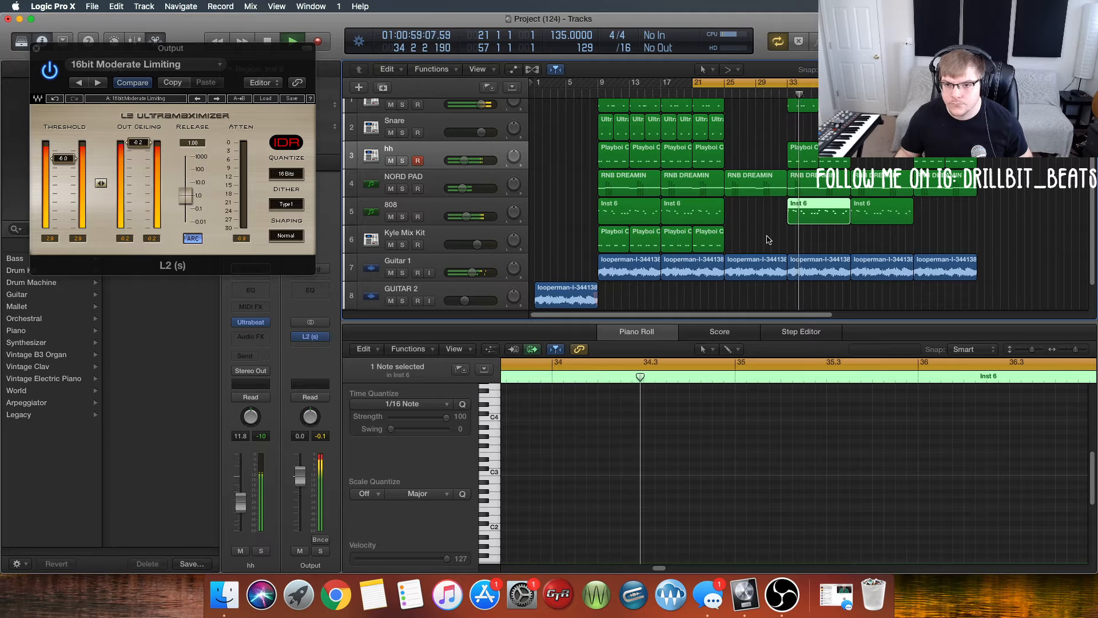
pyautogui.scroll(1, 768, 240)
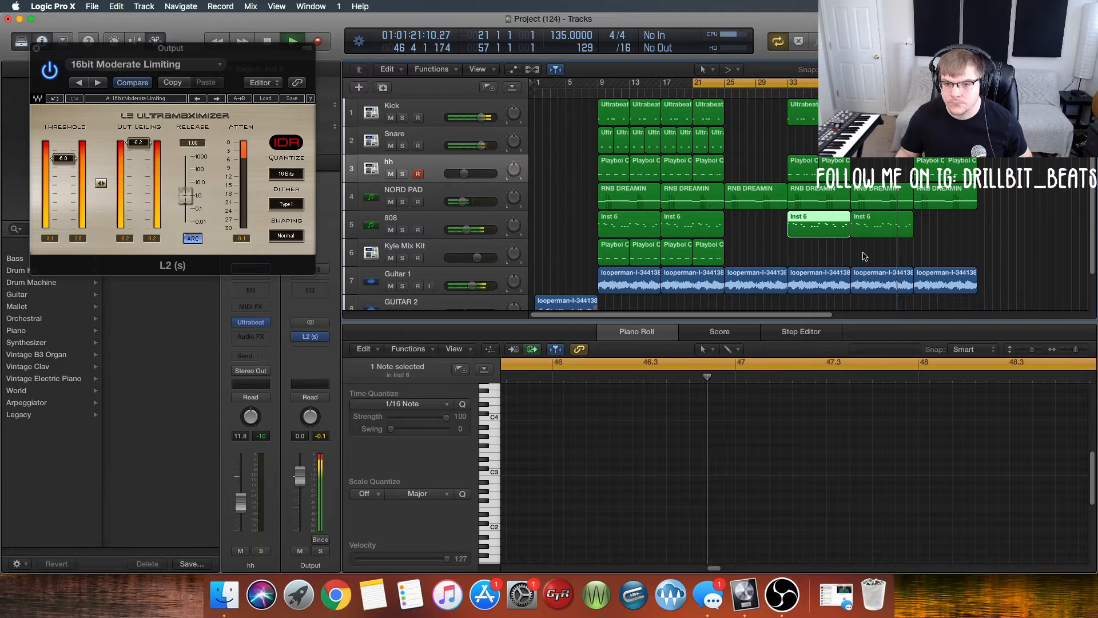
pyautogui.moveTo(694, 89); pyautogui.dragTo(600, 94)
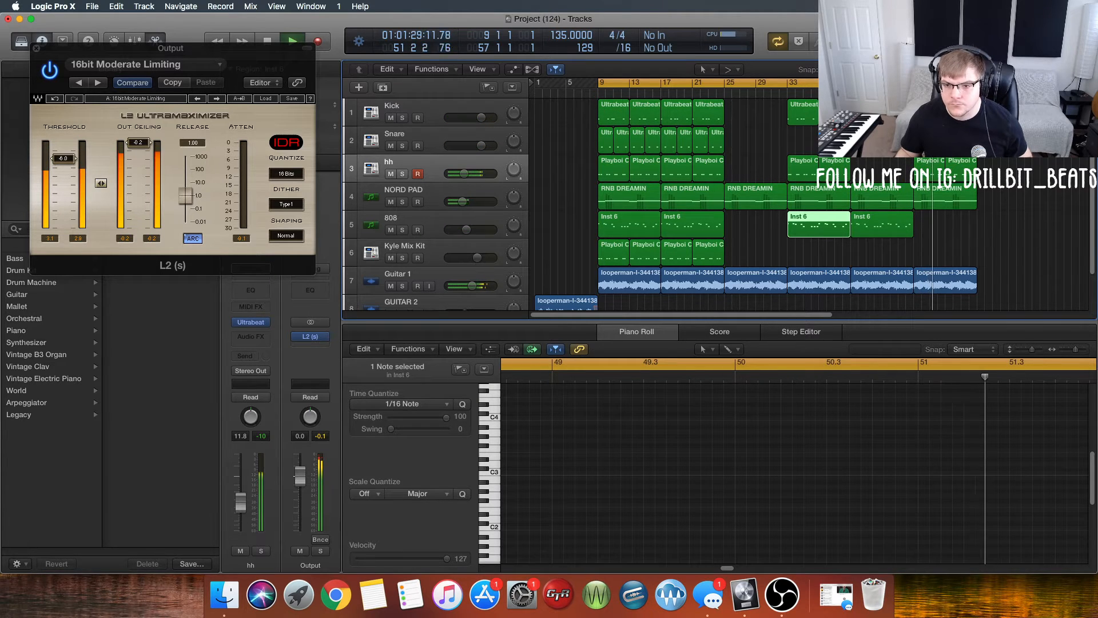
# Copy the four Snare regions at bar 41 to bar 49 and play from about bar 48
pyautogui.click(892, 137)
pyautogui.moveTo(920, 134)
pyautogui.mouseDown()
pyautogui.moveTo(858, 143)
pyautogui.moveTo(925, 141)
pyautogui.mouseUp()
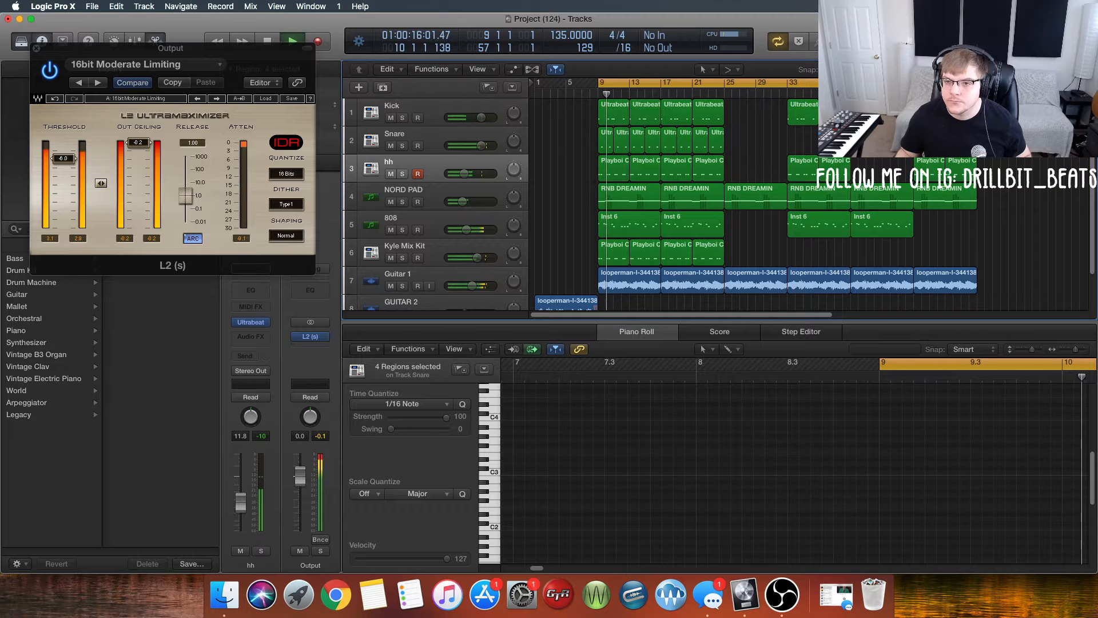
pyautogui.click(903, 93)
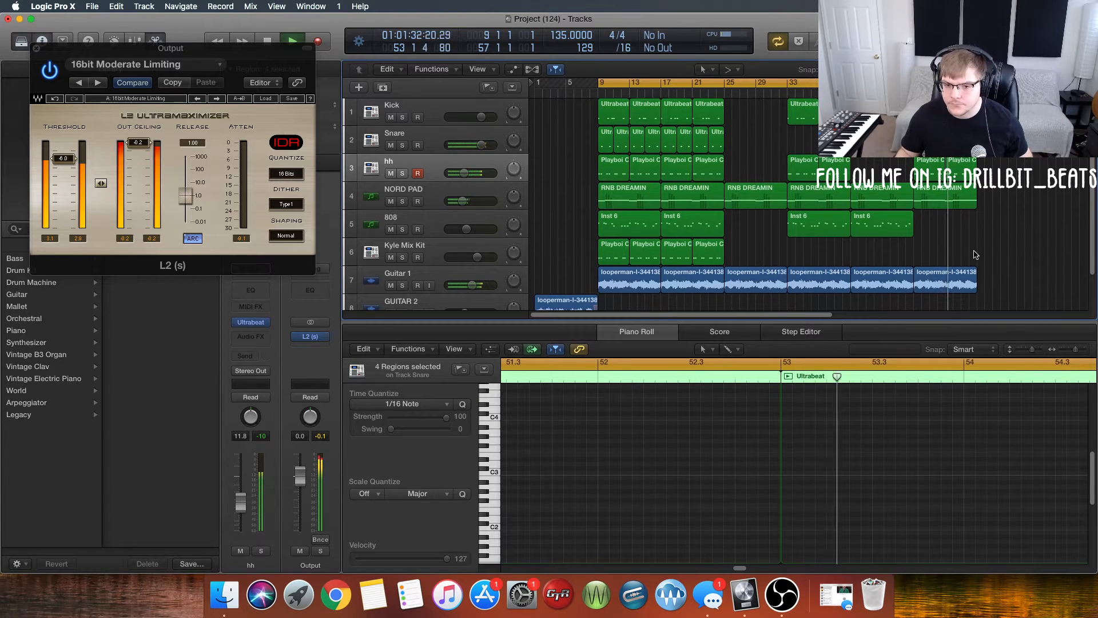
# Stop playback and trim the end of the last NORD PAD and hh regions to just before bar 57
pyautogui.scroll(-1, 974, 246)
pyautogui.click(949, 192)
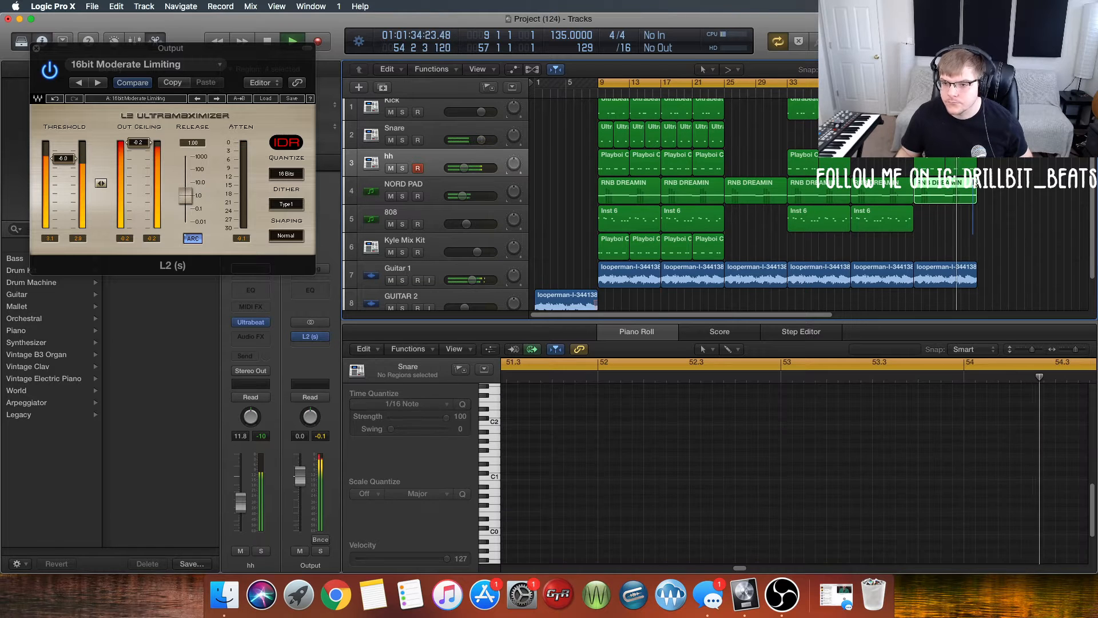
pyautogui.press('space')
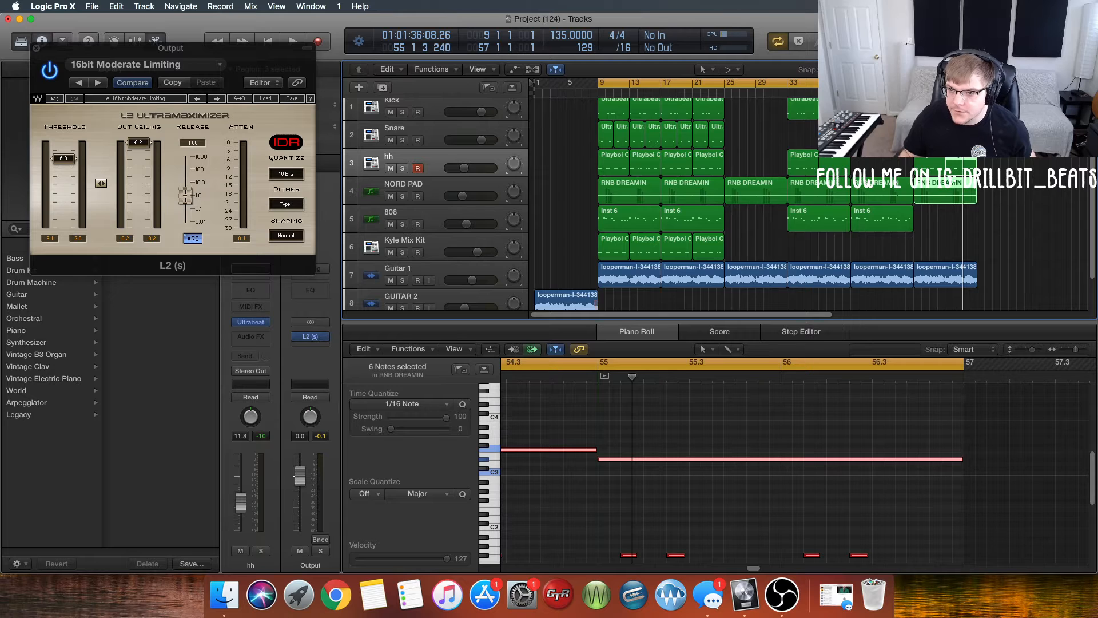
pyautogui.press('super+Right')
pyautogui.press('super+Right')
pyautogui.press('super+Right')
pyautogui.press('super+Right')
pyautogui.press('super+Right')
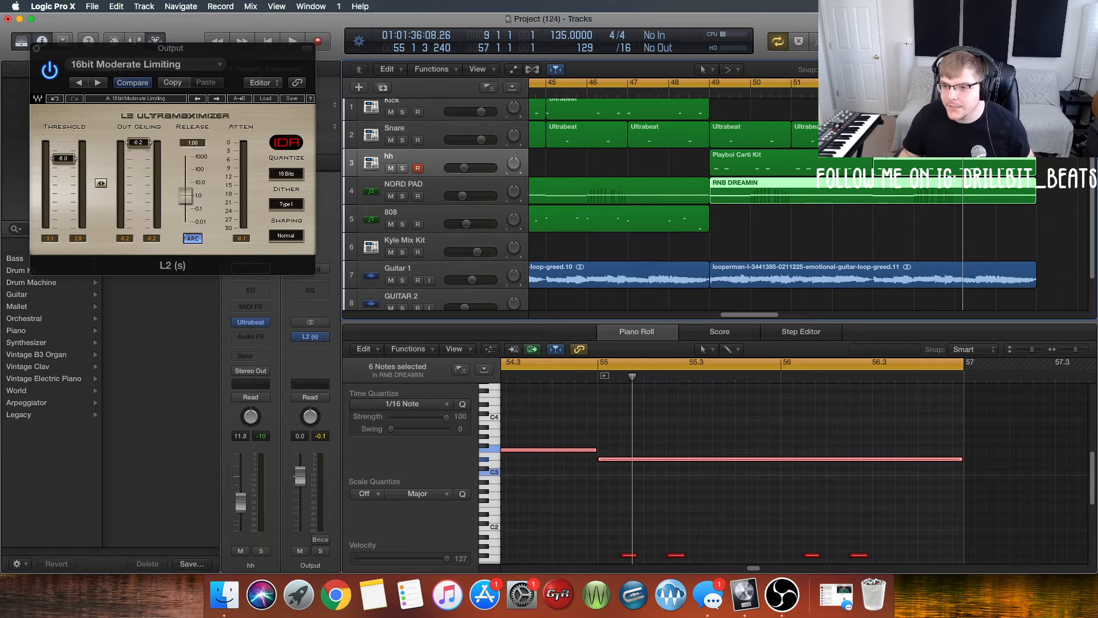
pyautogui.moveTo(1035, 171); pyautogui.dragTo(1035, 171)
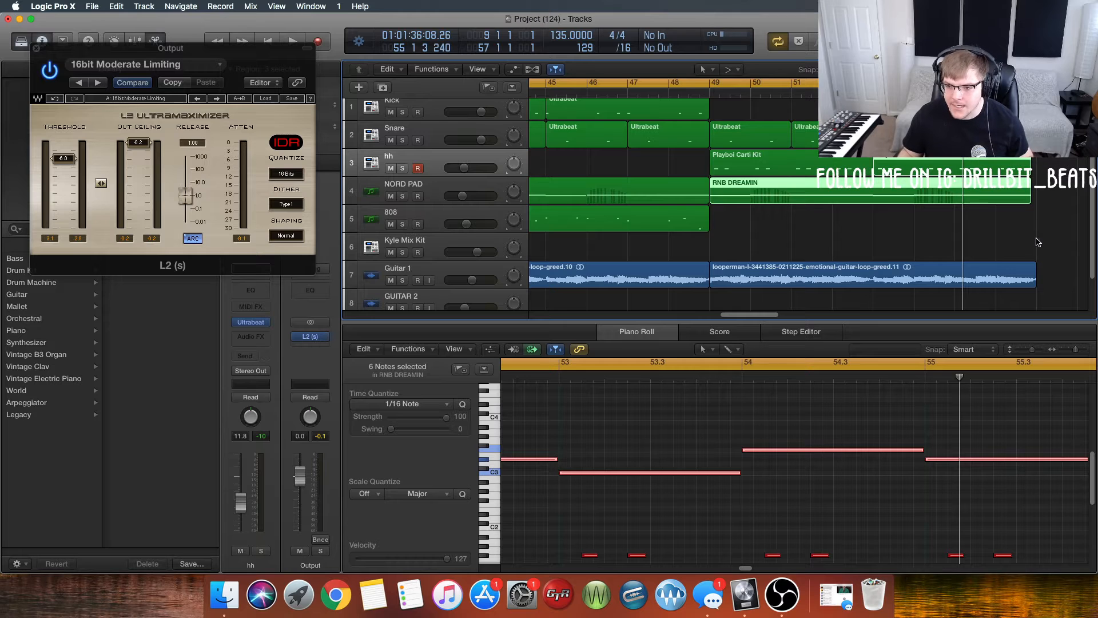
pyautogui.click(1061, 292)
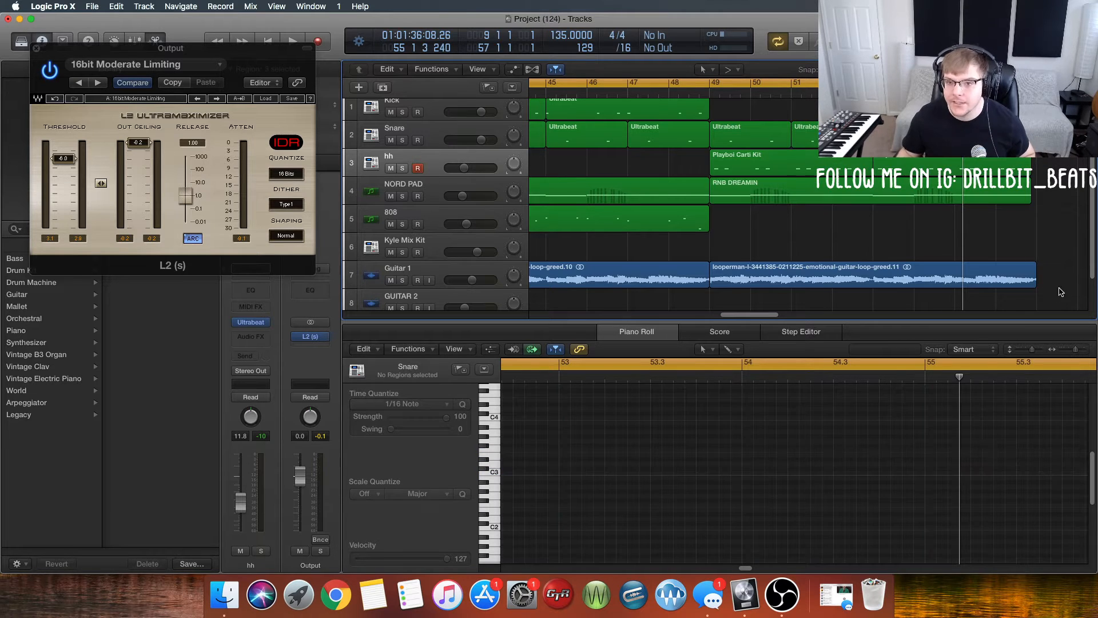
# Change the fade at the end of the last Guitar 1 region to Slow Down
pyautogui.click(1022, 286)
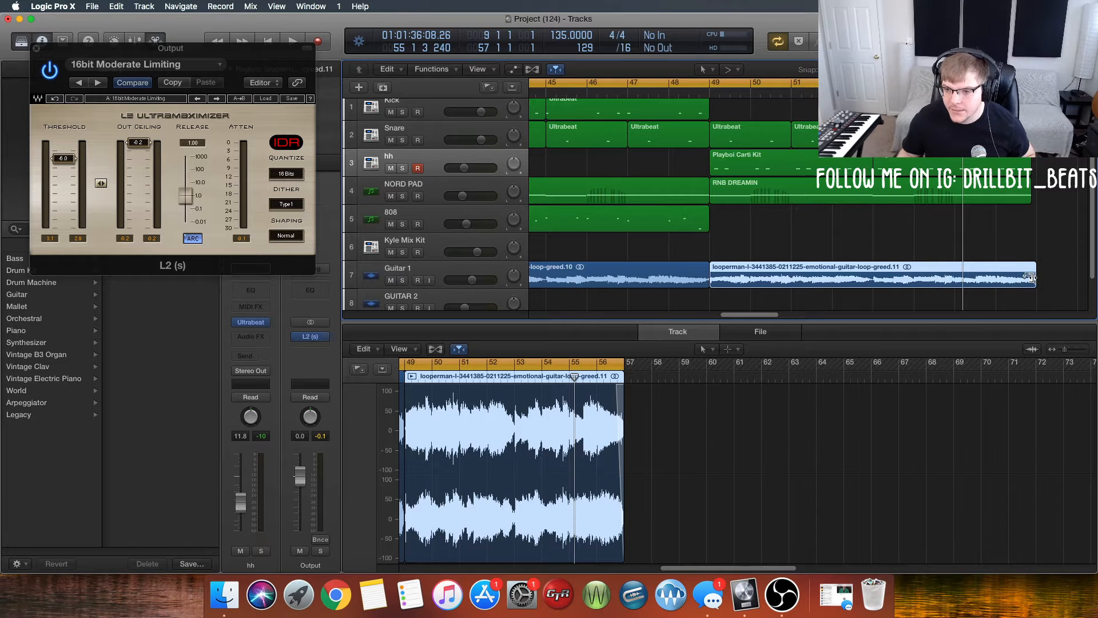
pyautogui.rightClick(1032, 277)
pyautogui.click(996, 290)
pyautogui.rightClick(1032, 278)
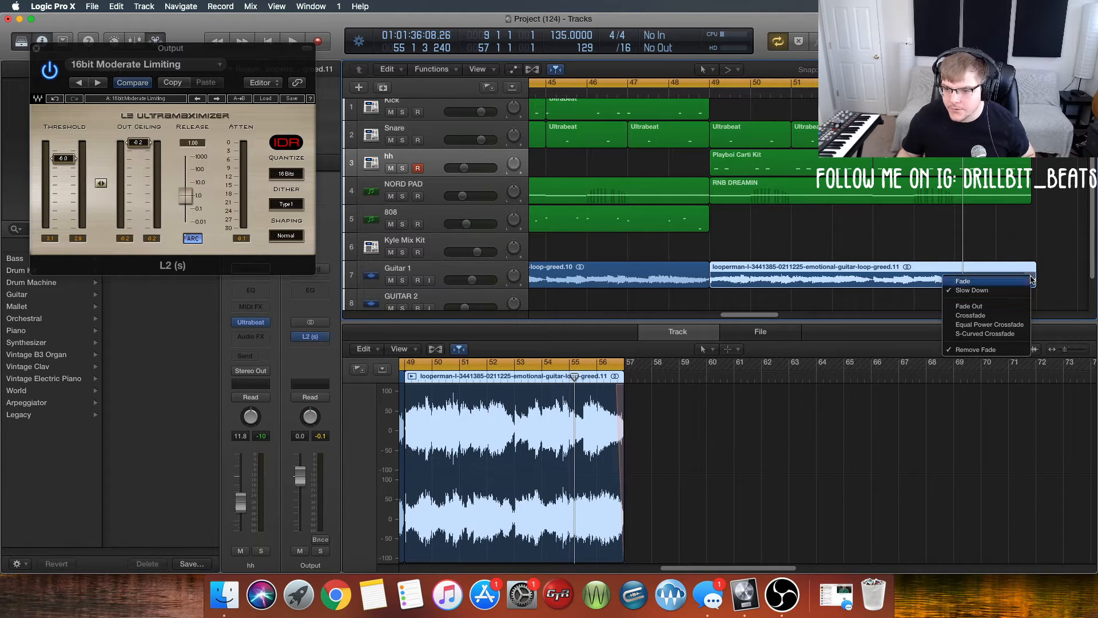
pyautogui.click(985, 308)
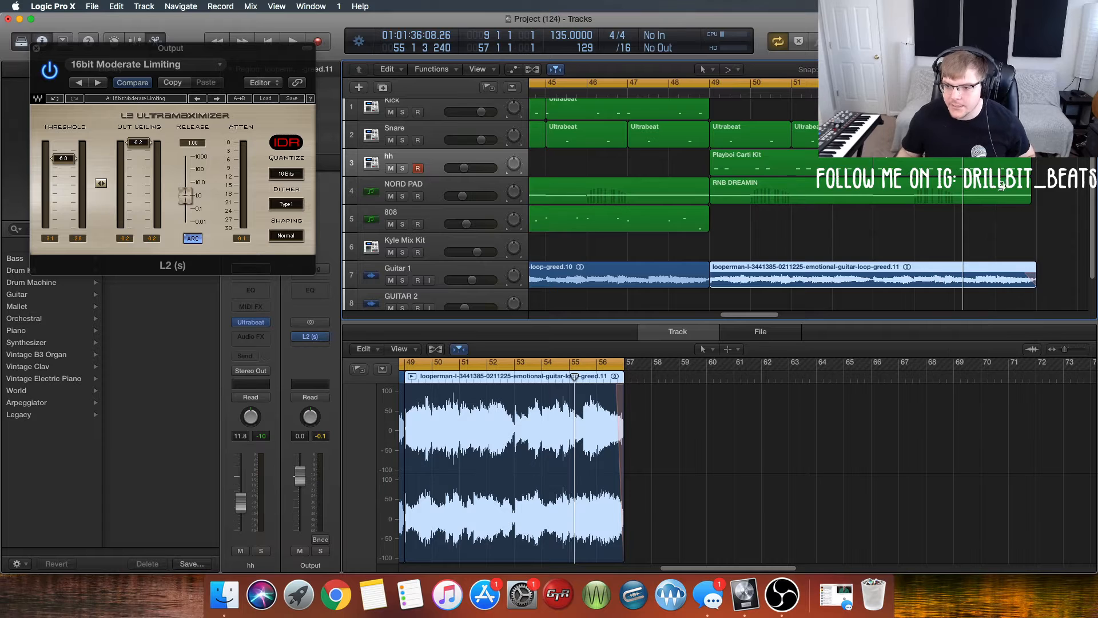
pyautogui.click(997, 234)
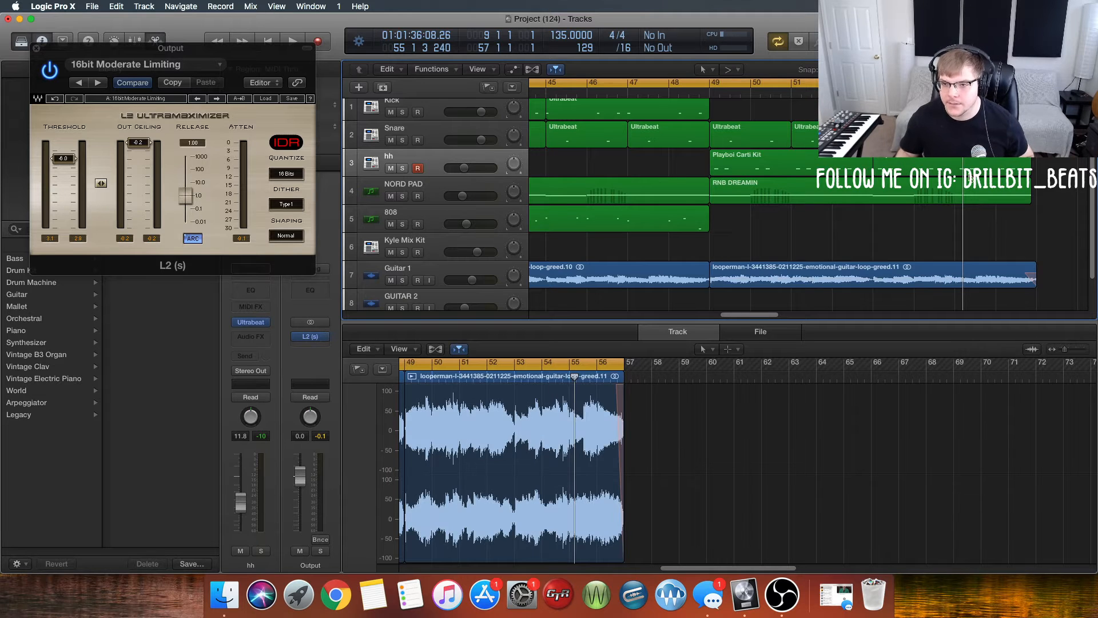
# Play the arrangement from bar 9 and view all its sections up to bar 57
pyautogui.press('space')
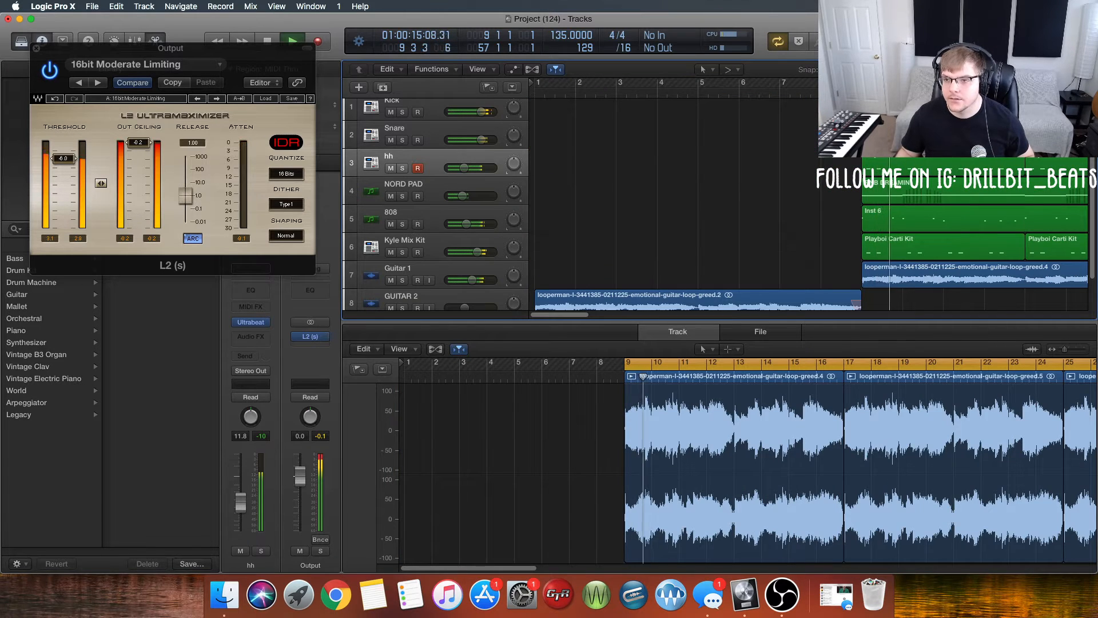
pyautogui.press('super+Left')
pyautogui.press('super+Left')
pyautogui.press('super+Left')
pyautogui.press('super+Left')
pyautogui.press('super+Left')
pyautogui.press('super+Left')
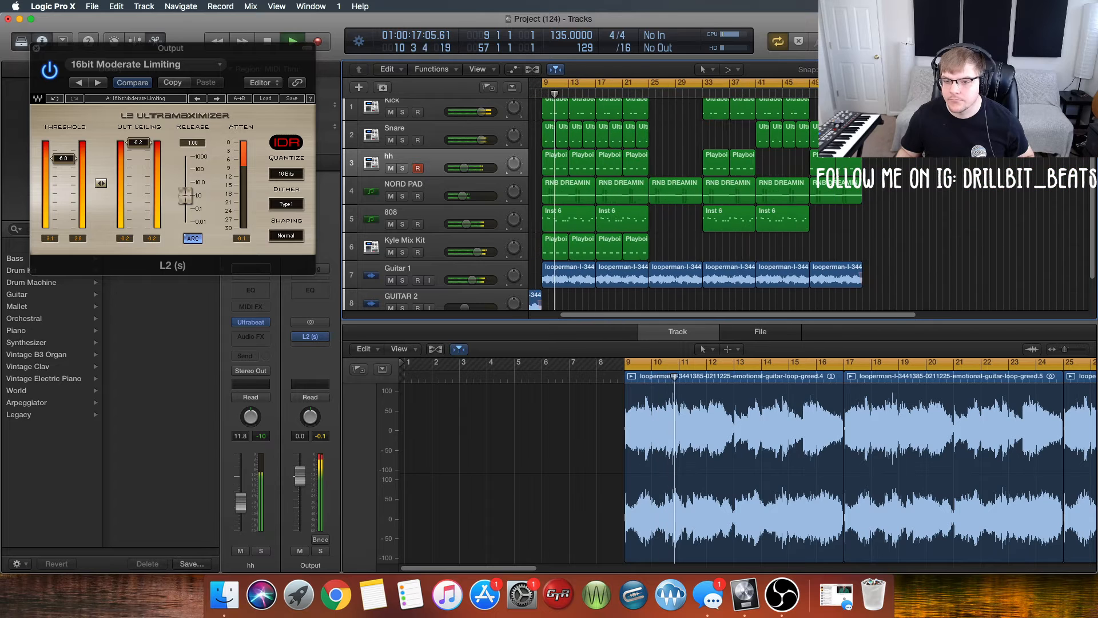
# Listen to the arrangement again from bar 9 into the section after bar 25, check all tracks down to GUITAR 2, and stop playback
pyautogui.press('super+Left')
pyautogui.press('super+Left')
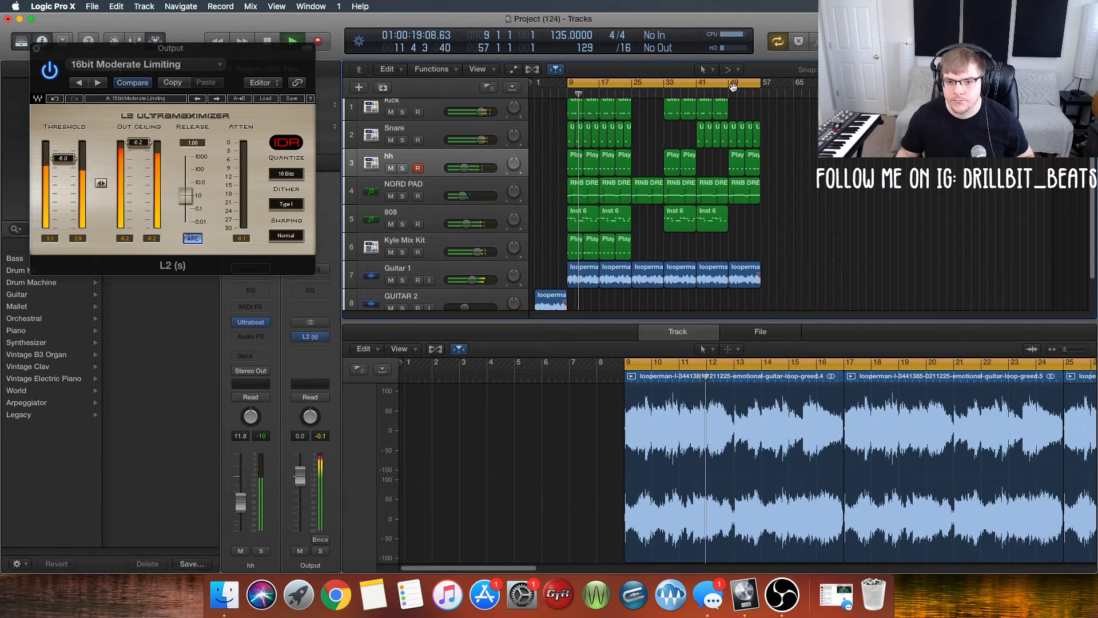
pyautogui.click(750, 93)
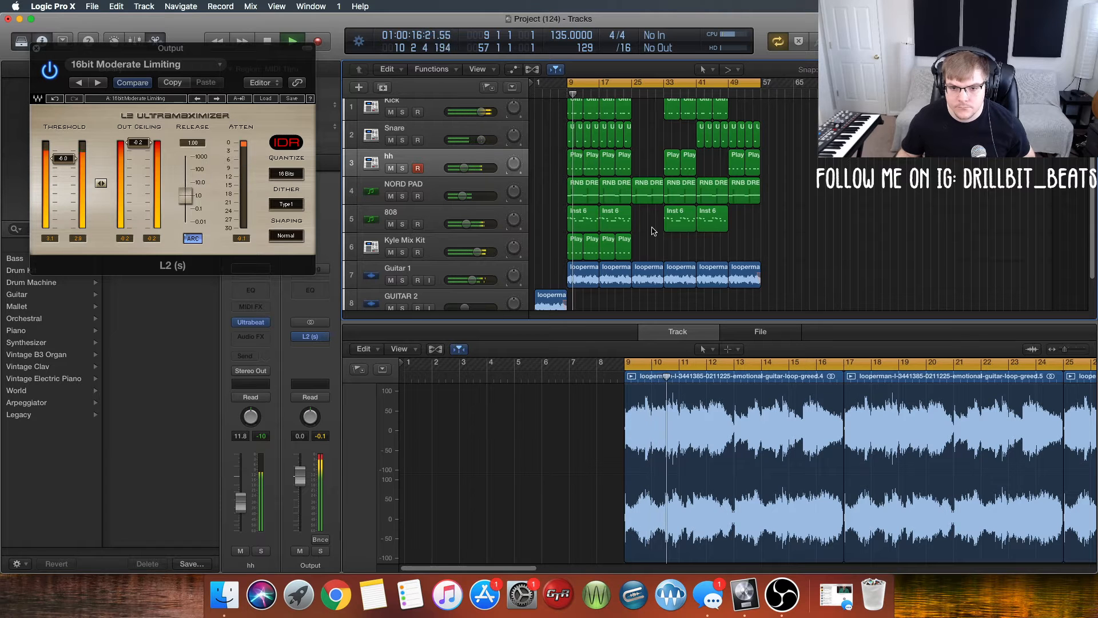
pyautogui.scroll(-1, 654, 230)
pyautogui.scroll(-2, 654, 230)
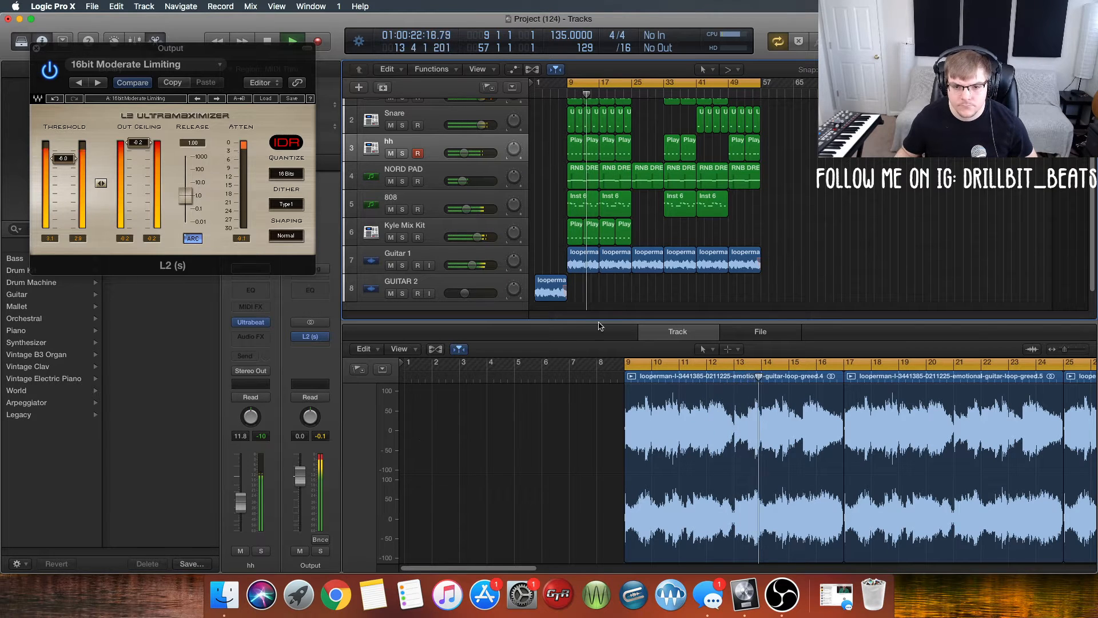
pyautogui.scroll(-3, 635, 284)
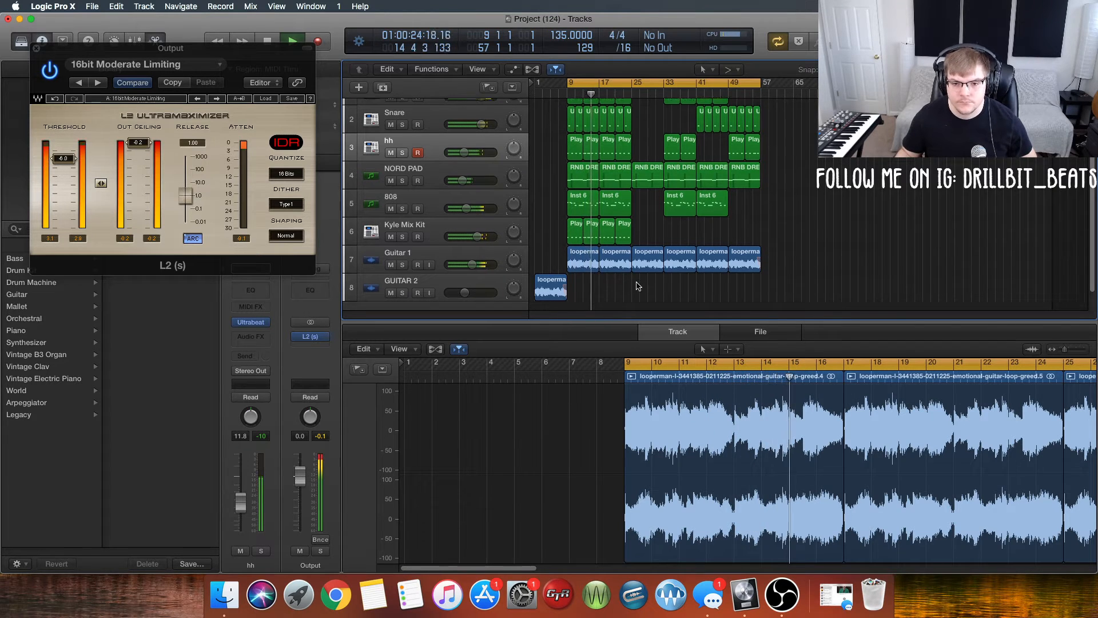
pyautogui.scroll(-1, 638, 285)
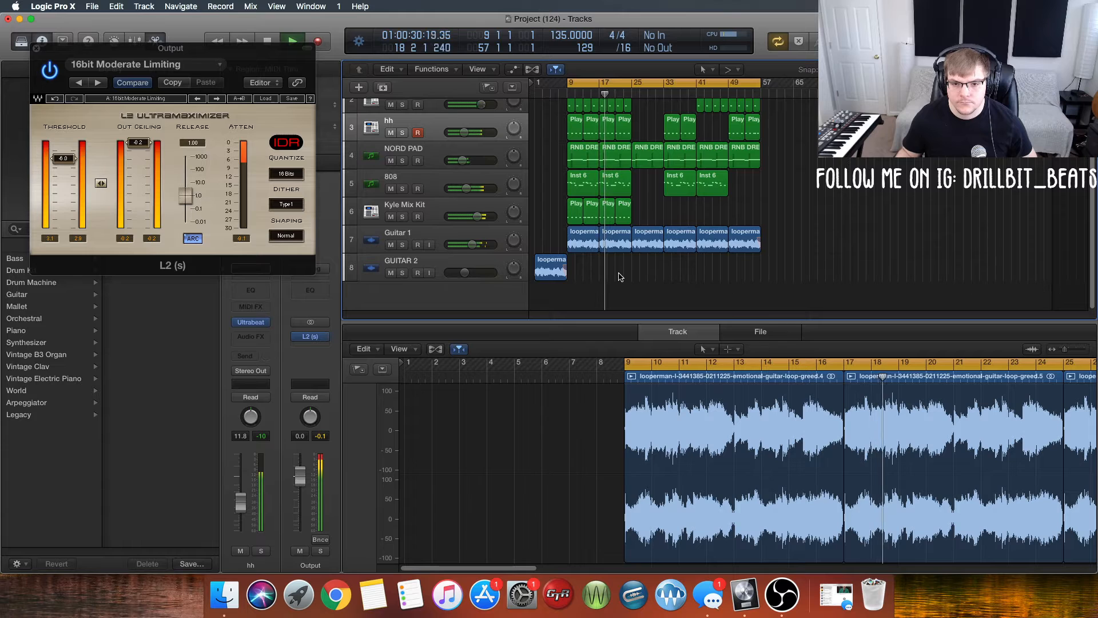
pyautogui.scroll(1, 621, 277)
pyautogui.scroll(-1, 620, 283)
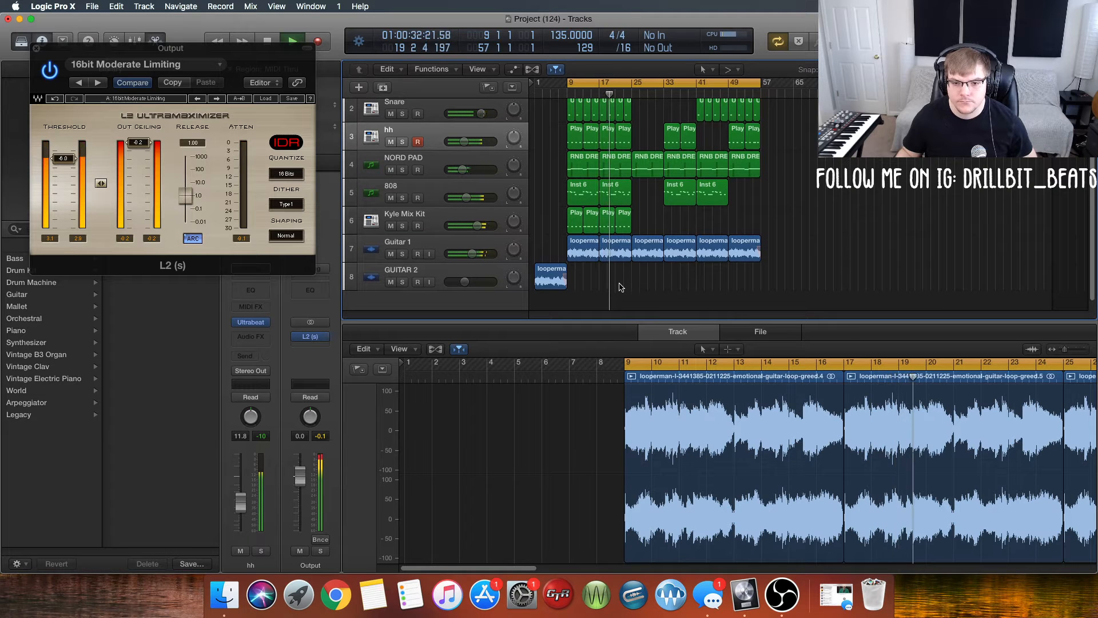
pyautogui.scroll(5, 622, 287)
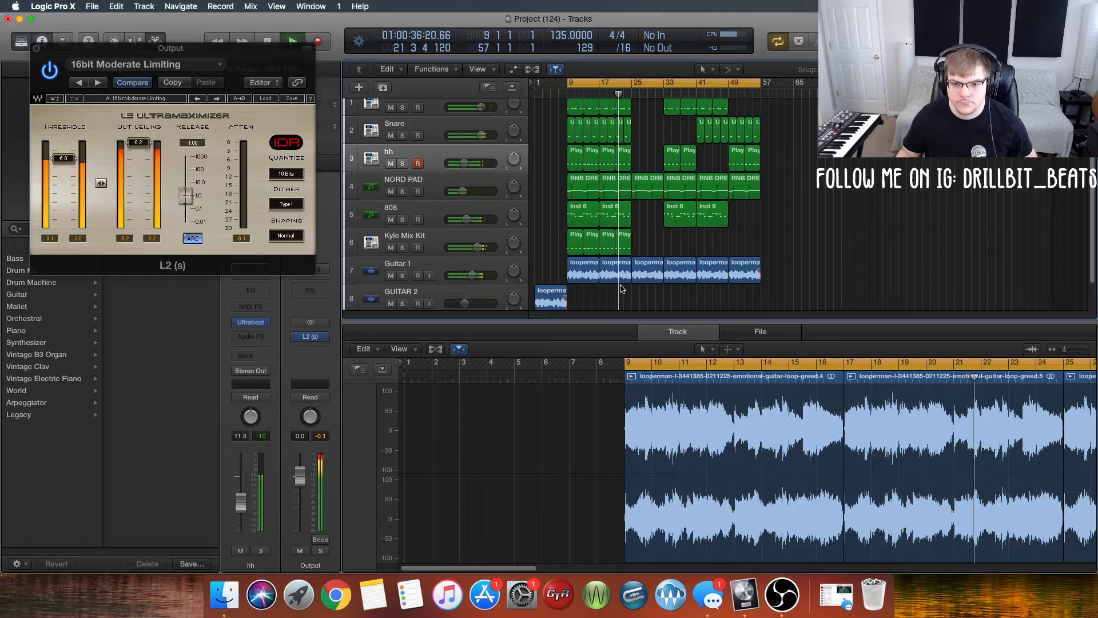
pyautogui.scroll(-2, 622, 288)
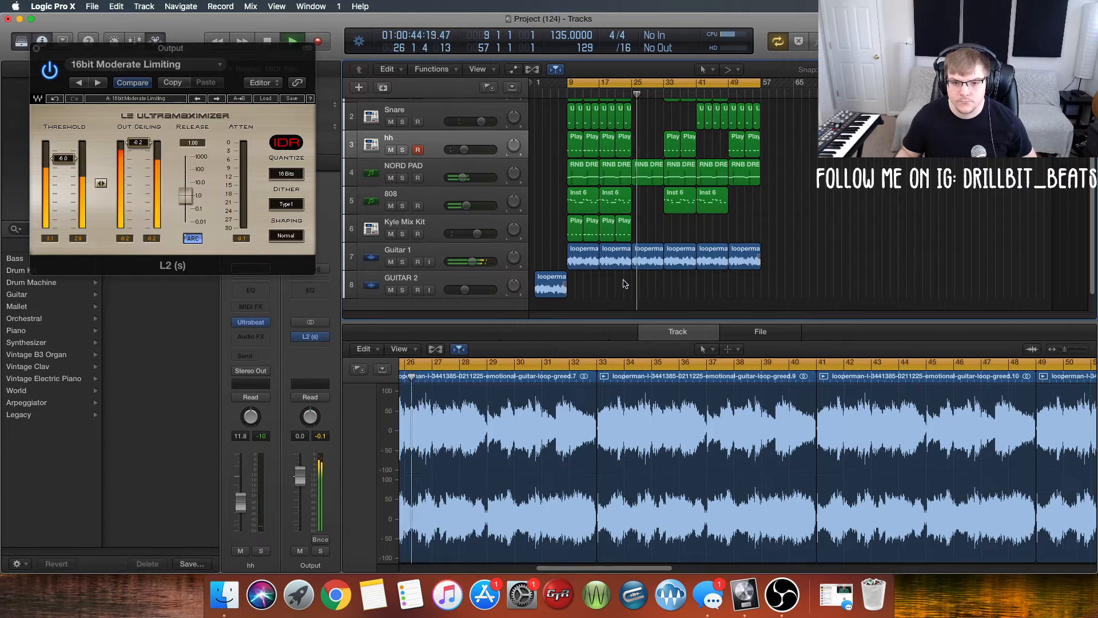
pyautogui.scroll(-1, 622, 284)
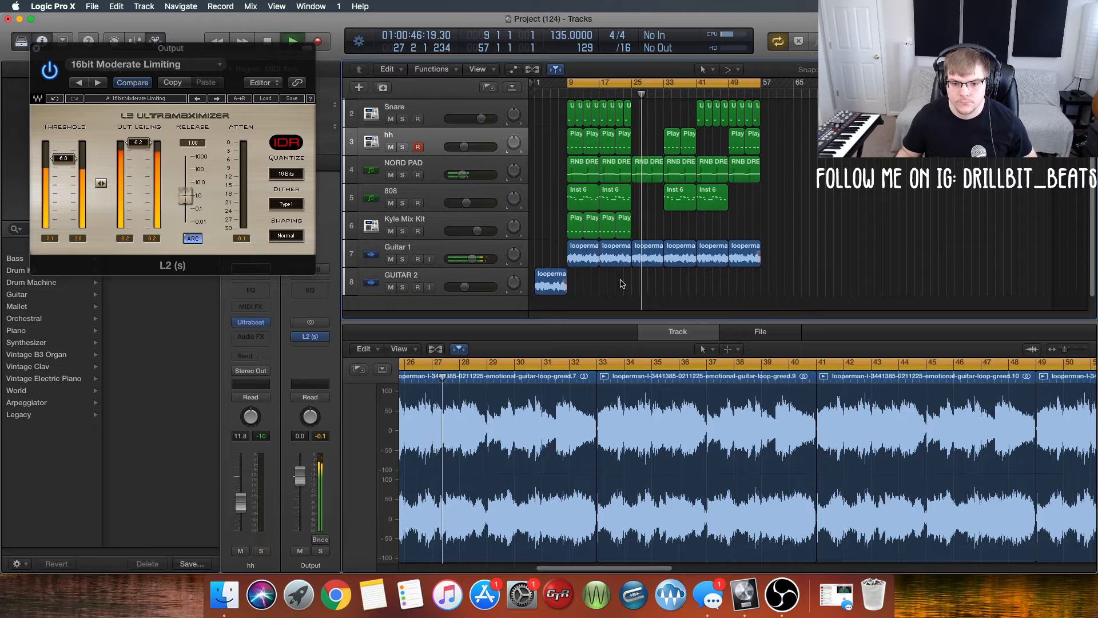
pyautogui.press('space')
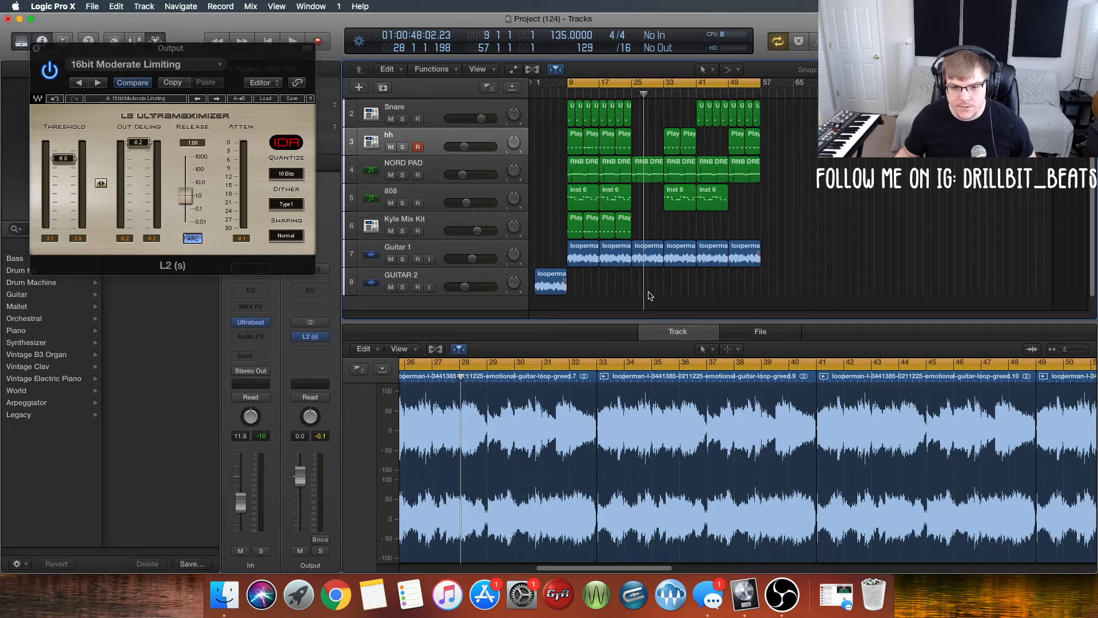
# Turn off cycle mode and play the transition into bar 25 starting from bar 23
pyautogui.press('space')
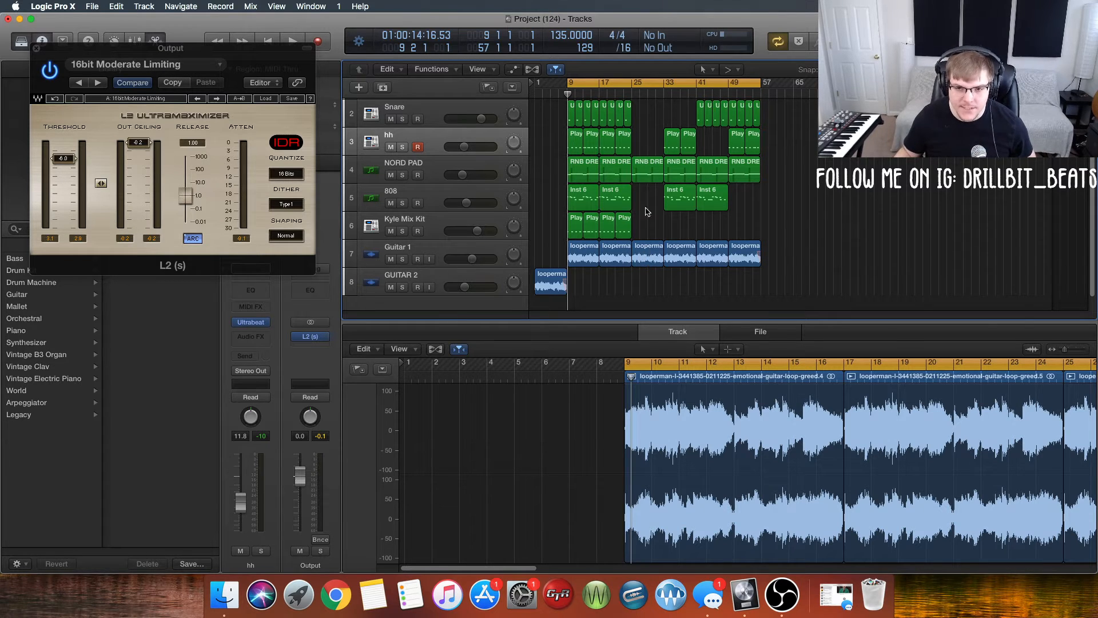
pyautogui.click(631, 84)
pyautogui.click(624, 94)
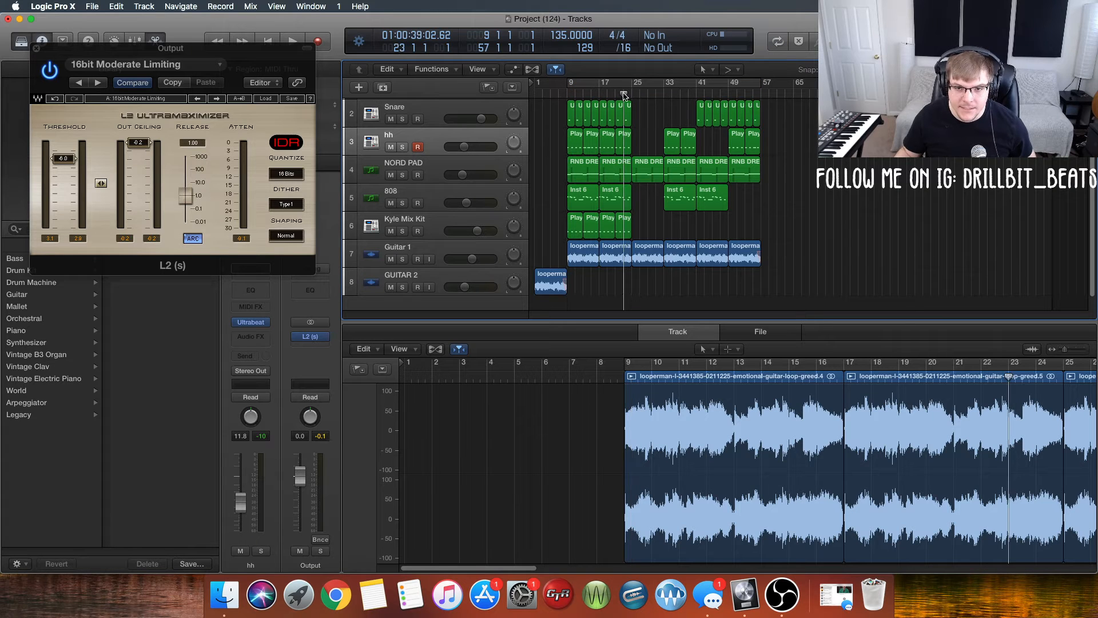
pyautogui.press('space')
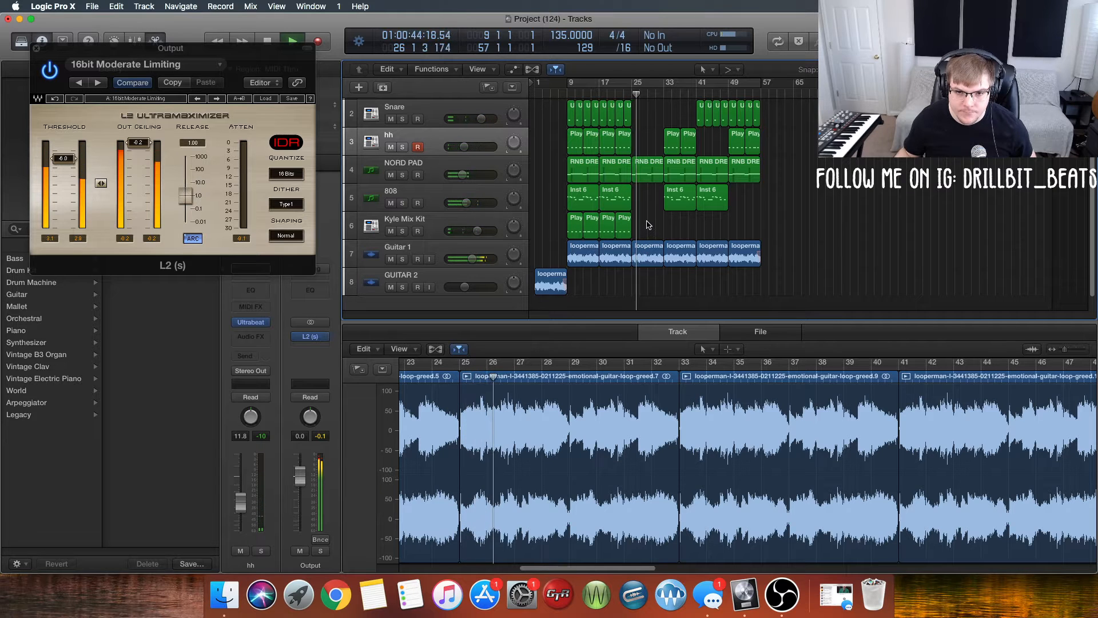
pyautogui.press('space')
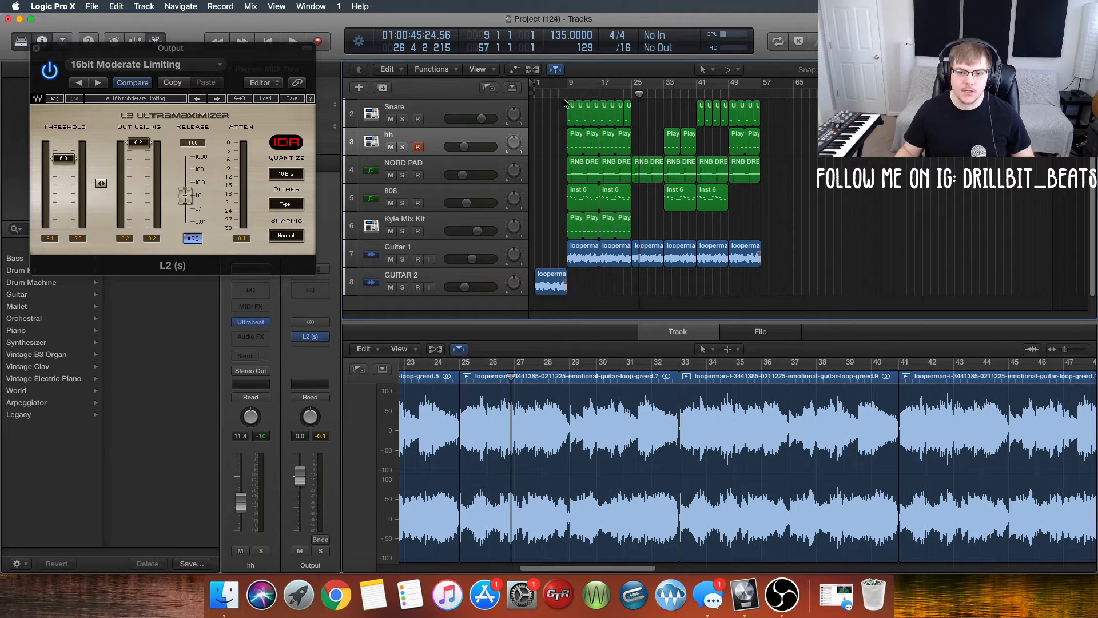
# Switch to Finder, search for DOWNLOADS, open the Downloads folder with a last-opened date, and close the empty Chrome window
pyautogui.click(336, 594)
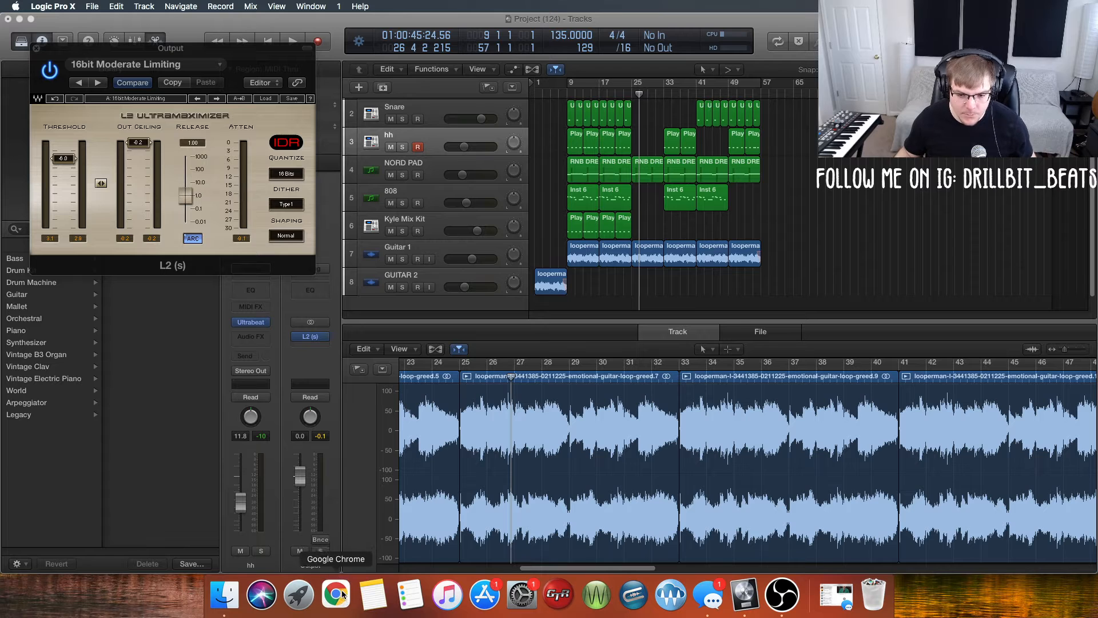
pyautogui.click(224, 596)
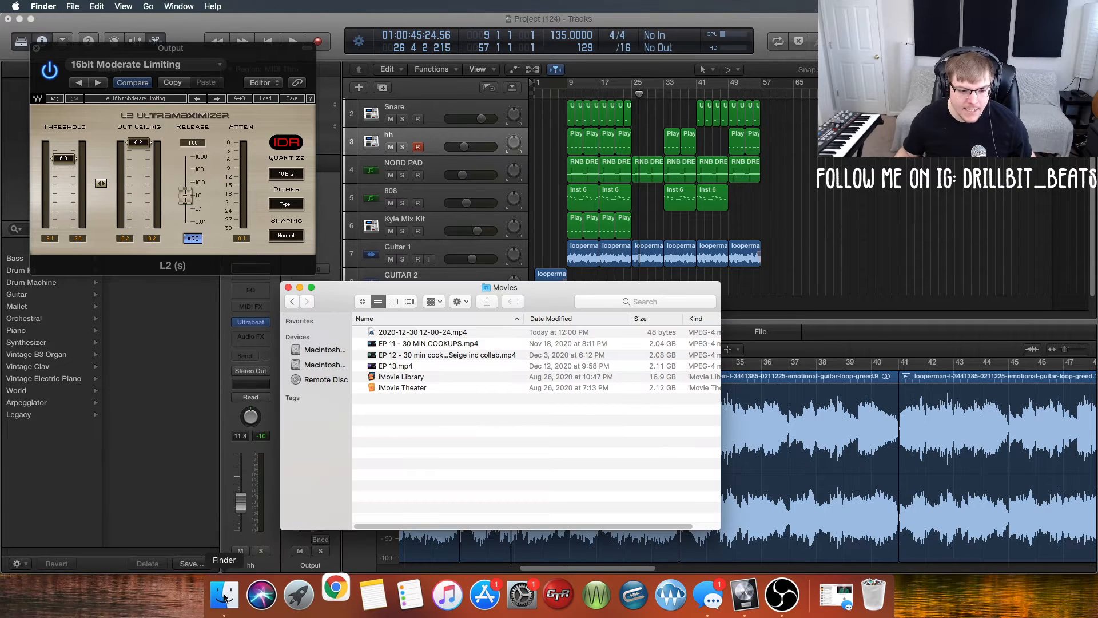
pyautogui.click(630, 303)
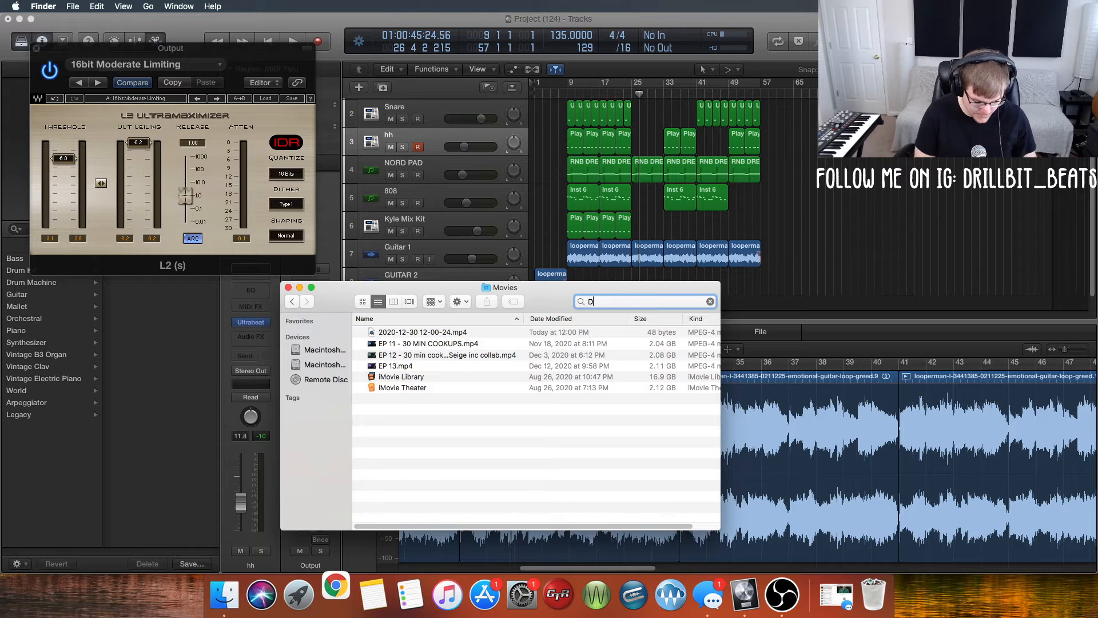
pyautogui.write('DOWNLOADS')
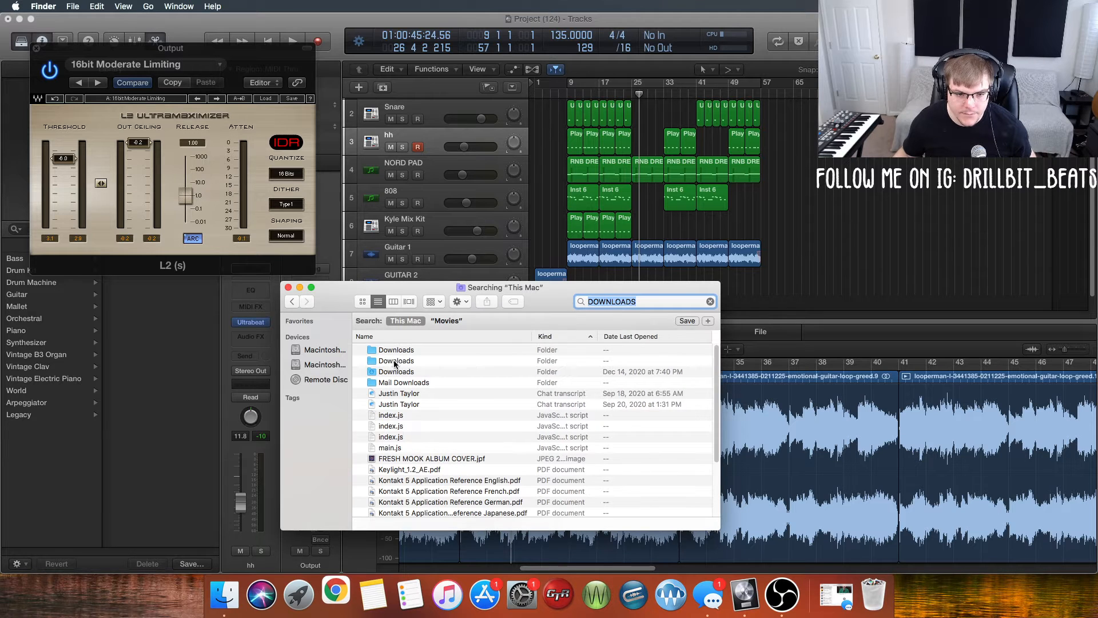
pyautogui.click(398, 373)
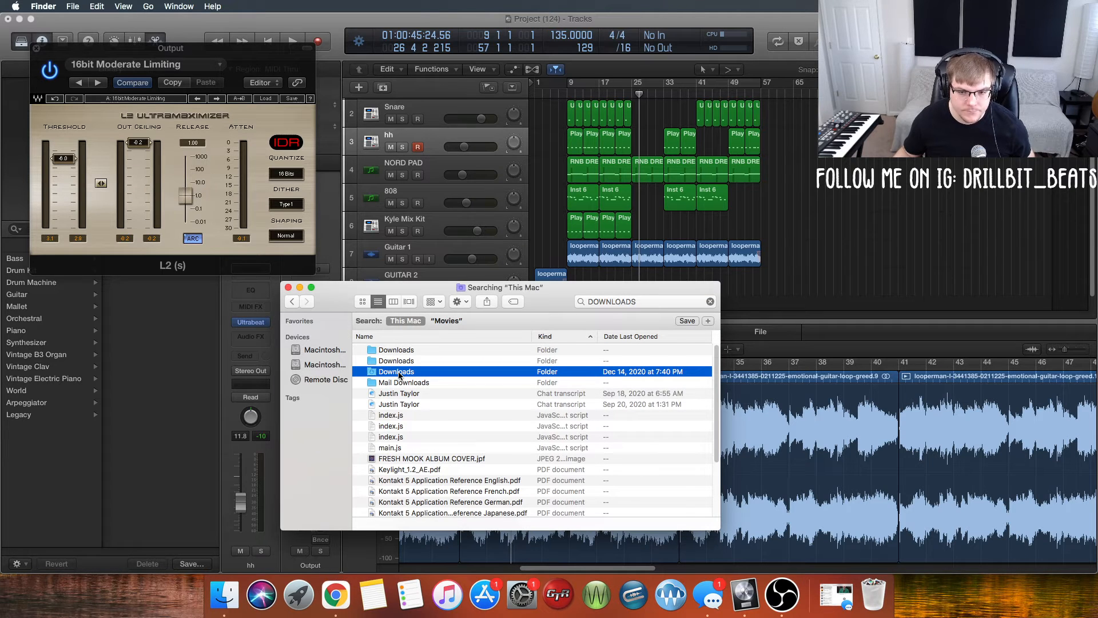
pyautogui.doubleClick(398, 373)
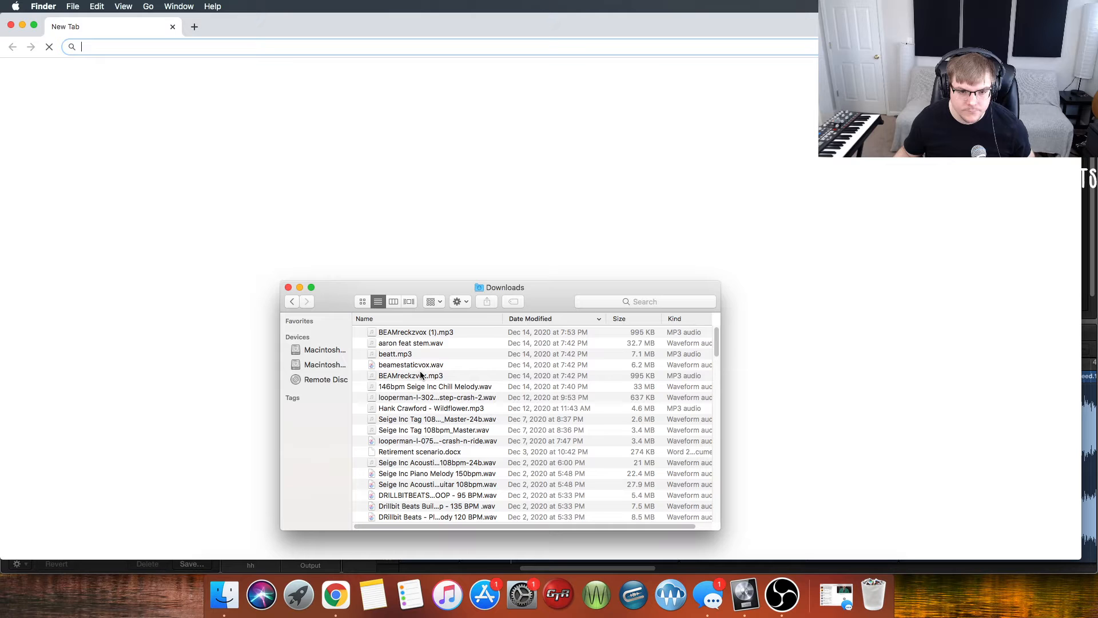
pyautogui.click(11, 25)
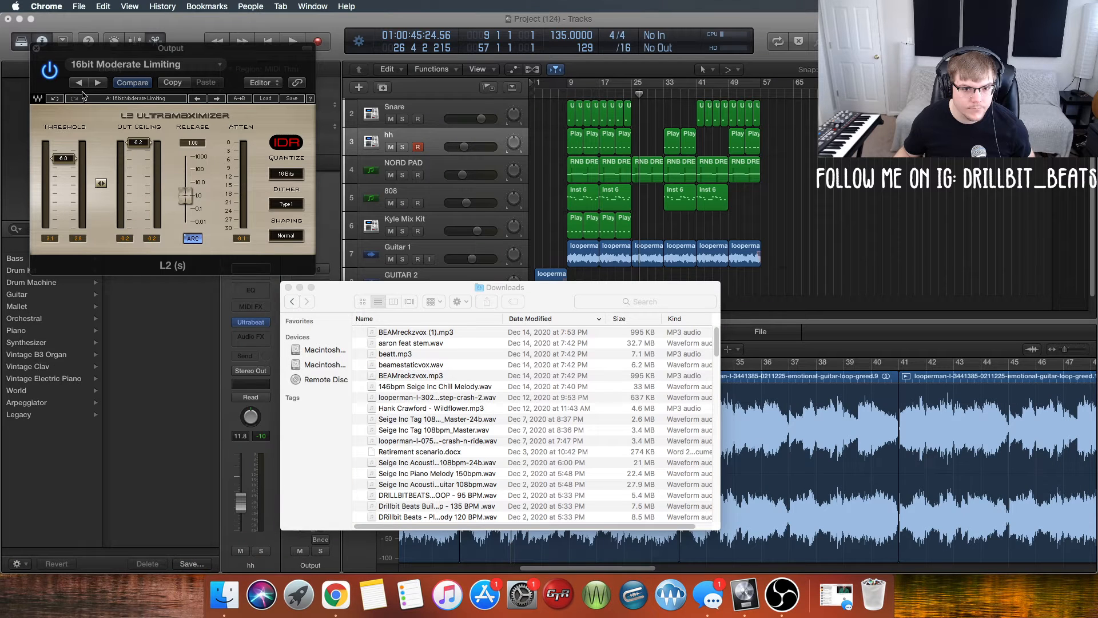
# Import the looperman transition-effect and impact-sfx WAV files from Downloads onto two new audio tracks below GUITAR 2, from bar 57 onward
pyautogui.scroll(2, 413, 400)
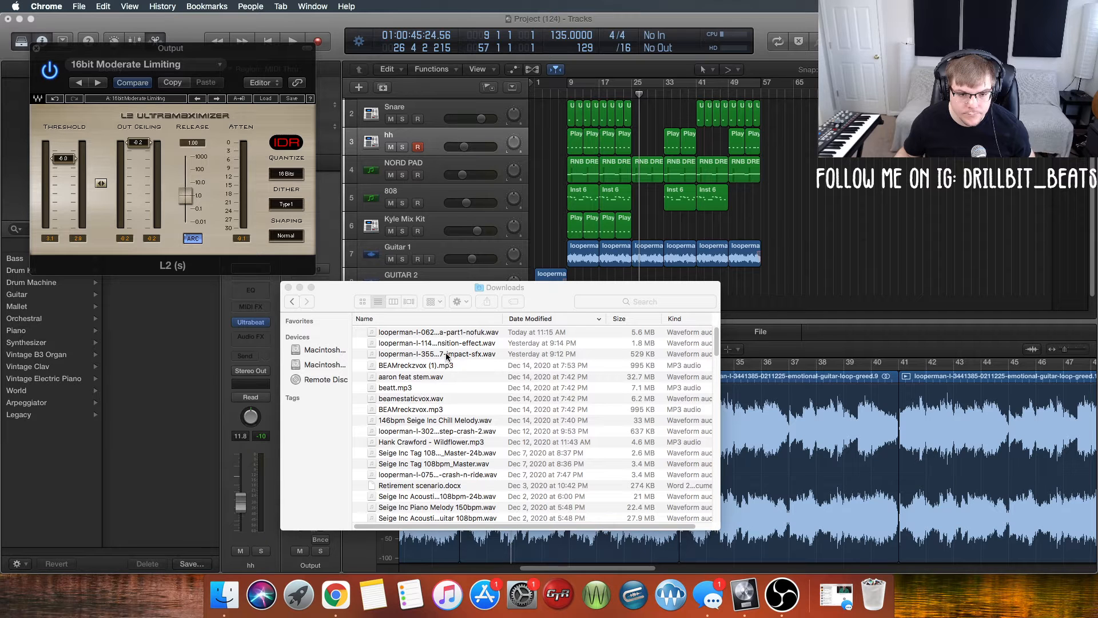
pyautogui.moveTo(468, 345); pyautogui.dragTo(762, 299)
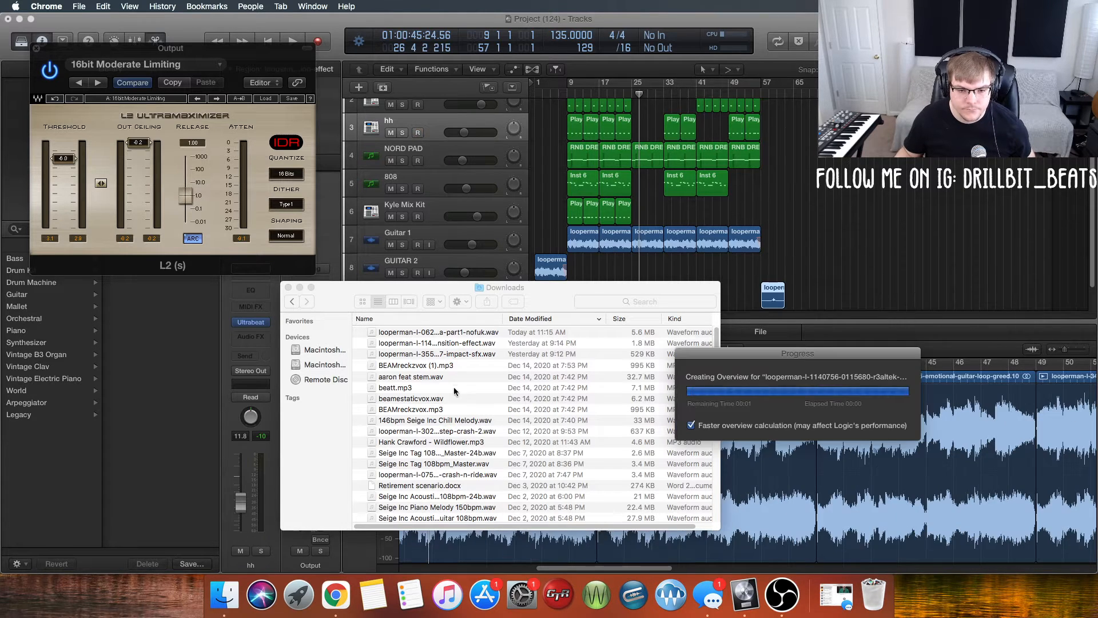
pyautogui.moveTo(451, 354); pyautogui.dragTo(786, 298)
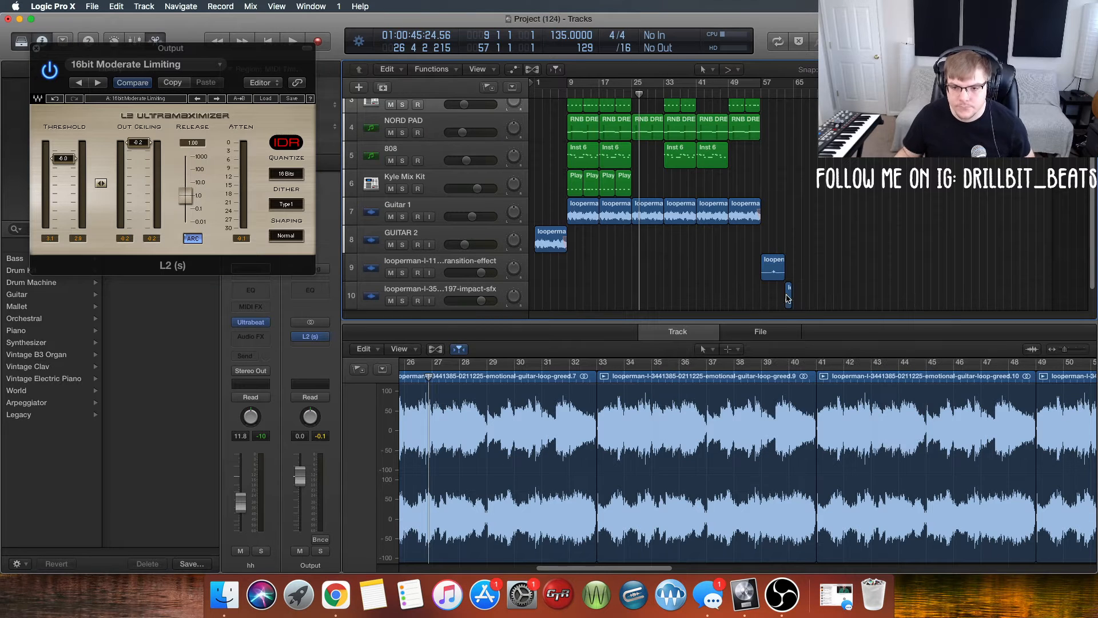
# Move the impact-sfx region to bar 9 and start playback from about bar 5
pyautogui.moveTo(788, 298); pyautogui.dragTo(570, 298)
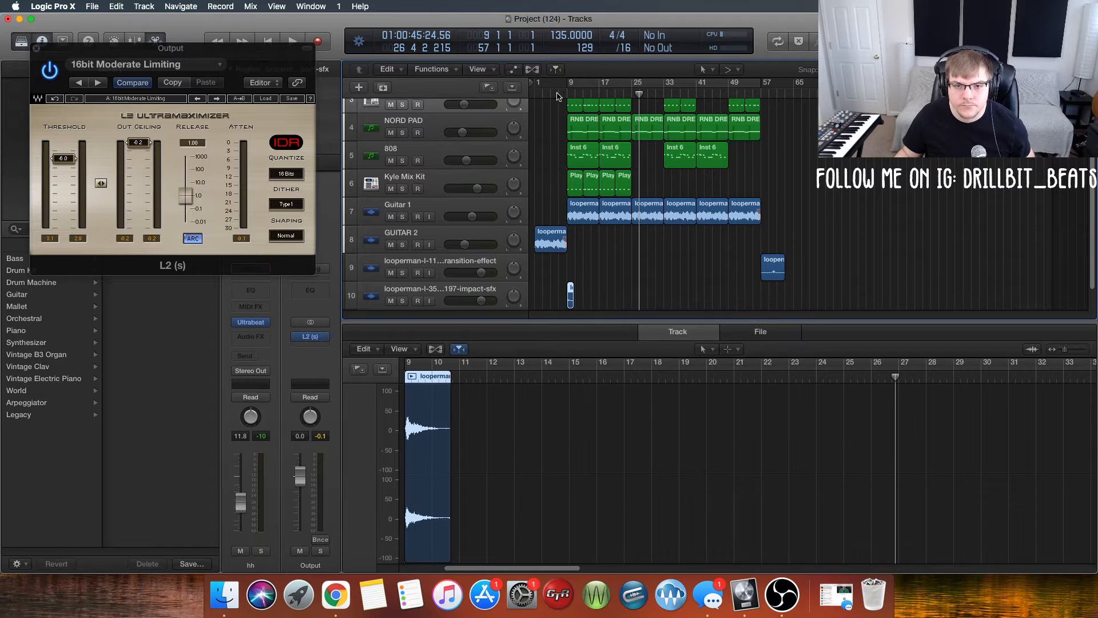
pyautogui.click(552, 93)
pyautogui.press('space')
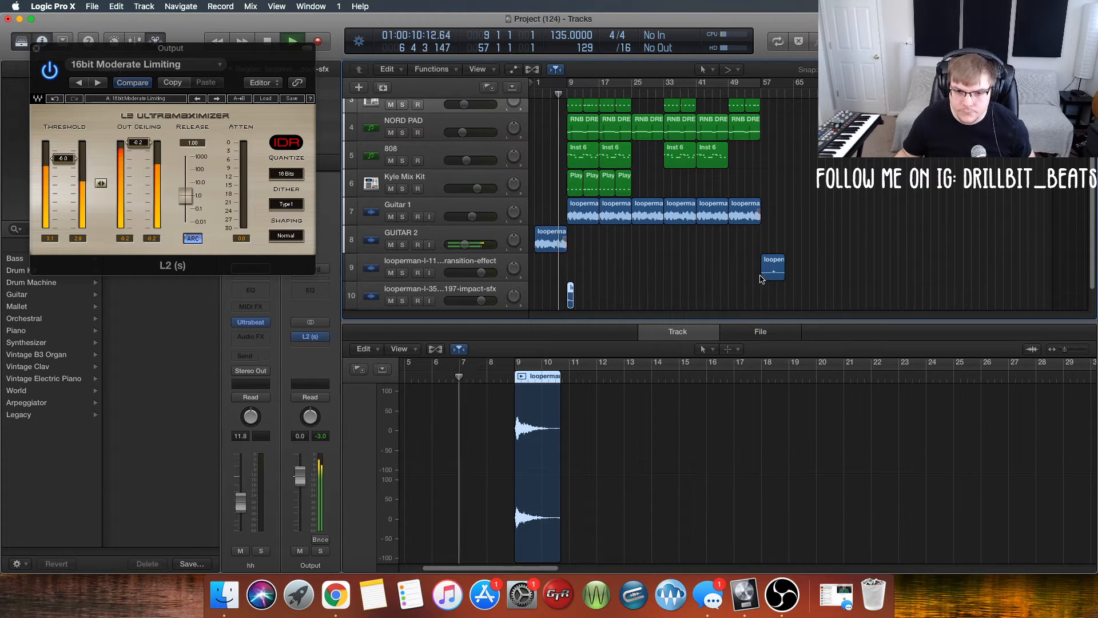
# Move the transition-effect region to start at bar 6, then play the lead-in to bar 9 and stop
pyautogui.moveTo(773, 274); pyautogui.dragTo(680, 274)
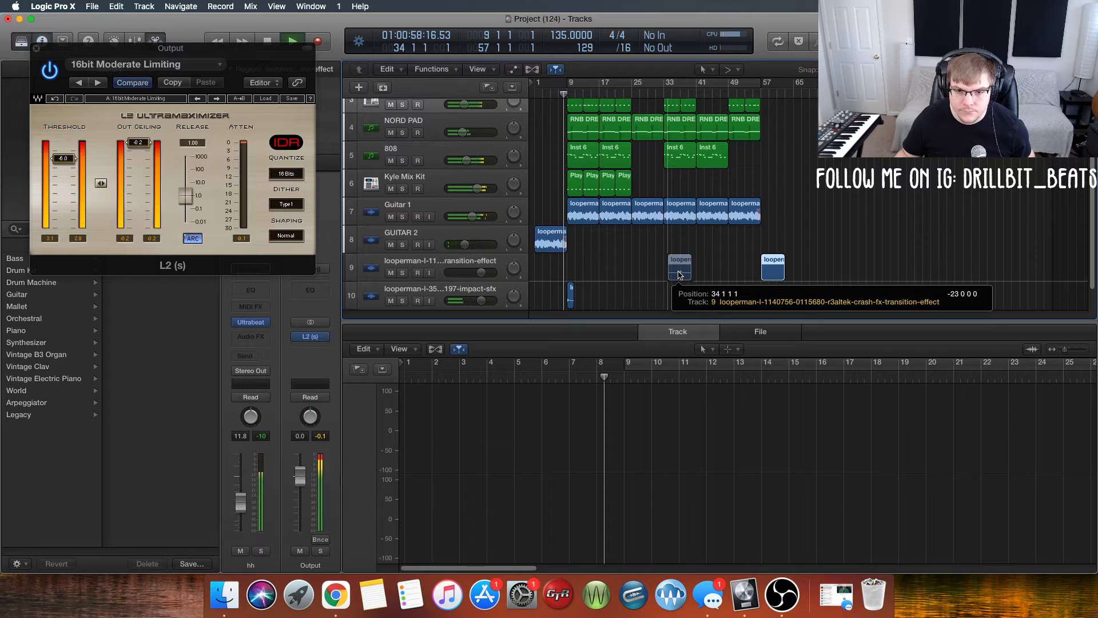
pyautogui.moveTo(679, 274); pyautogui.dragTo(567, 278)
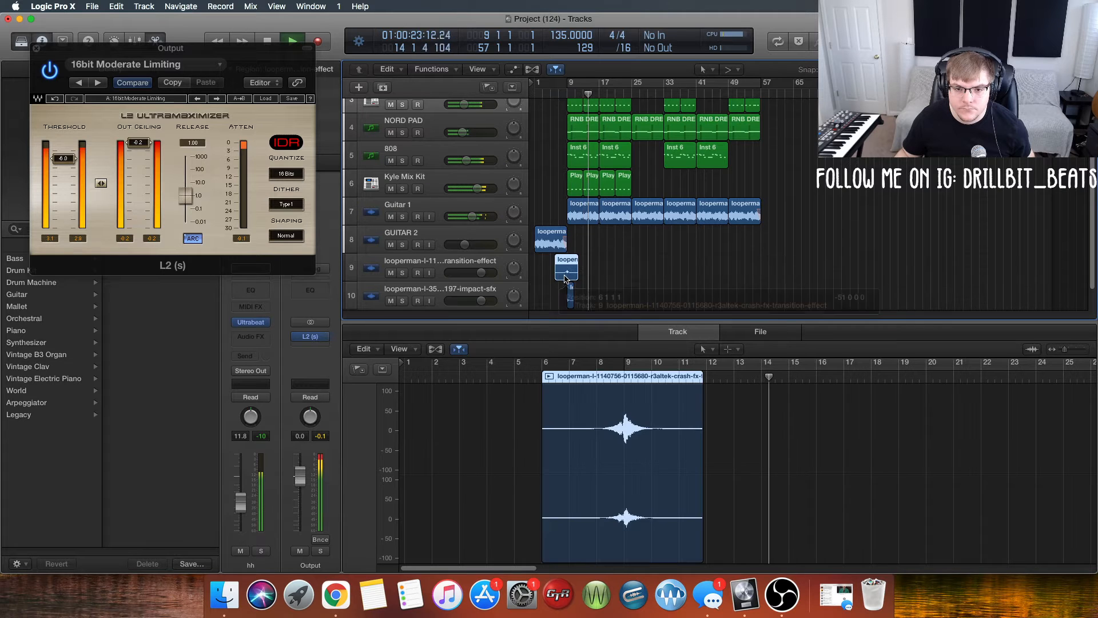
pyautogui.click(554, 96)
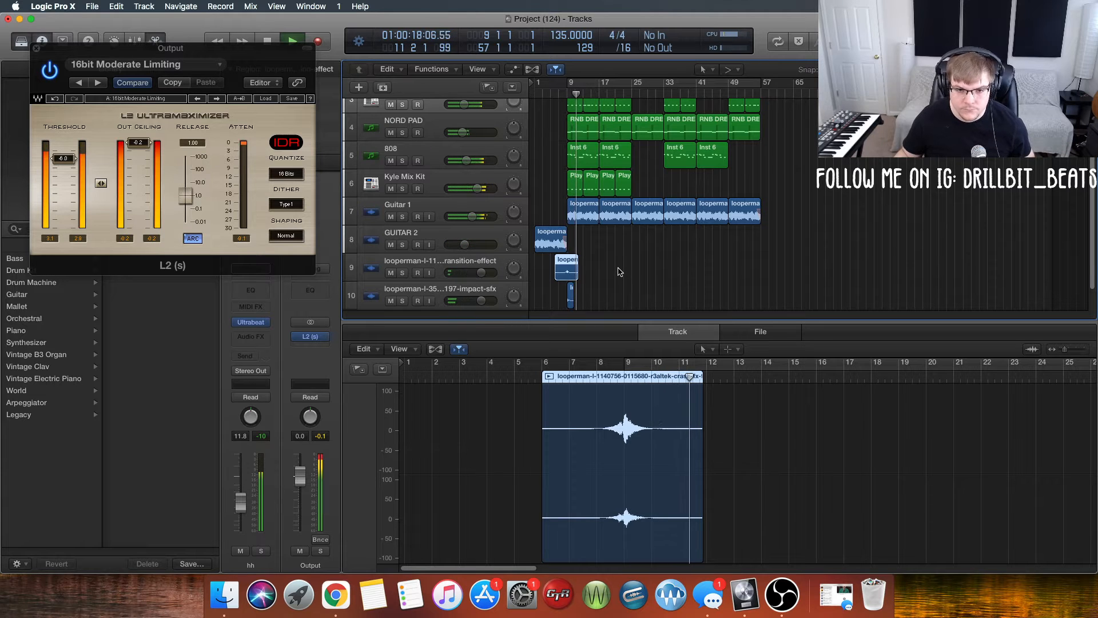
pyautogui.press('space')
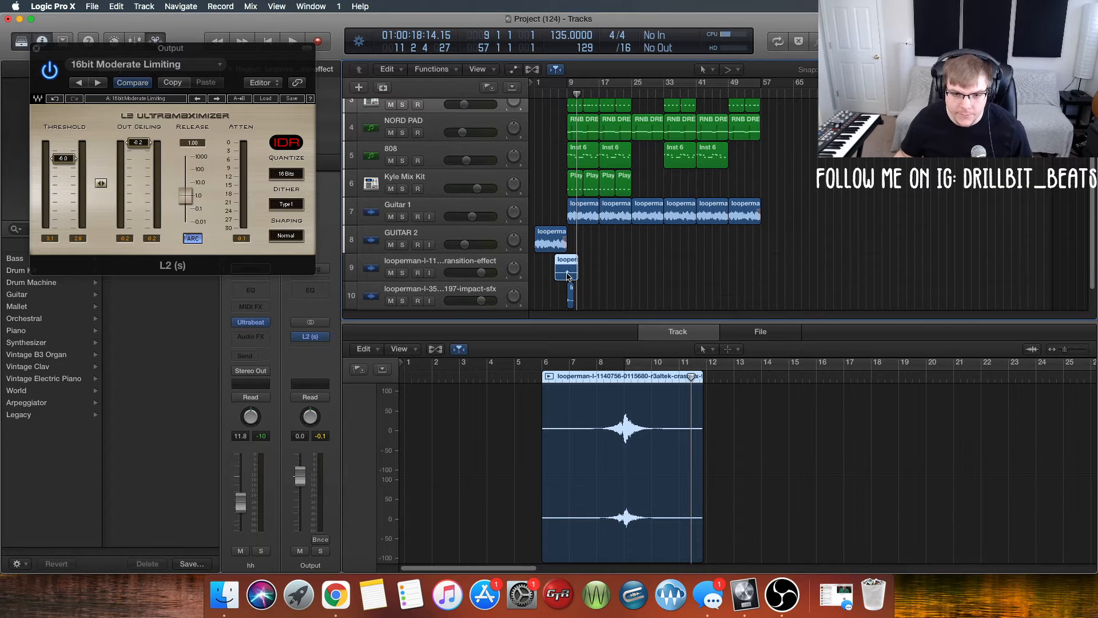
# Split the transition-effect region at bar 9, at the peak of its waveform, and delete the part after the split
pyautogui.click(598, 383)
pyautogui.press('space')
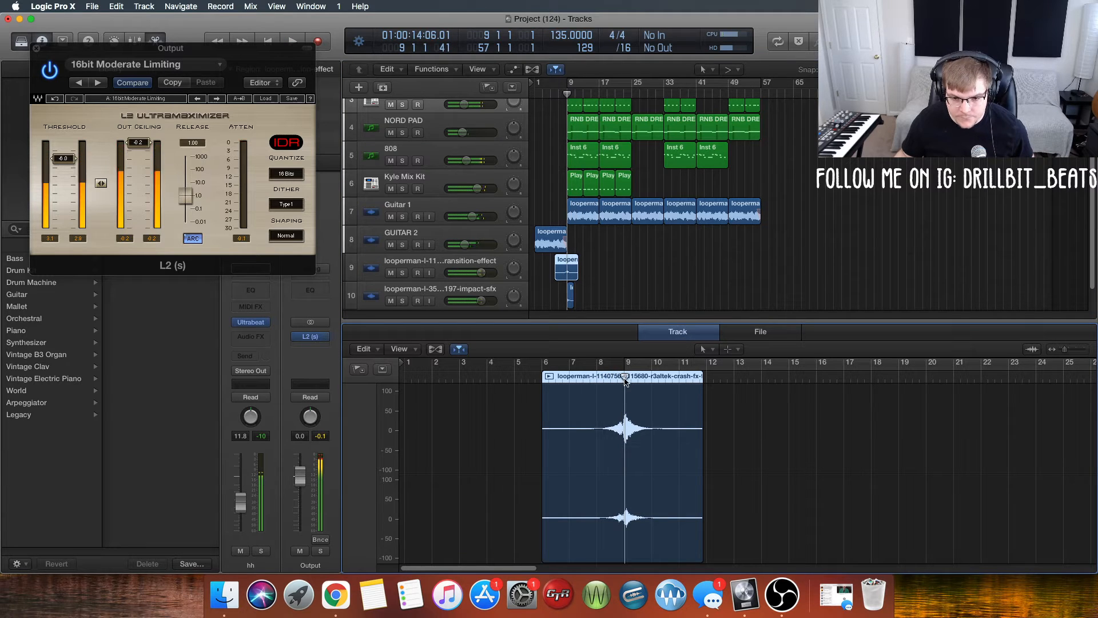
pyautogui.press('space')
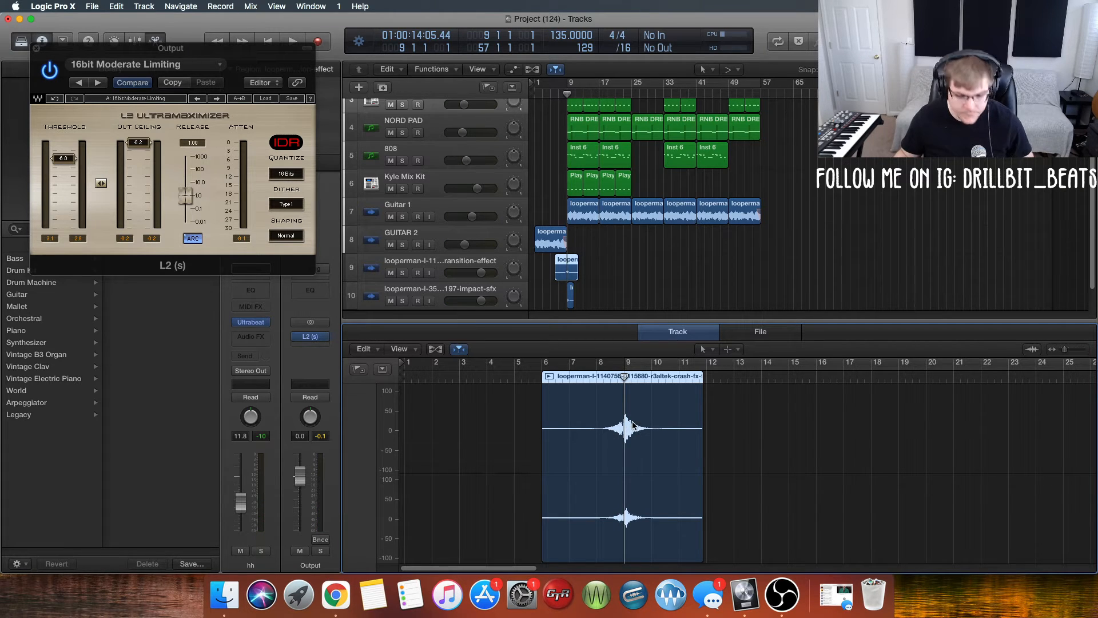
pyautogui.press('super+t')
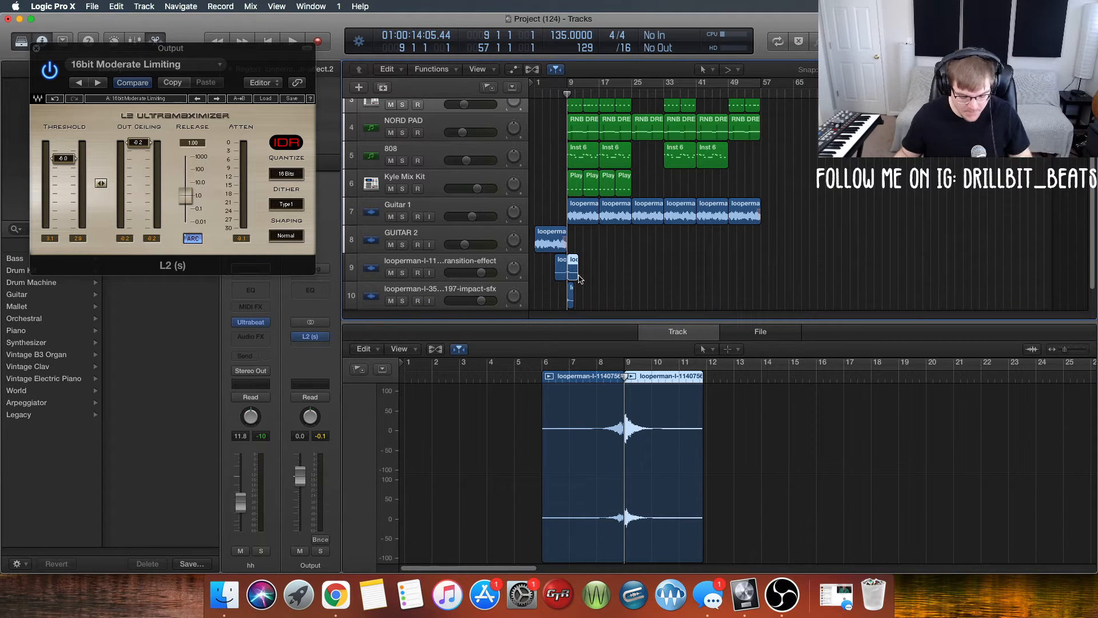
pyautogui.press('Delete')
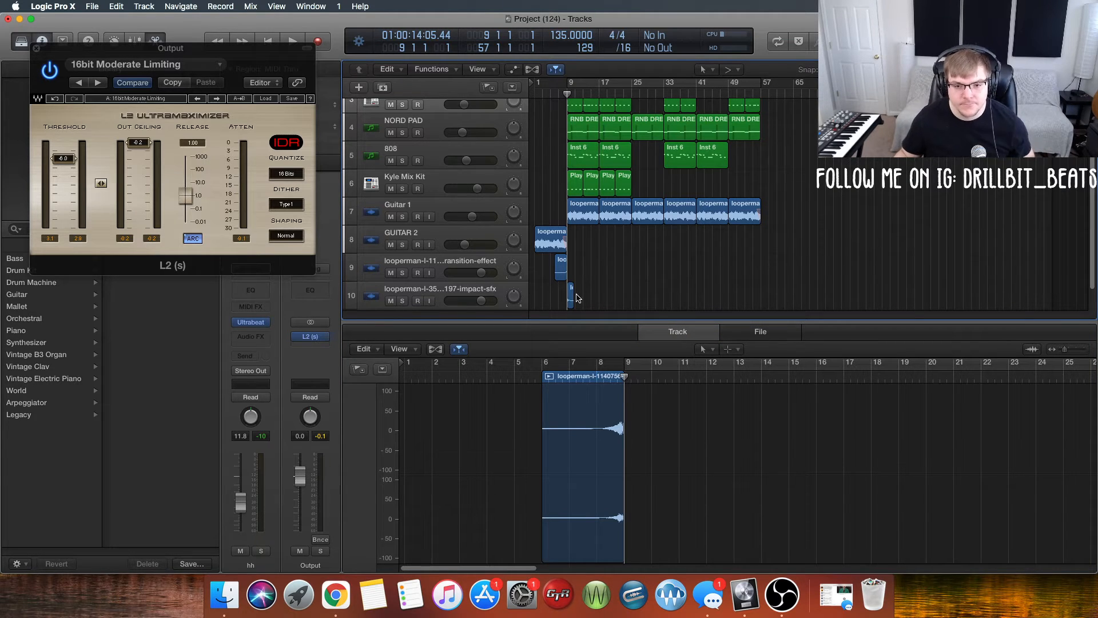
pyautogui.click(632, 433)
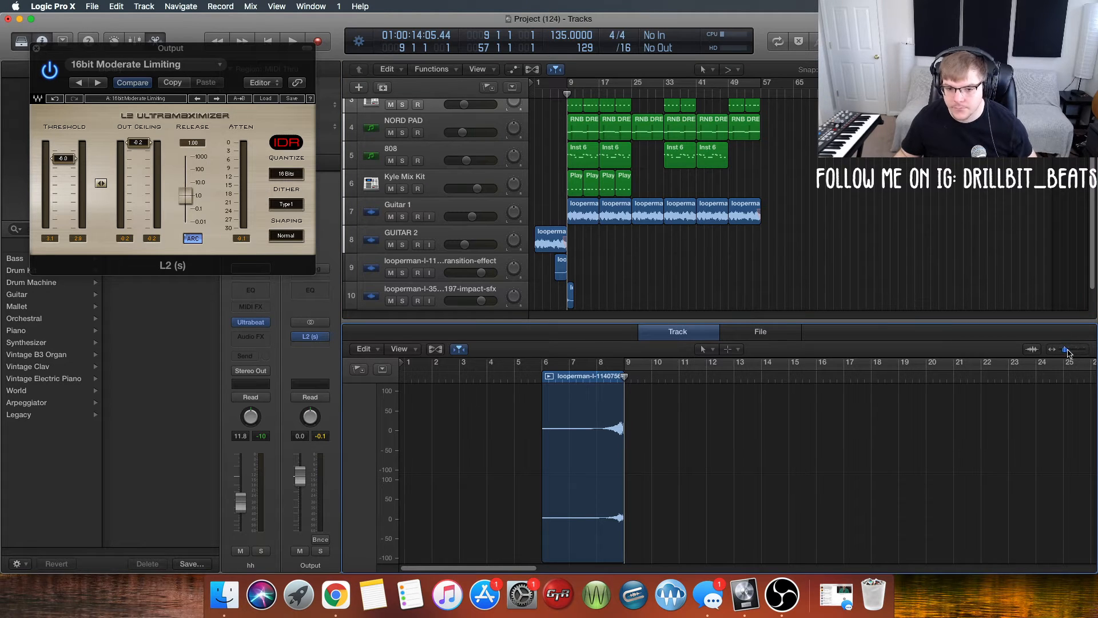
# Play the passage around bar 9 several times to check how the trimmed transition-effect leads into the impact-sfx, then stop
pyautogui.moveTo(1068, 353); pyautogui.dragTo(1075, 353)
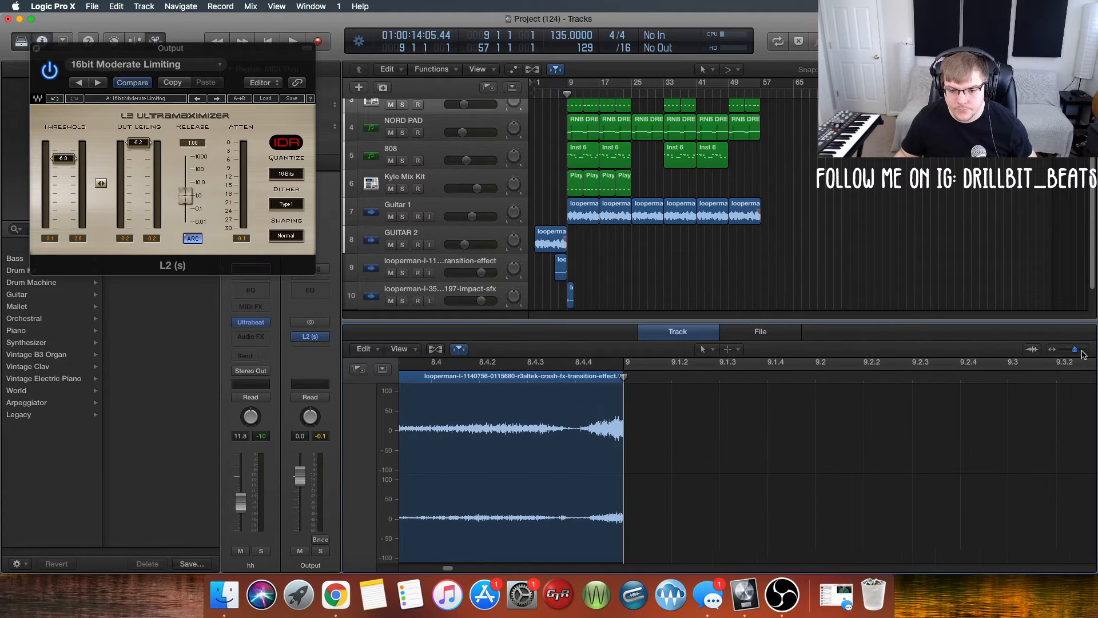
pyautogui.click(583, 380)
pyautogui.press('space')
pyautogui.press('space')
pyautogui.click(580, 381)
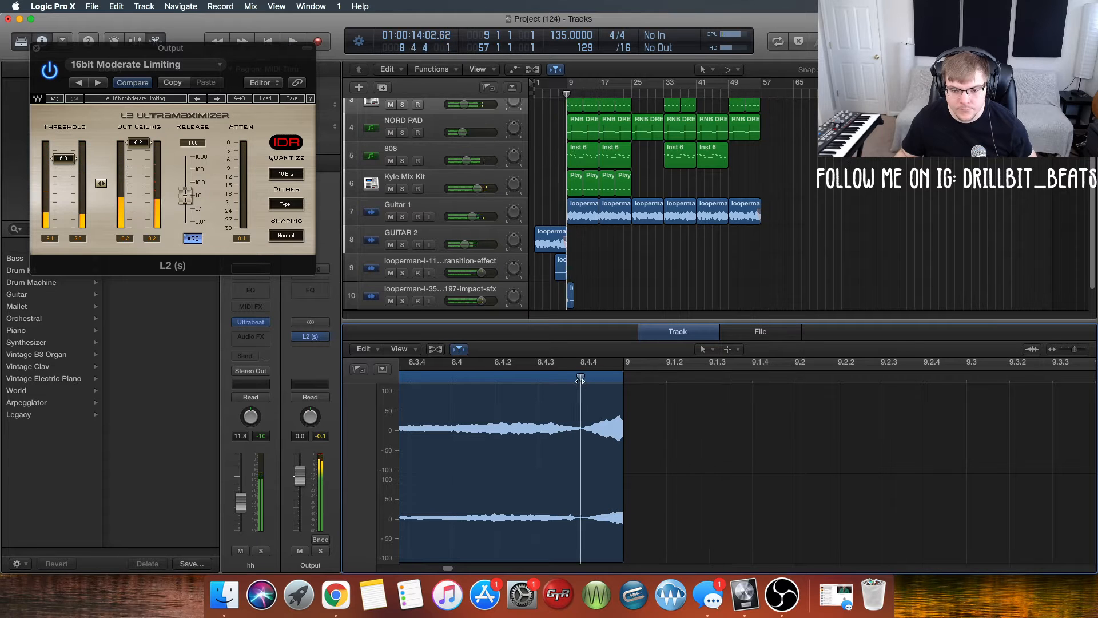
pyautogui.press('space')
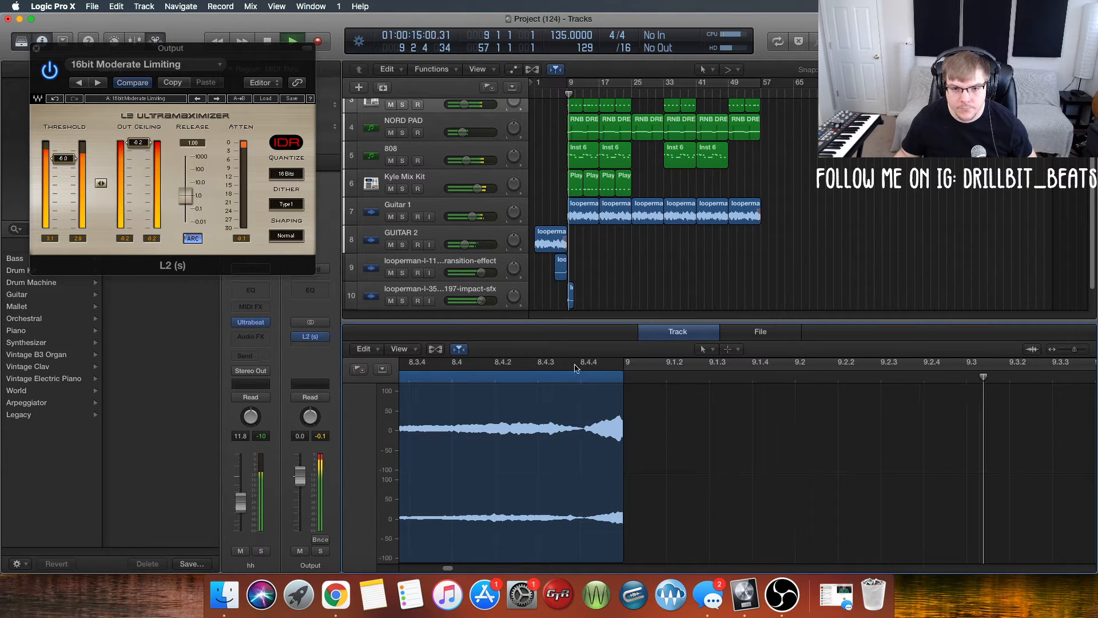
pyautogui.click(544, 93)
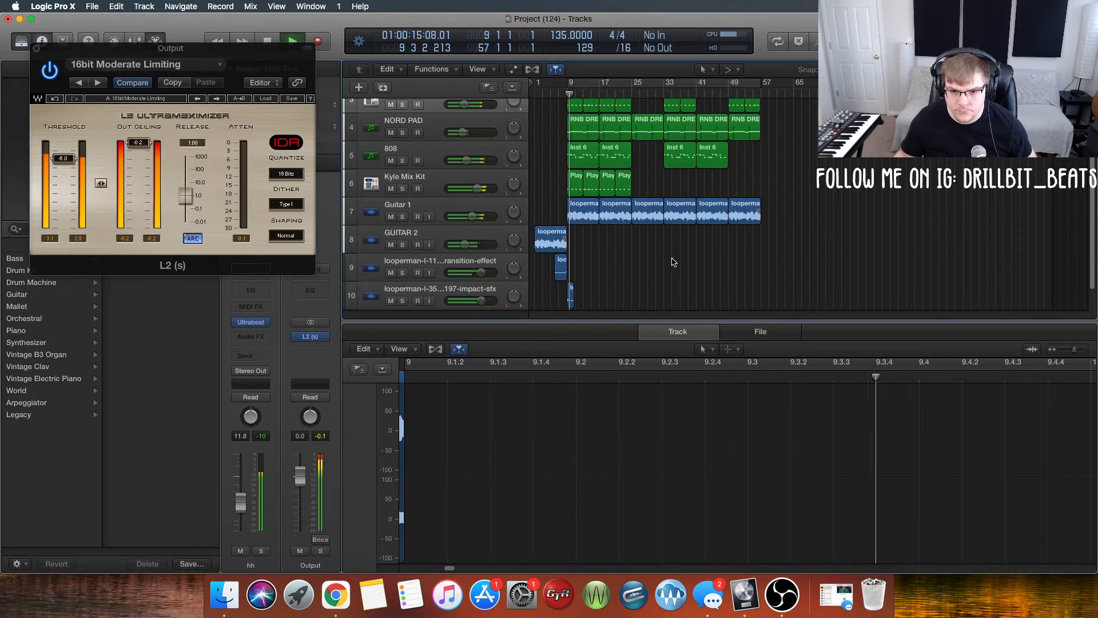
pyautogui.click(567, 94)
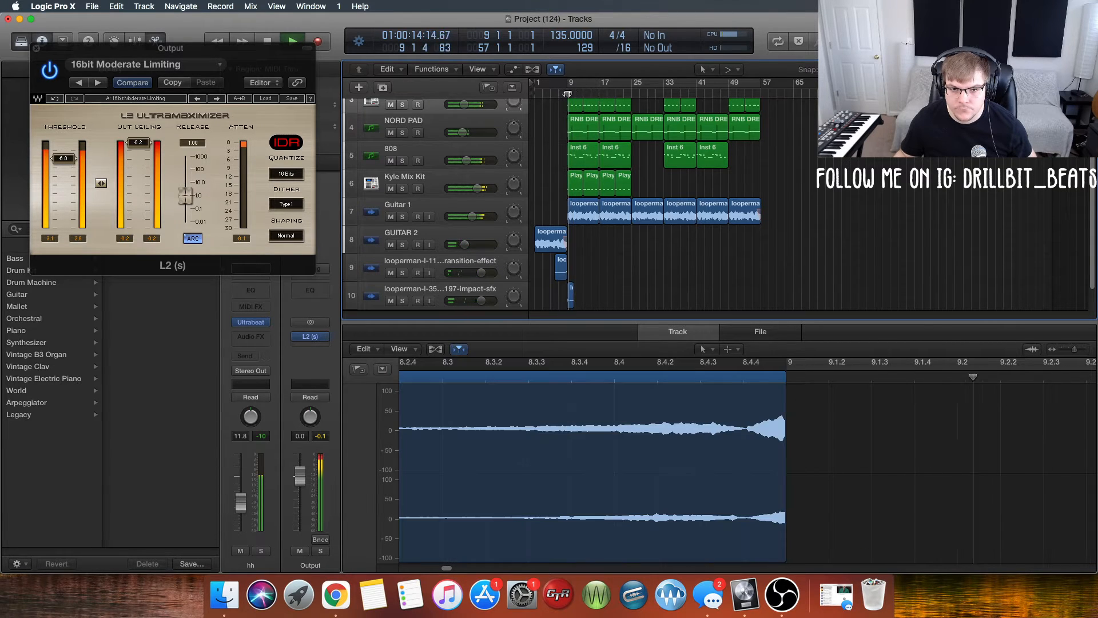
pyautogui.press('space')
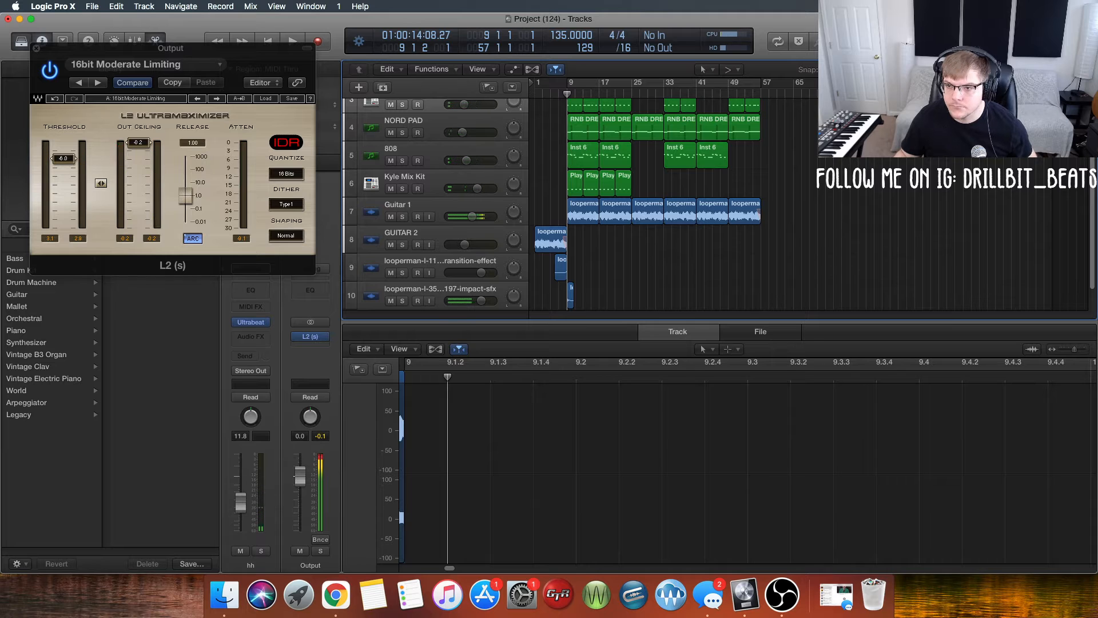
# Split the impact-sfx region at its attack, at position 9 1 2 36, and delete the short fade-in before the split
pyautogui.press('super+Right')
pyautogui.press('super+Right')
pyautogui.press('super+Right')
pyautogui.press('super+Right')
pyautogui.press('super+Right')
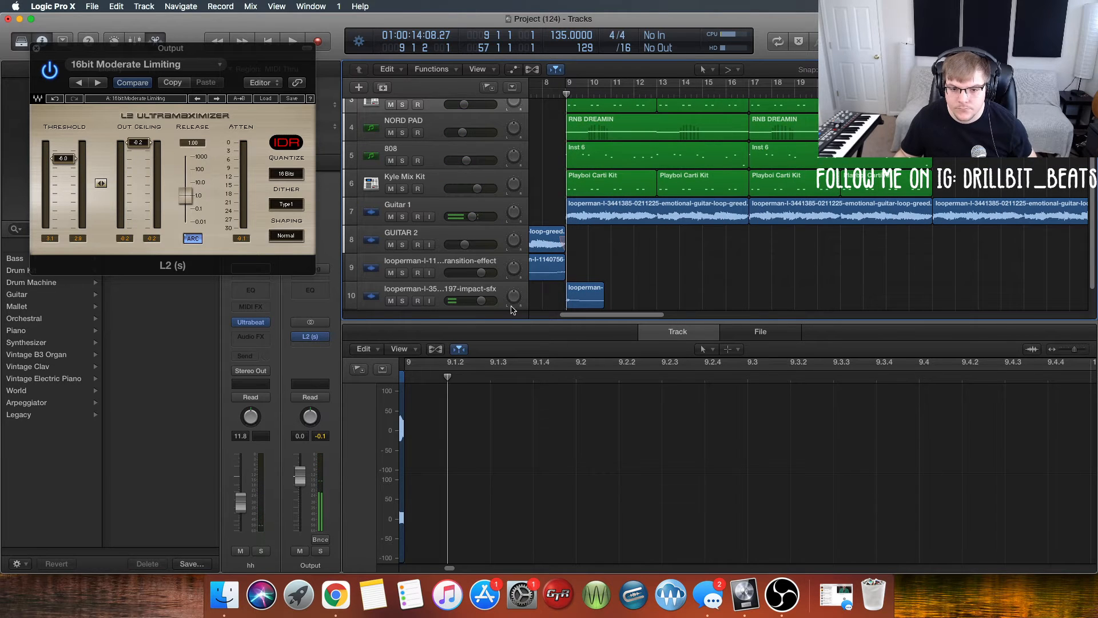
pyautogui.click(573, 303)
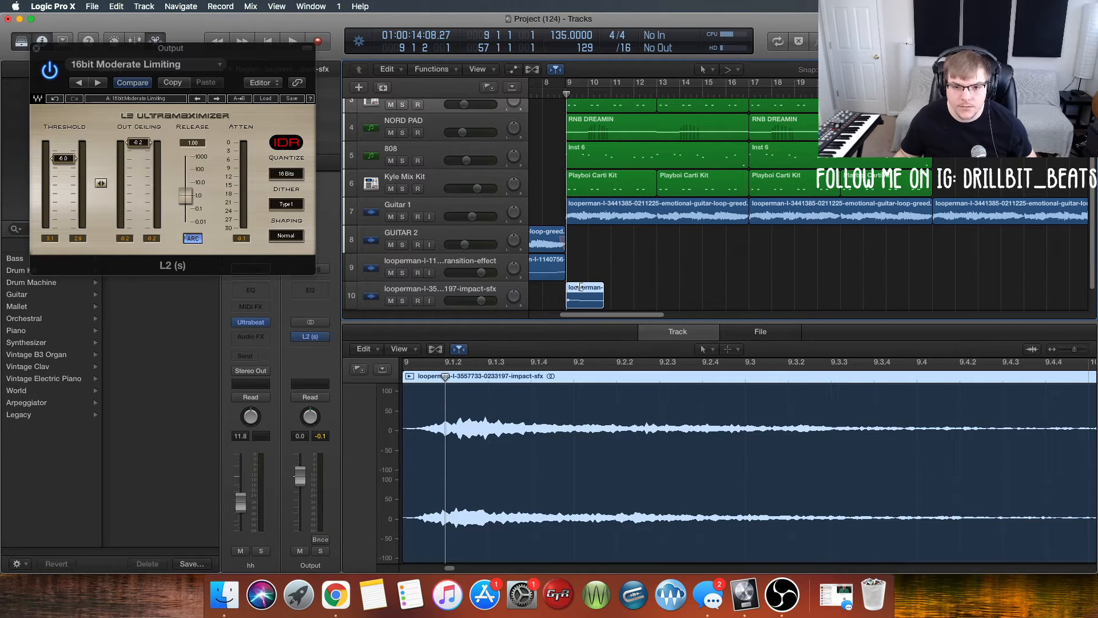
pyautogui.click(493, 424)
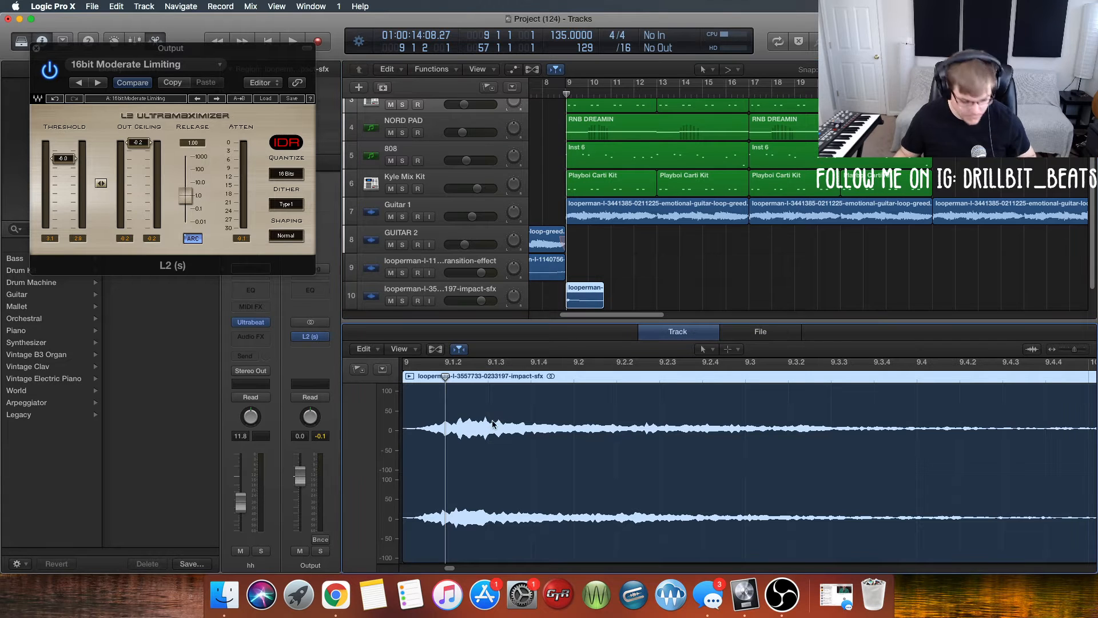
pyautogui.press('space')
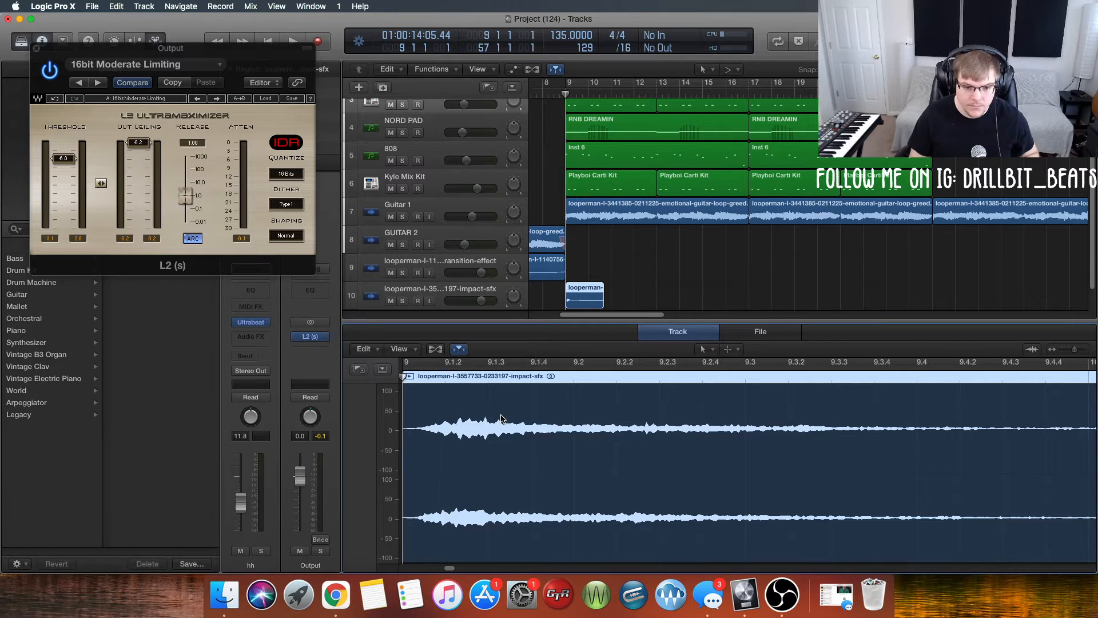
pyautogui.press('space')
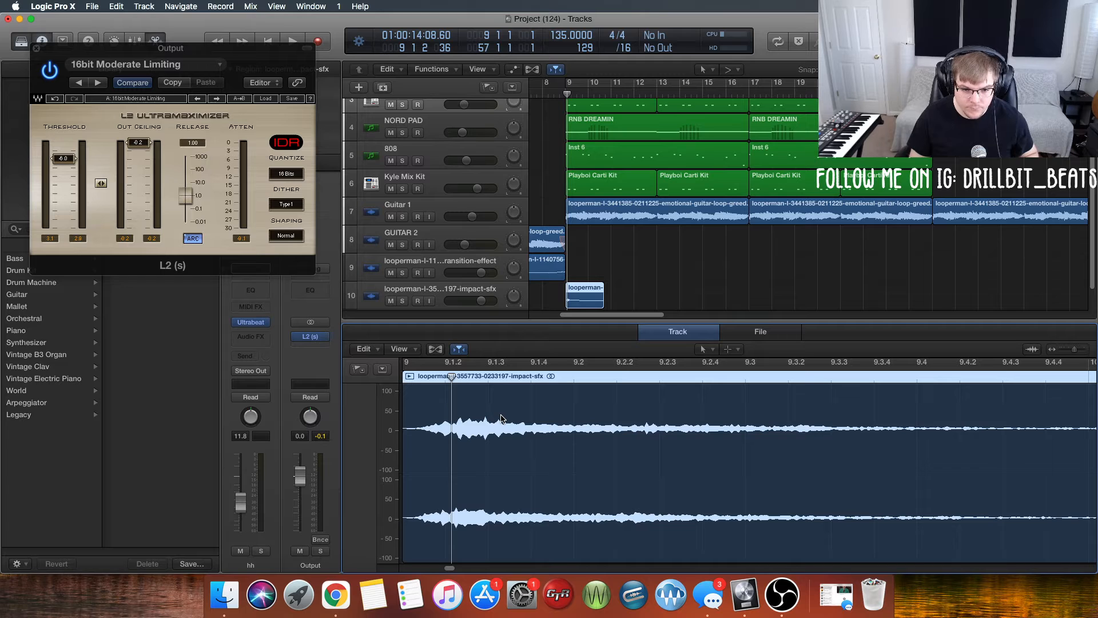
pyautogui.press('super+t')
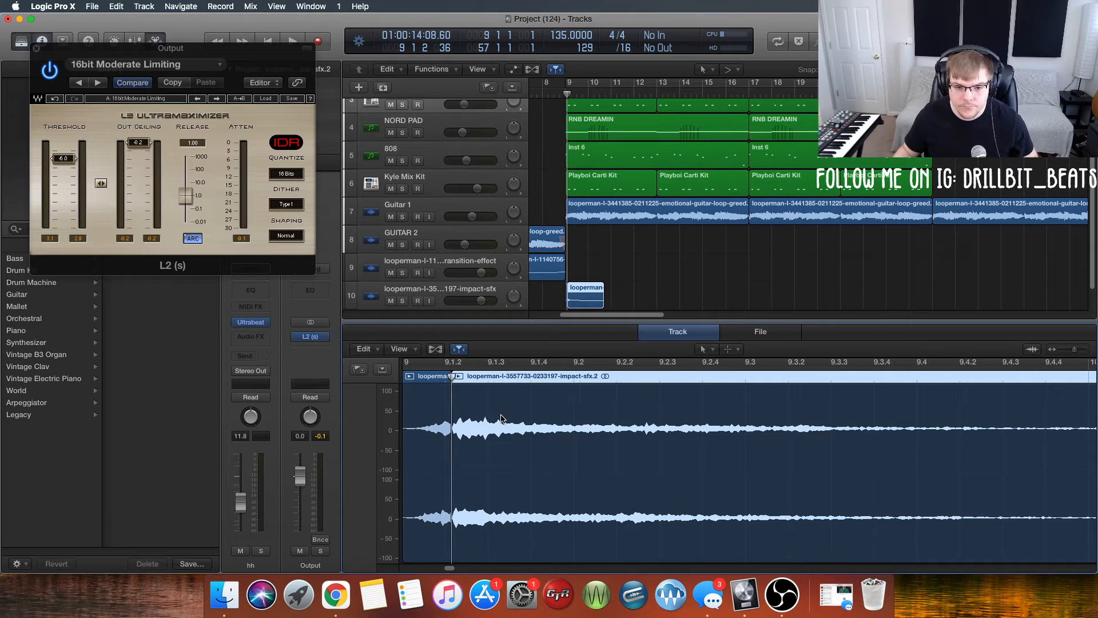
pyautogui.click(435, 424)
pyautogui.press('Delete')
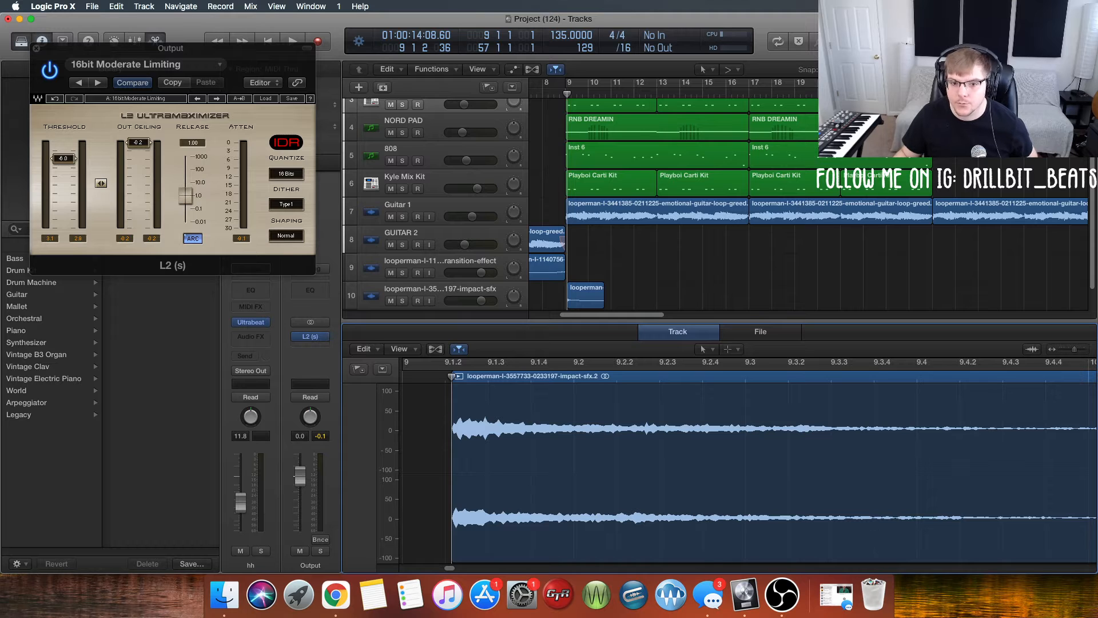
pyautogui.moveTo(1069, 69); pyautogui.dragTo(1076, 69)
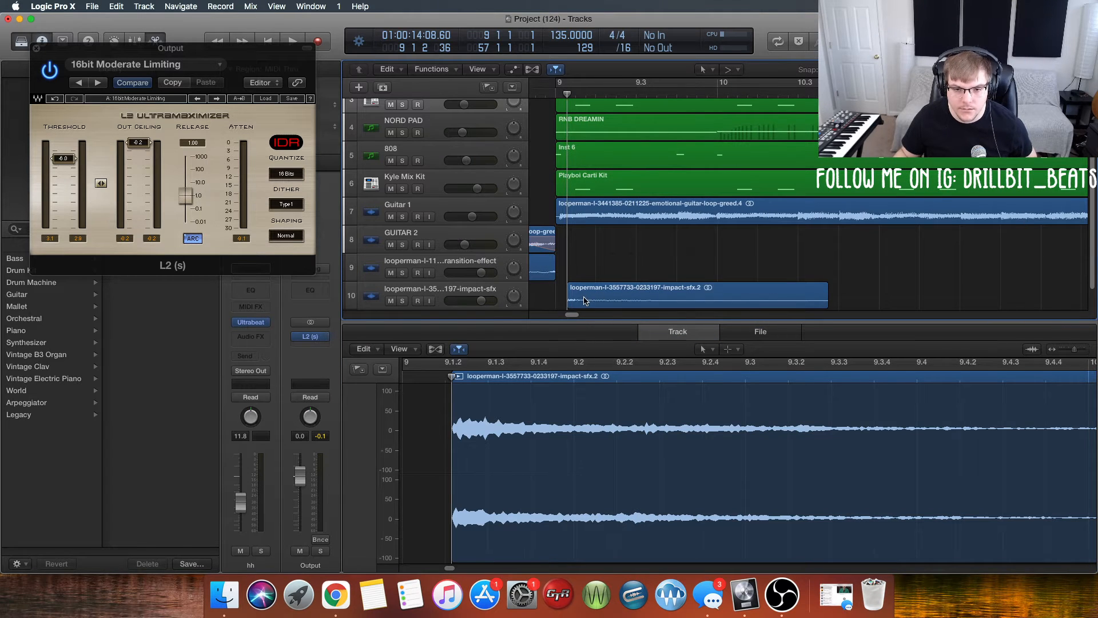
pyautogui.moveTo(583, 300)
pyautogui.mouseDown()
pyautogui.moveTo(574, 283)
pyautogui.moveTo(586, 283)
pyautogui.mouseUp()
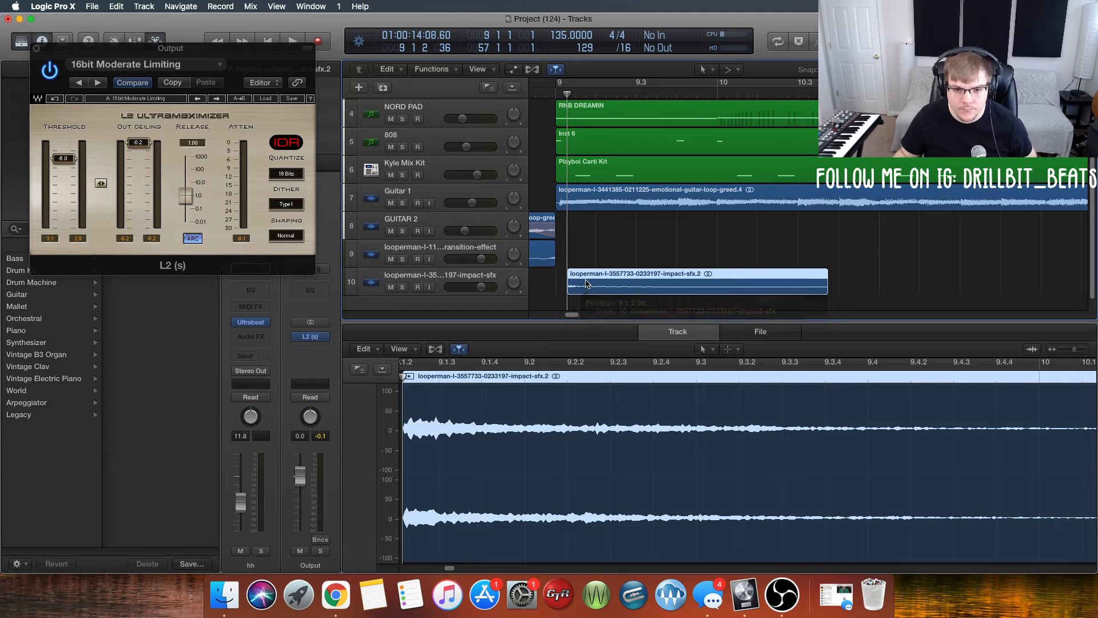
pyautogui.press('super+z')
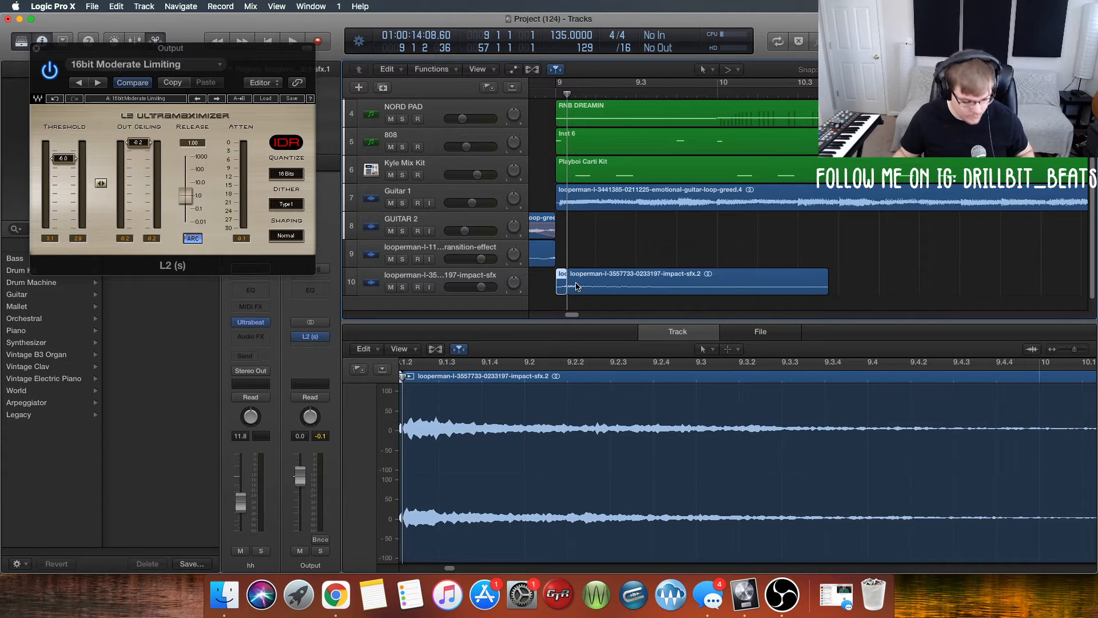
pyautogui.press('Delete')
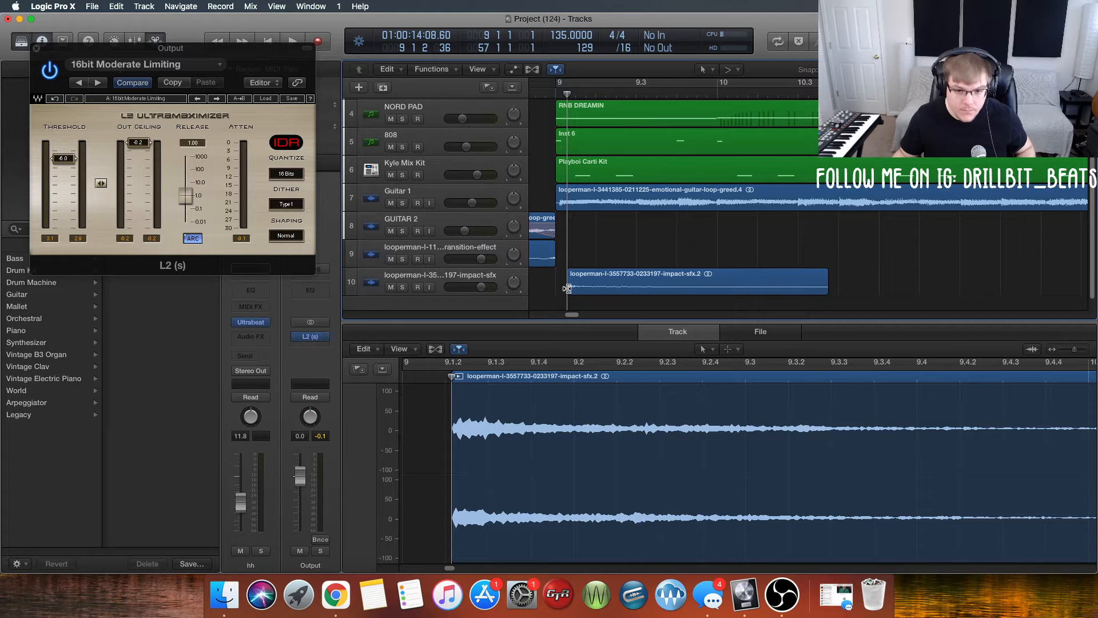
pyautogui.moveTo(567, 289); pyautogui.dragTo(555, 298)
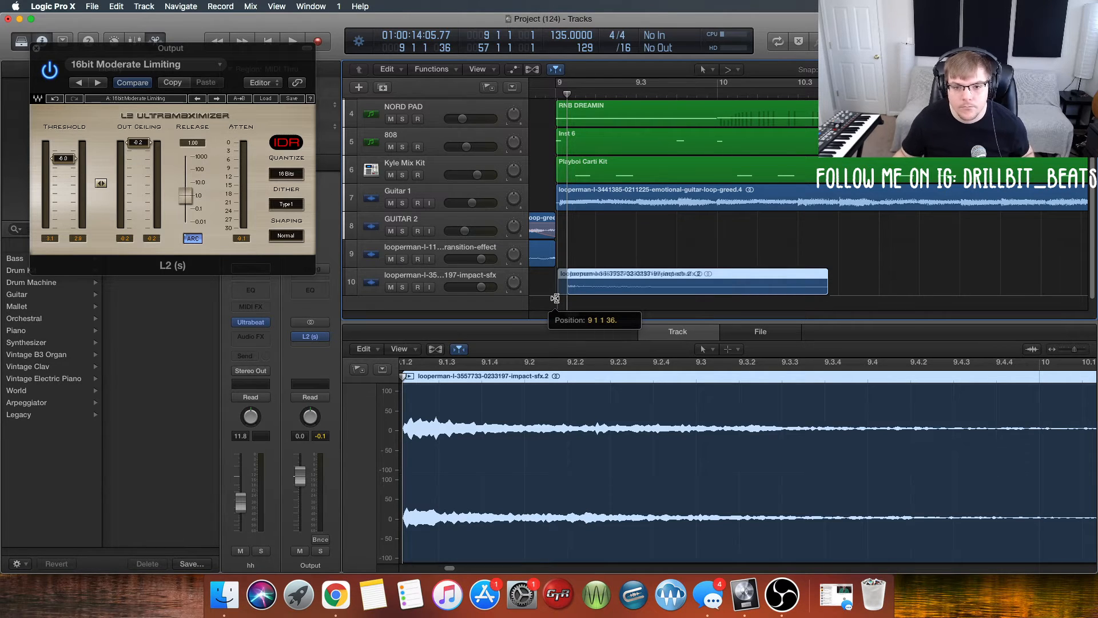
pyautogui.moveTo(555, 298); pyautogui.dragTo(553, 298)
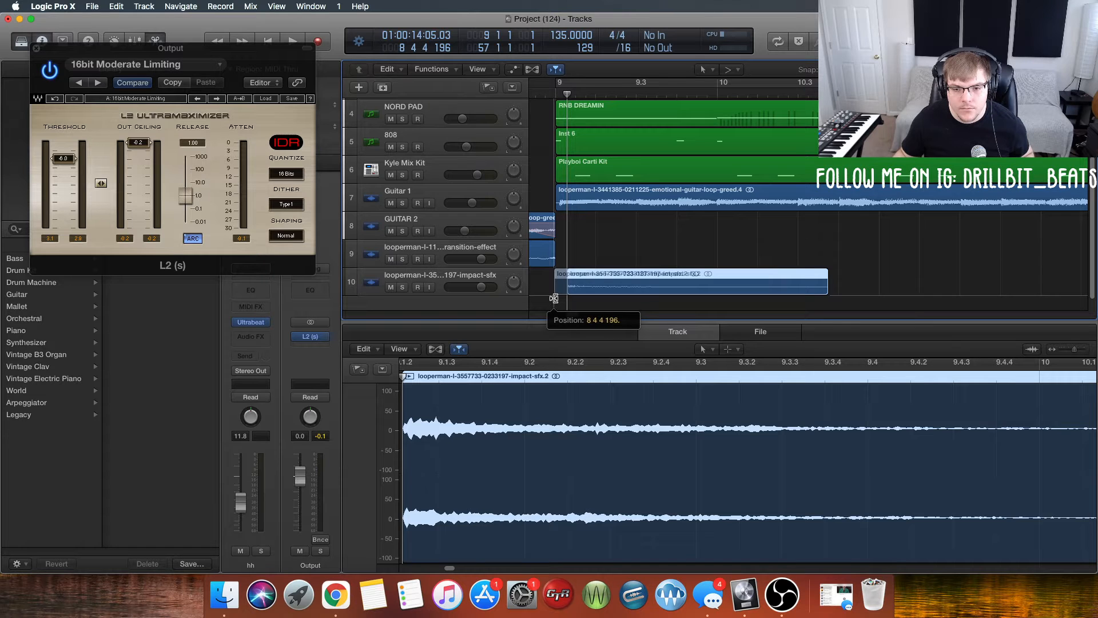
pyautogui.moveTo(556, 297); pyautogui.dragTo(557, 298)
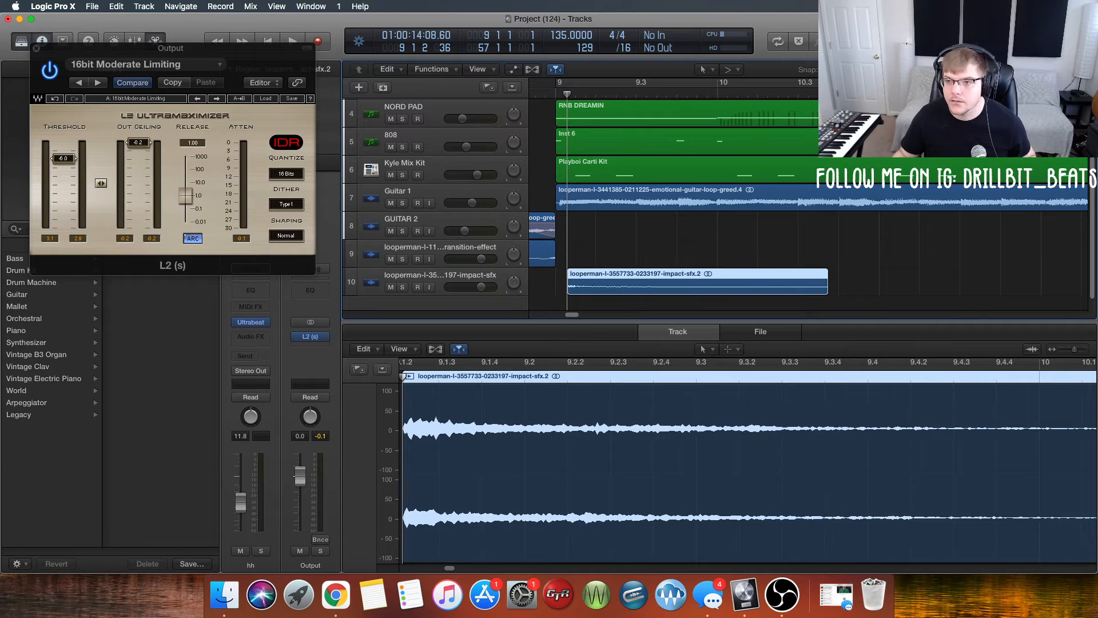
# Move the trimmed impact-sfx region to start exactly at bar 9 and play from just before it
pyautogui.press('super+Right')
pyautogui.press('super+Right')
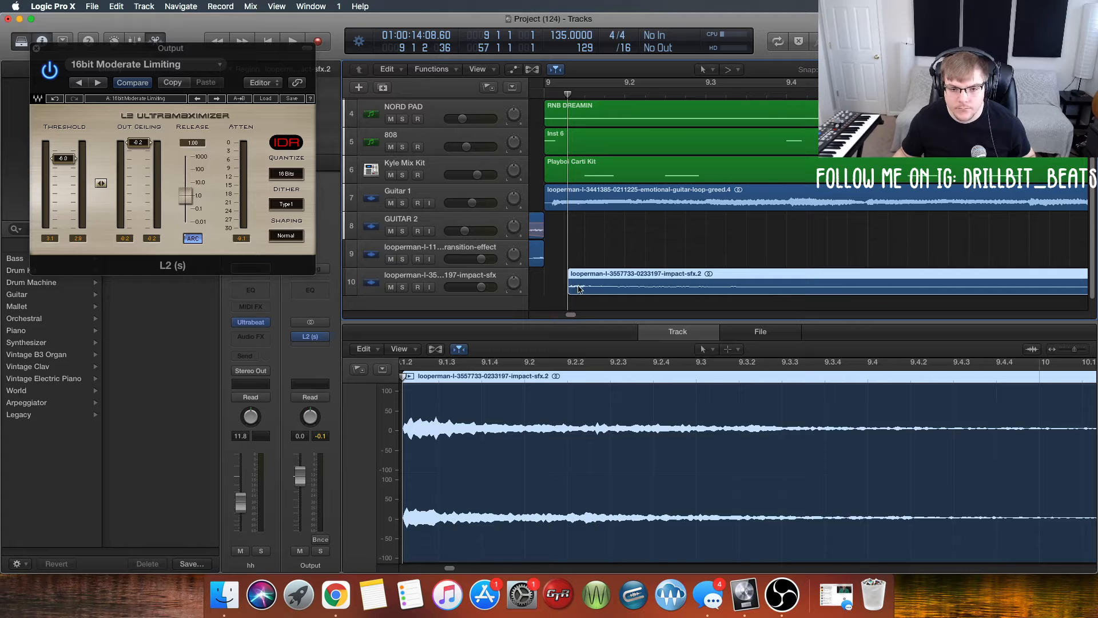
pyautogui.moveTo(578, 289); pyautogui.dragTo(557, 275)
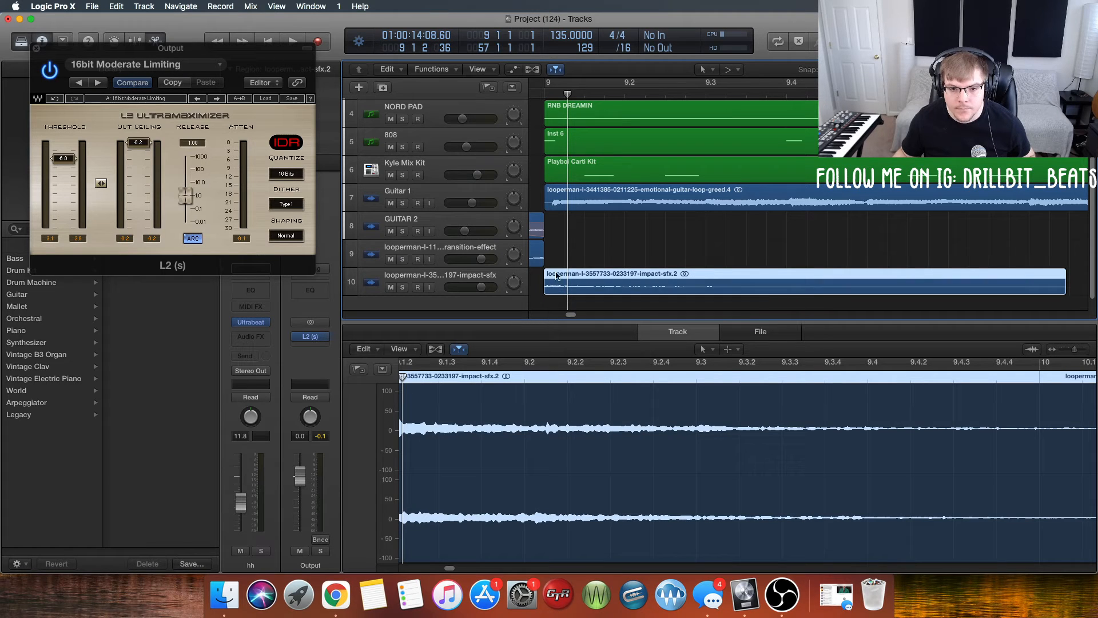
pyautogui.click(537, 94)
pyautogui.press('space')
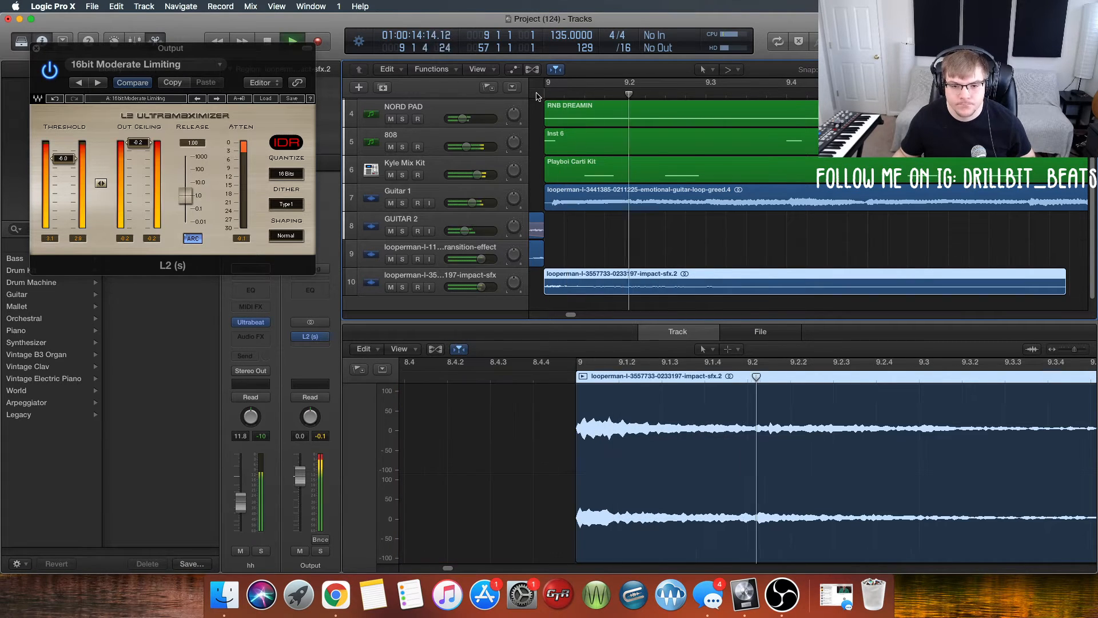
# Replay the lead-in from about the middle of bar 8 to check the transition into the impact at bar 9
pyautogui.press('super+Left')
pyautogui.press('super+Left')
pyautogui.press('super+Left')
pyautogui.press('super+Left')
pyautogui.press('super+Left')
pyautogui.press('super+Left')
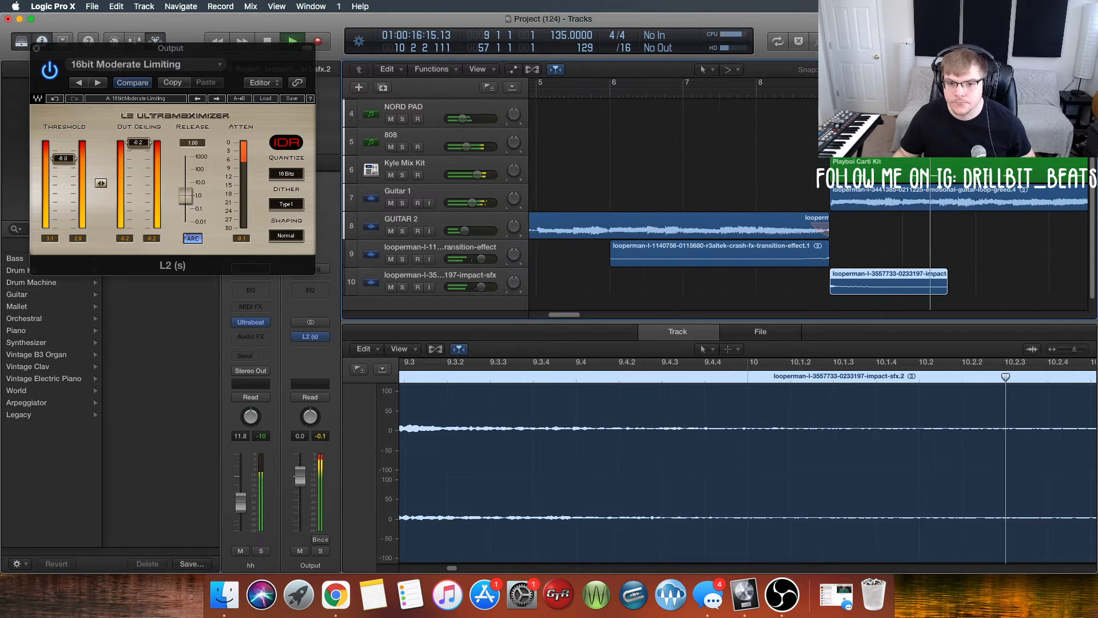
pyautogui.click(788, 94)
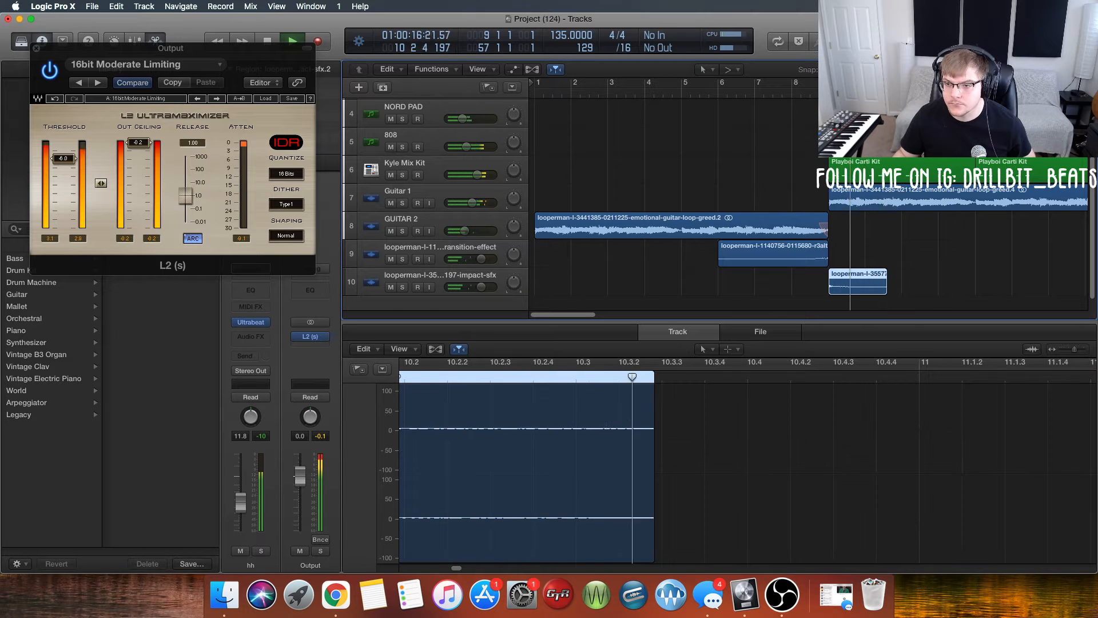
# Copy the transition-effect and impact-sfx regions together twice, with the impacts landing at bars 25 and 57
pyautogui.press('super+Left')
pyautogui.press('super+Left')
pyautogui.press('super+Left')
pyautogui.press('super+Left')
pyautogui.press('super+Left')
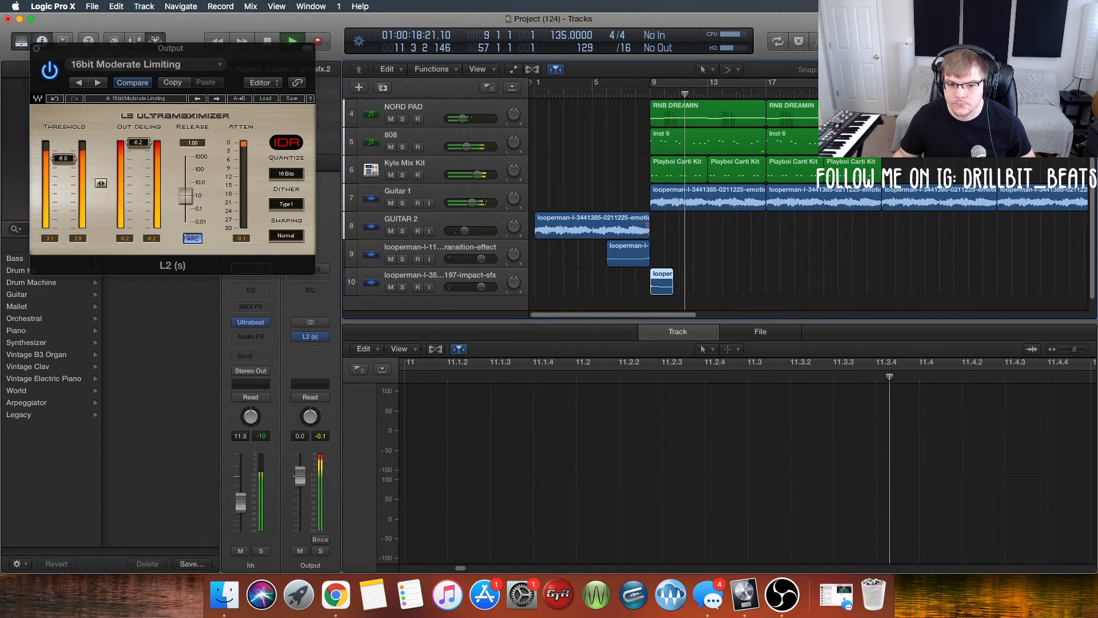
pyautogui.press('super+Left')
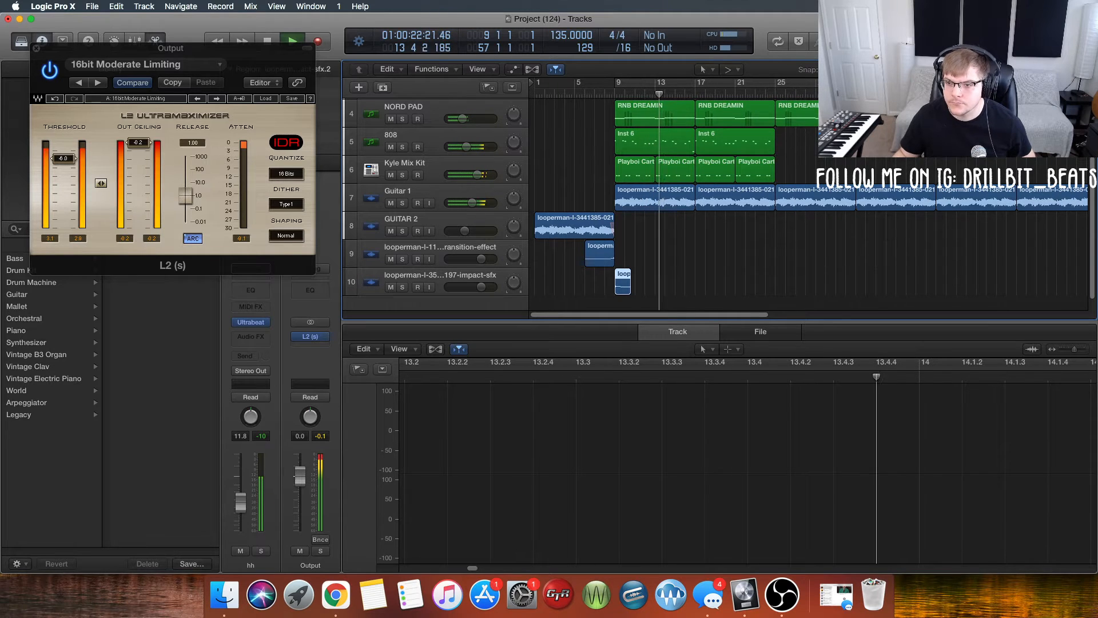
pyautogui.press('super+Left')
pyautogui.press('super+Left')
pyautogui.press('super+Left')
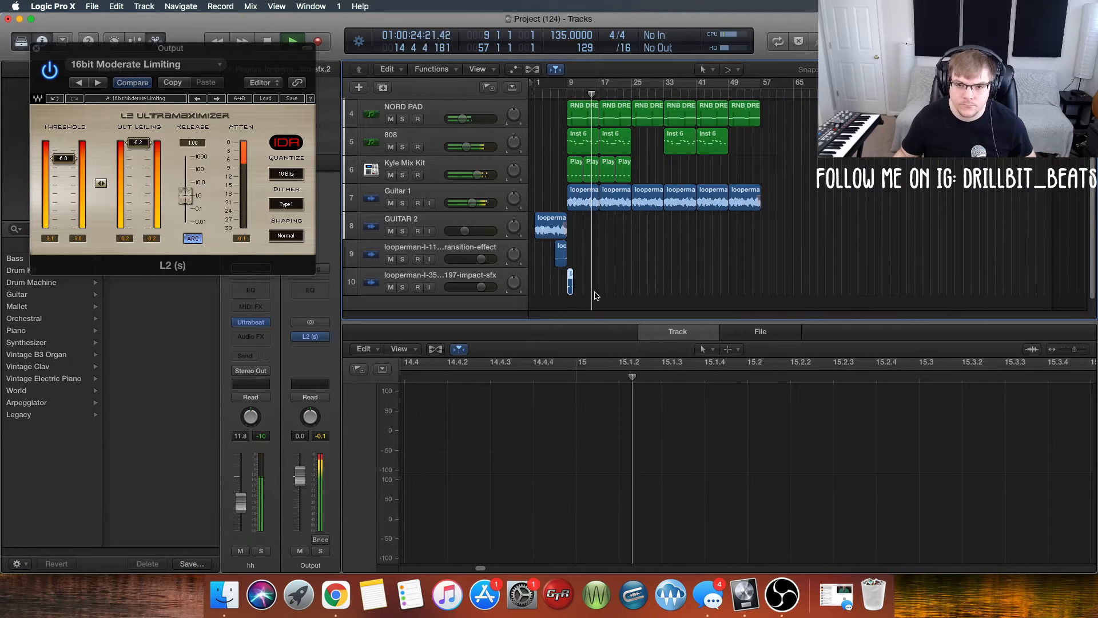
pyautogui.keyDown('shift'); pyautogui.click(561, 257); pyautogui.keyUp('shift')
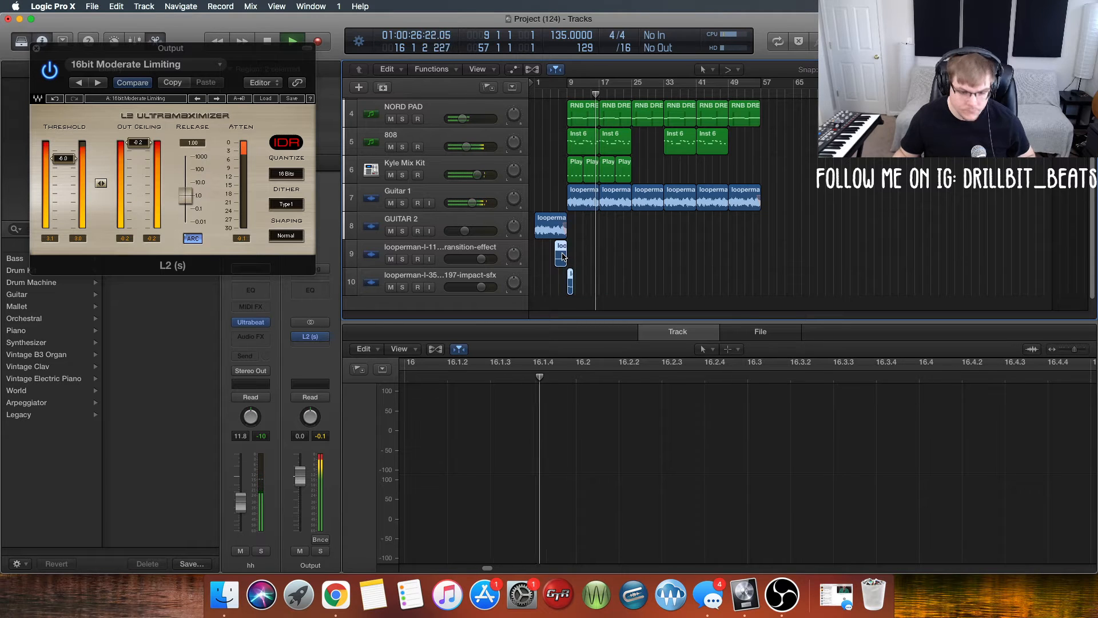
pyautogui.moveTo(561, 258); pyautogui.dragTo(625, 259)
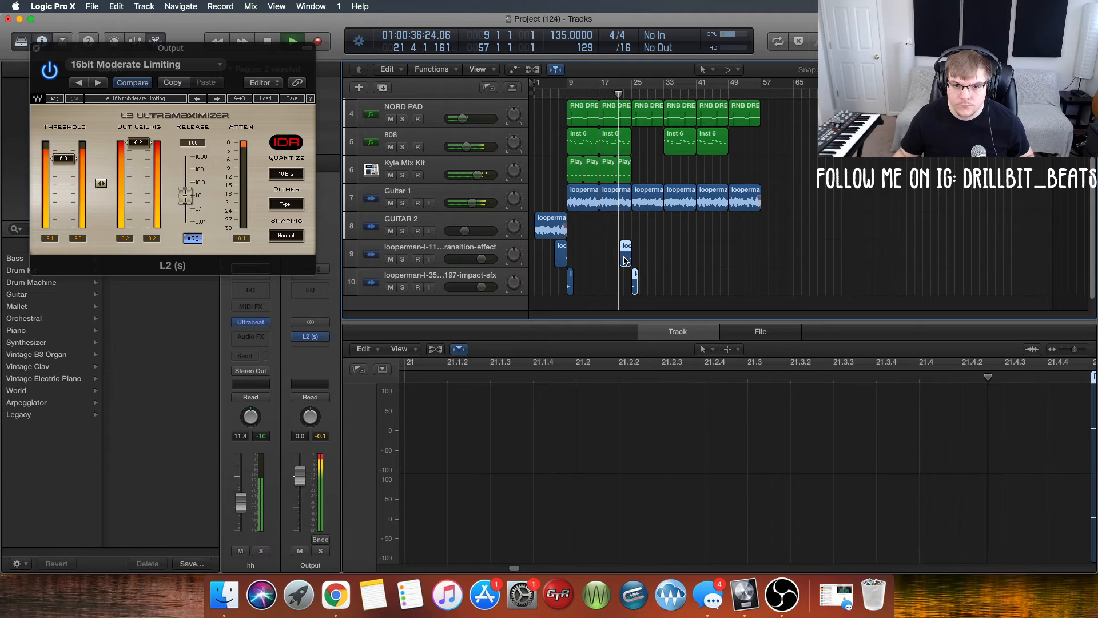
pyautogui.moveTo(626, 260); pyautogui.dragTo(755, 259)
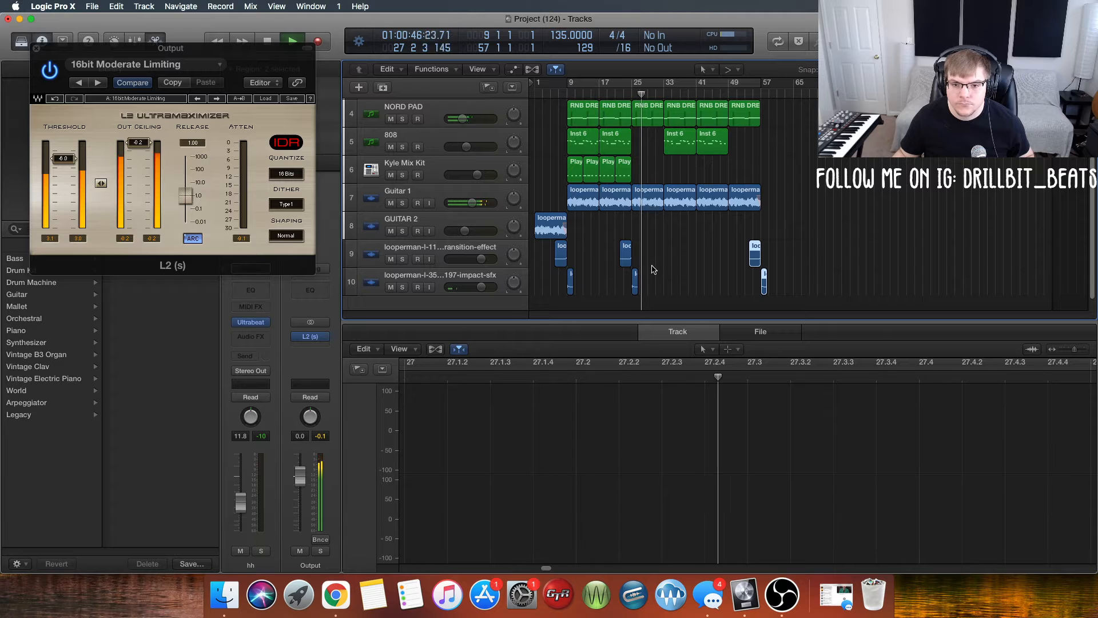
# Play the section change at bar 25, delete the impact-sfx copy there, and replay from about bar 23
pyautogui.click(616, 94)
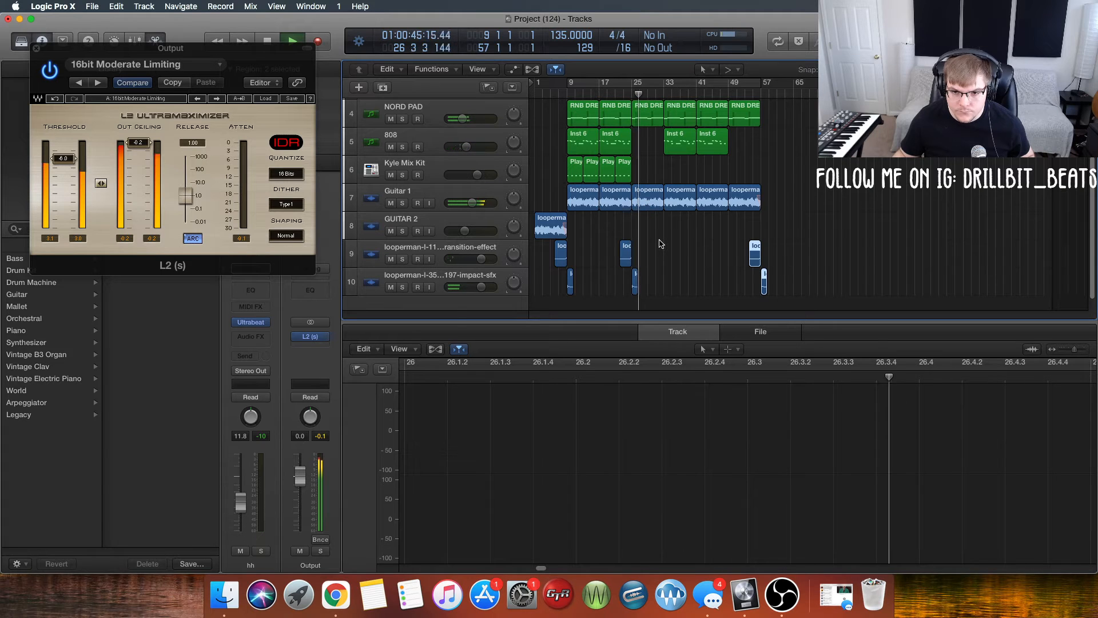
pyautogui.click(634, 279)
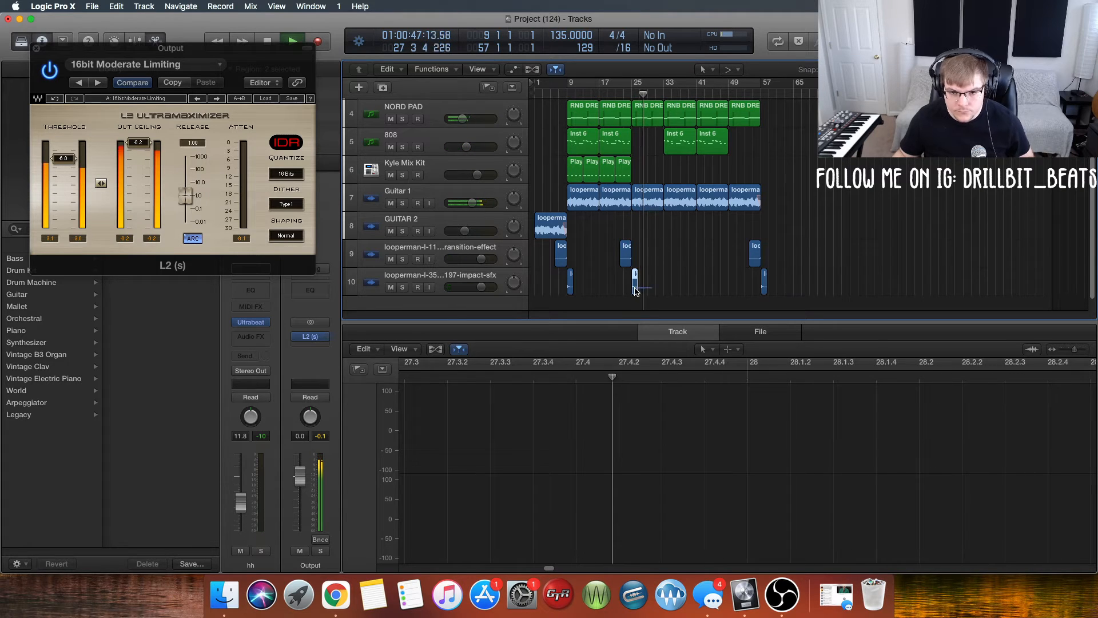
pyautogui.press('Delete')
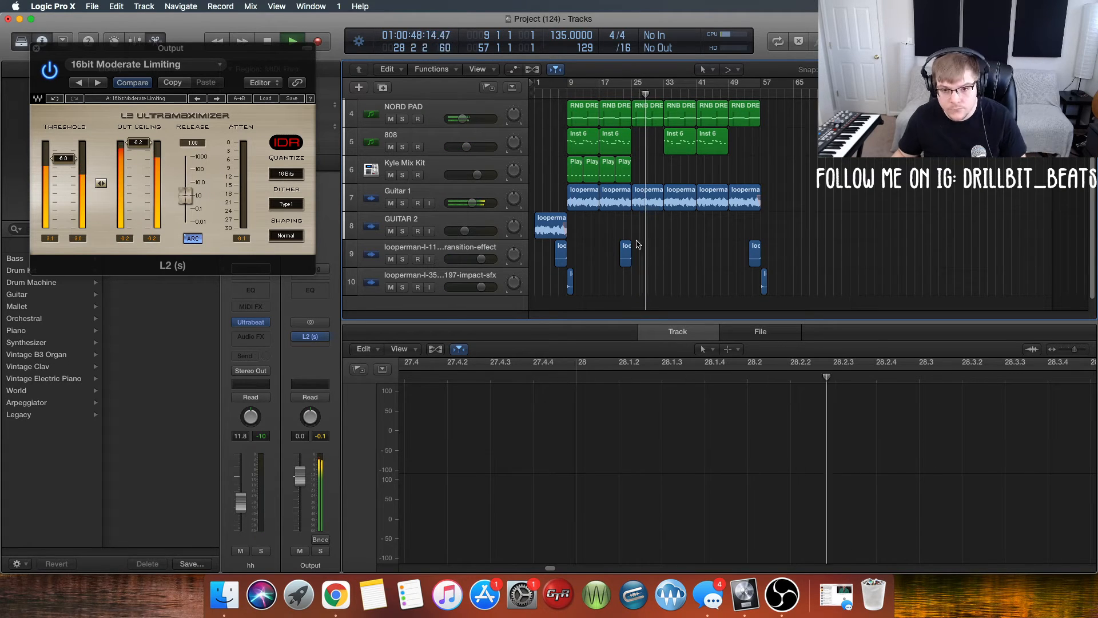
pyautogui.click(624, 93)
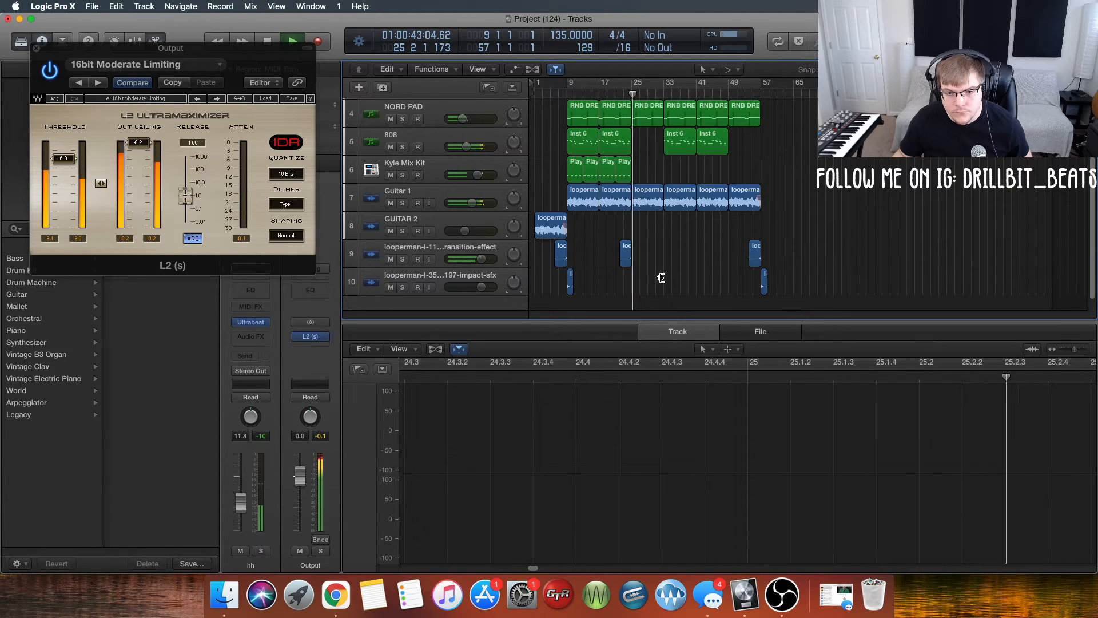
# Stop playback and trim the loud spike off the end of the first transition-effect region, just before bar 9
pyautogui.press('space')
pyautogui.click(560, 257)
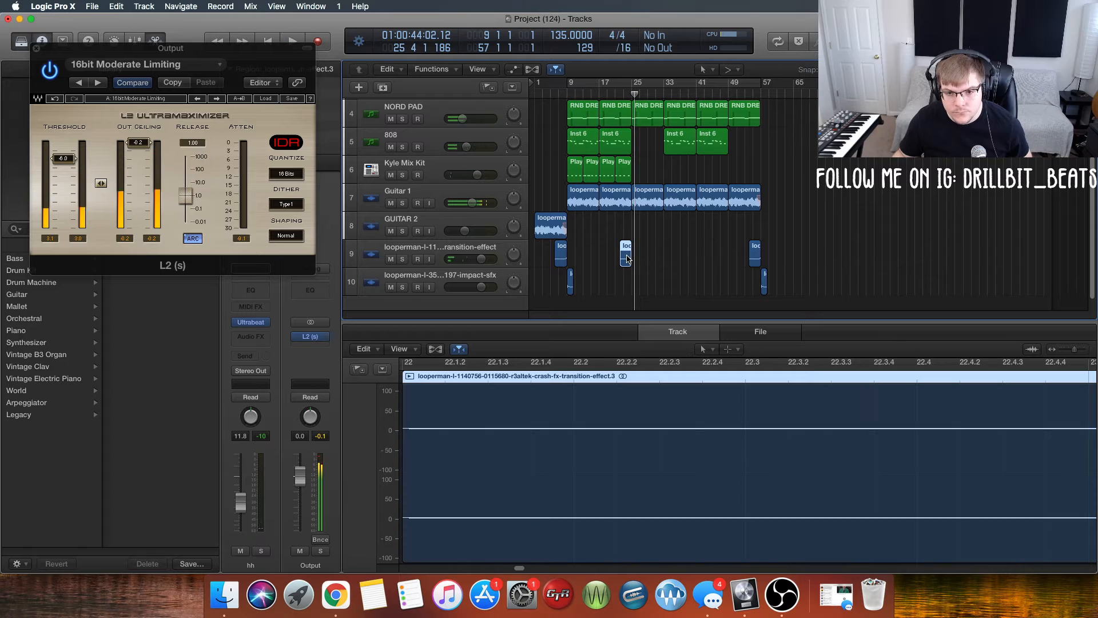
pyautogui.doubleClick(561, 259)
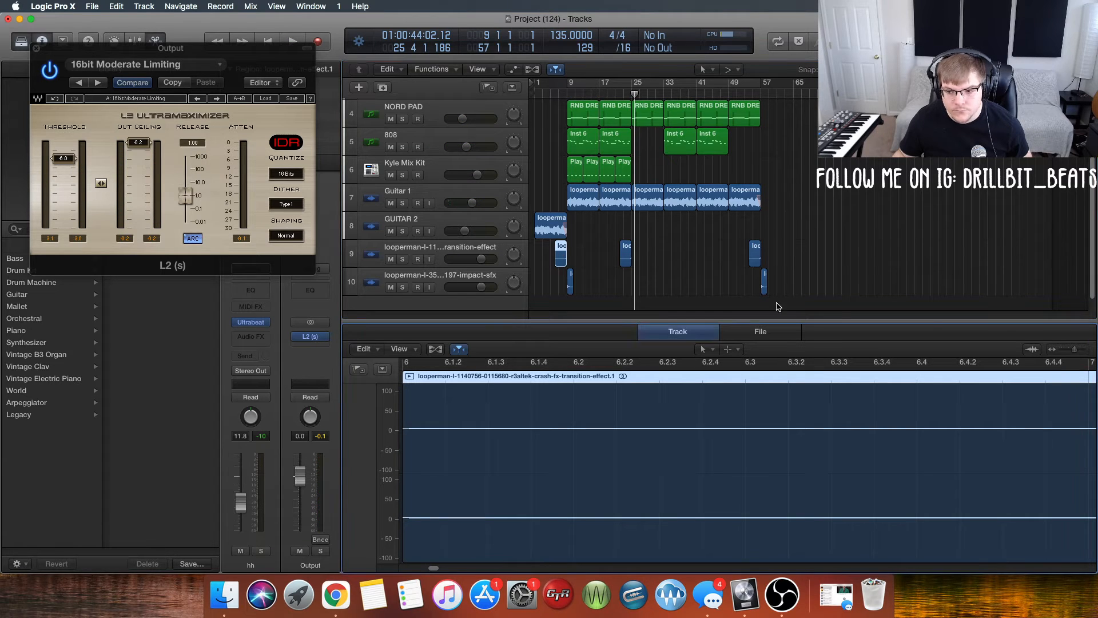
pyautogui.moveTo(1075, 349); pyautogui.dragTo(1066, 353)
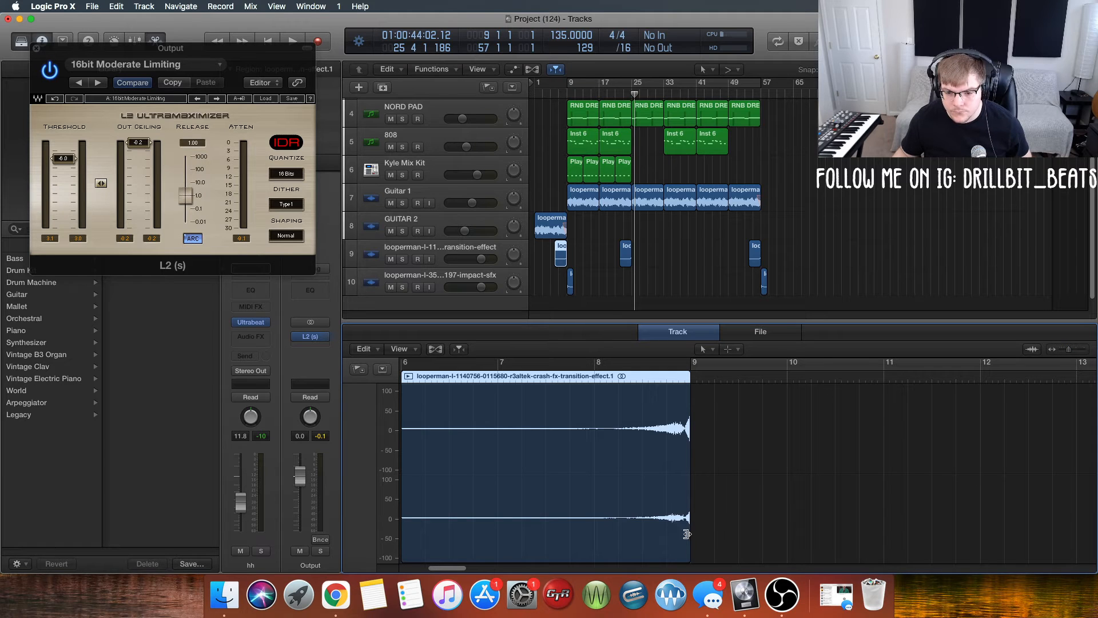
pyautogui.moveTo(688, 542); pyautogui.dragTo(685, 547)
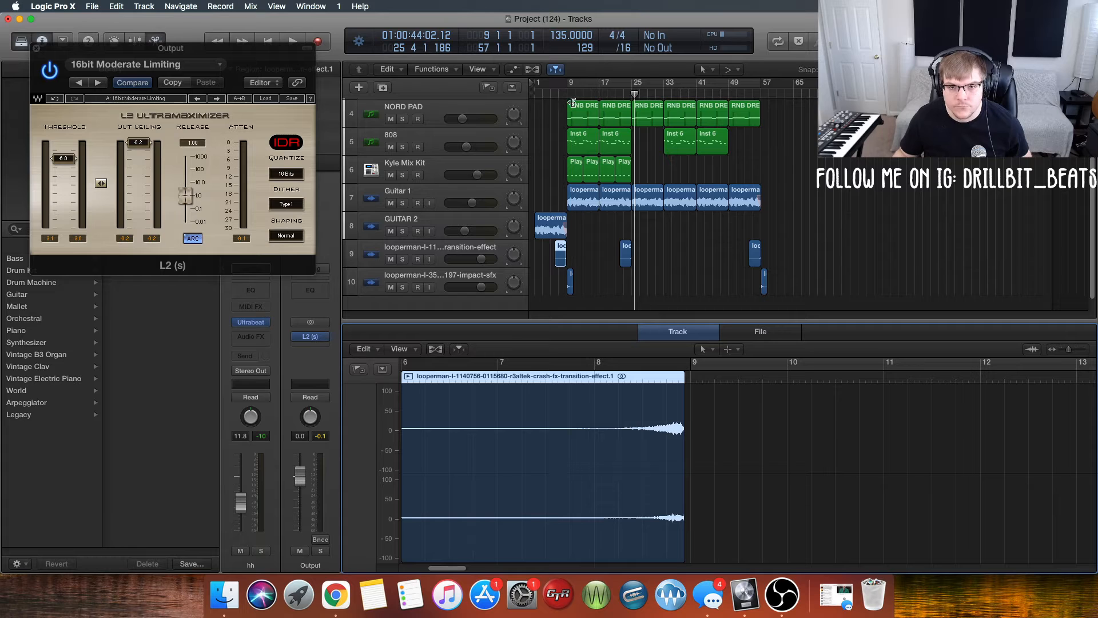
# Play from about bar 6, try time-stretching the end of the first transition-effect region towards bar 9, and undo the stretch
pyautogui.click(556, 94)
pyautogui.press('space')
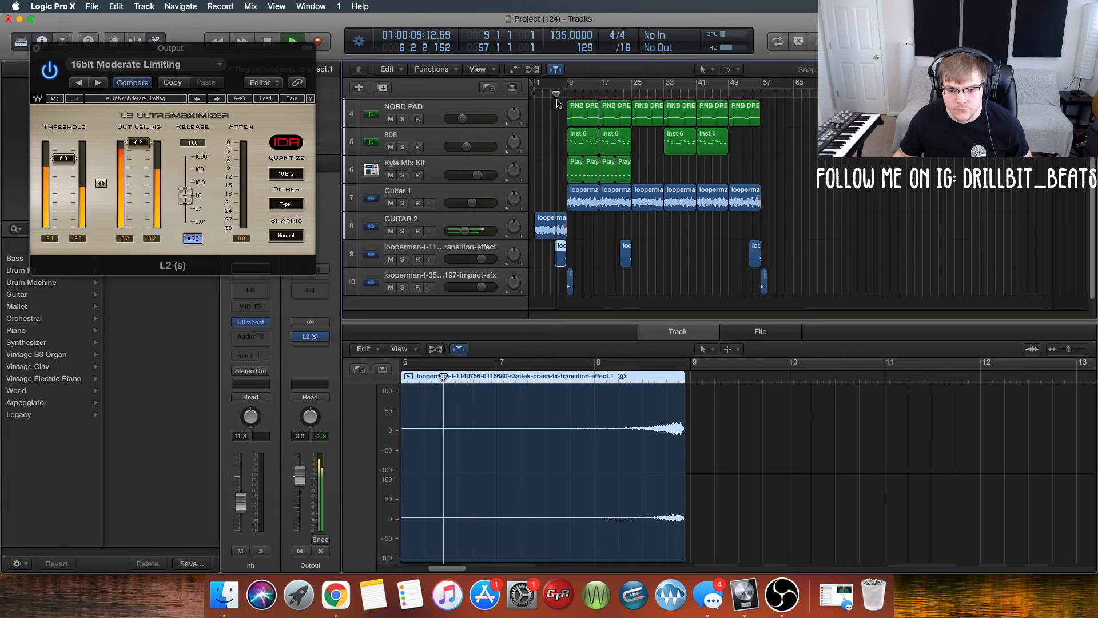
pyautogui.press('space')
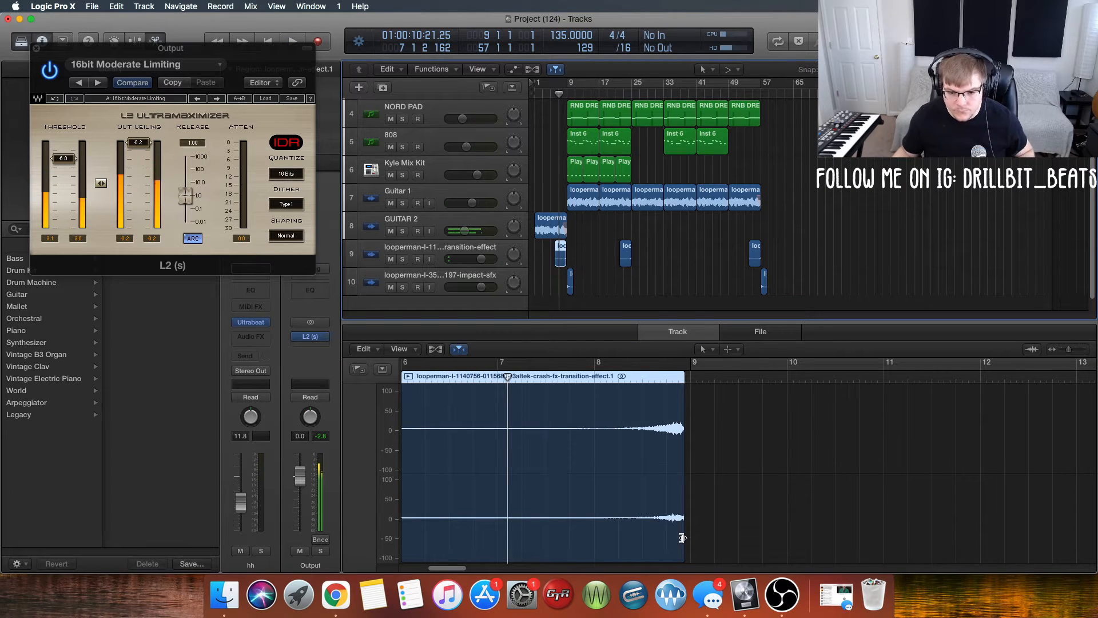
pyautogui.moveTo(682, 545); pyautogui.dragTo(687, 549)
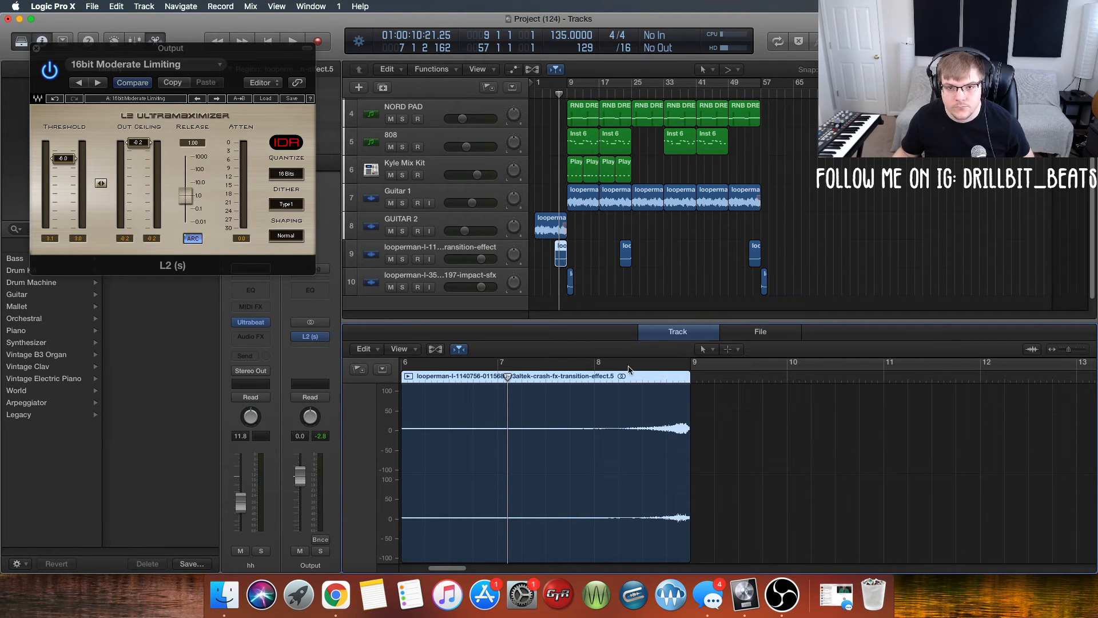
pyautogui.press('super+z')
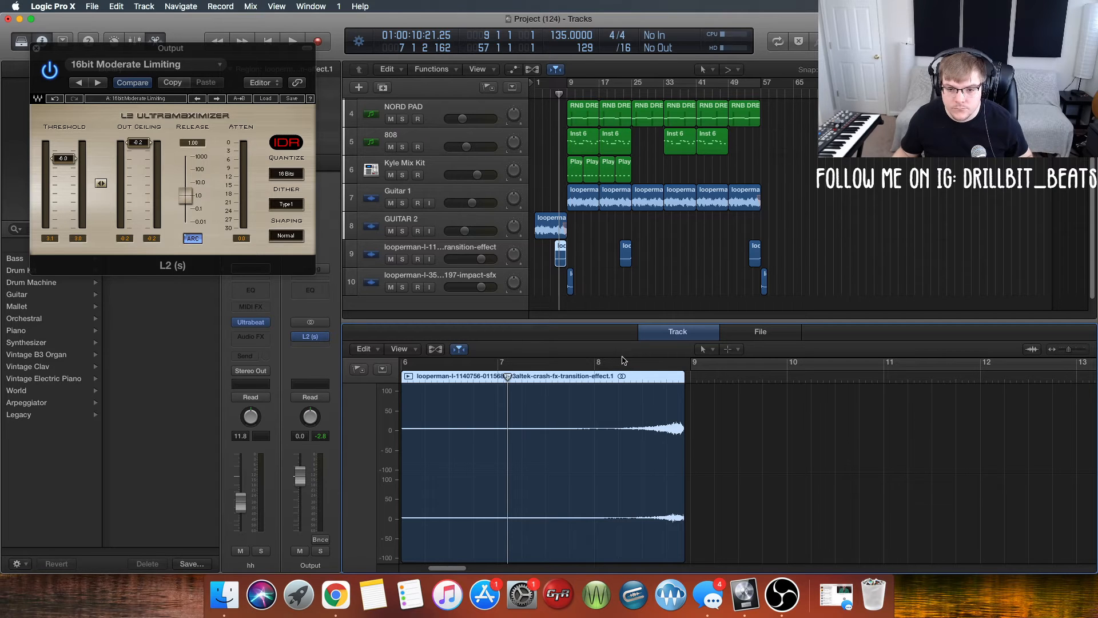
# Place the playhead at bar 9 and time-stretch the first transition-effect region to a length of 3 bars, ending exactly there
pyautogui.click(690, 378)
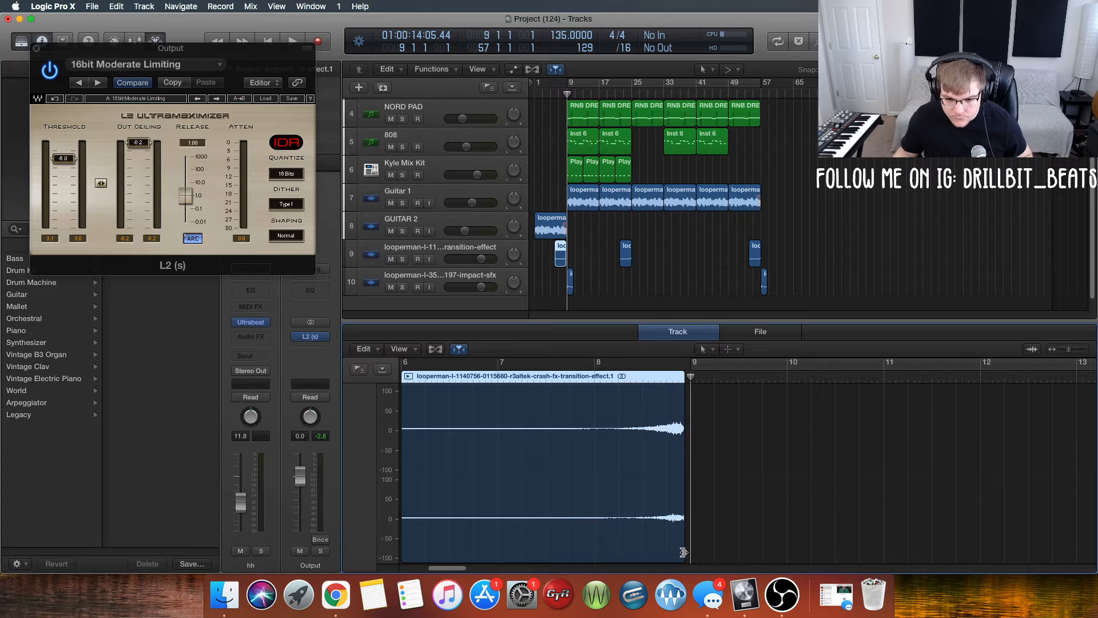
pyautogui.moveTo(683, 551); pyautogui.dragTo(682, 551)
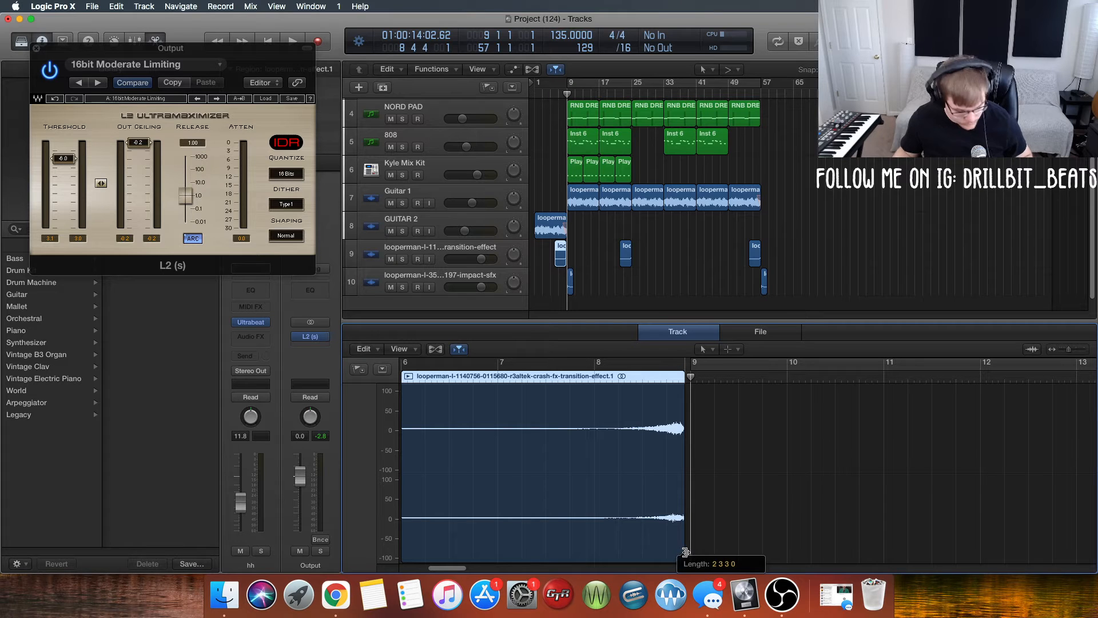
pyautogui.moveTo(686, 552); pyautogui.dragTo(689, 552)
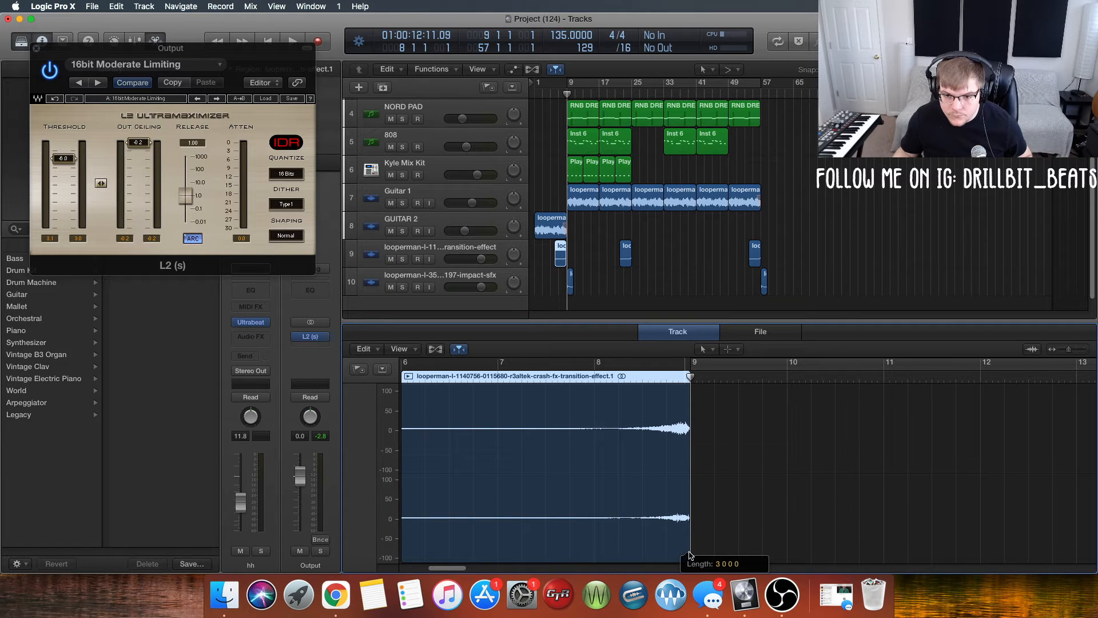
pyautogui.moveTo(689, 554); pyautogui.dragTo(688, 552)
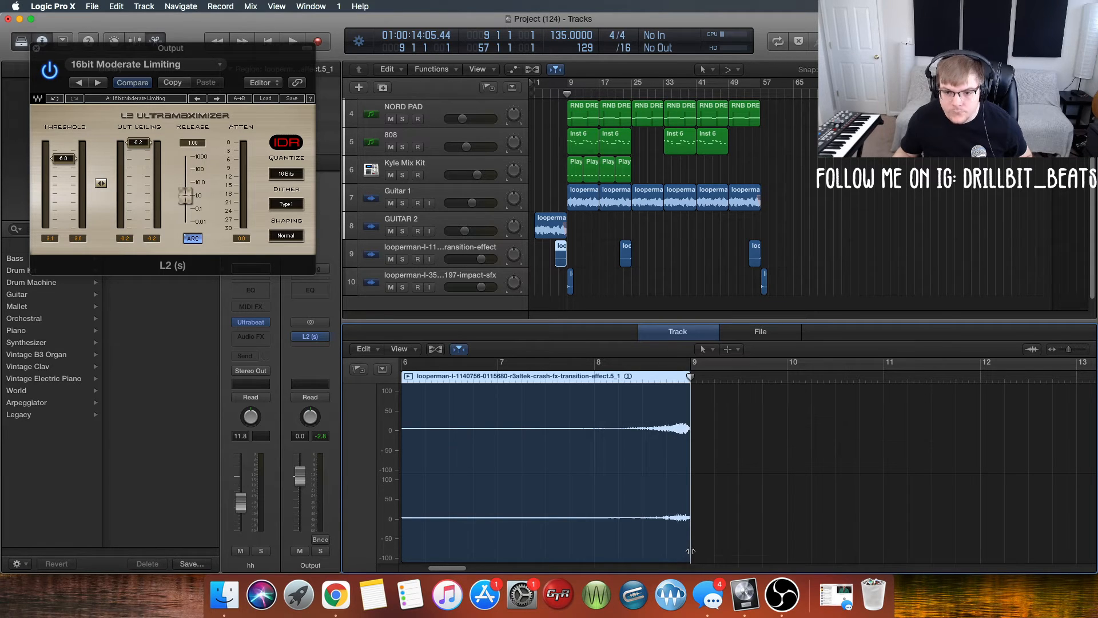
# Delete the old transition-effect copies before bars 25 and 57 and the impact-sfx copy at bar 57
pyautogui.click(625, 259)
pyautogui.press('Delete')
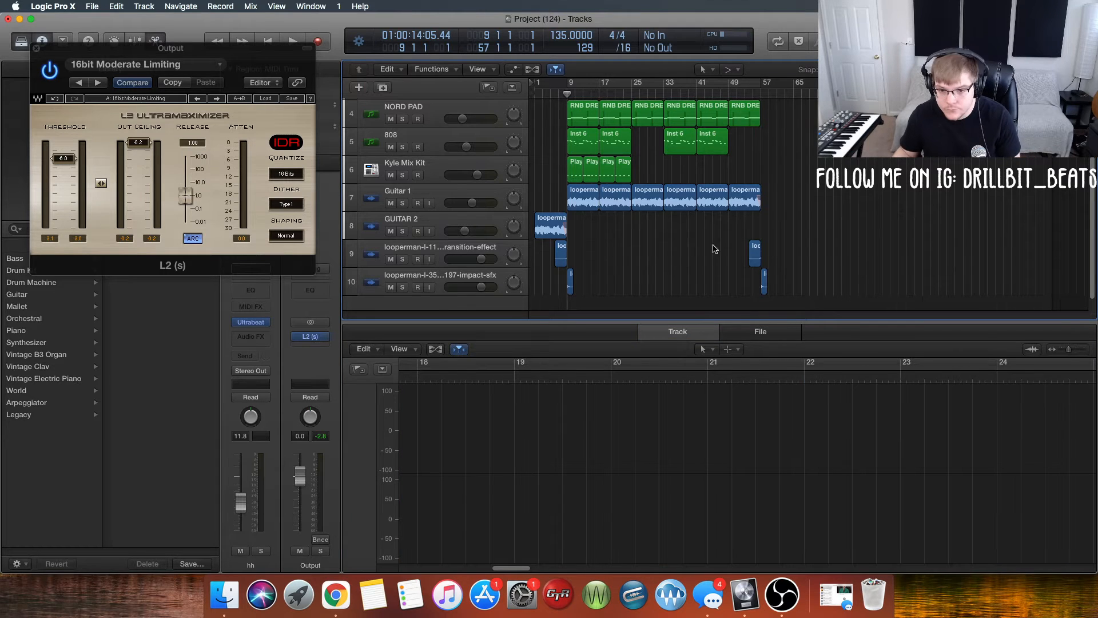
pyautogui.click(754, 255)
pyautogui.press('Delete')
pyautogui.click(765, 279)
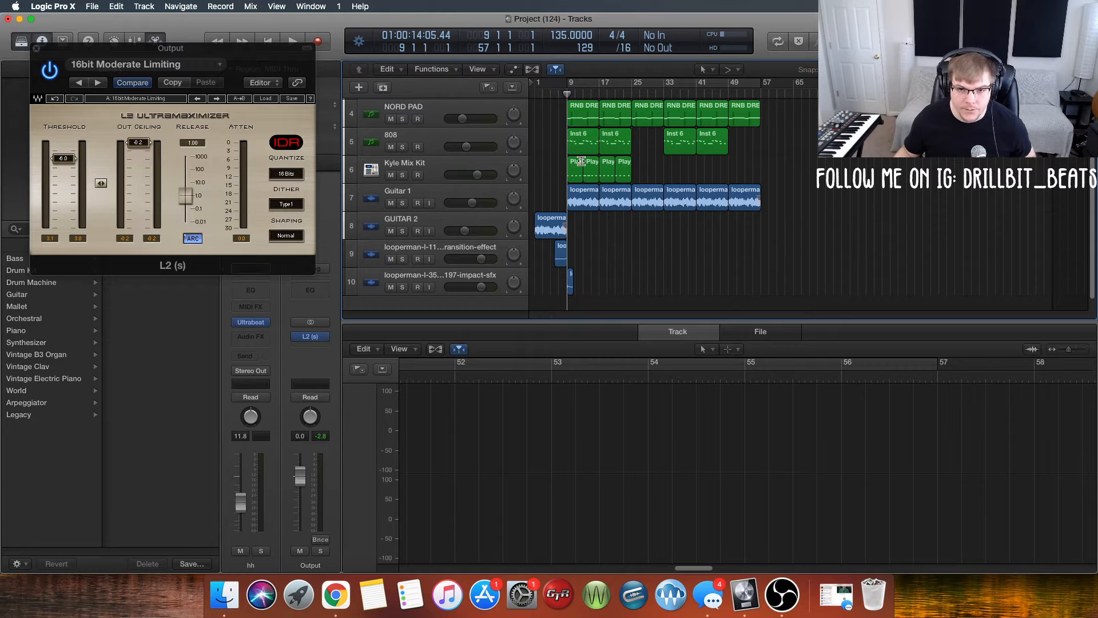
# Play from midway through the intro to check the stretched transition into the impact at bar 9
pyautogui.click(549, 96)
pyautogui.press('space')
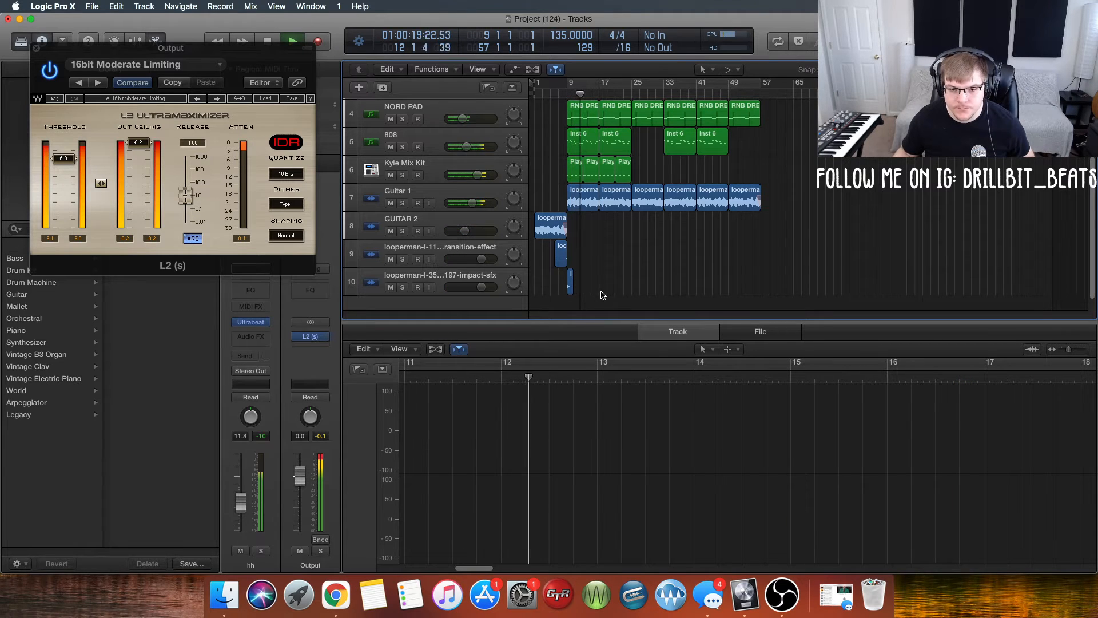
pyautogui.press('space')
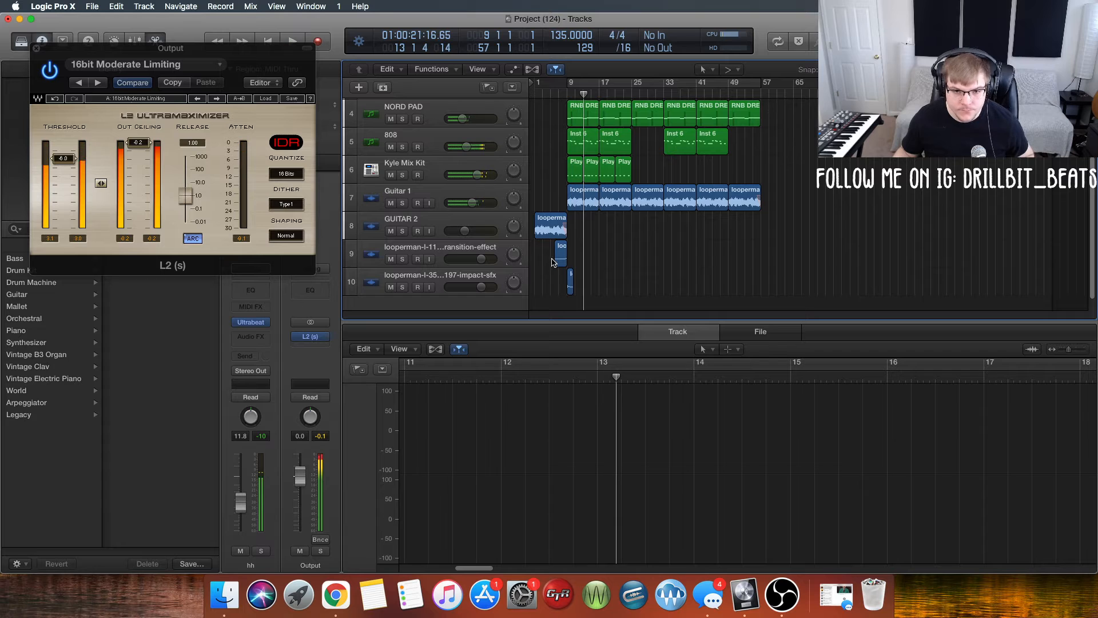
# Copy the transition-effect and impact-sfx regions together twice, so the stretched transitions lead into impacts at bars 25 and 57
pyautogui.press('super+Right')
pyautogui.press('super+Right')
pyautogui.press('super+Right')
pyautogui.press('super+Right')
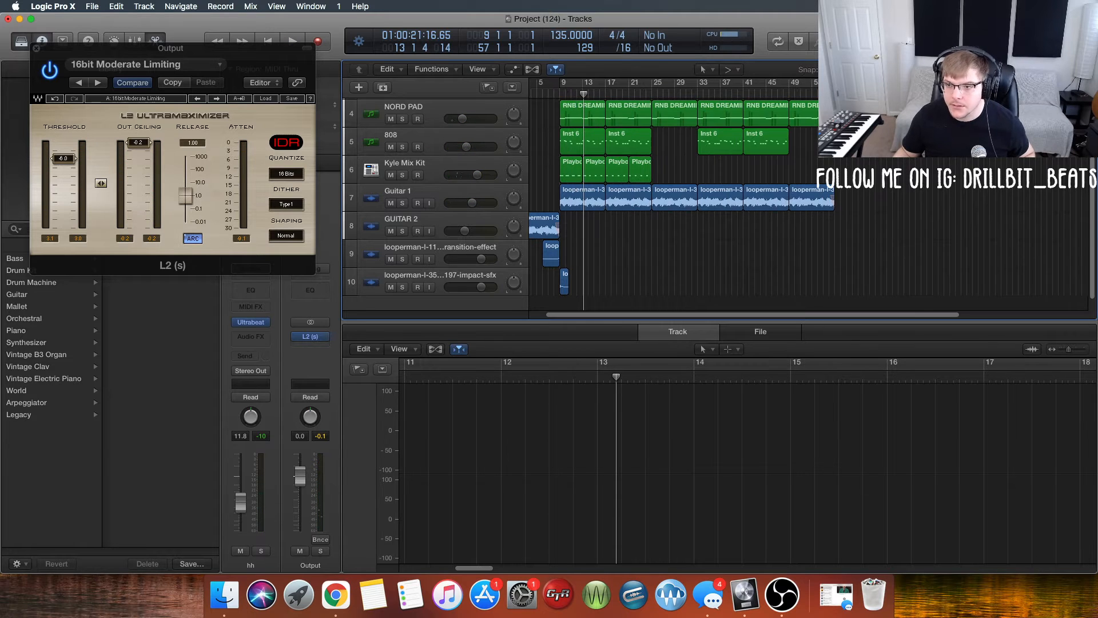
pyautogui.moveTo(643, 318); pyautogui.dragTo(607, 311)
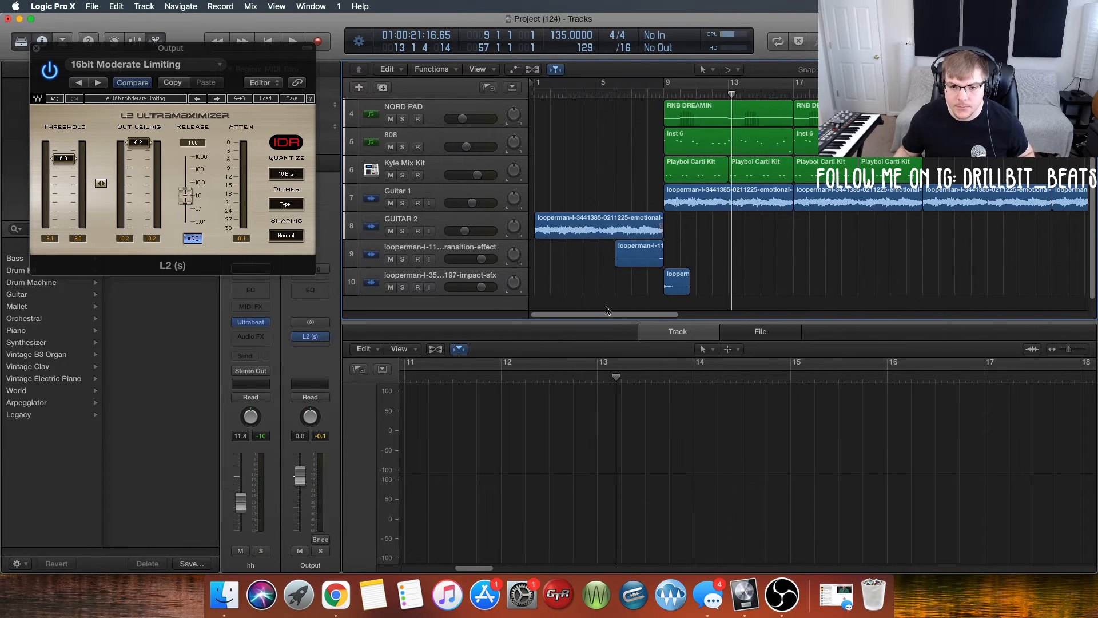
pyautogui.click(615, 93)
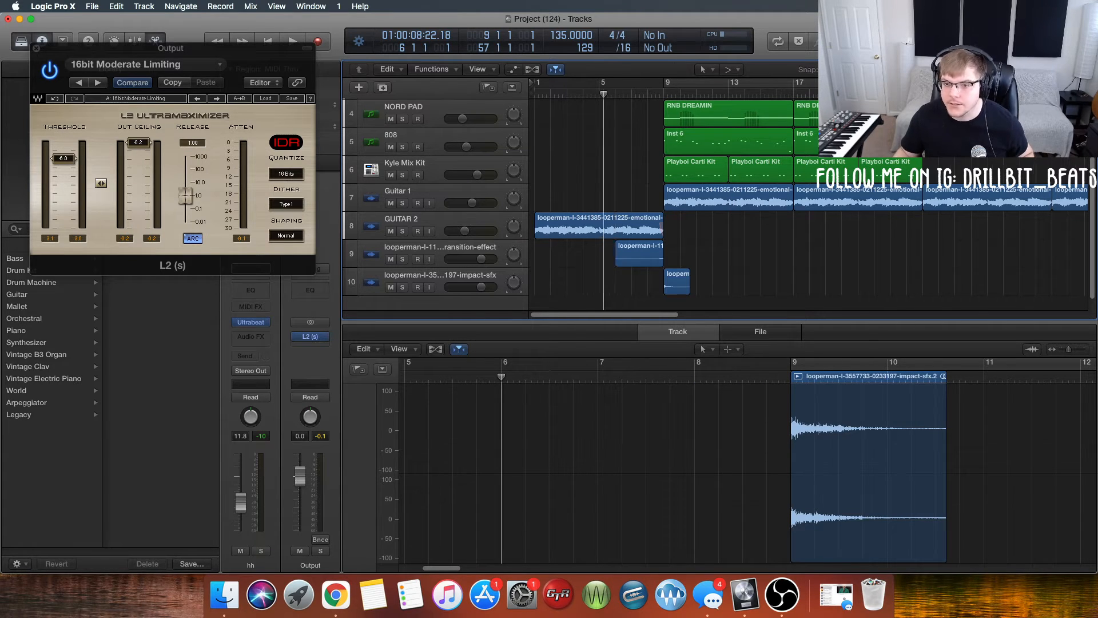
pyautogui.press('super+Left')
pyautogui.press('super+Left')
pyautogui.press('super+Left')
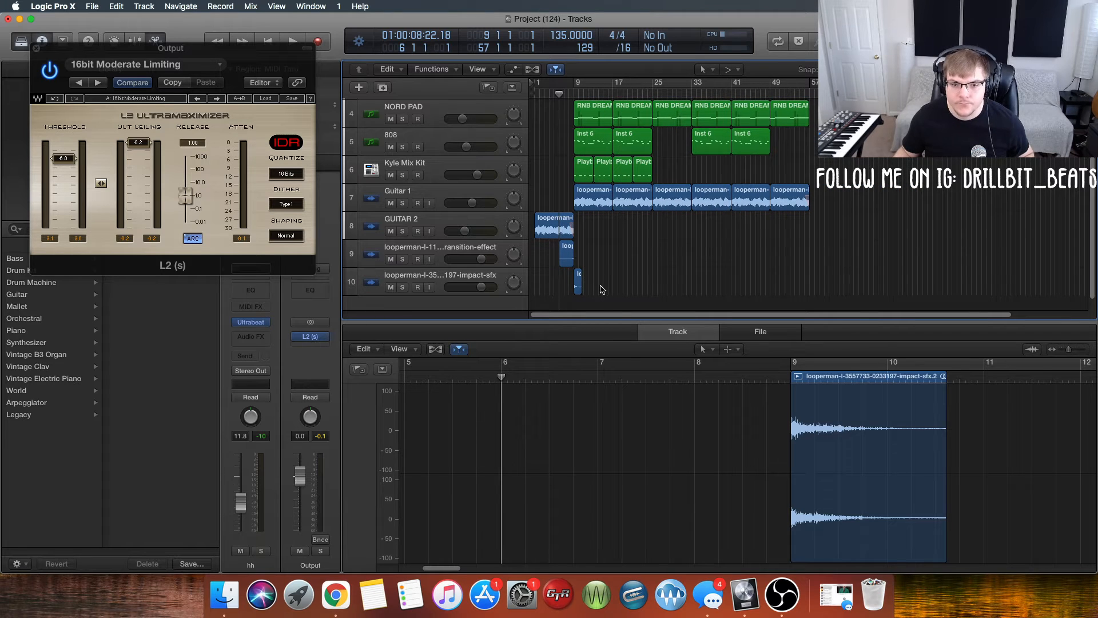
pyautogui.moveTo(562, 259); pyautogui.dragTo(801, 260)
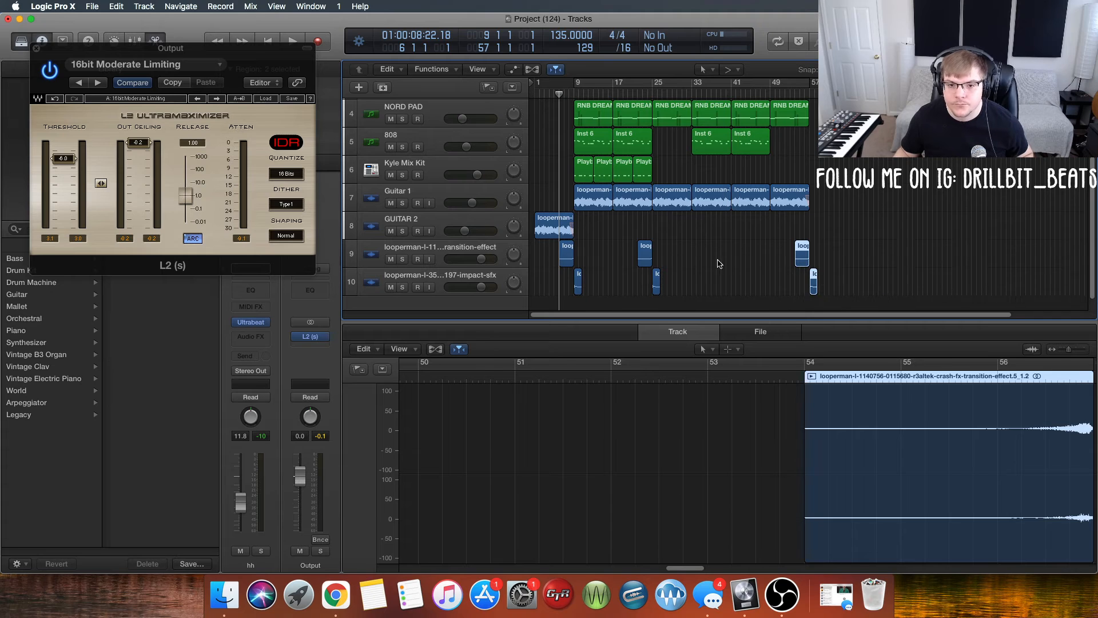
pyautogui.click(602, 264)
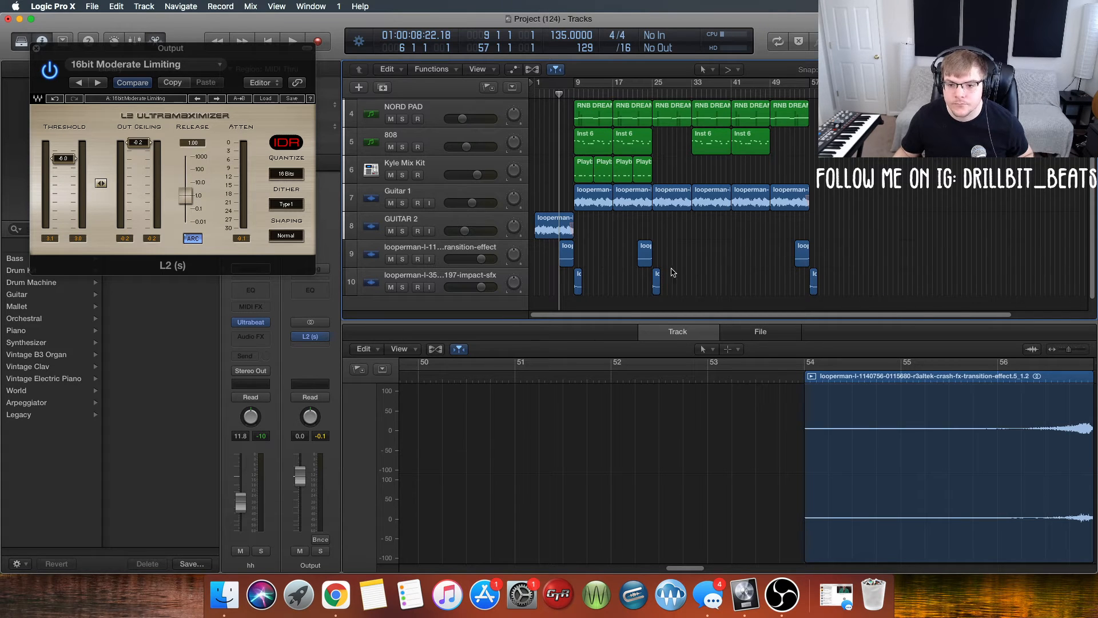
# Delete the impact-sfx copy at bar 57 and duplicate all regions from bar 9 onward so the copy starts at bar 57
pyautogui.click(814, 283)
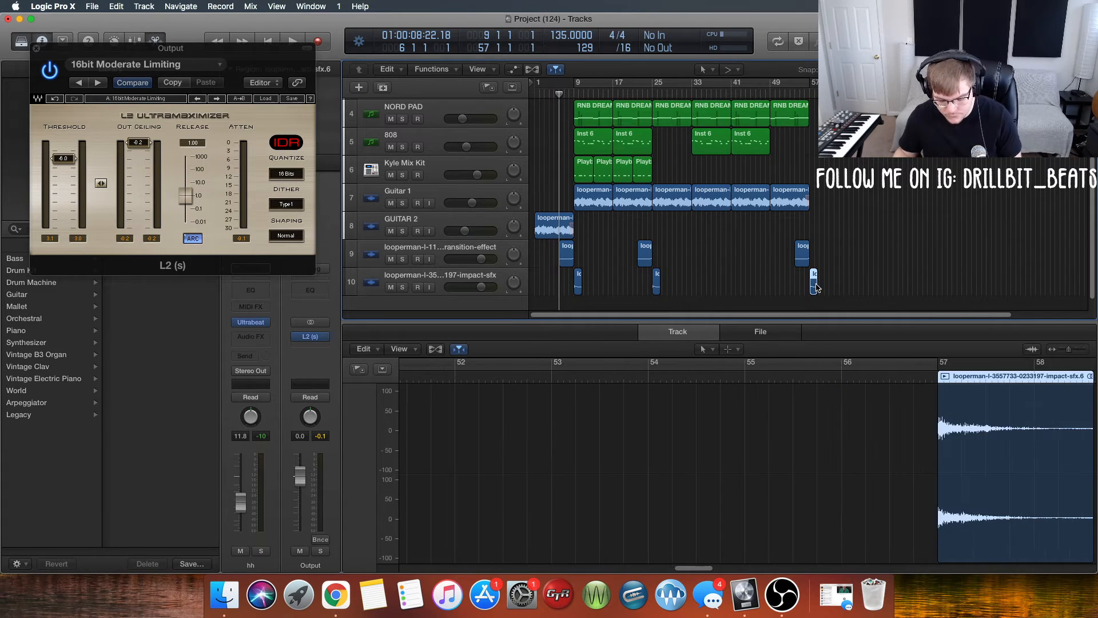
pyautogui.press('Delete')
pyautogui.moveTo(864, 291); pyautogui.dragTo(817, 125)
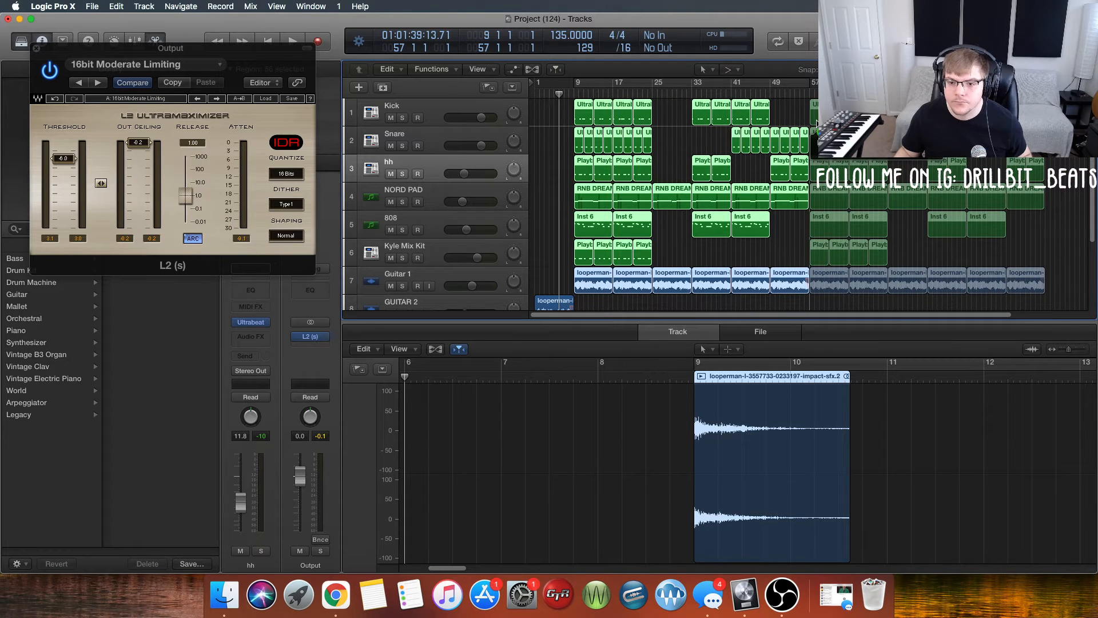
pyautogui.moveTo(816, 121); pyautogui.dragTo(817, 122)
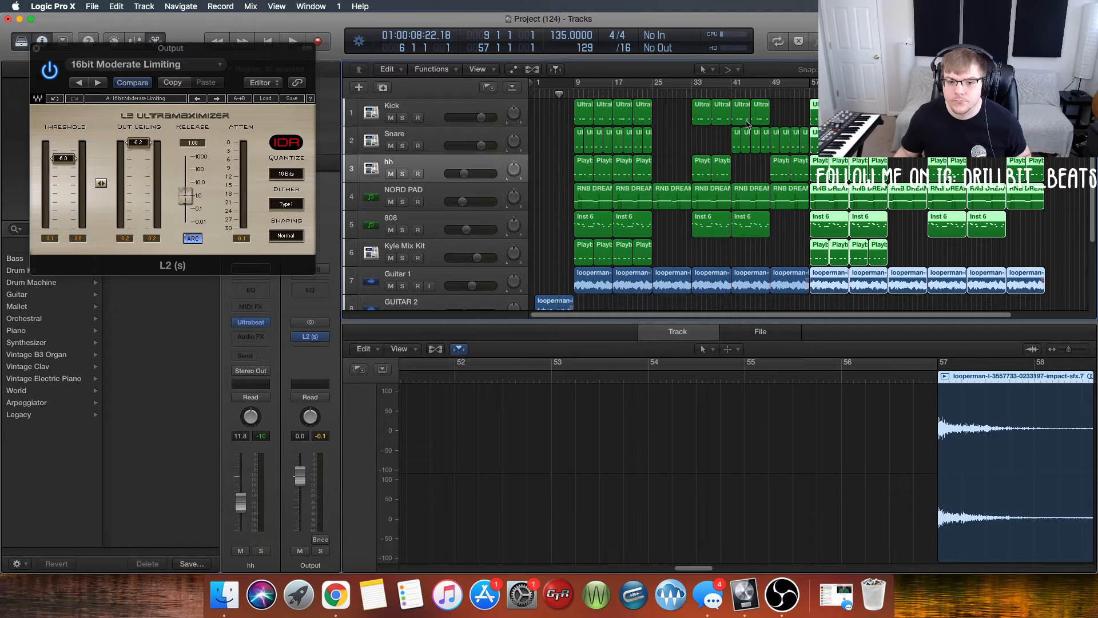
# Play the arrangement from about bar 6 to about bar 29, checking the effects and section changes across all tracks
pyautogui.press('space')
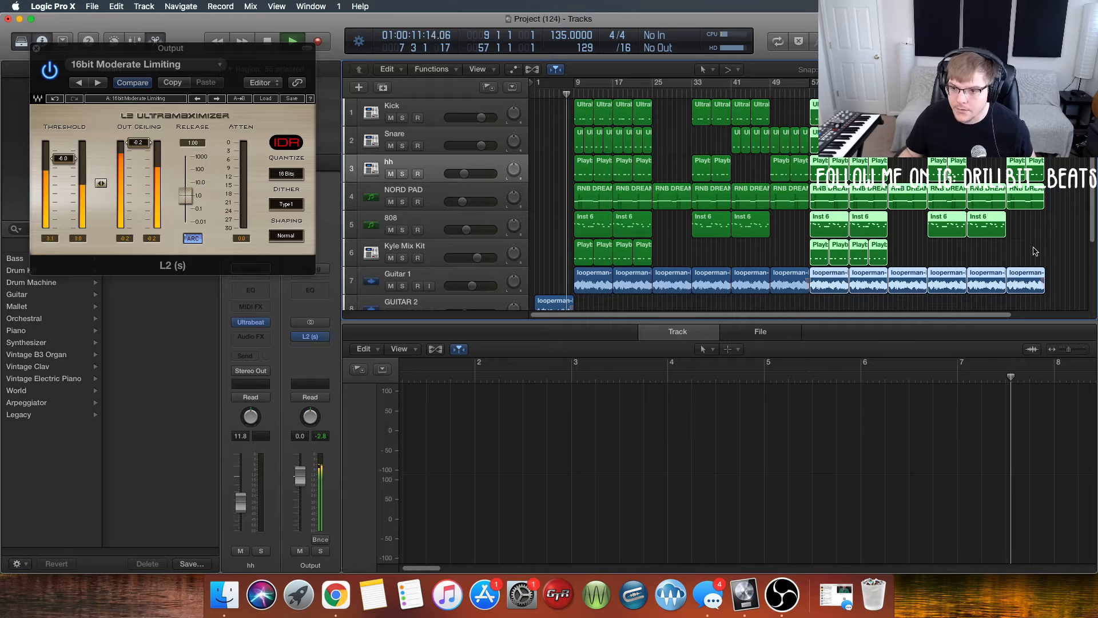
pyautogui.scroll(-1, 1029, 240)
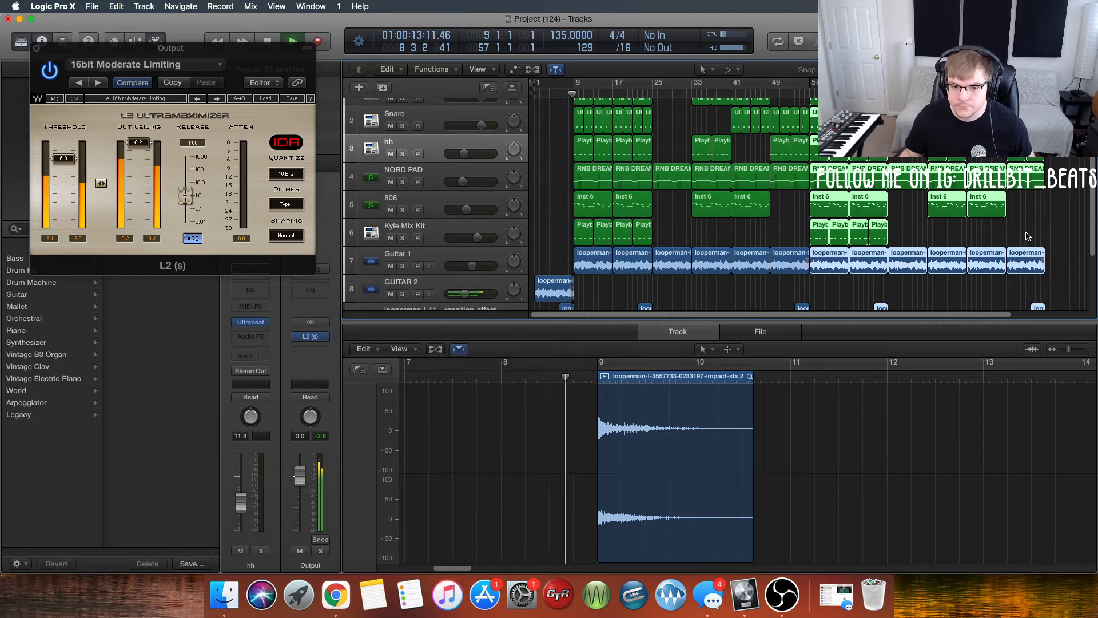
pyautogui.scroll(-1, 738, 284)
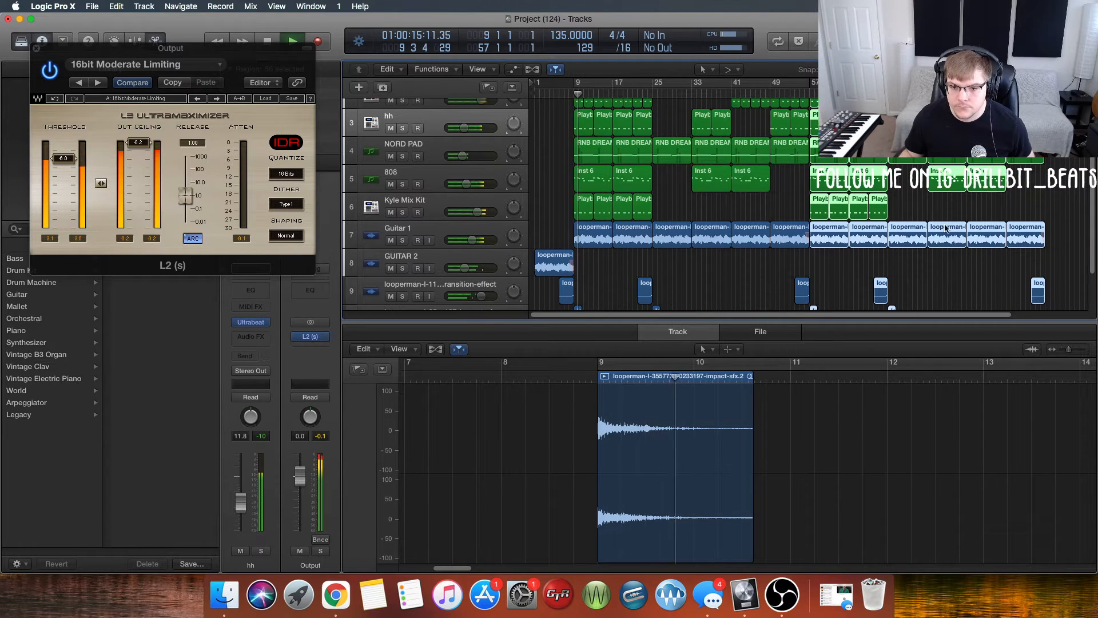
pyautogui.scroll(-1, 709, 289)
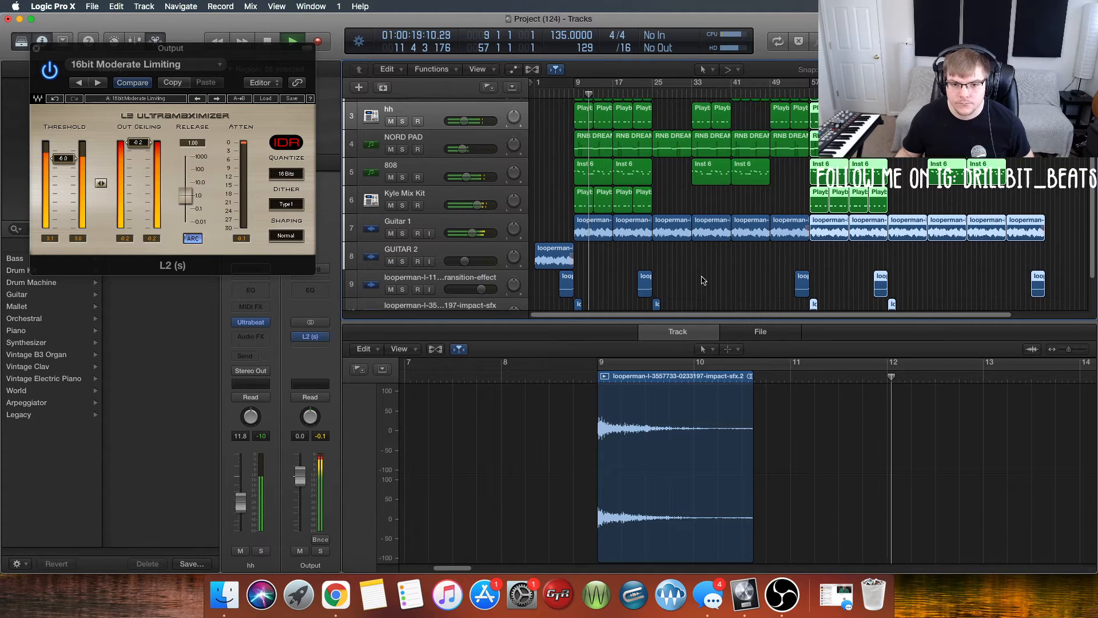
pyautogui.scroll(-2, 705, 284)
pyautogui.scroll(-2, 703, 280)
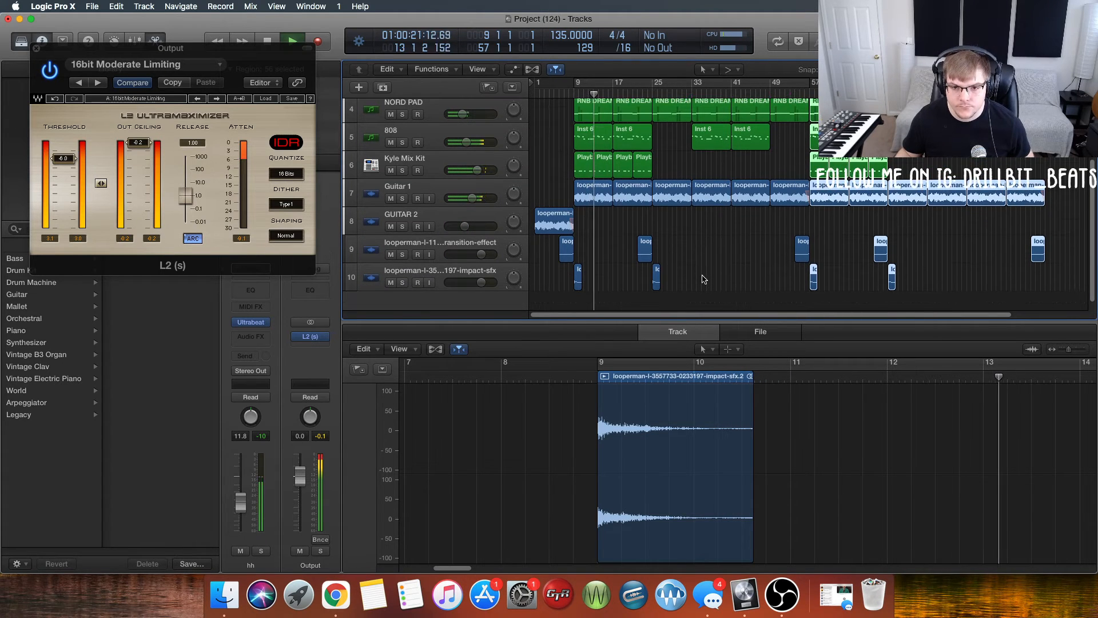
pyautogui.scroll(2, 703, 276)
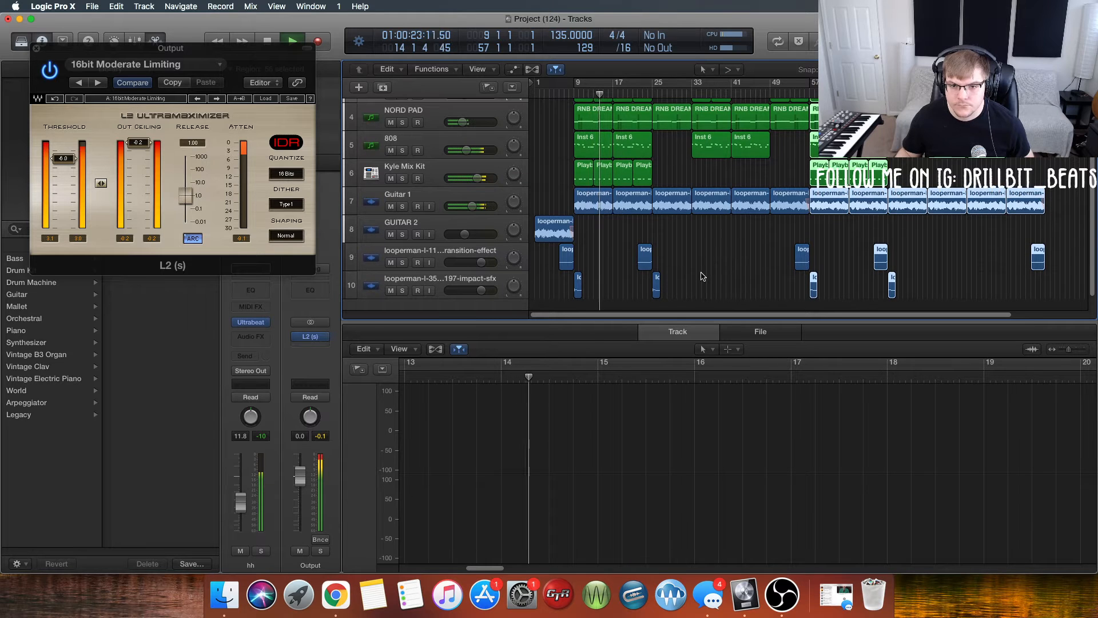
pyautogui.scroll(5, 702, 275)
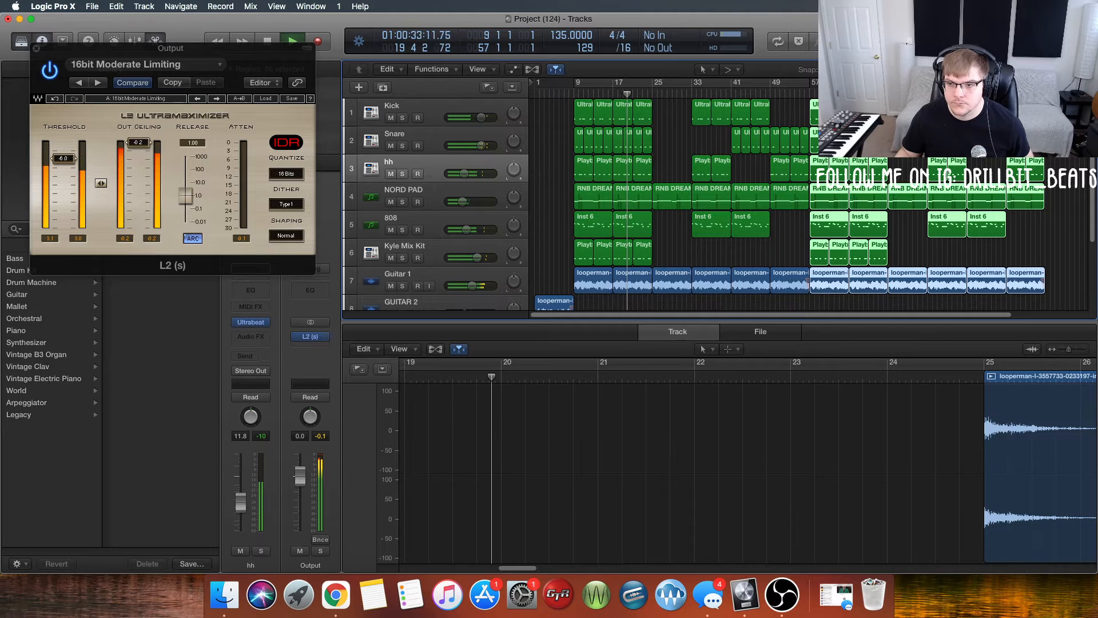
pyautogui.press('super+Left')
pyautogui.press('super+Left')
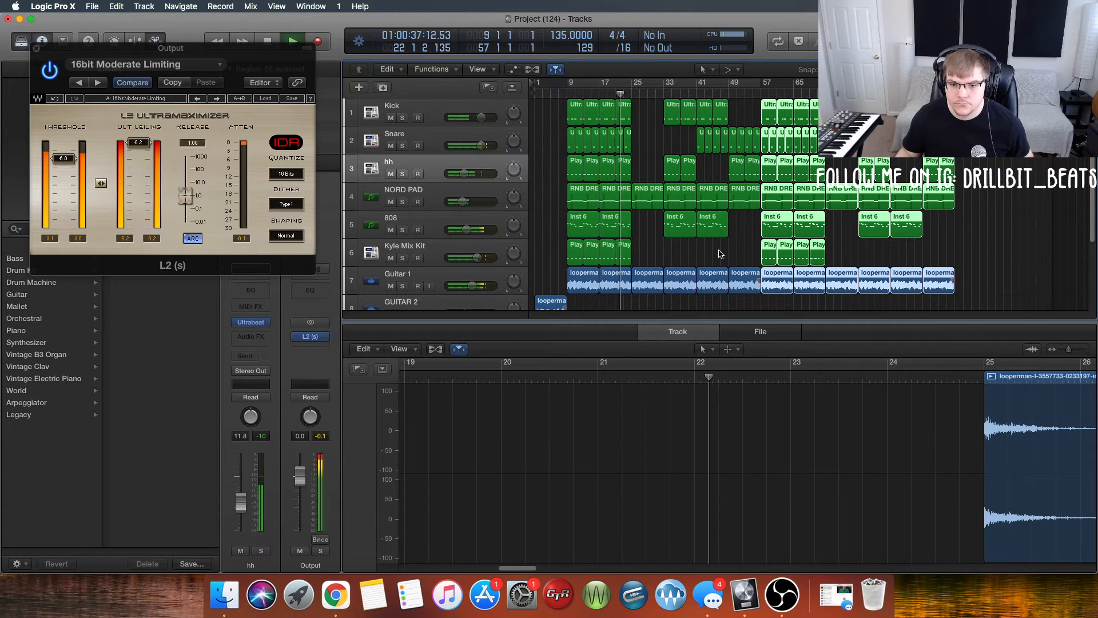
pyautogui.scroll(-2, 718, 252)
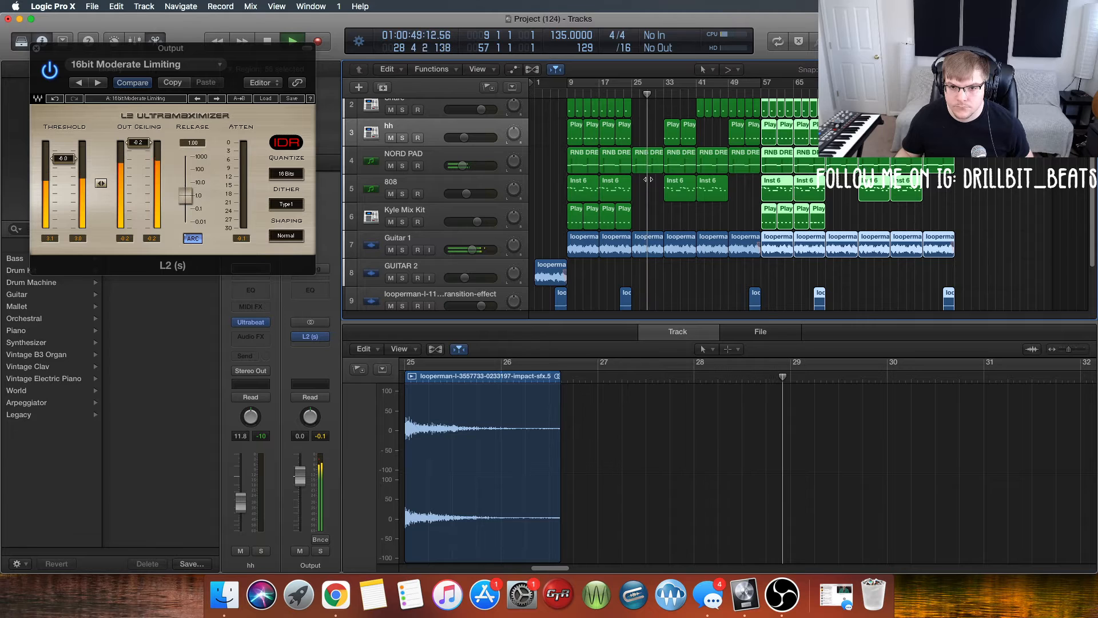
pyautogui.press('space')
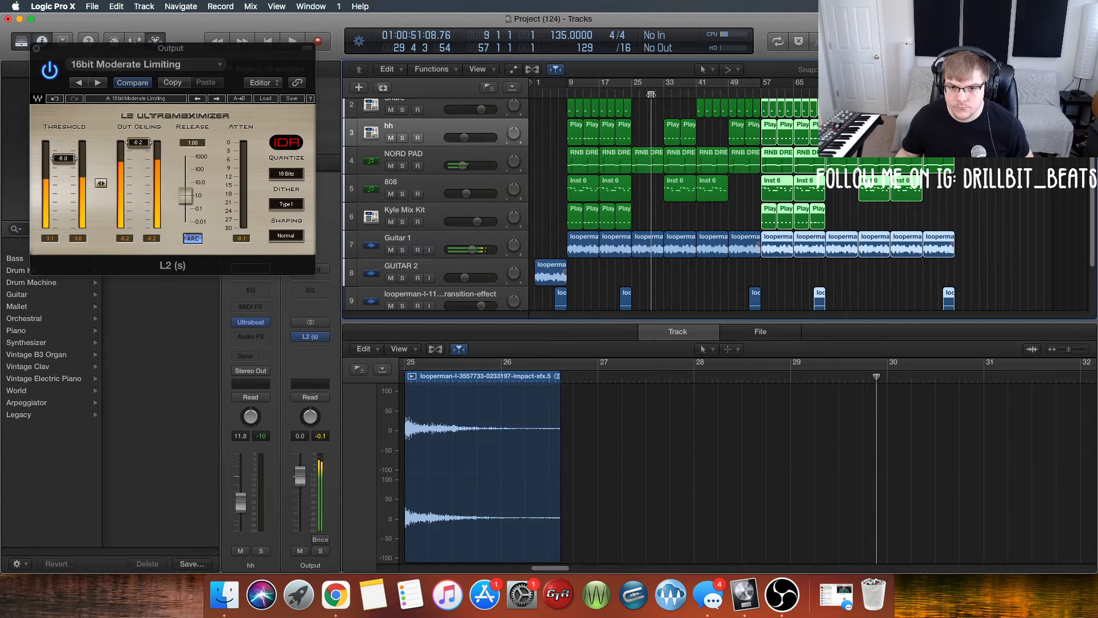
# Split the NORD PAD region that starts at bar 25 at bar 29 and delete its first half
pyautogui.click(644, 96)
pyautogui.click(646, 95)
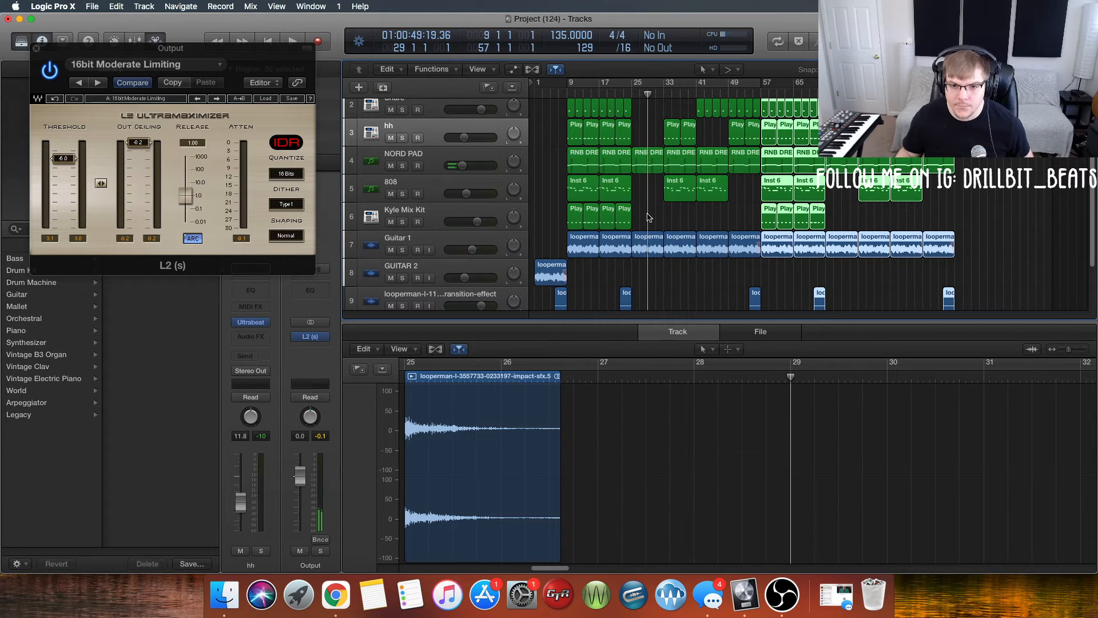
pyautogui.click(647, 167)
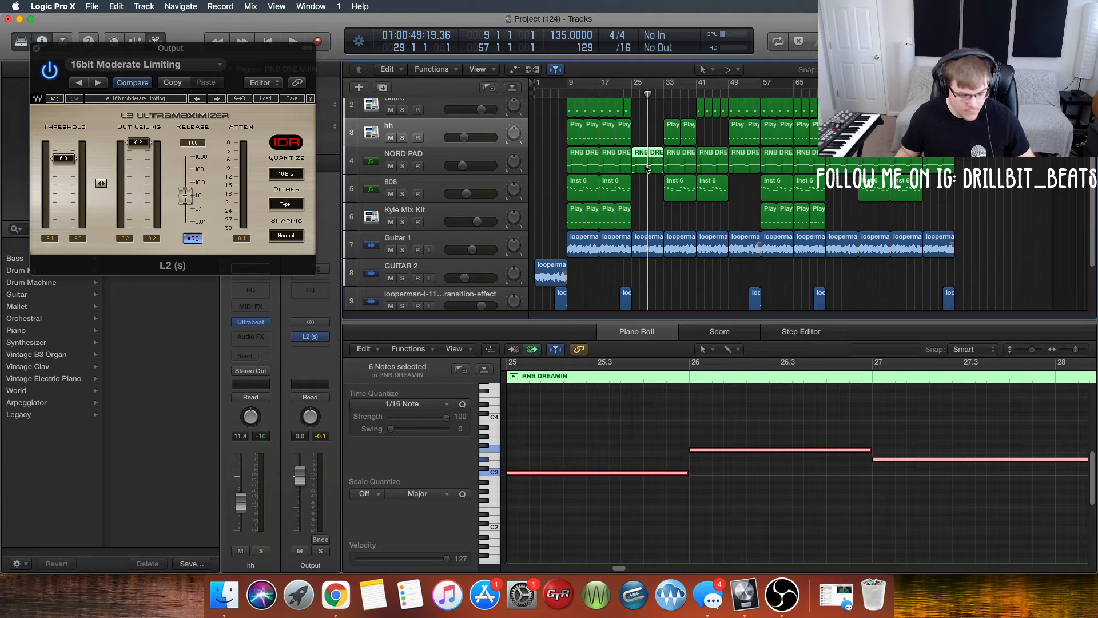
pyautogui.press('super+t')
pyautogui.click(641, 165)
pyautogui.press('Delete')
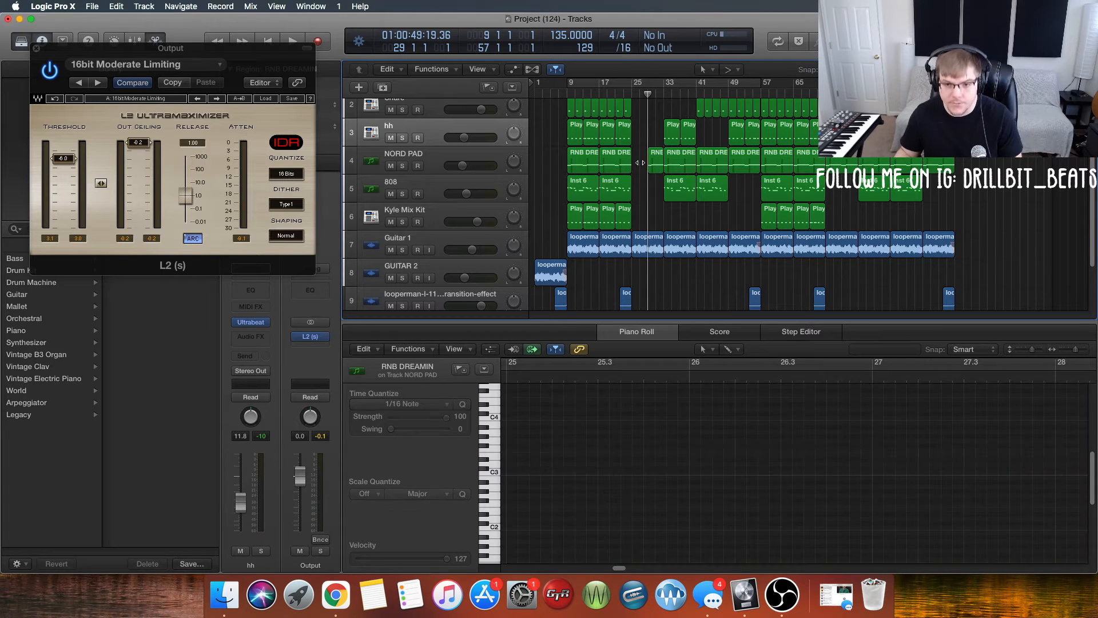
# Play from bar 22 to check the section change with the pad entering at bar 29
pyautogui.click(620, 93)
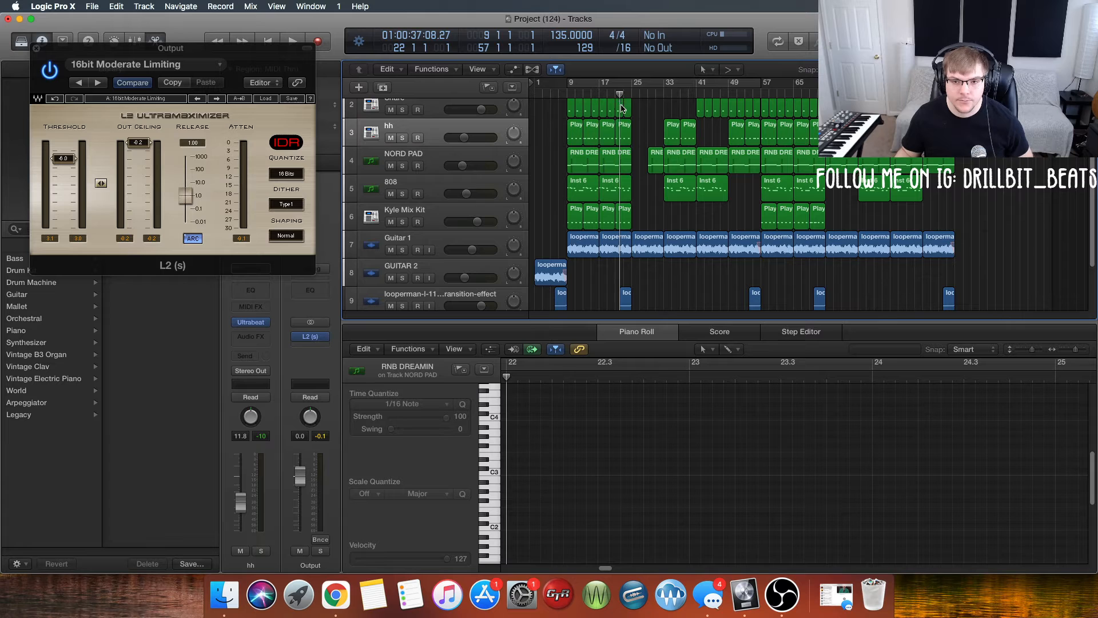
pyautogui.press('space')
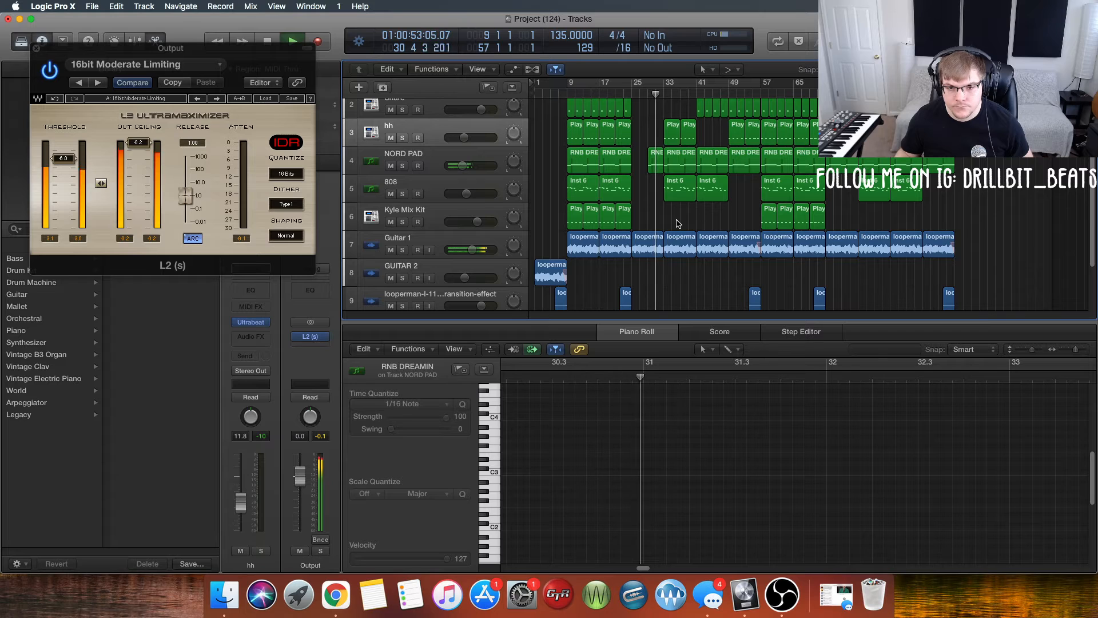
# Copy the impact-sfx region from bar 25 to bar 33 on the same track
pyautogui.scroll(-1, 677, 223)
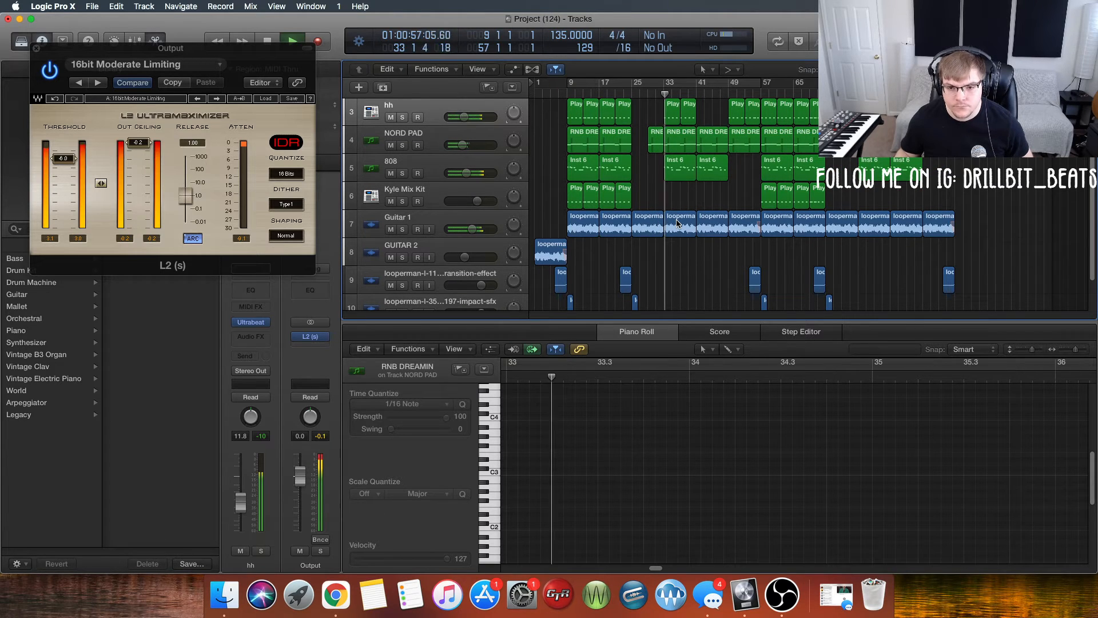
pyautogui.scroll(-1, 652, 257)
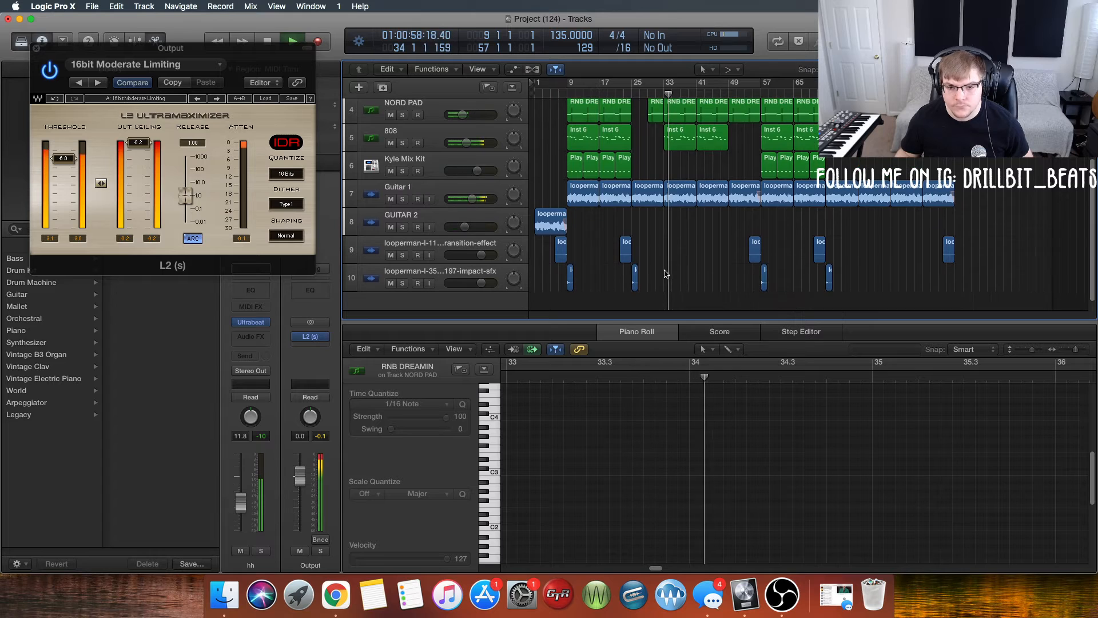
pyautogui.click(635, 282)
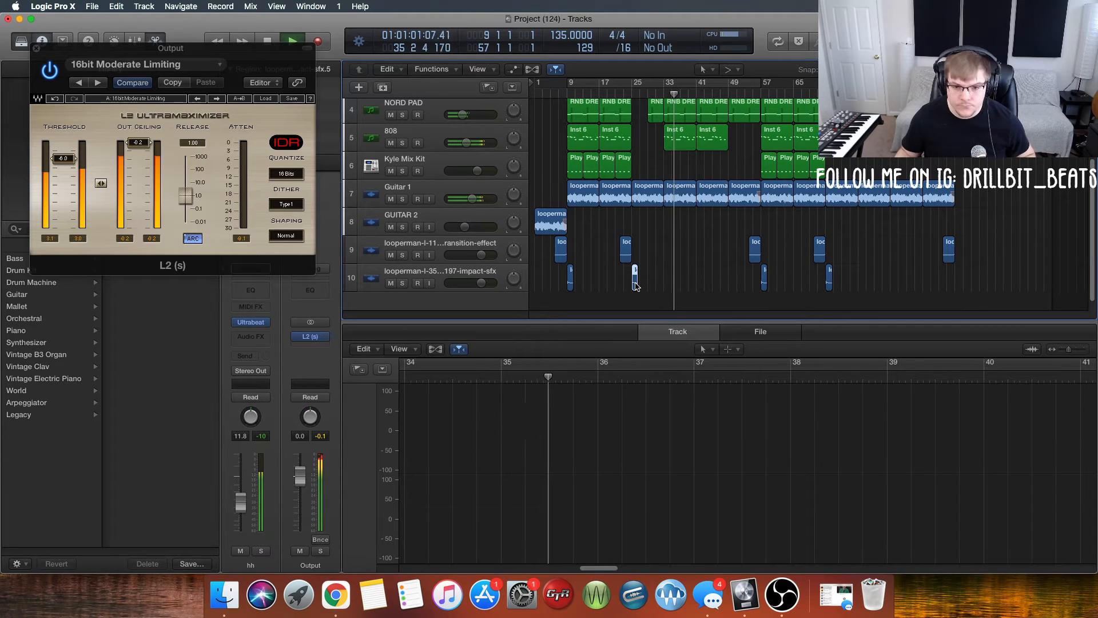
pyautogui.moveTo(634, 286); pyautogui.dragTo(669, 287)
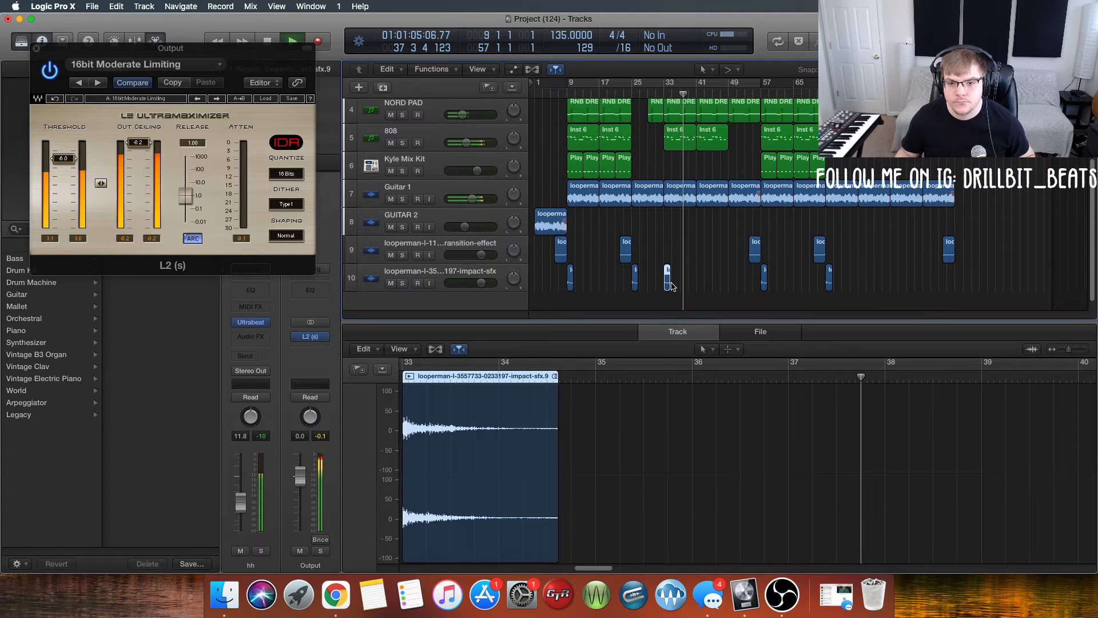
# Play from about bar 29 to check the impact at bar 33 and the section that follows across the tracks
pyautogui.click(645, 93)
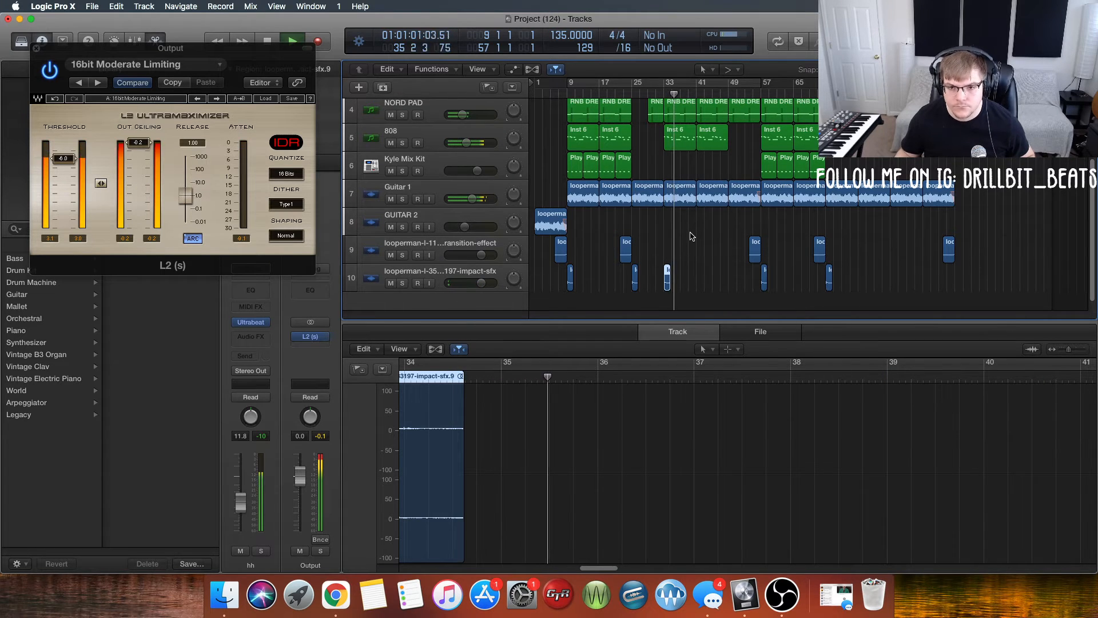
pyautogui.scroll(3, 698, 246)
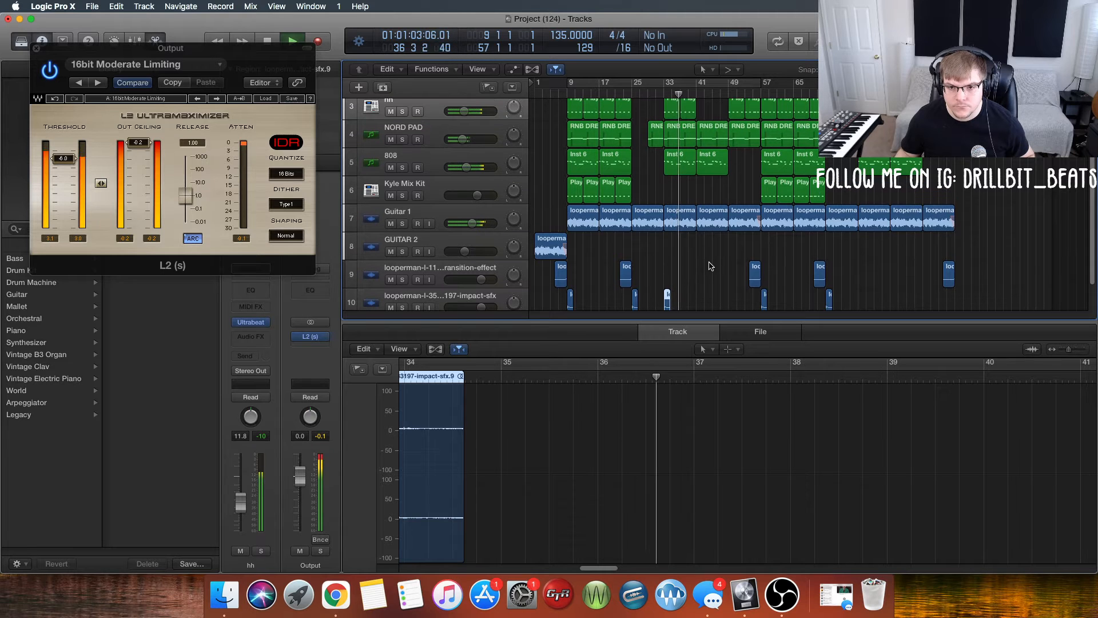
pyautogui.scroll(-1, 710, 267)
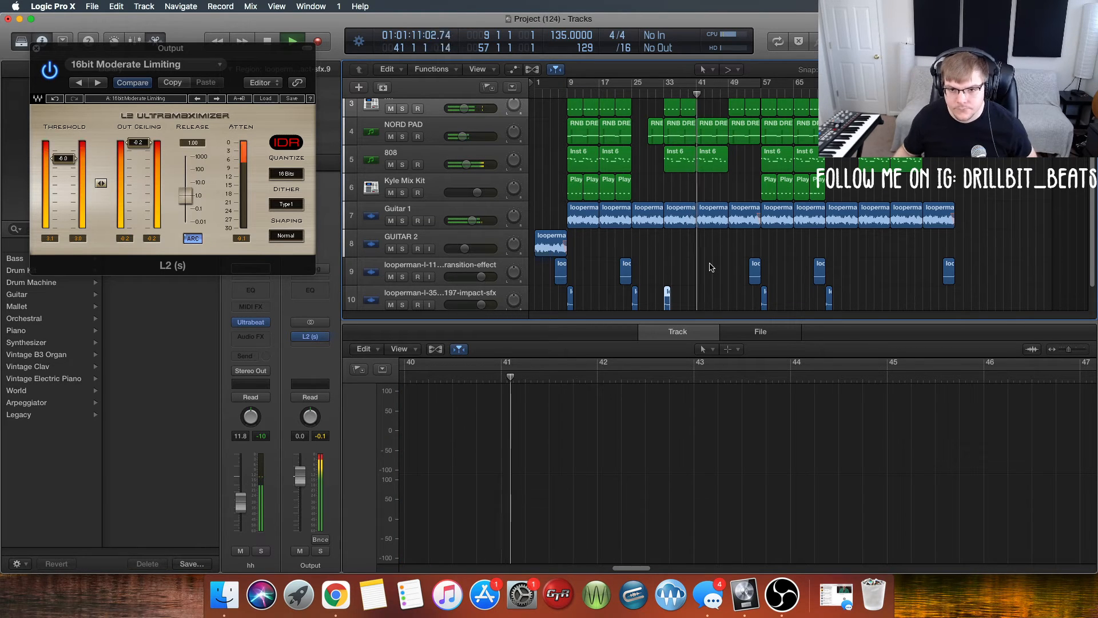
pyautogui.scroll(-1, 703, 267)
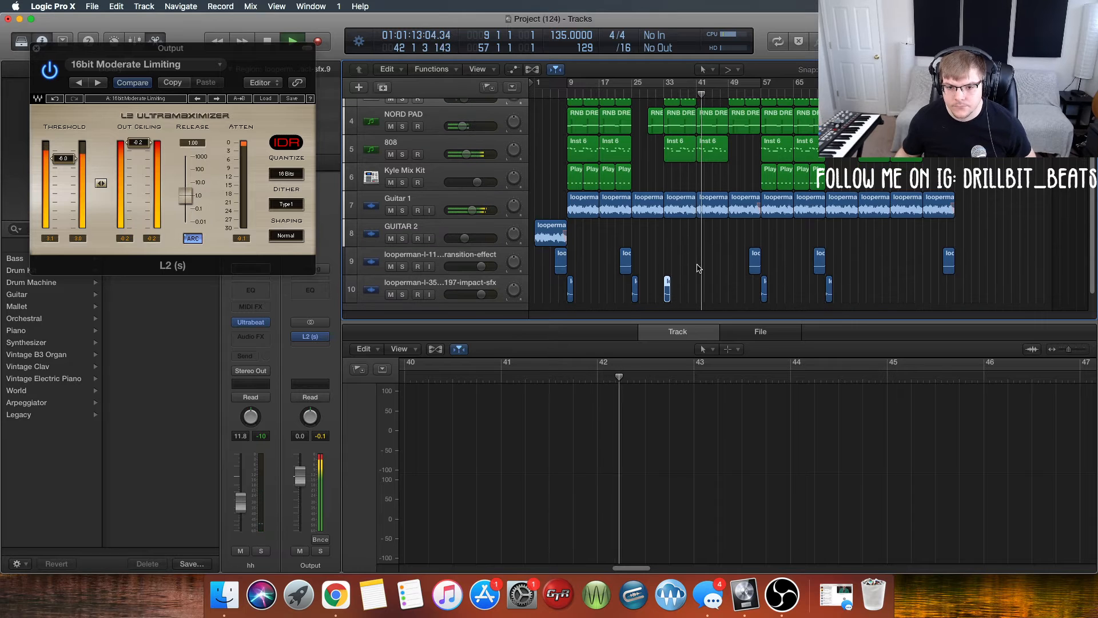
pyautogui.scroll(-1, 697, 267)
pyautogui.scroll(-1, 698, 267)
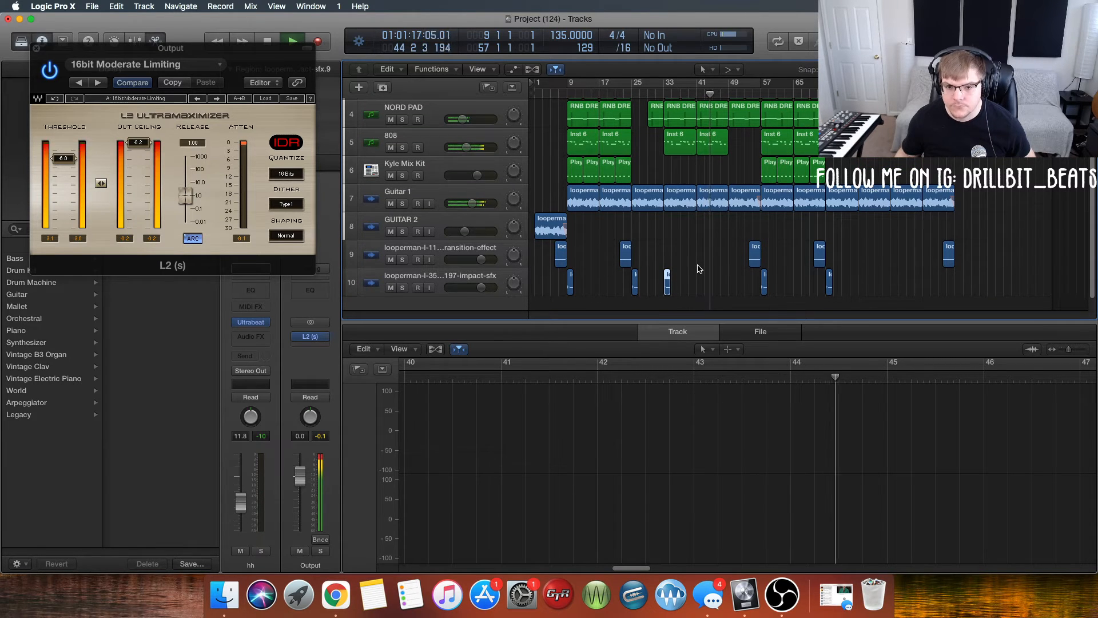
# Delete the NORD PAD region at bar 73 and copy the half-length pad region from bar 29 to bar 77
pyautogui.scroll(5, 700, 270)
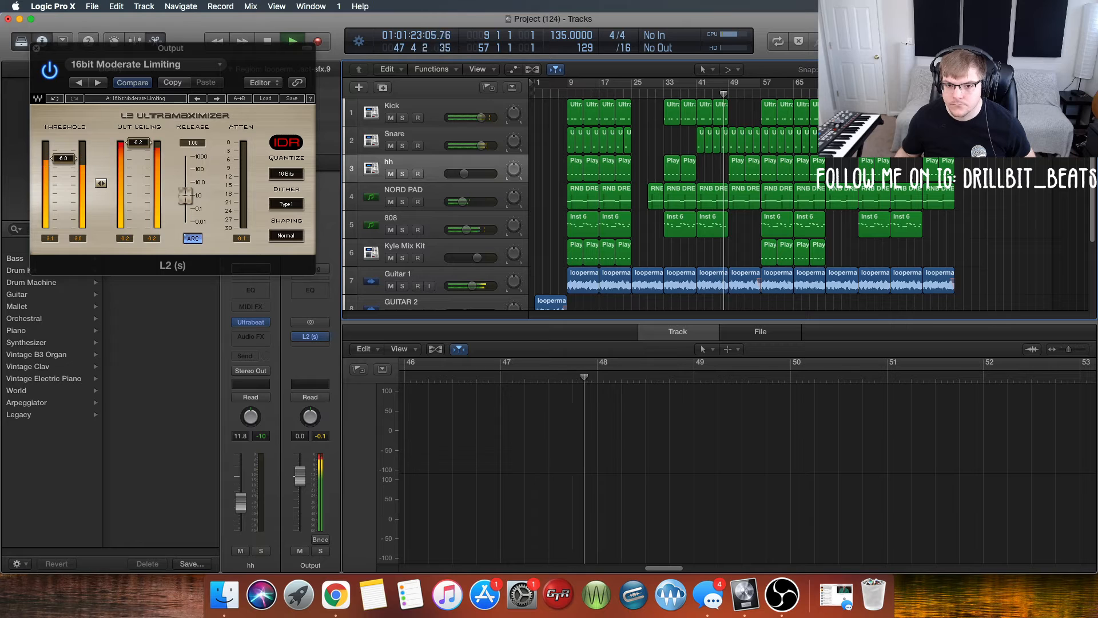
pyautogui.click(842, 203)
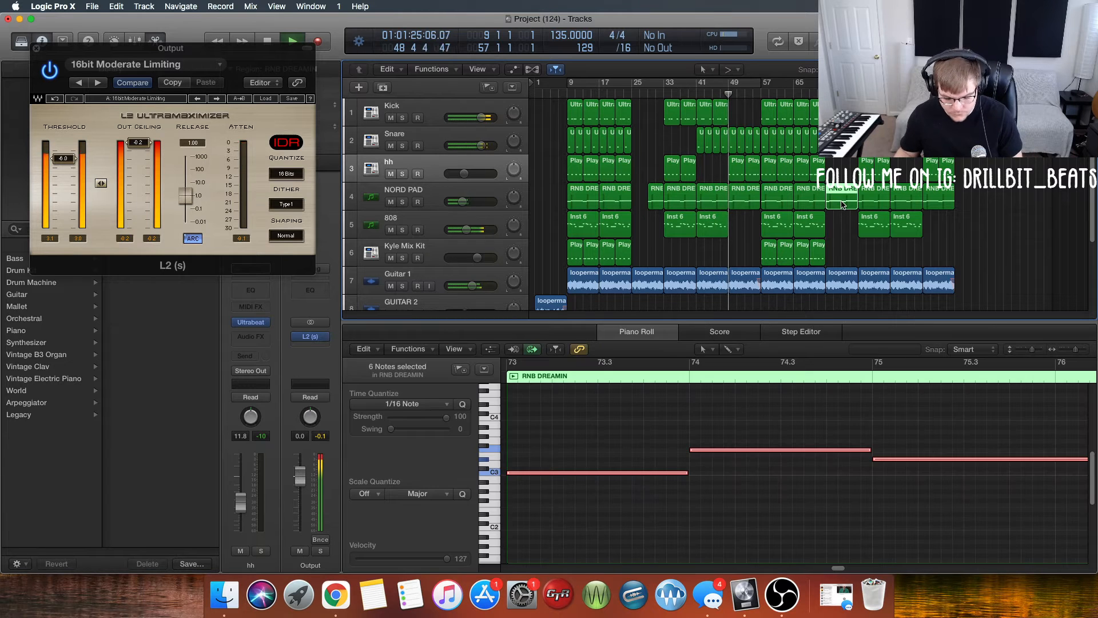
pyautogui.press('Delete')
pyautogui.click(656, 194)
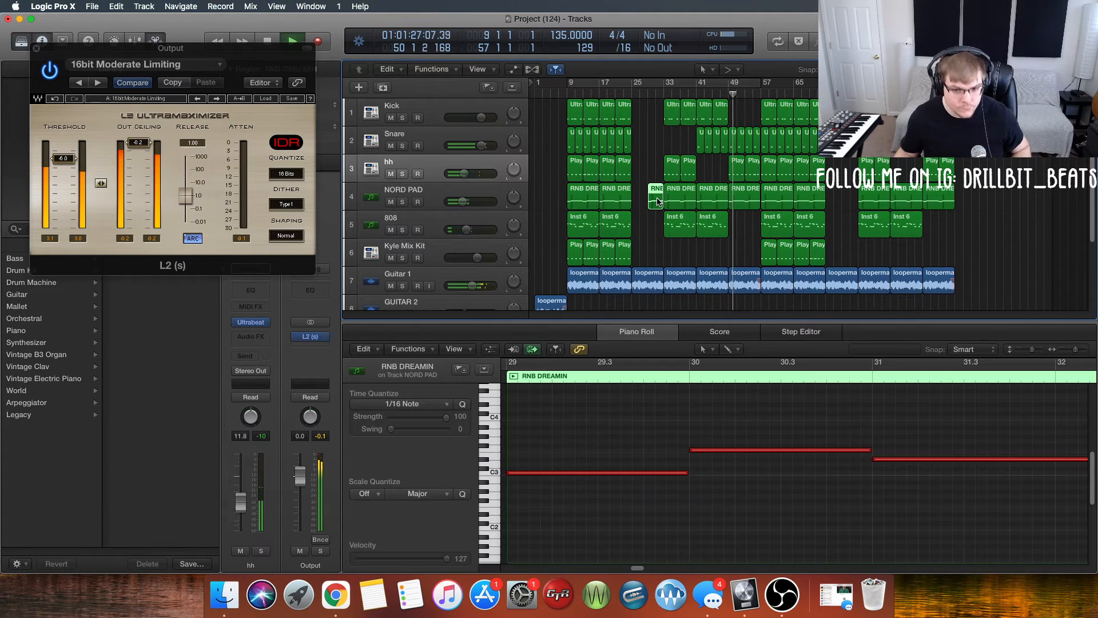
pyautogui.moveTo(658, 201); pyautogui.dragTo(851, 202)
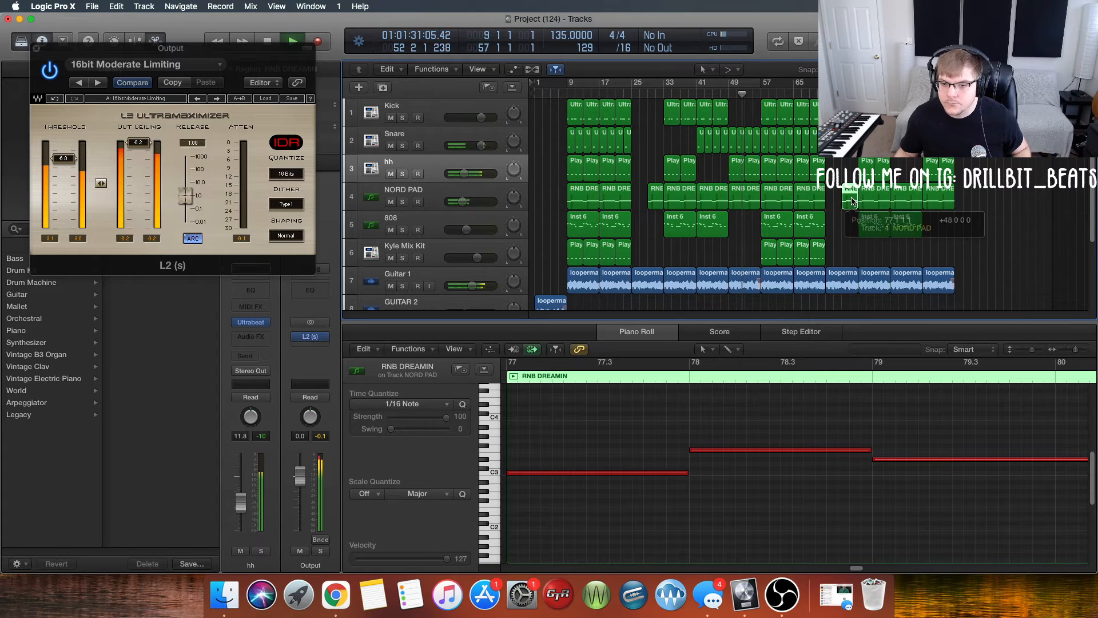
# Copy the impact-sfx region from bar 33 to bar 81
pyautogui.scroll(-4, 848, 223)
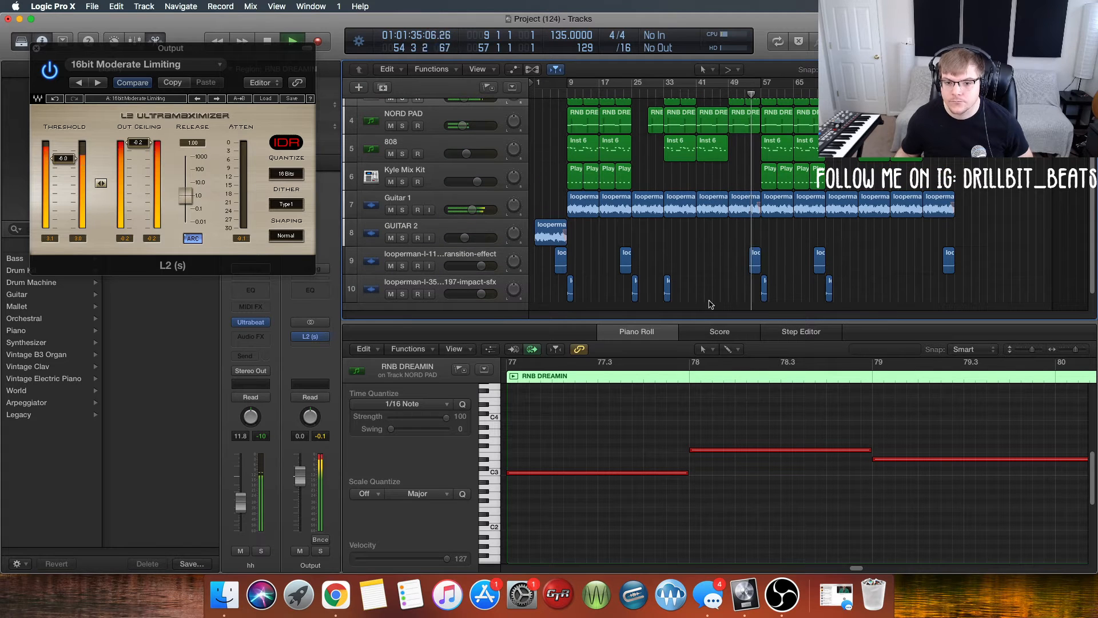
pyautogui.click(667, 293)
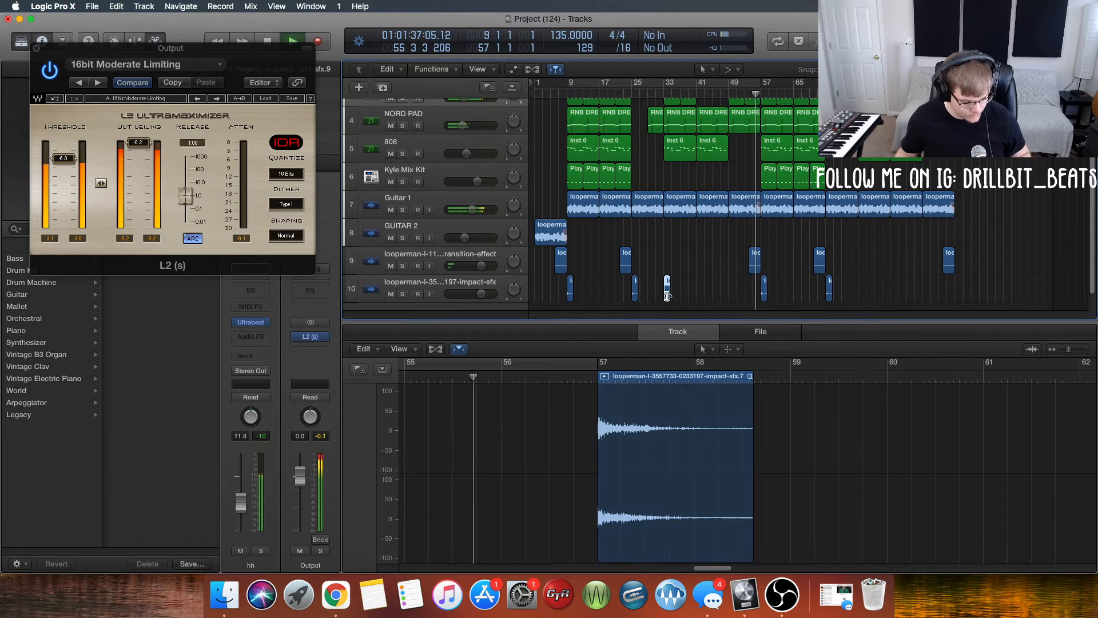
pyautogui.moveTo(667, 293); pyautogui.dragTo(861, 292)
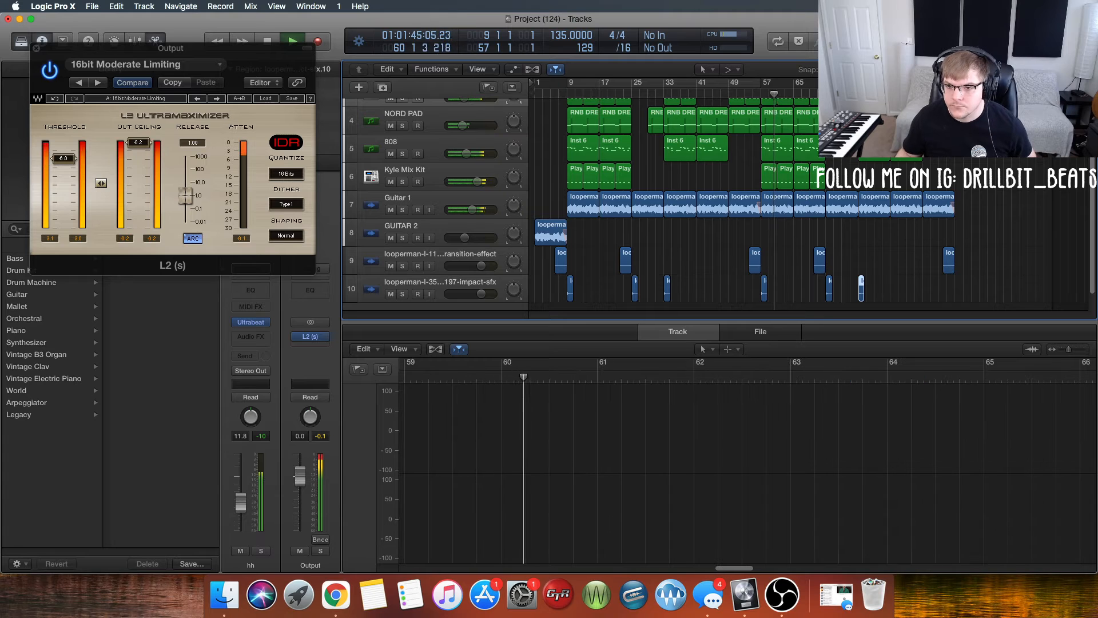
# Shrink the track heights so all ten tracks fit in view, clear the region selection and stop playback
pyautogui.press('super+Up')
pyautogui.press('super+Up')
pyautogui.press('super+Up')
pyautogui.press('super+Up')
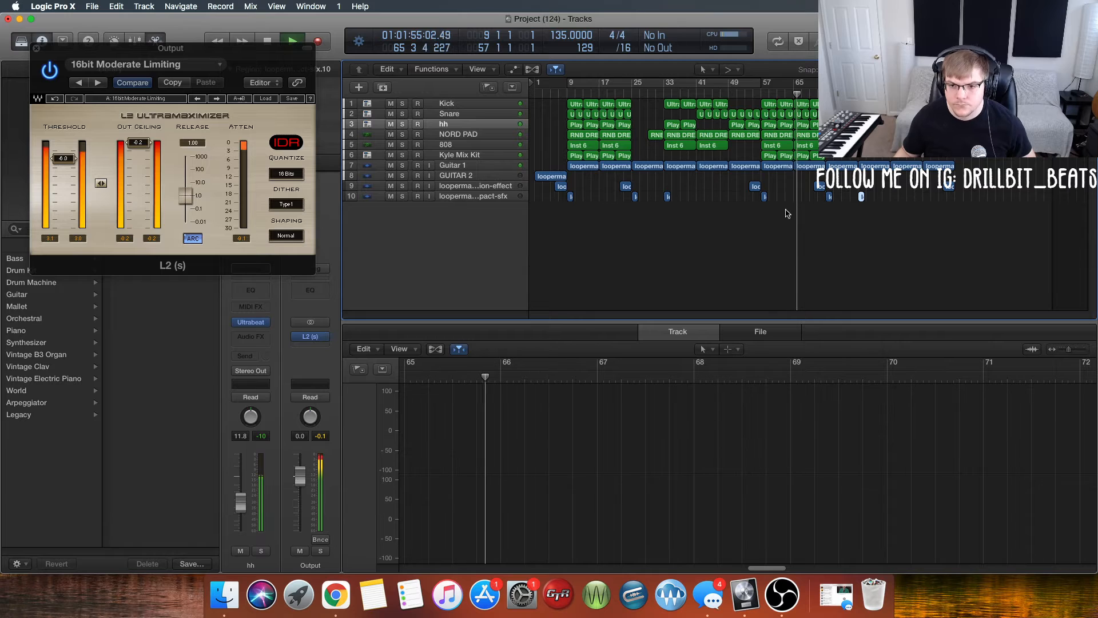
pyautogui.click(816, 244)
pyautogui.press('space')
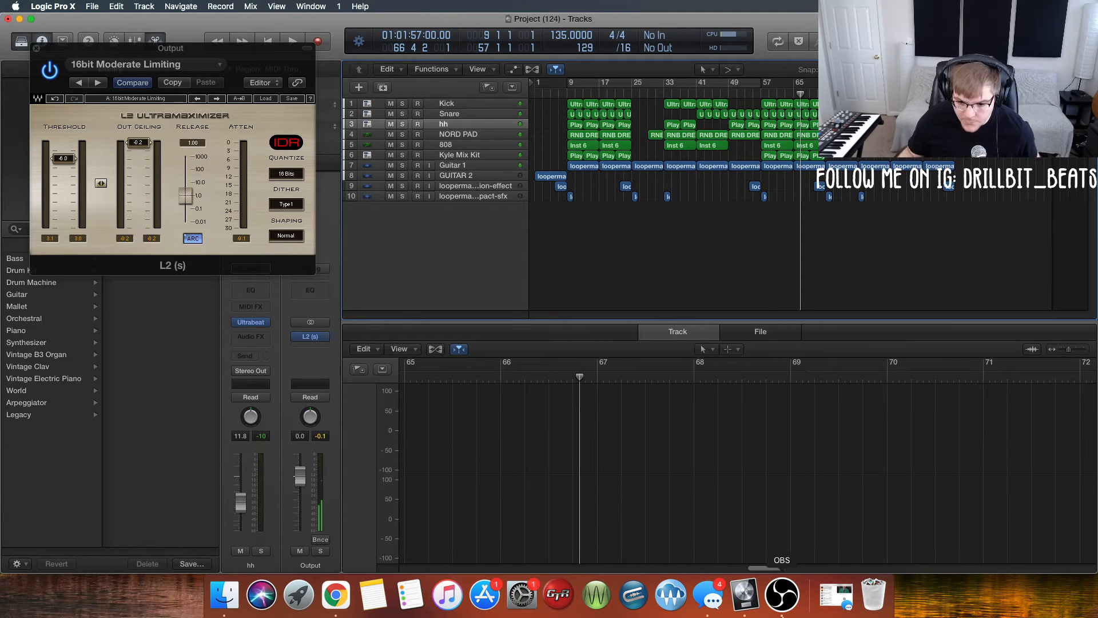
# Switch to OBS and activate the BEAT STREAM scene
pyautogui.click(781, 595)
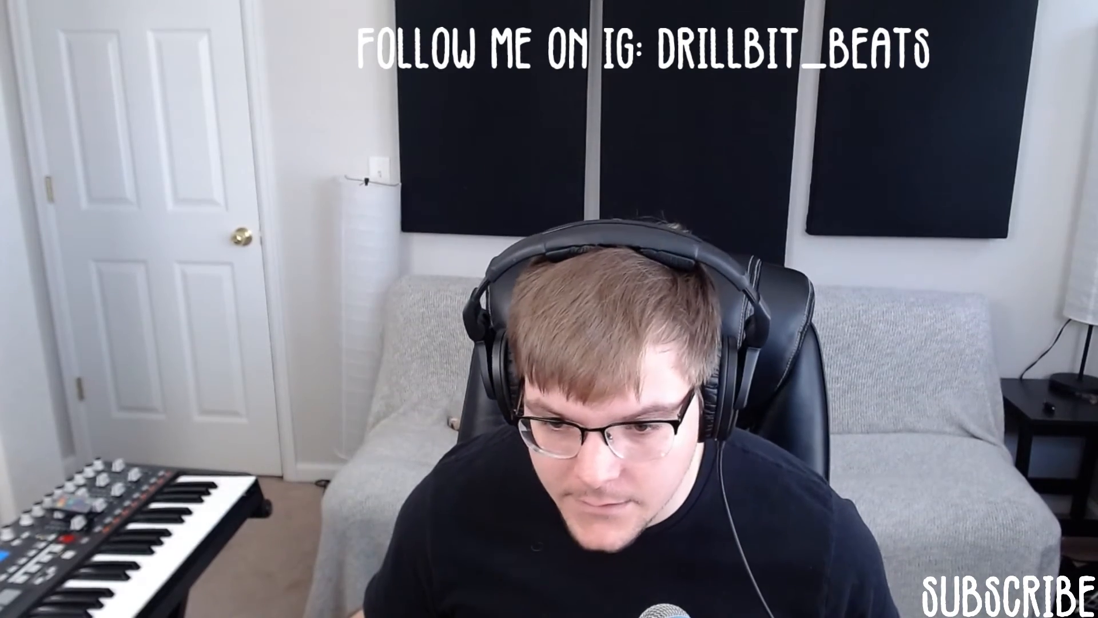
pyautogui.click(120, 491)
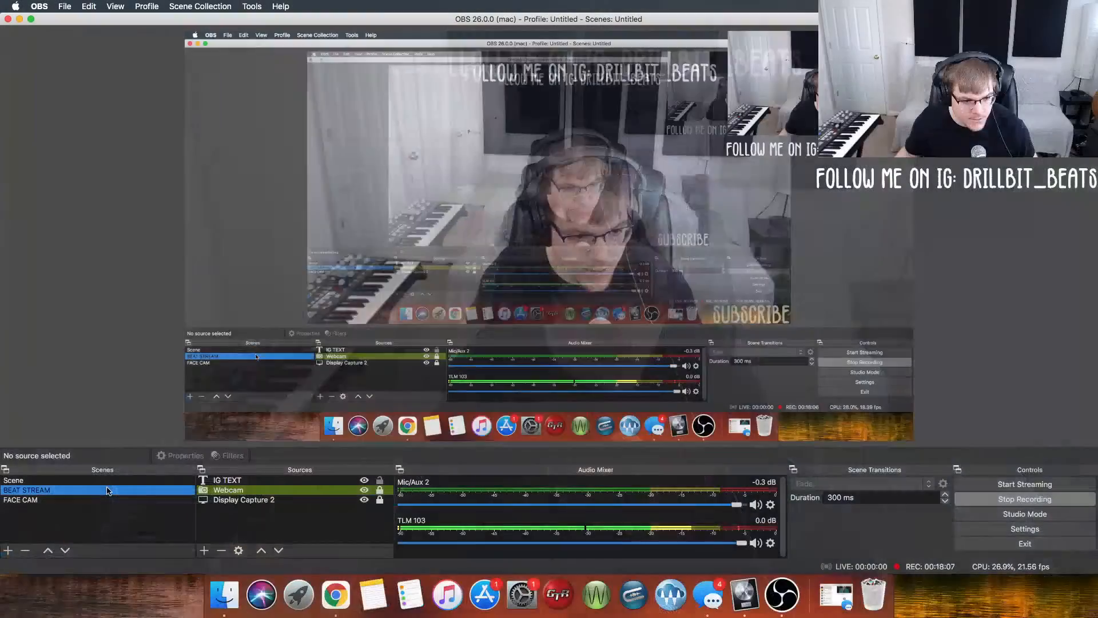
# Switch to Chrome and search YouTube for "PARK SOUNDS"
pyautogui.click(336, 593)
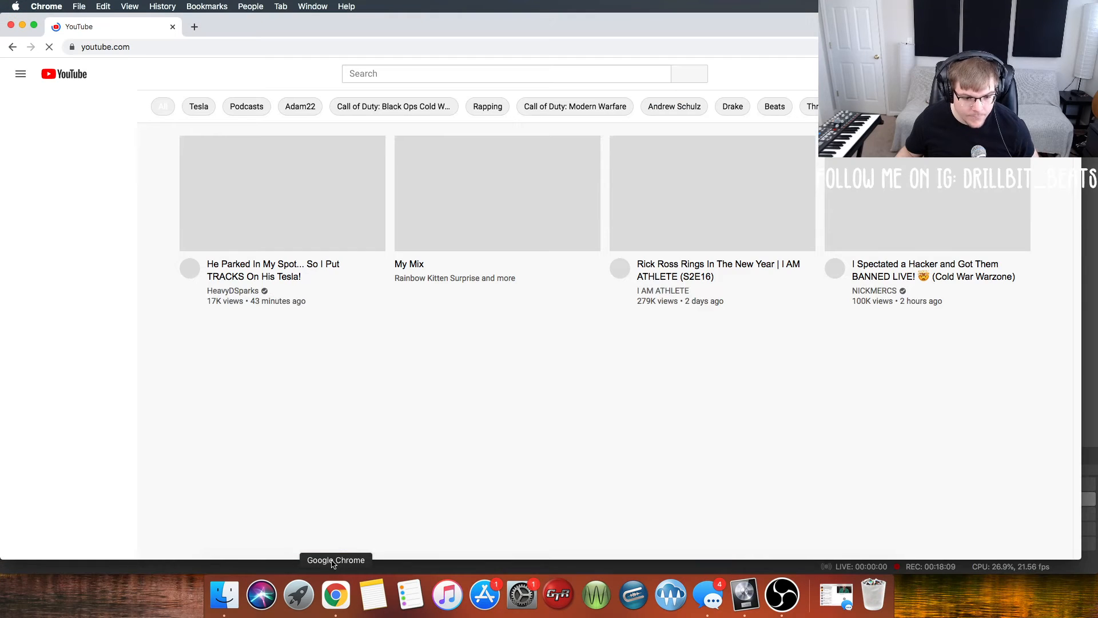
pyautogui.click(361, 73)
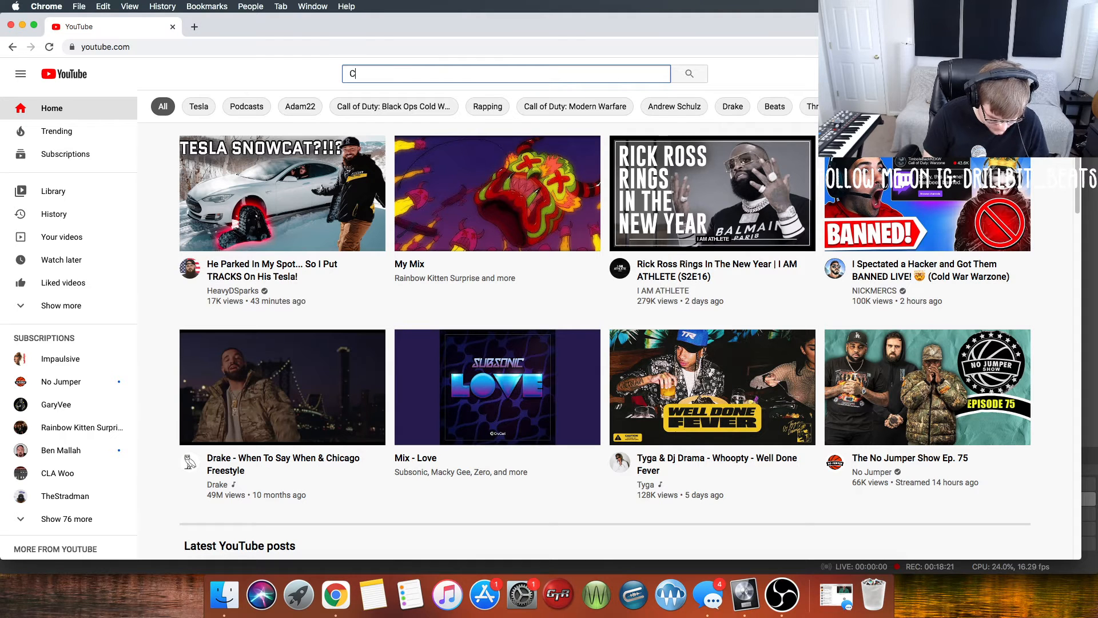
pyautogui.press('BackSpace')
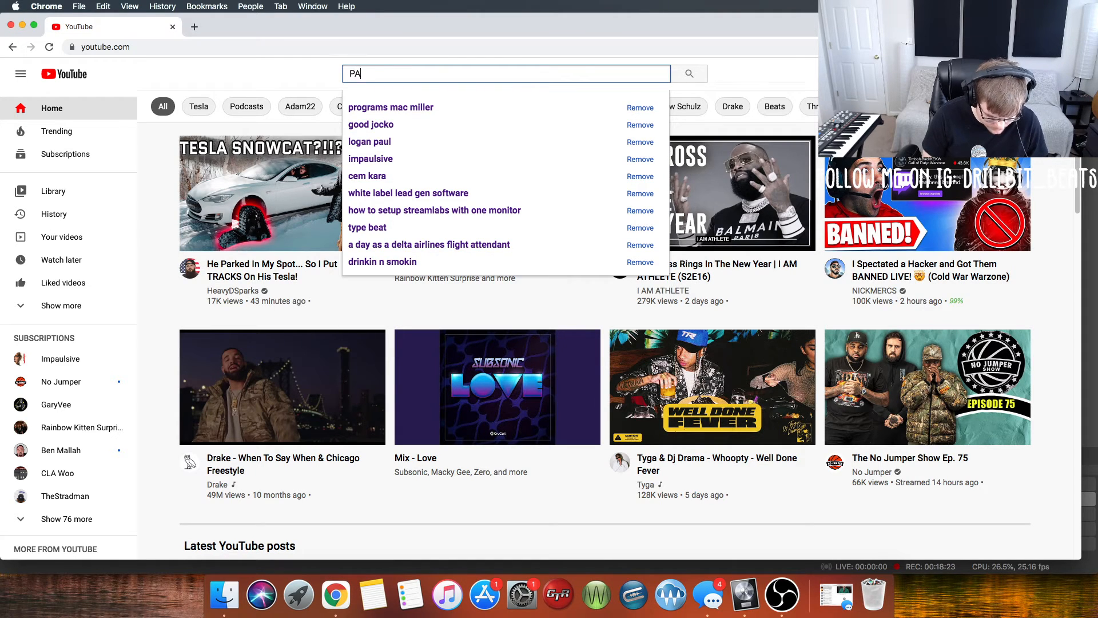
pyautogui.write('S')
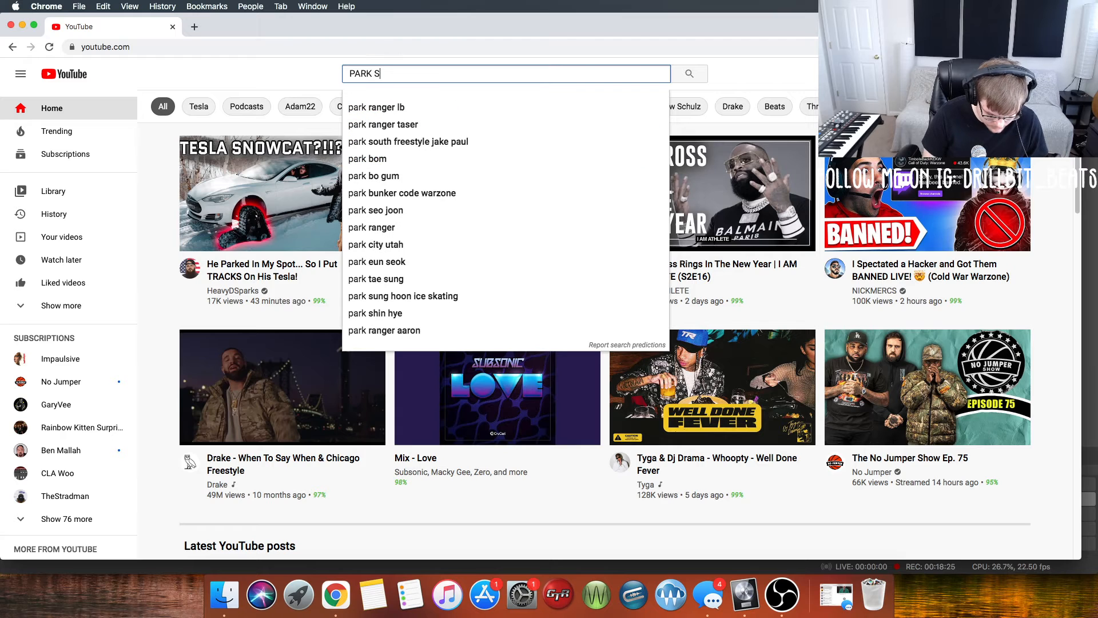
pyautogui.write('OUNDS')
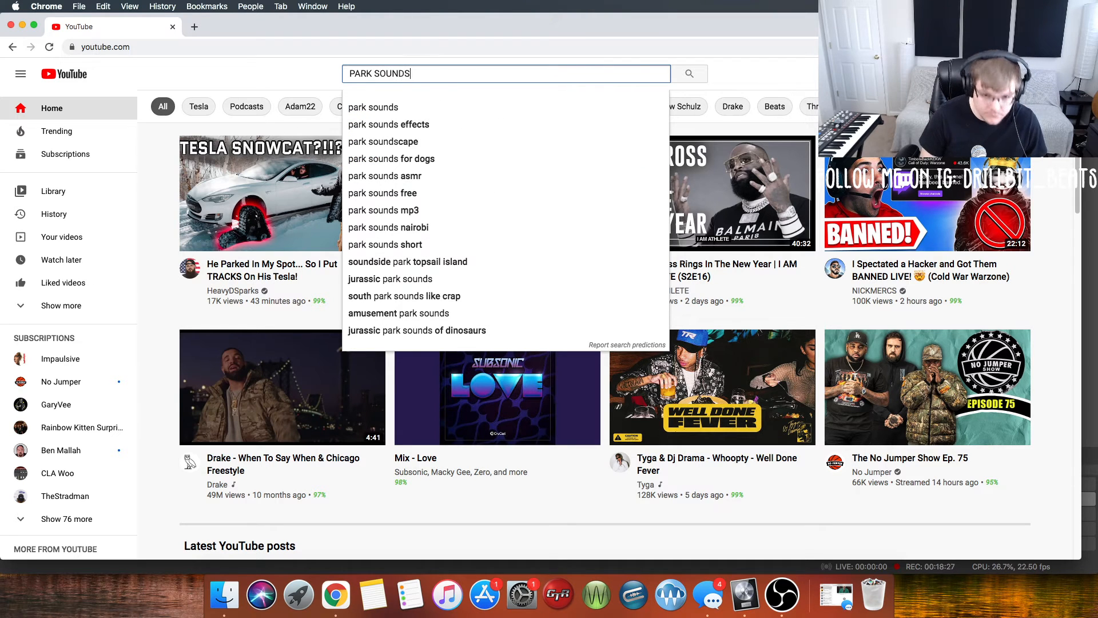
pyautogui.press('Return')
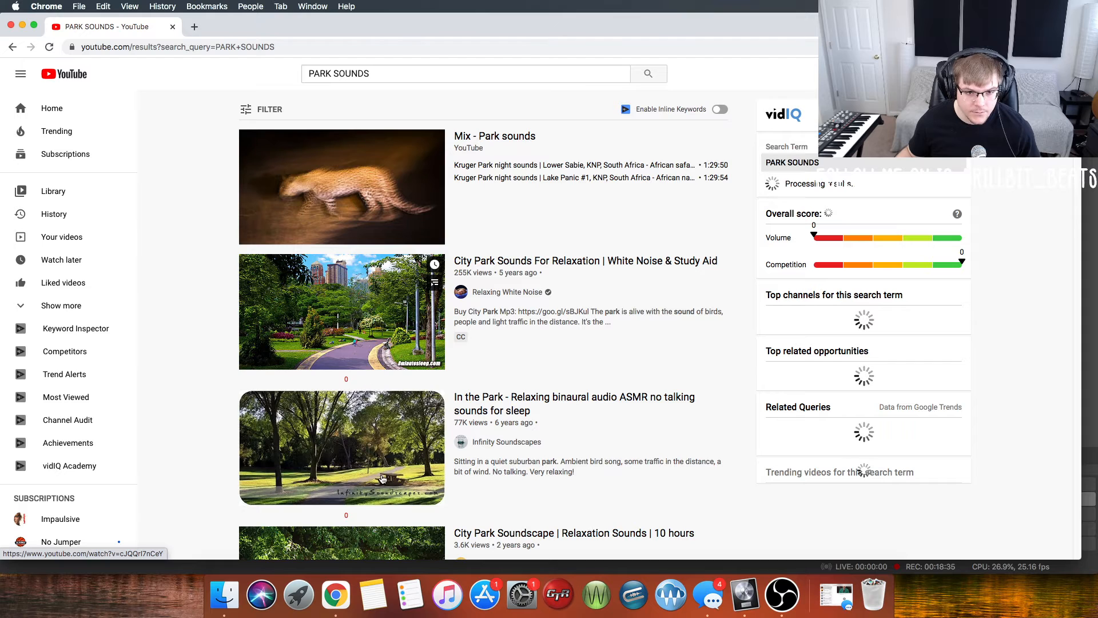
# Look through the search results, open the "Mix - Park sounds" video and skip its ad
pyautogui.scroll(-1, 382, 479)
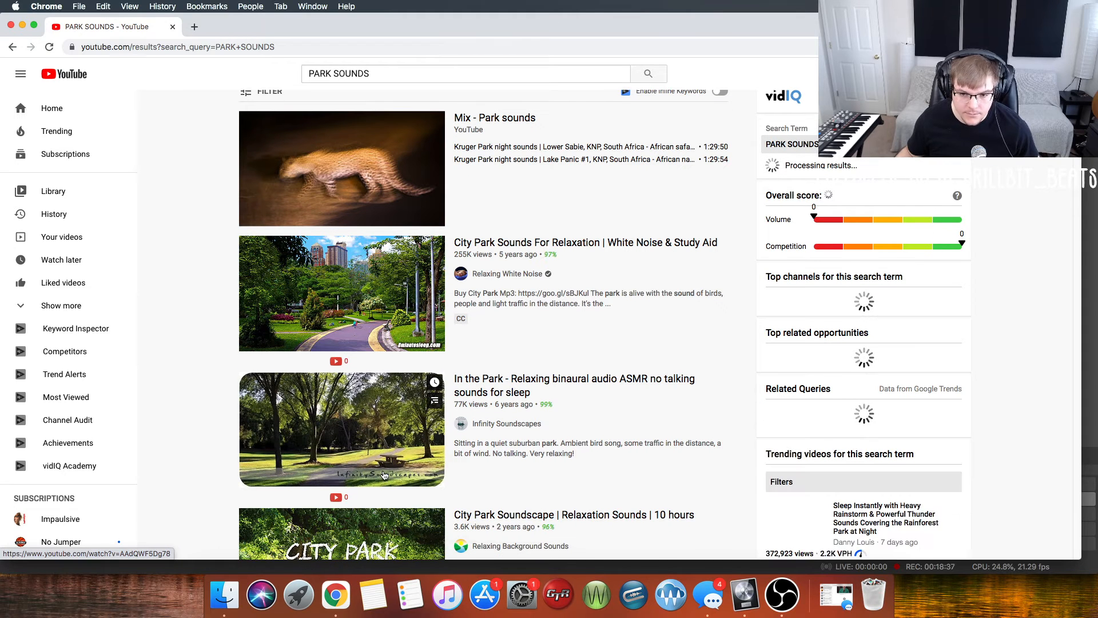
pyautogui.scroll(-1, 384, 475)
pyautogui.scroll(2, 386, 391)
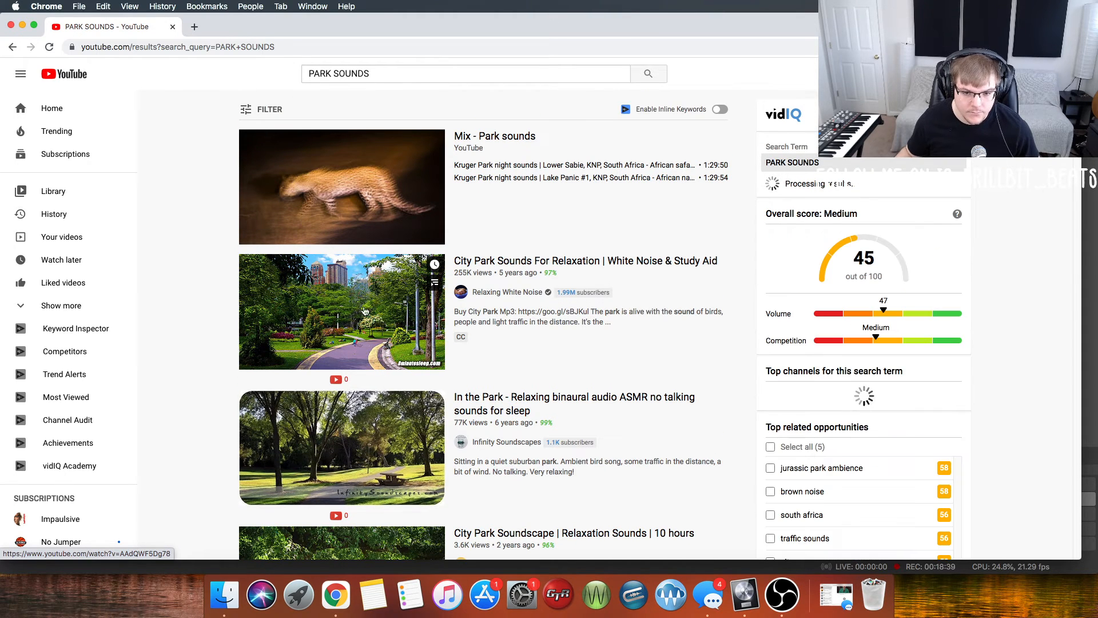
pyautogui.click(367, 218)
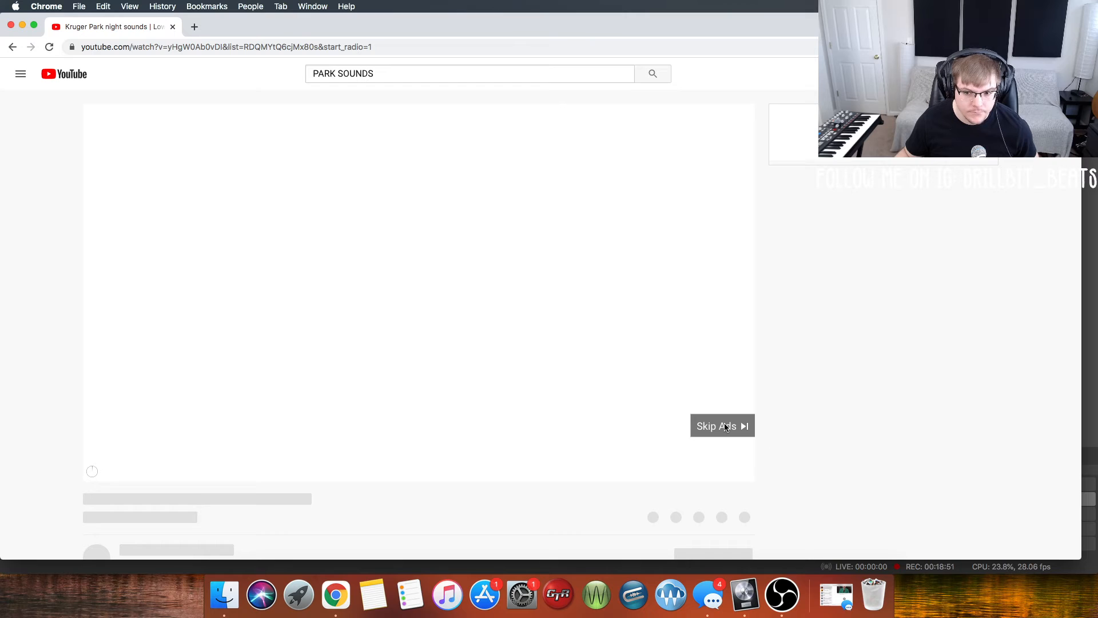
pyautogui.click(721, 426)
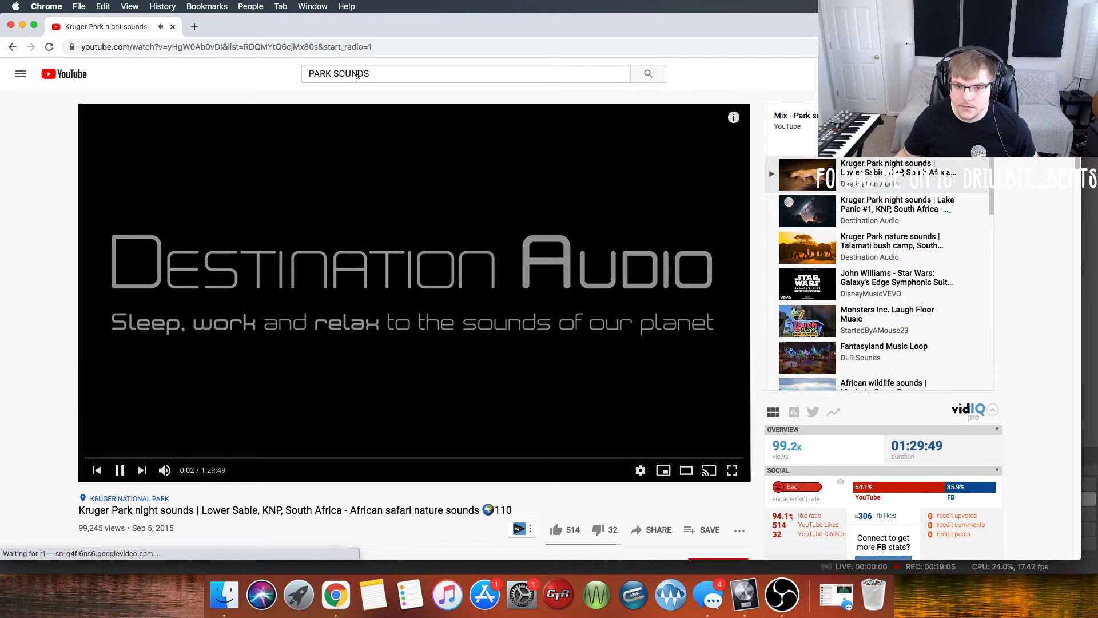
# Search YouTube for "5 MINUTE STREET NOISE"
pyautogui.tripleClick(358, 74)
pyautogui.write('5 ')
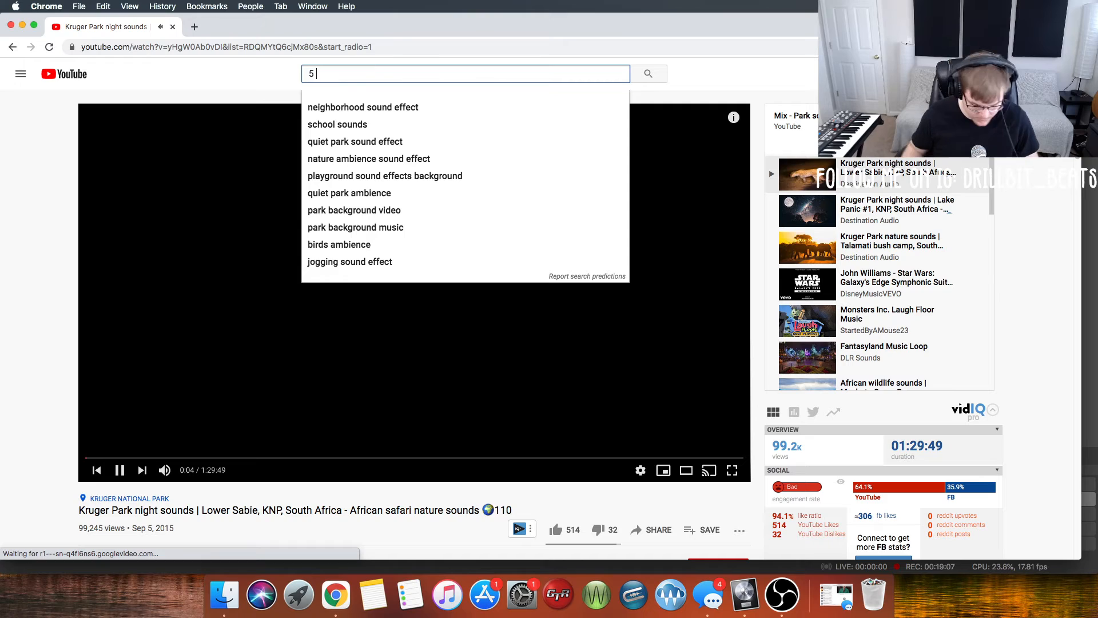
pyautogui.write('MINUTE STREE')
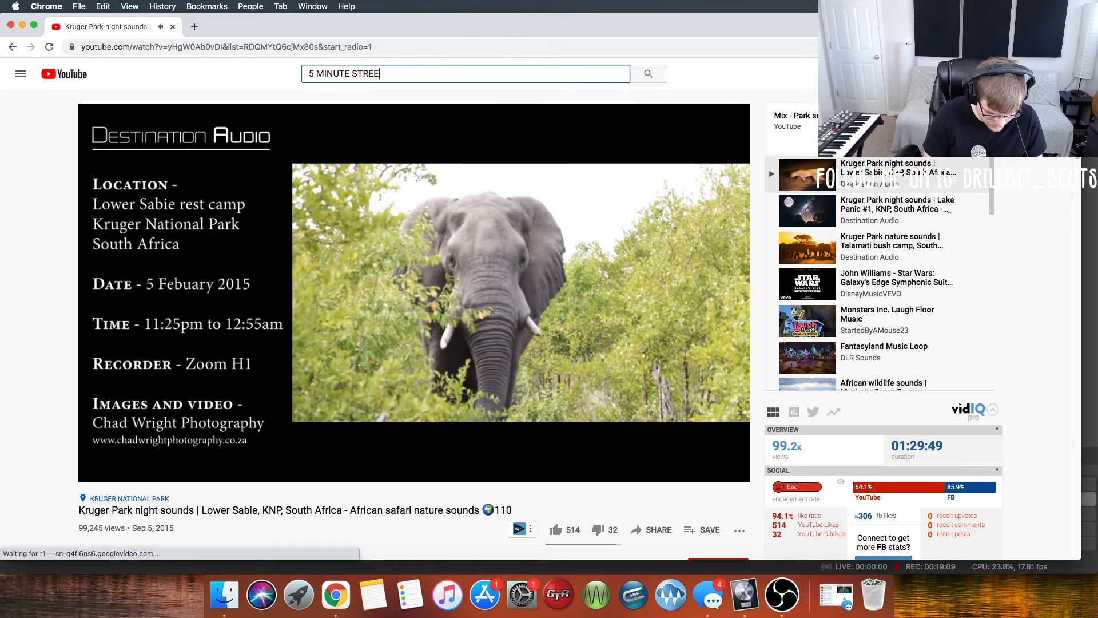
pyautogui.write('T NOISE')
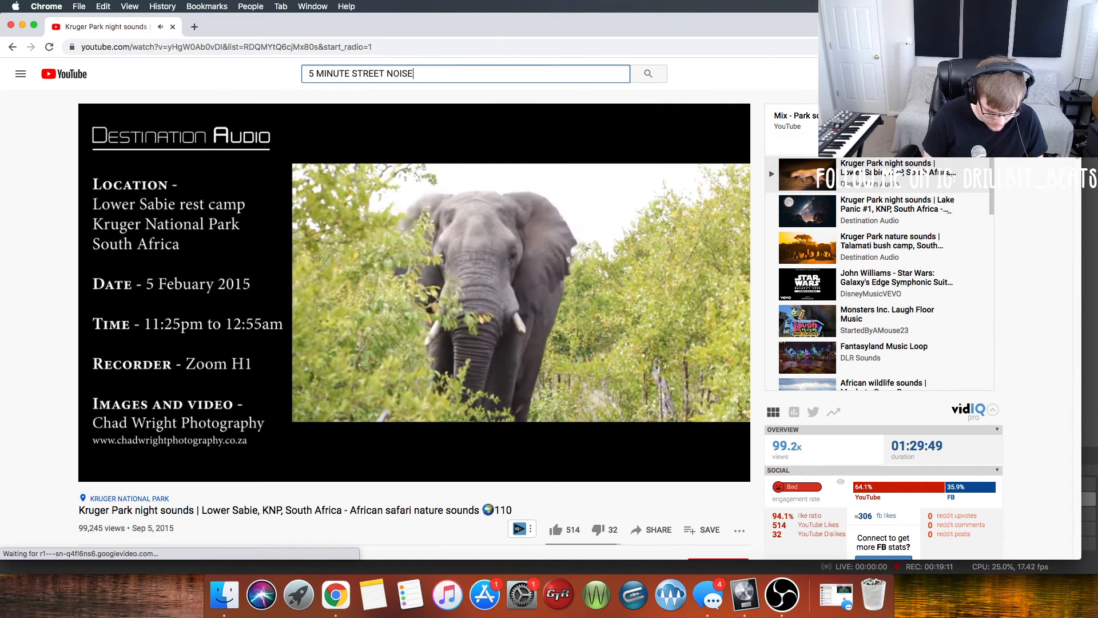
pyautogui.press('Return')
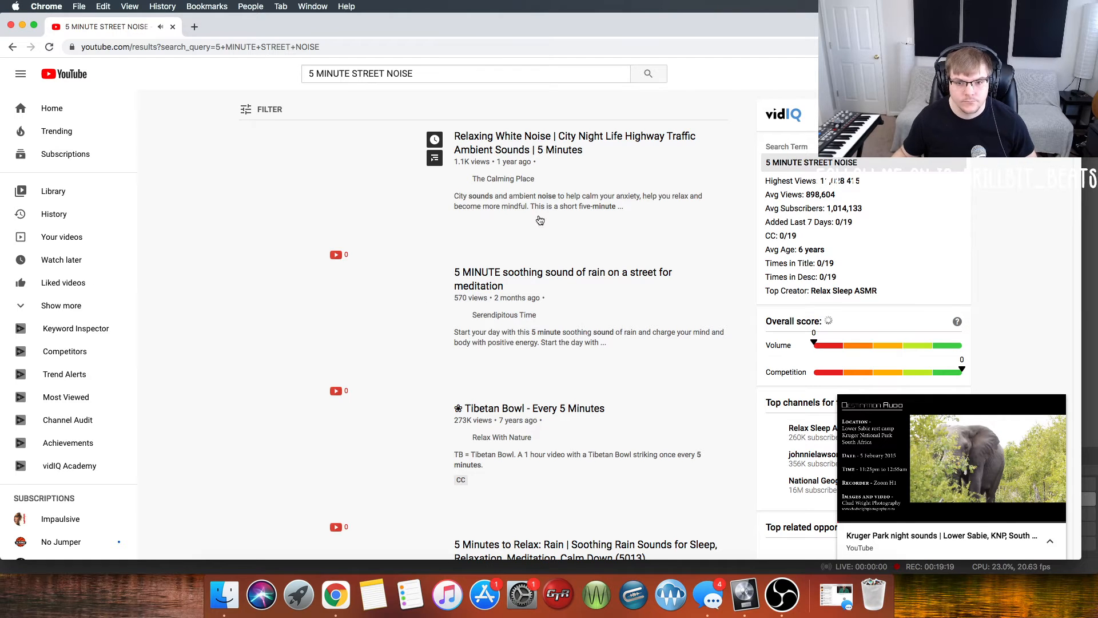
# Open the video "5 MINUTE soothing sound of rain on a street for meditation" and look over its page
pyautogui.click(467, 276)
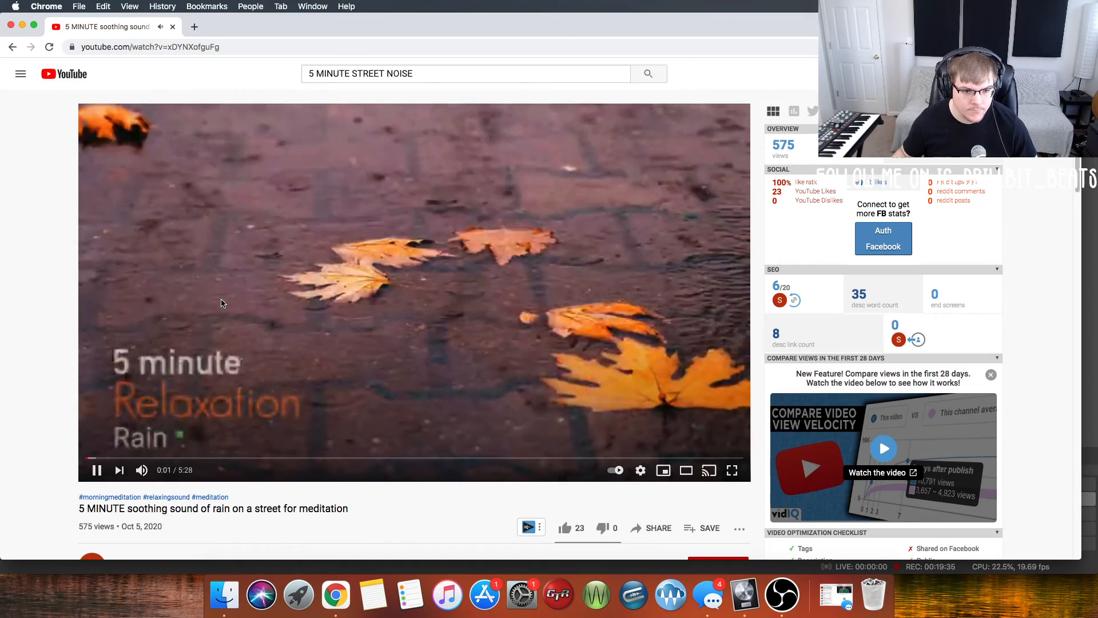
pyautogui.scroll(-5, 47, 317)
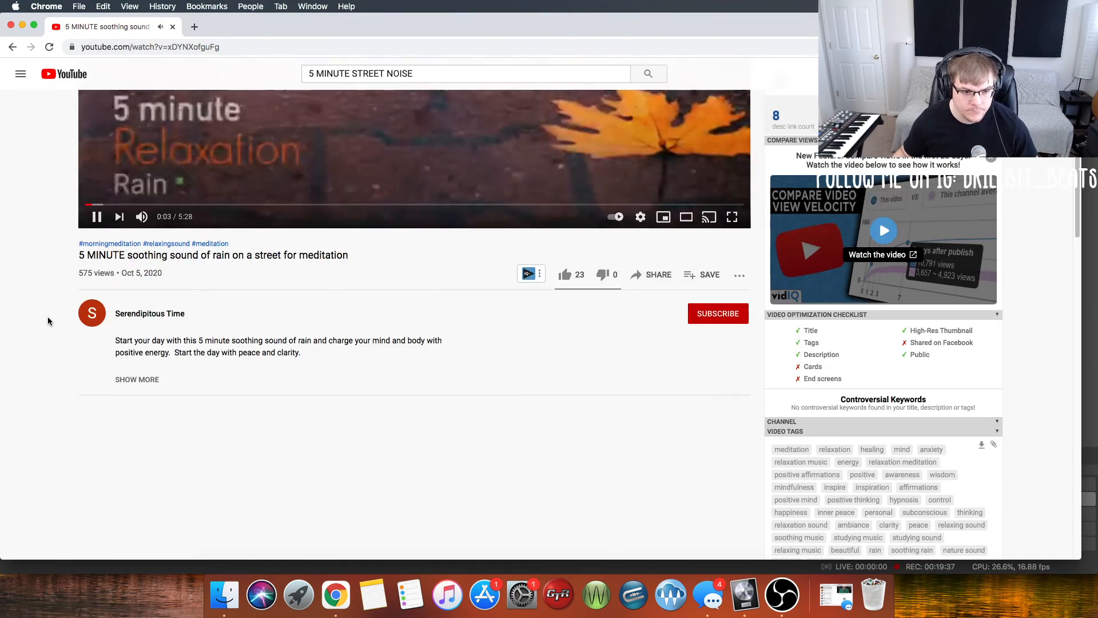
pyautogui.scroll(4, 46, 317)
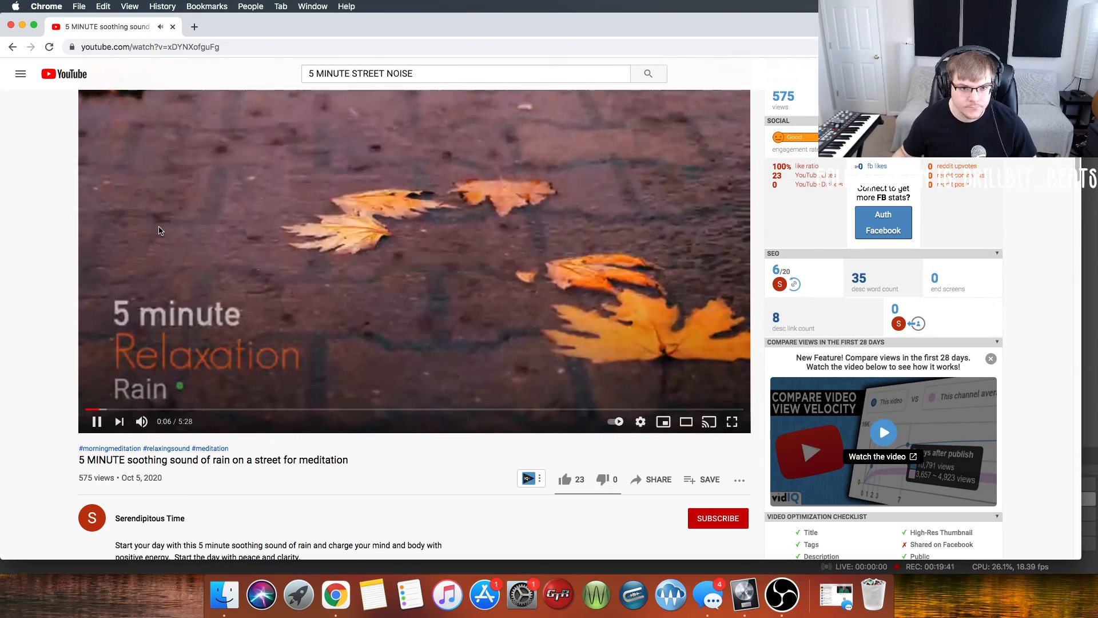
# Search for "YOUTUBE TO MP3" in a new browser tab and open the ytmp3.cc converter
pyautogui.click(193, 27)
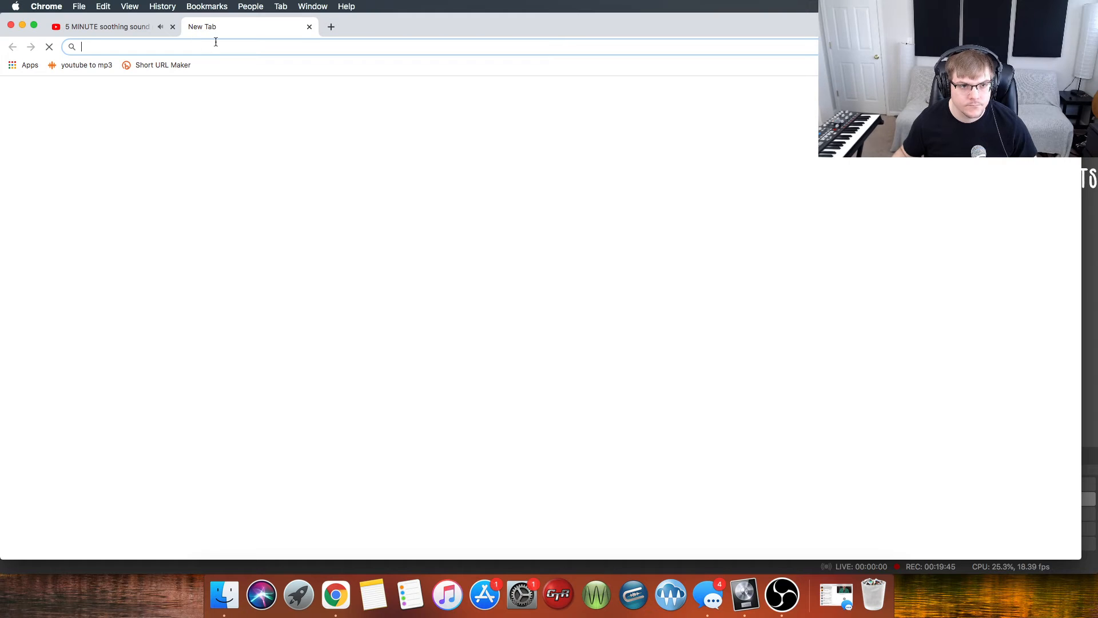
pyautogui.write('YOUTU')
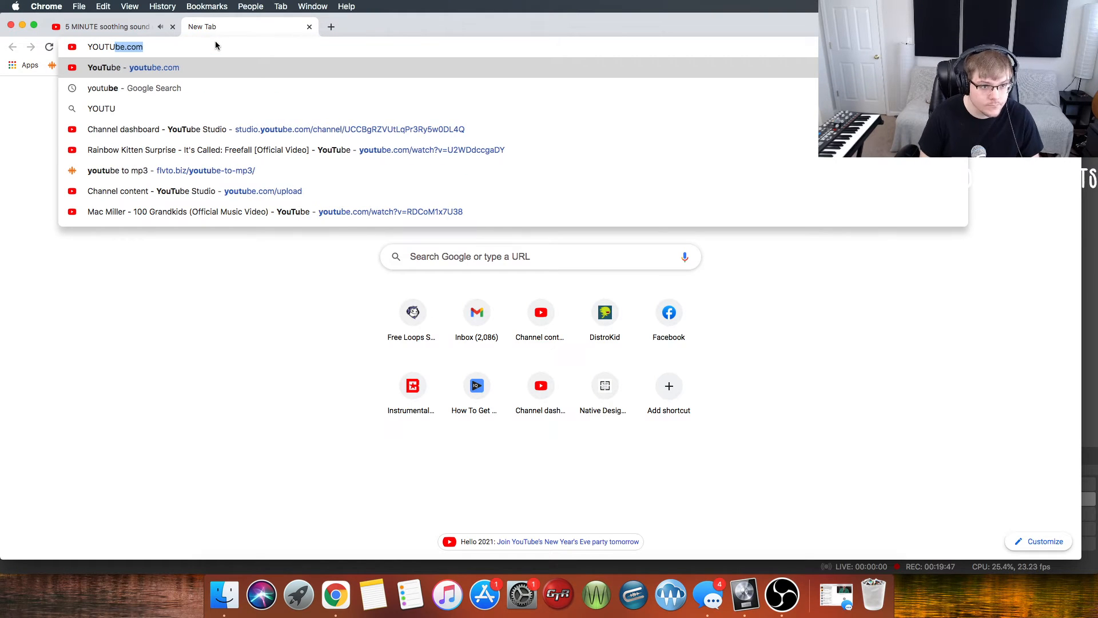
pyautogui.write('BE TO MP3')
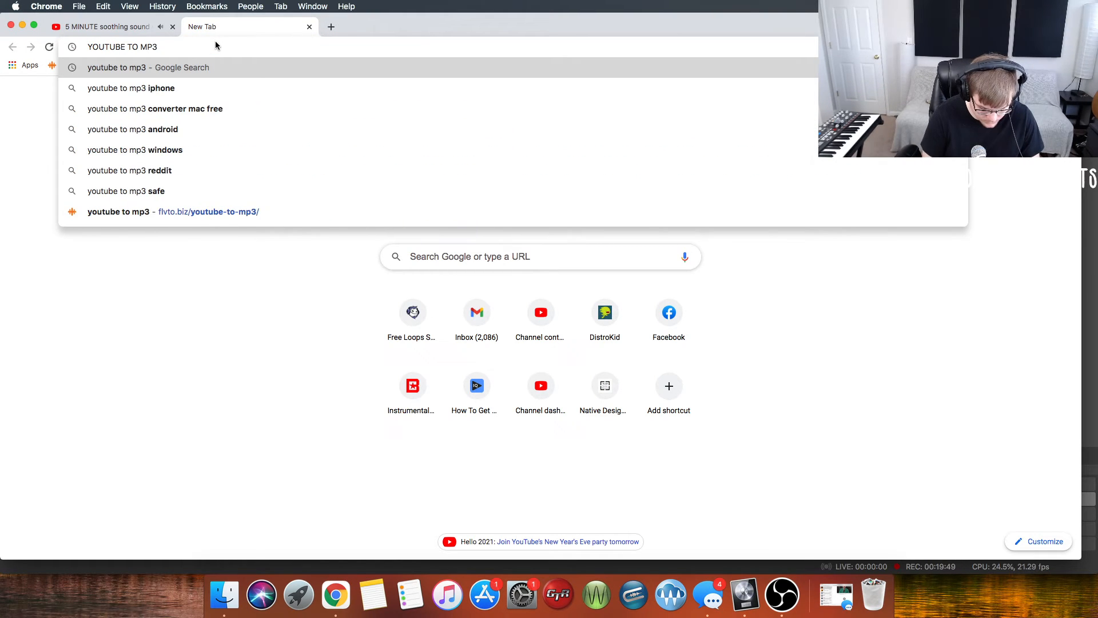
pyautogui.press('Return')
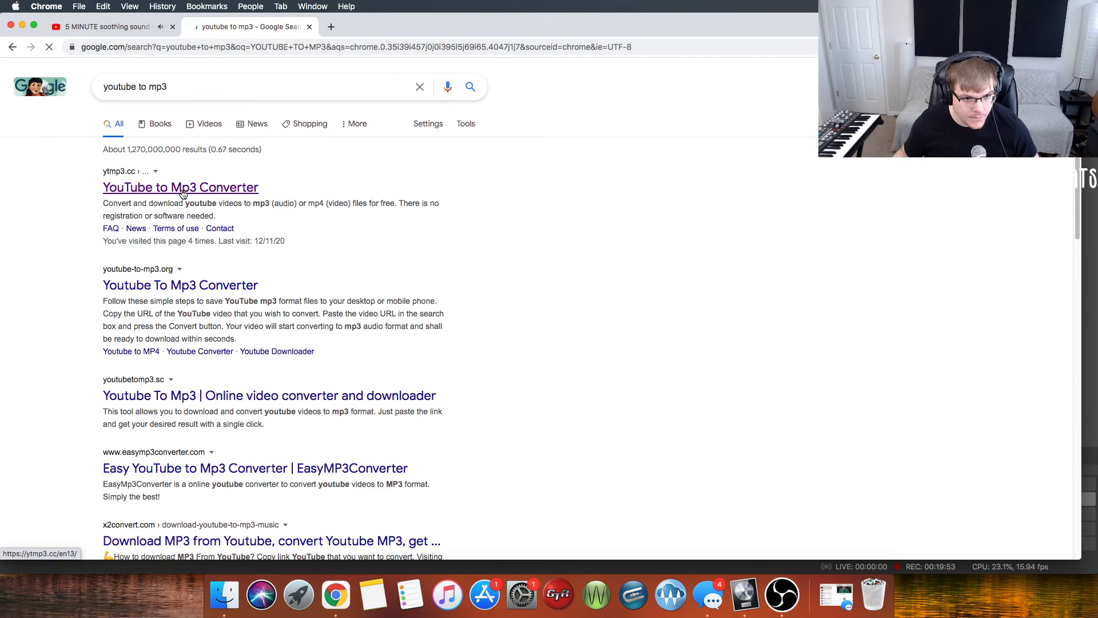
# Copy the street rain video's URL into the YtMp3 converter and convert it to MP3
pyautogui.click(115, 32)
pyautogui.click(123, 48)
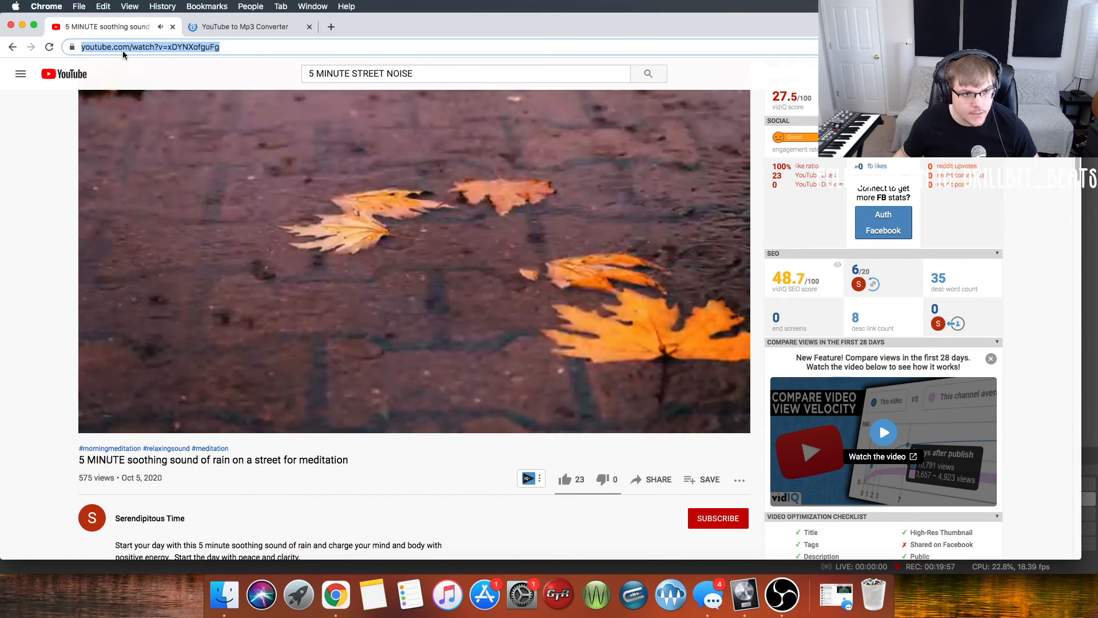
pyautogui.rightClick(123, 50)
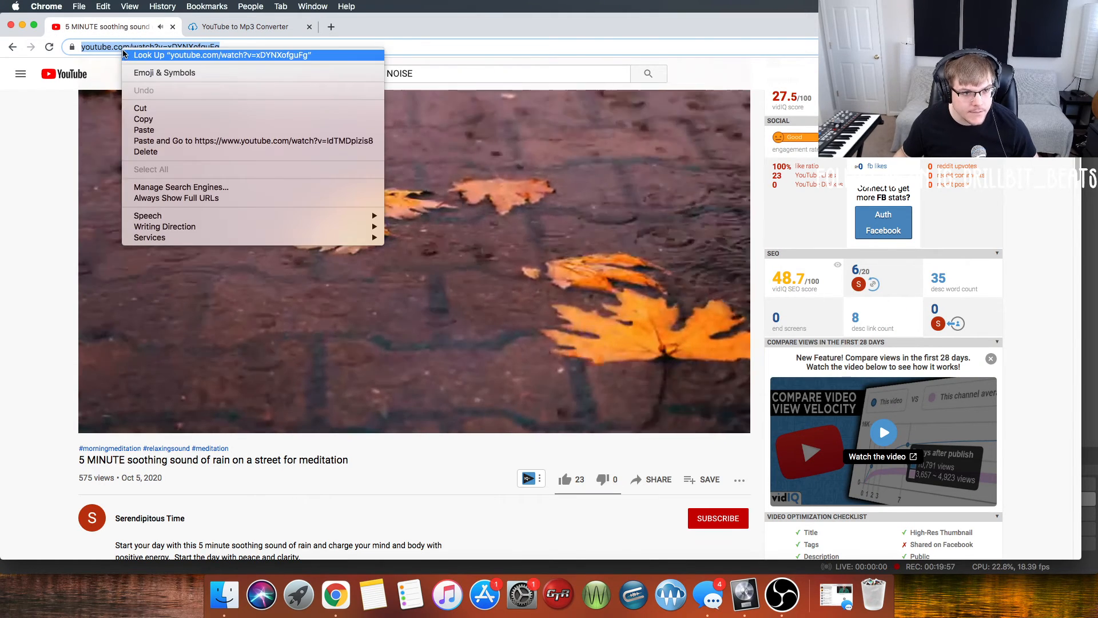
pyautogui.click(143, 119)
pyautogui.click(215, 29)
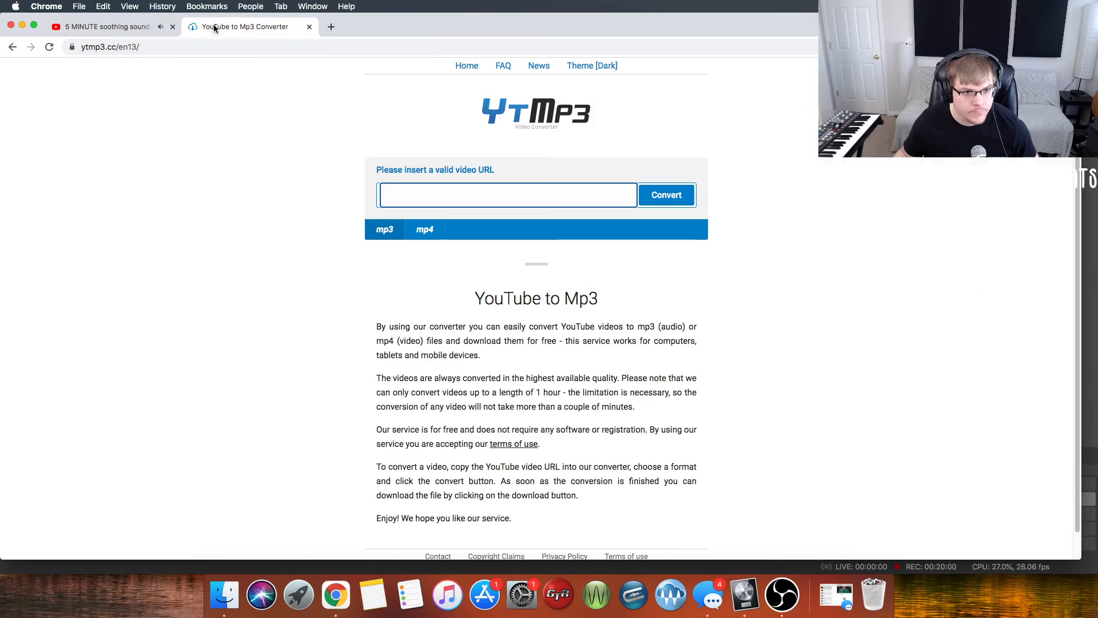
pyautogui.rightClick(393, 195)
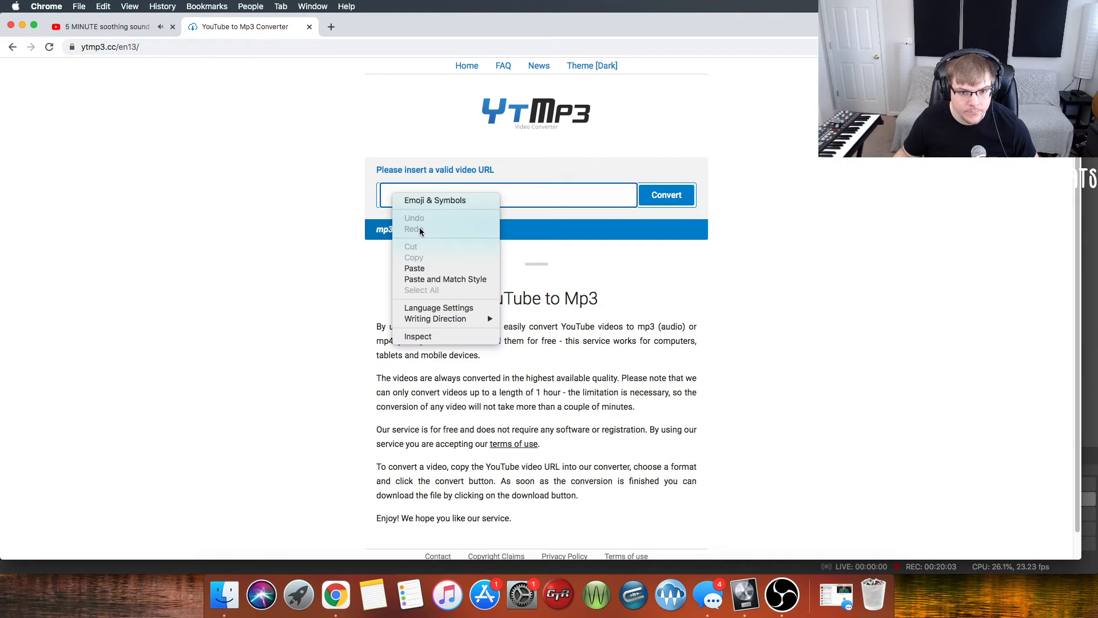
pyautogui.click(424, 269)
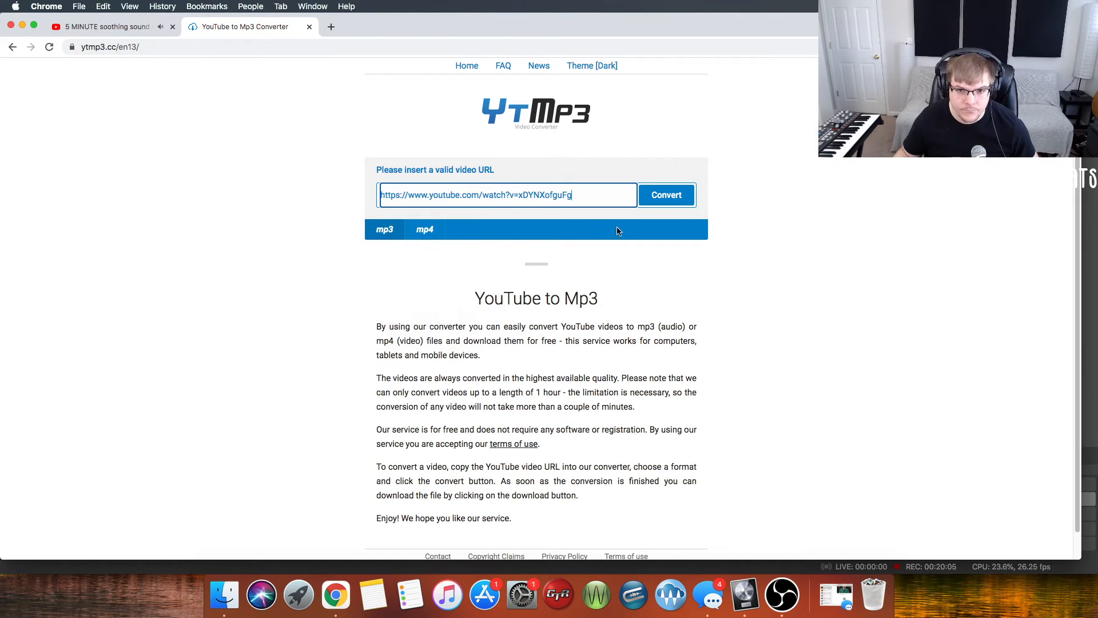
pyautogui.click(661, 200)
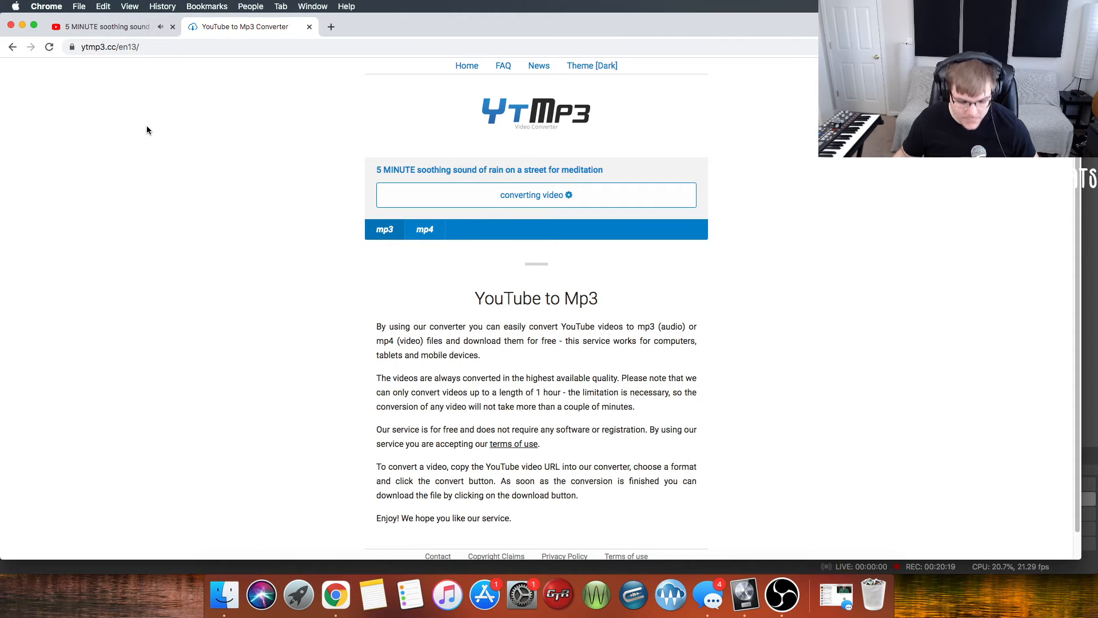
# Check back on the rain video, return to the converter and download the converted MP3
pyautogui.click(102, 29)
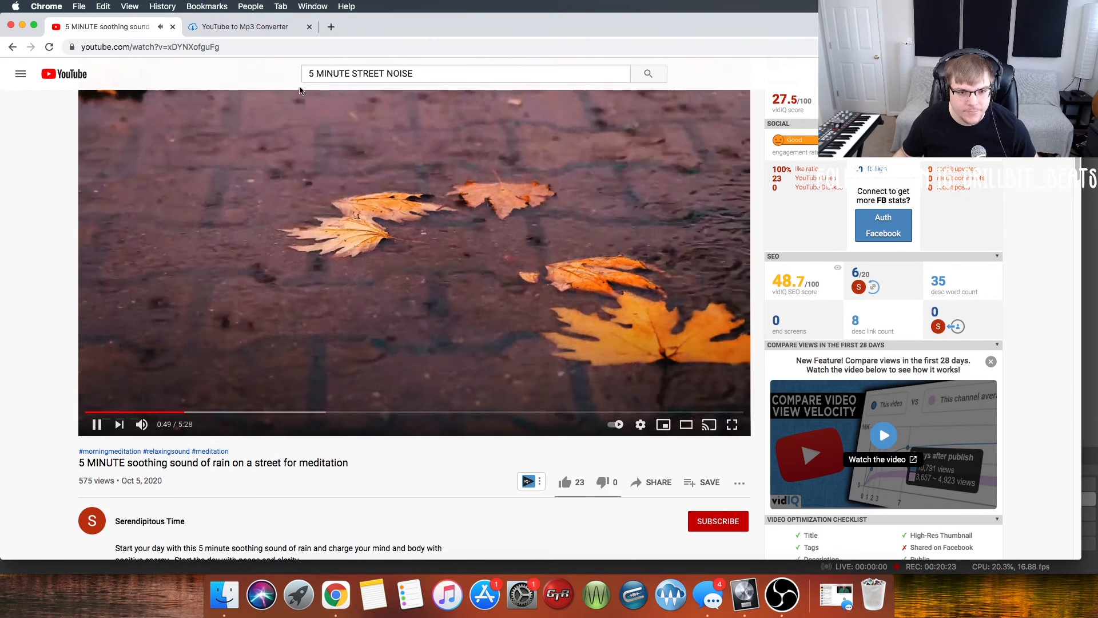
pyautogui.click(239, 30)
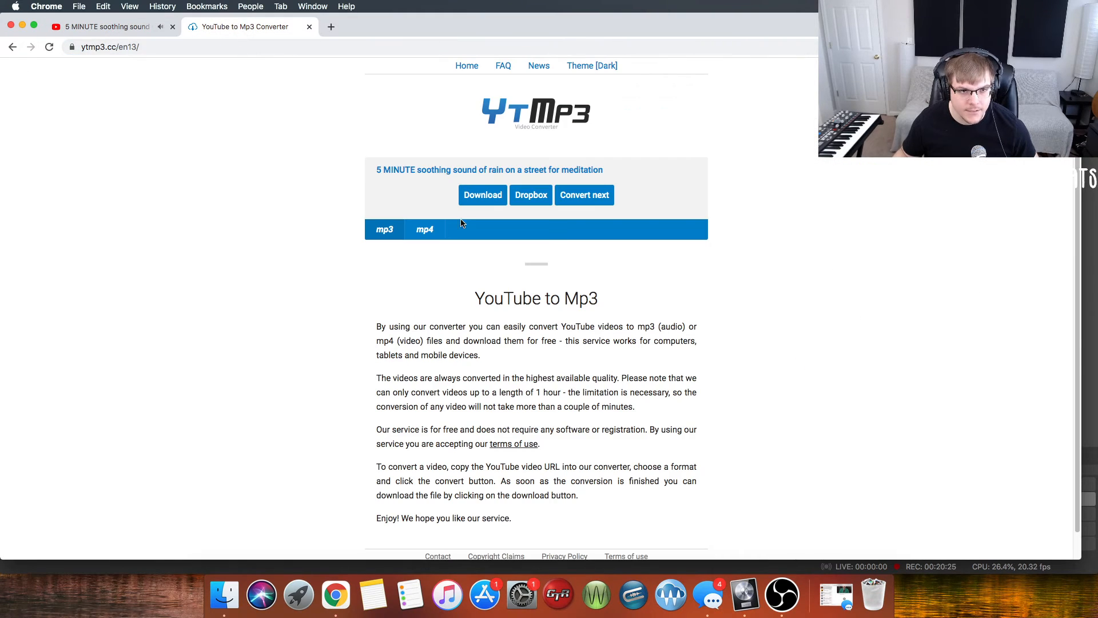
pyautogui.click(485, 195)
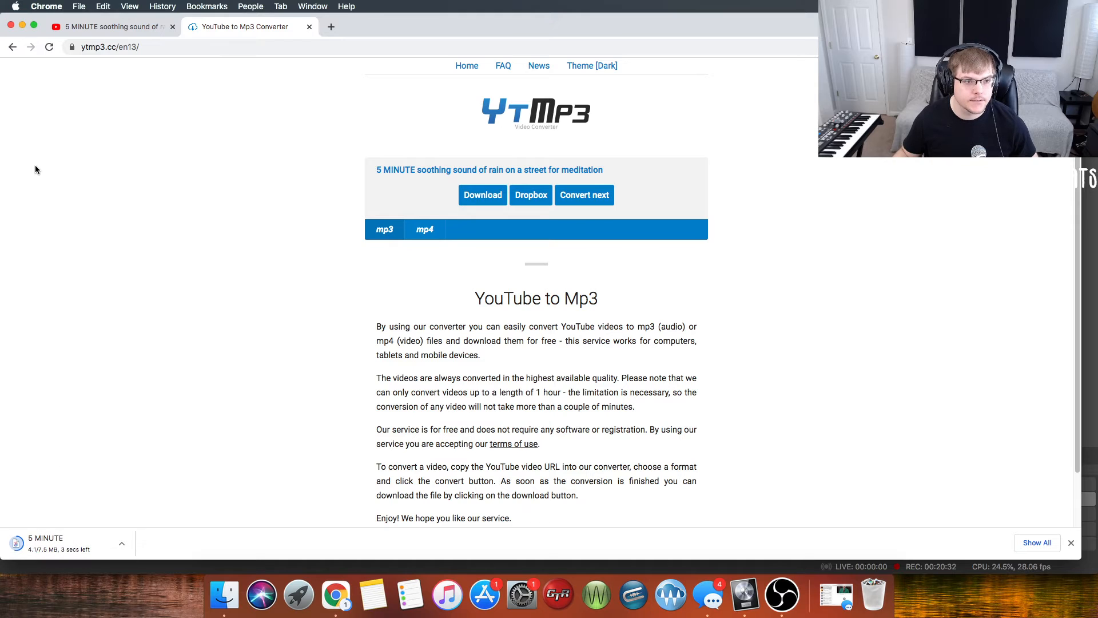
# Bring up Logic Pro X beside the browser and import the downloaded rain MP3 onto a new track at bar 1
pyautogui.moveTo(23, 16); pyautogui.dragTo(315, 24)
pyautogui.click(743, 595)
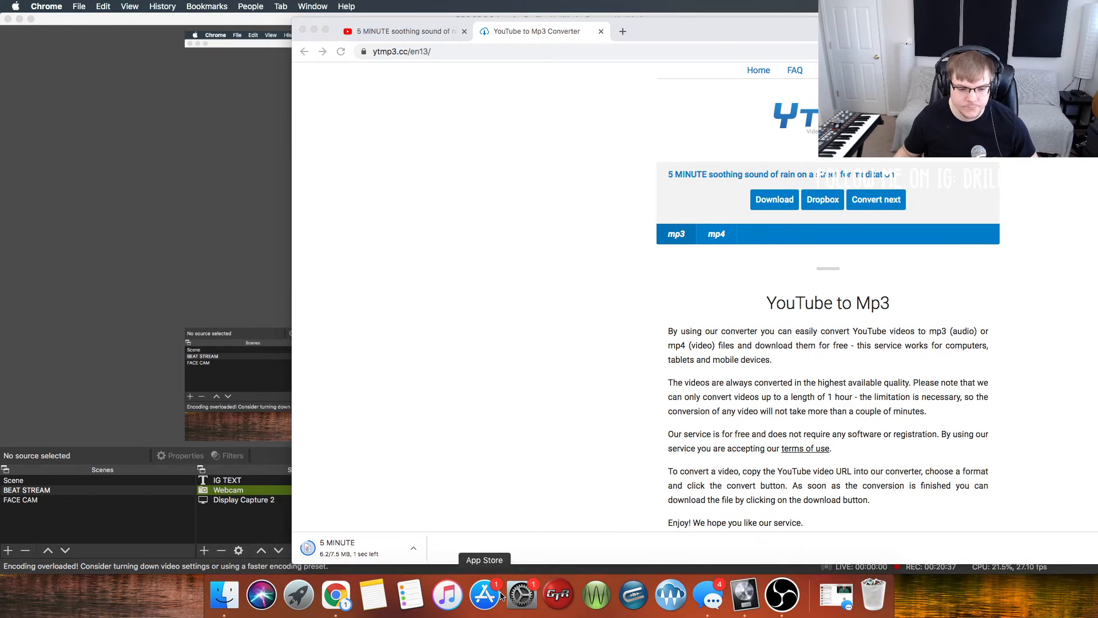
pyautogui.click(336, 595)
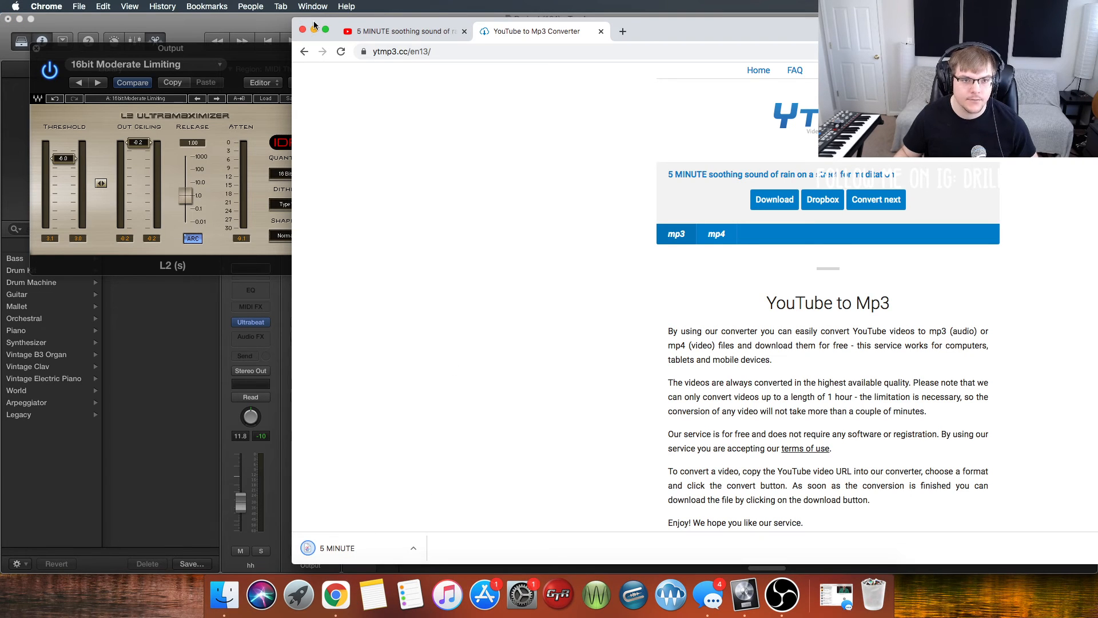
pyautogui.moveTo(314, 23); pyautogui.dragTo(860, 24)
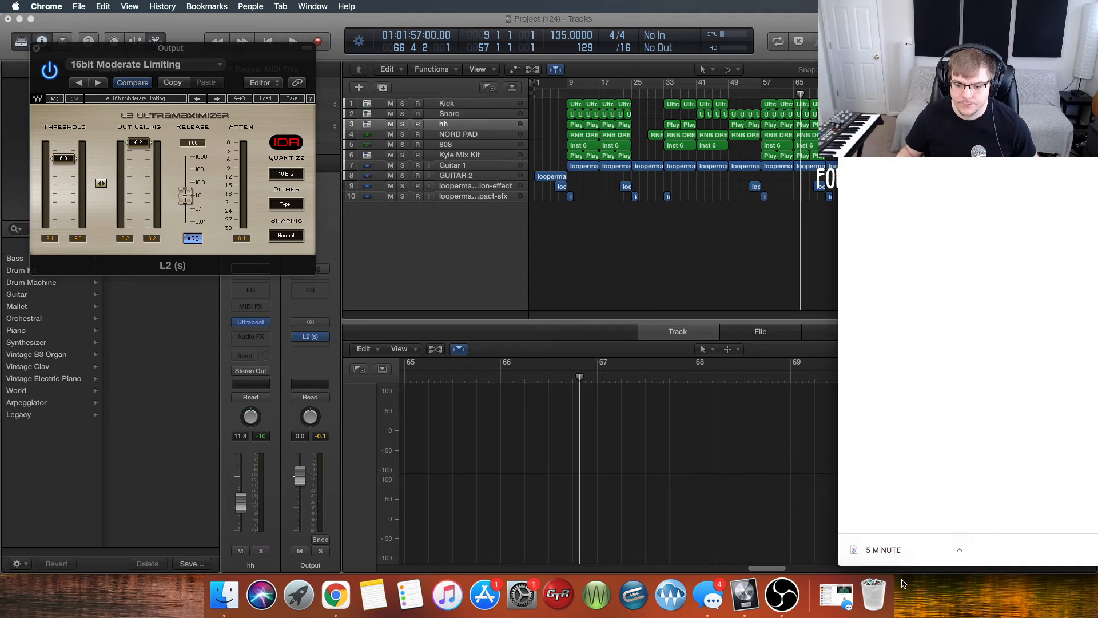
pyautogui.moveTo(898, 554); pyautogui.dragTo(339, 591)
# Quit Chrome, check the recording in OBS and return to the Logic Pro X project
pyautogui.rightClick(338, 596)
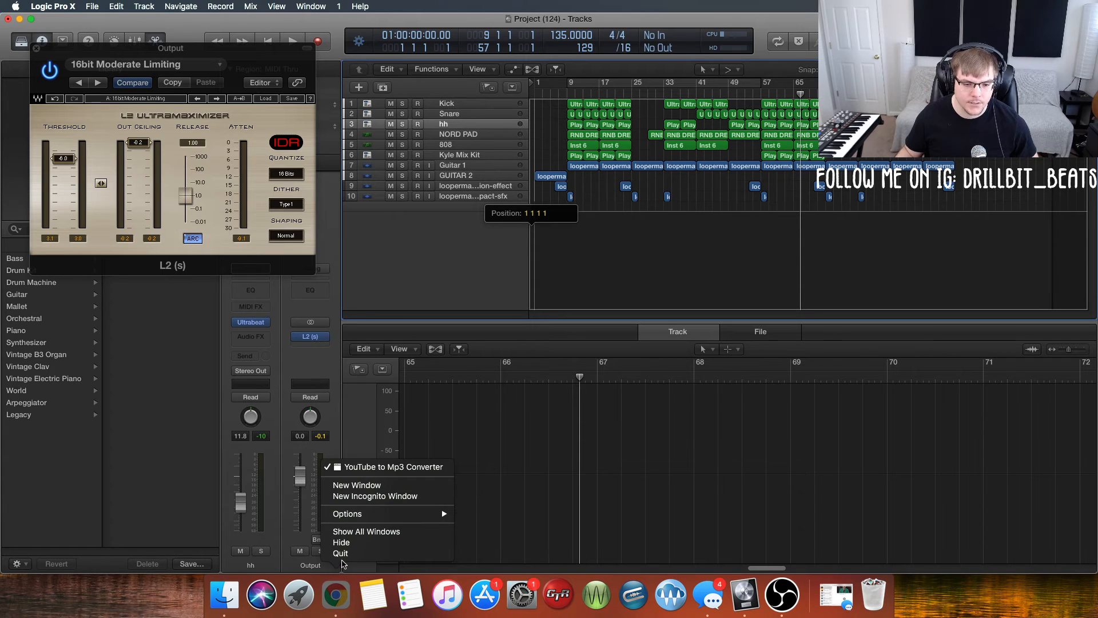
pyautogui.click(342, 554)
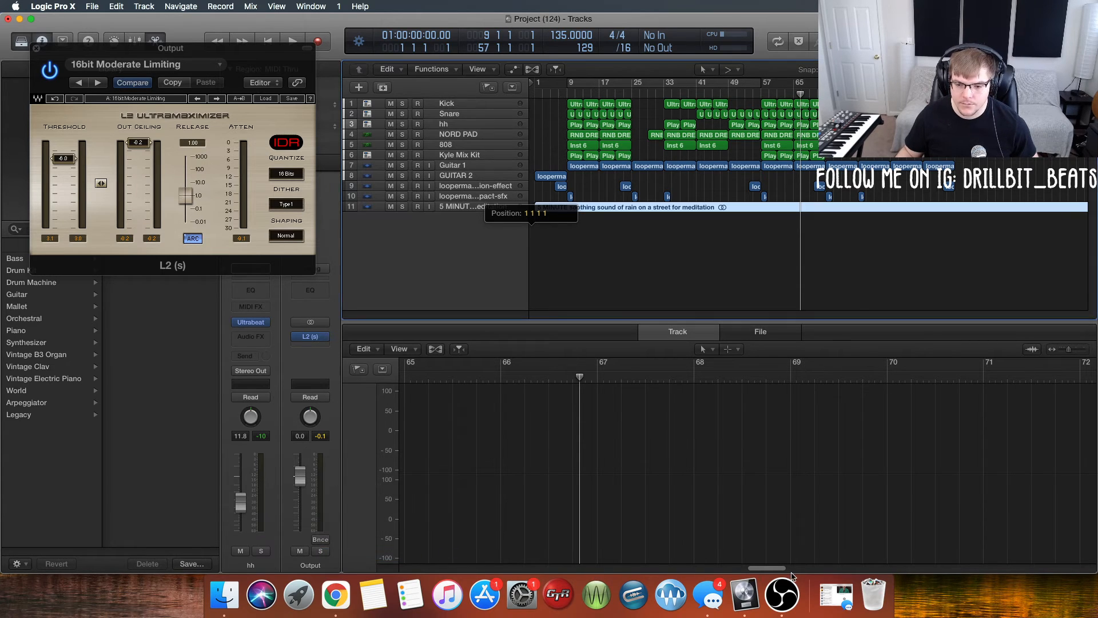
pyautogui.click(782, 595)
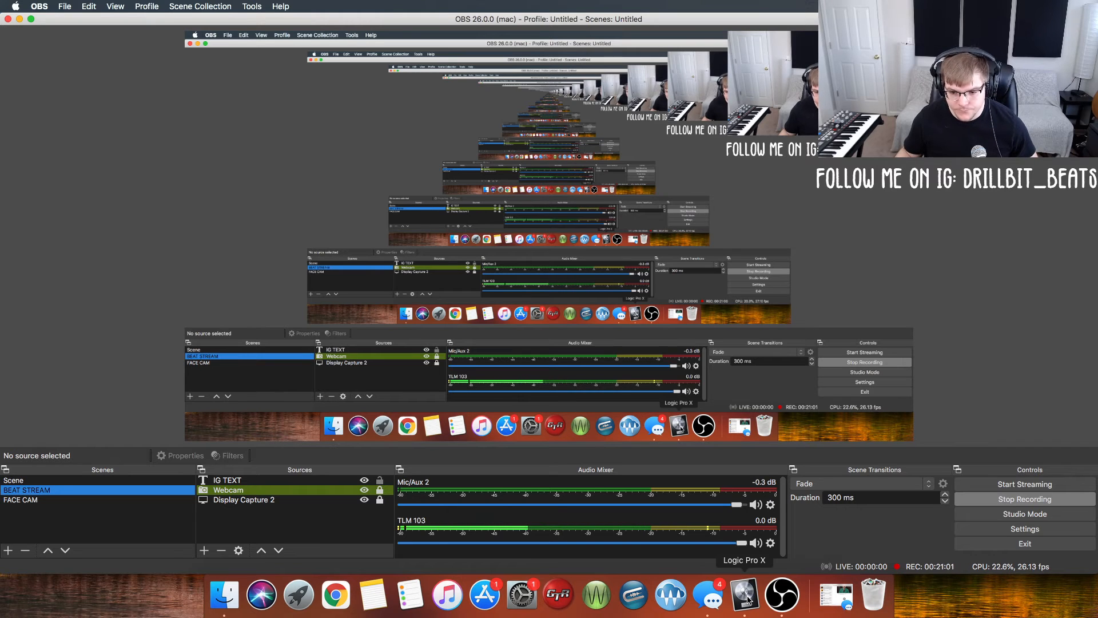
pyautogui.click(746, 598)
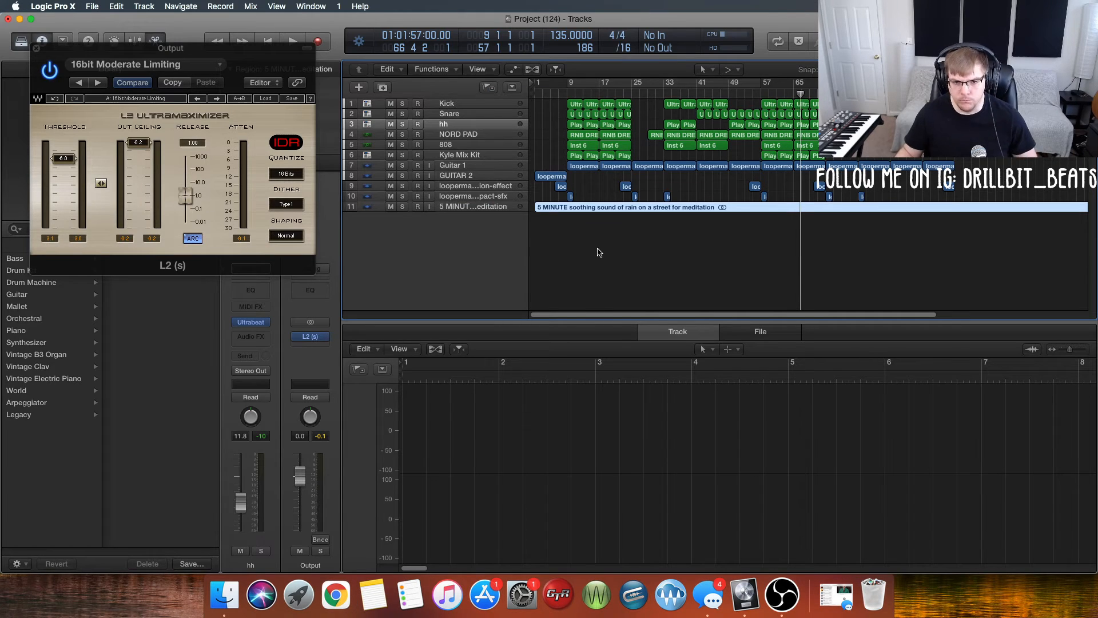
# Play the beat from bar 1 and lower the rain track's volume to about -38 dB
pyautogui.click(532, 119)
pyautogui.click(533, 97)
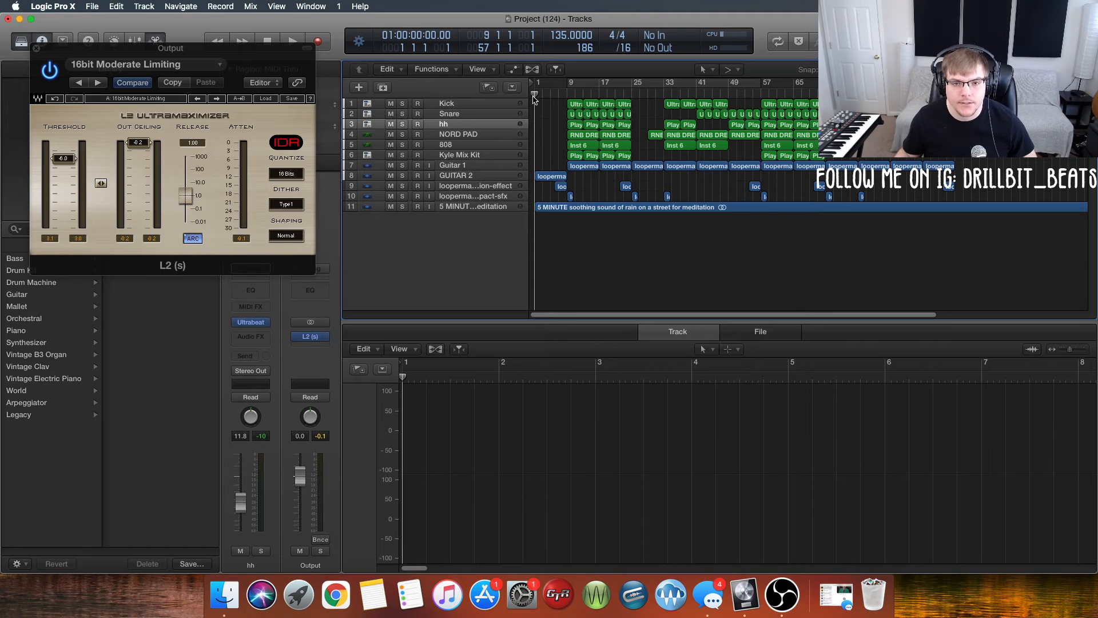
pyautogui.press('space')
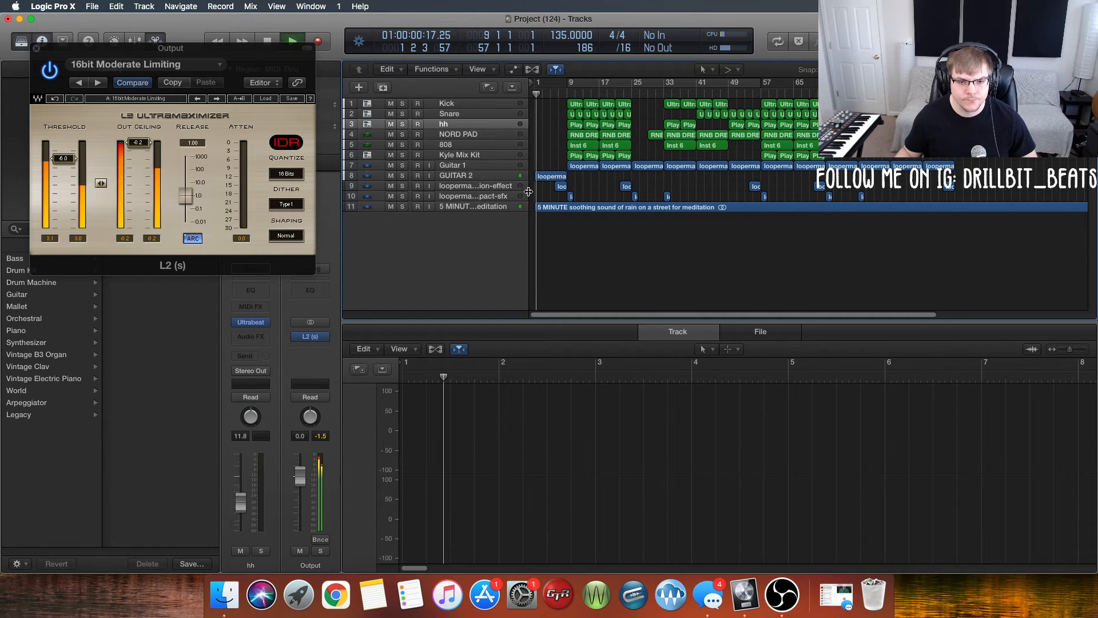
pyautogui.click(473, 210)
pyautogui.press('space')
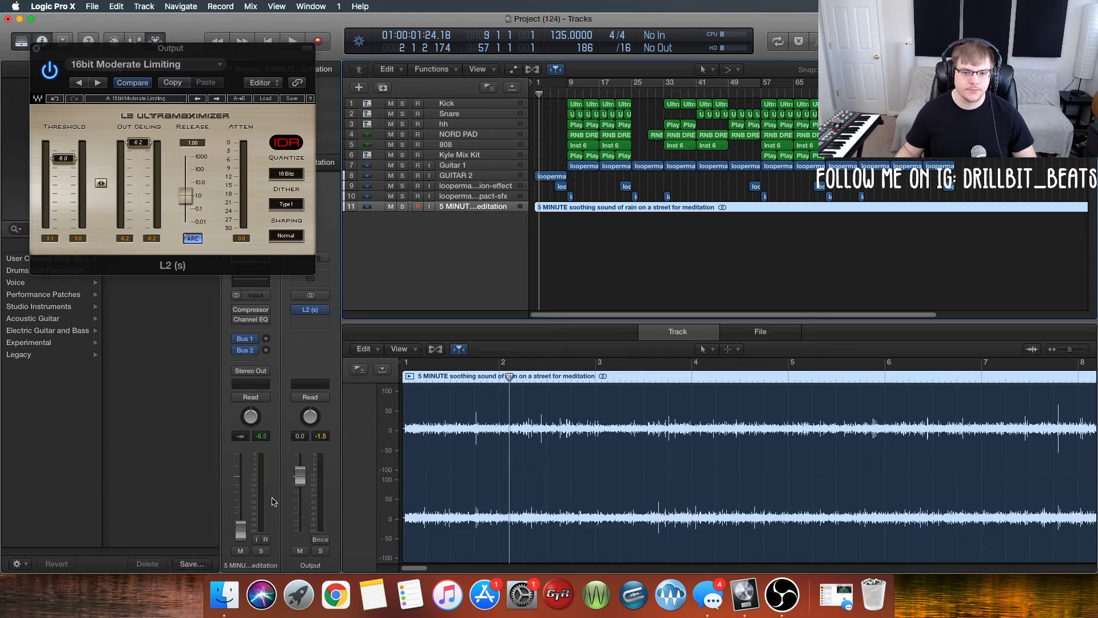
pyautogui.press('space')
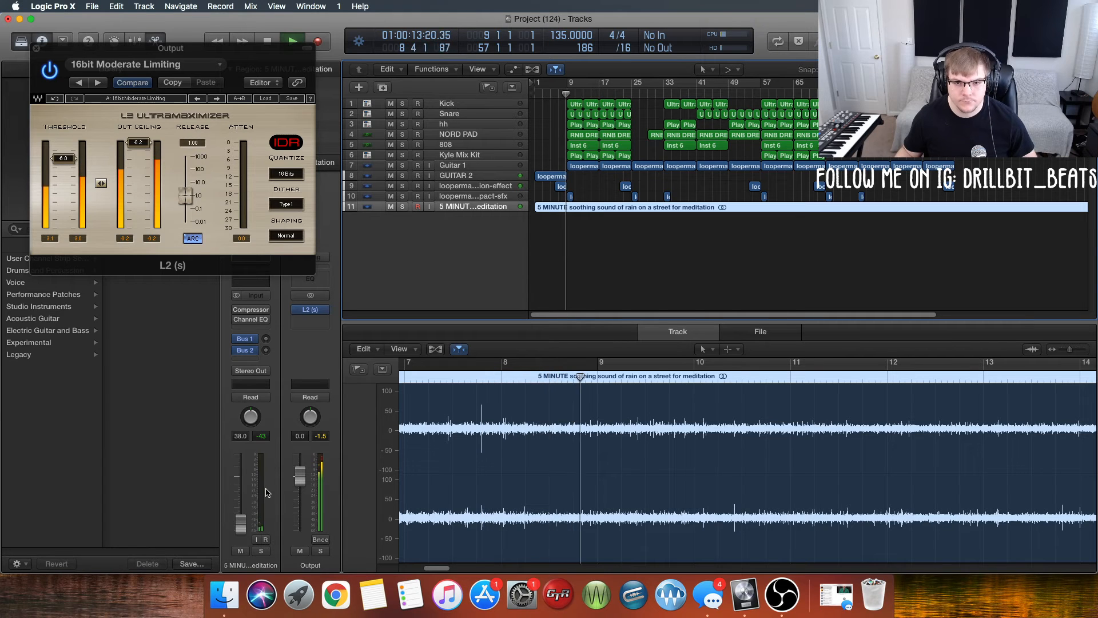
# Split the rain region at bars 9 and 25 and select the section between the two cuts
pyautogui.click(569, 95)
pyautogui.press('space')
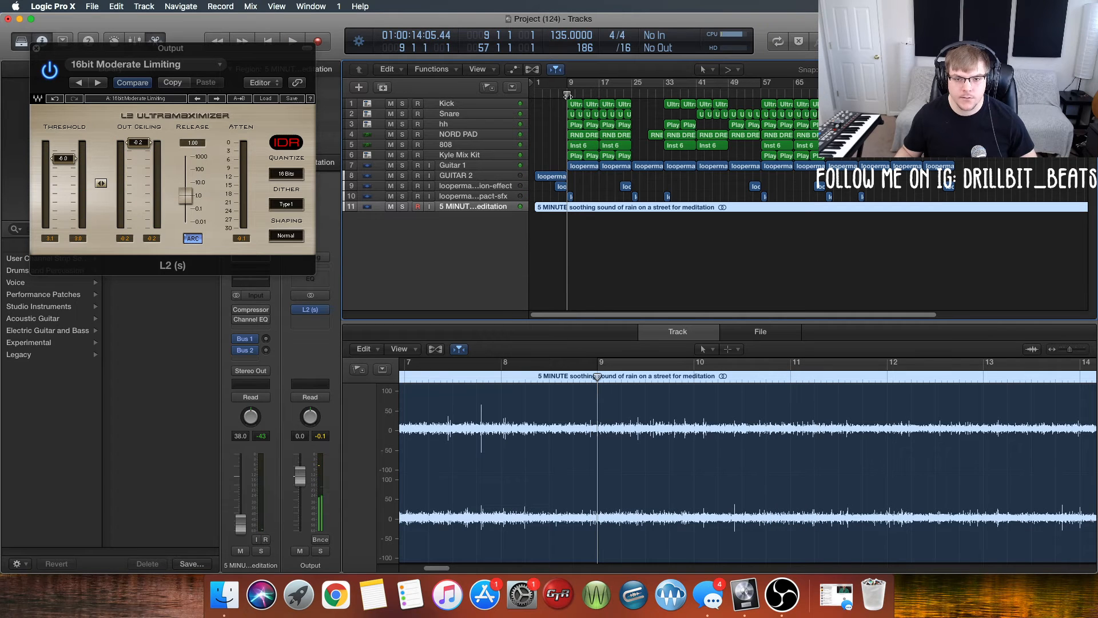
pyautogui.press('super+t')
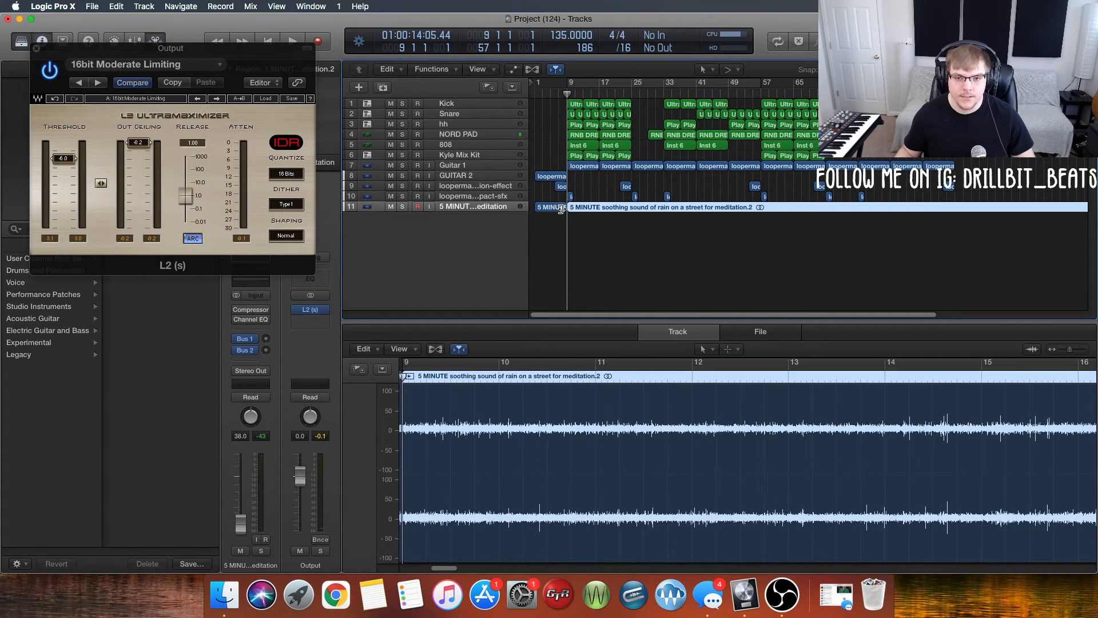
pyautogui.click(632, 92)
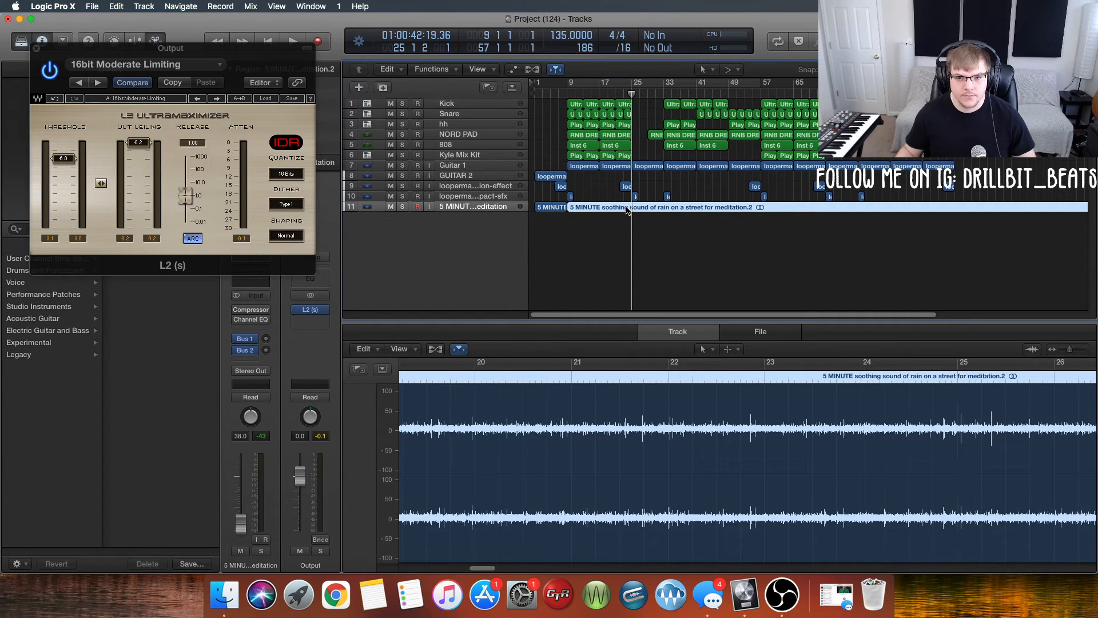
pyautogui.press('super+t')
pyautogui.click(602, 212)
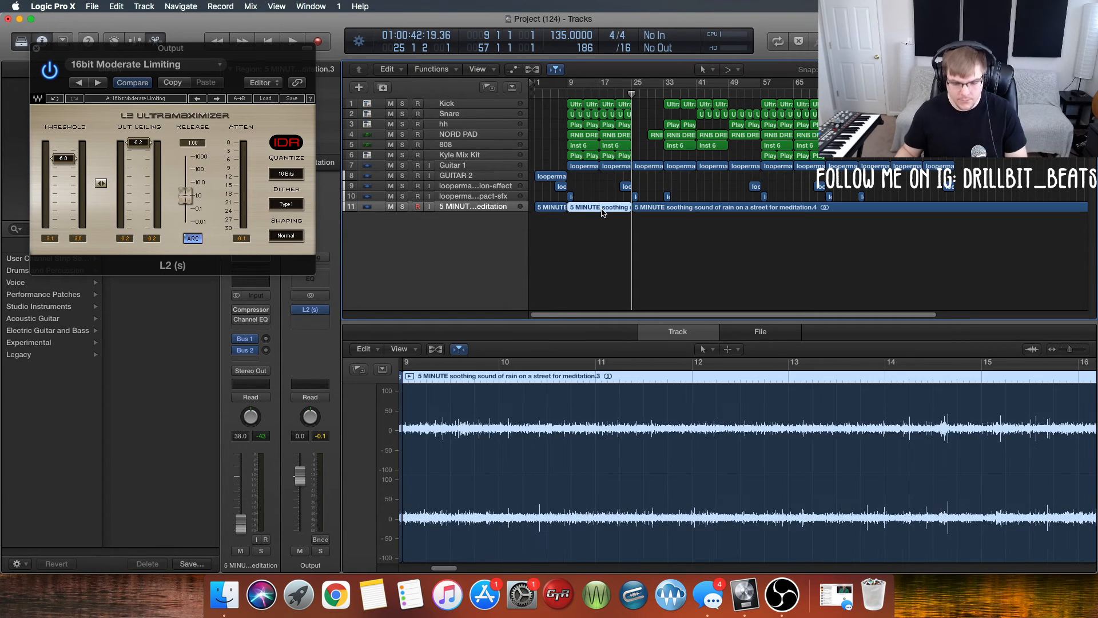
# Delete the rain section between bars 9 and 25 and play the transition into bar 9 to check it
pyautogui.press('Delete')
pyautogui.click(561, 93)
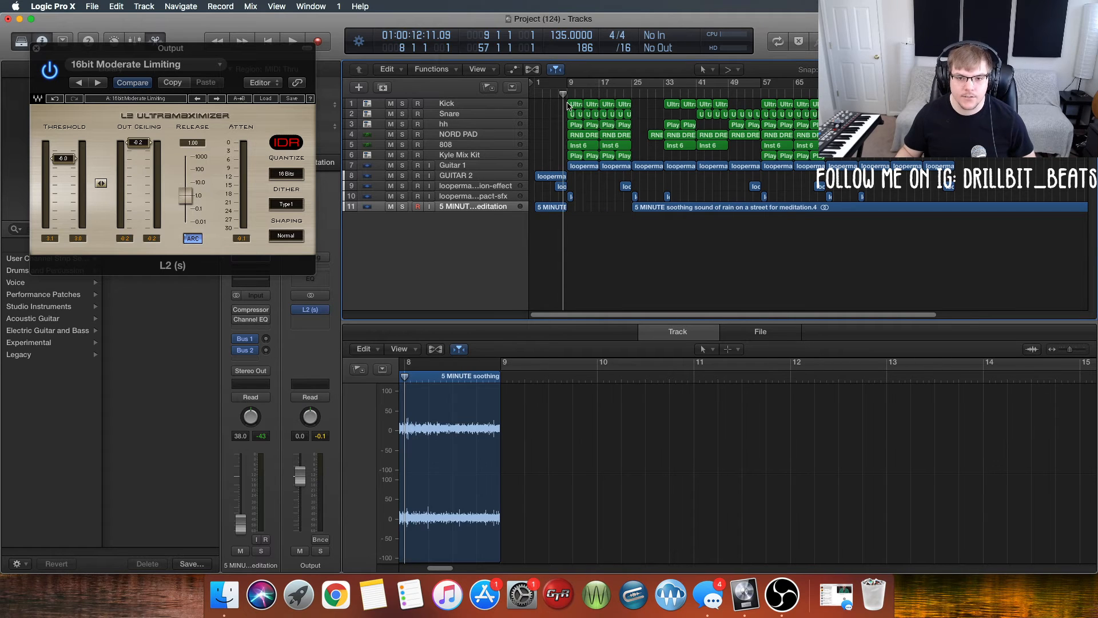
pyautogui.press('space')
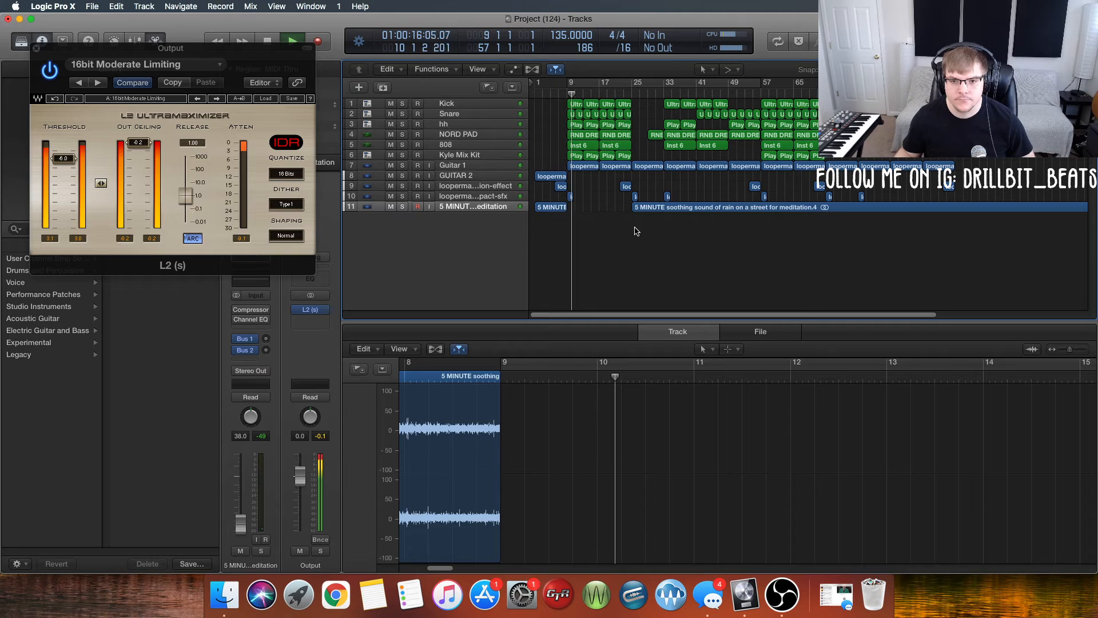
pyautogui.click(663, 93)
pyautogui.press('space')
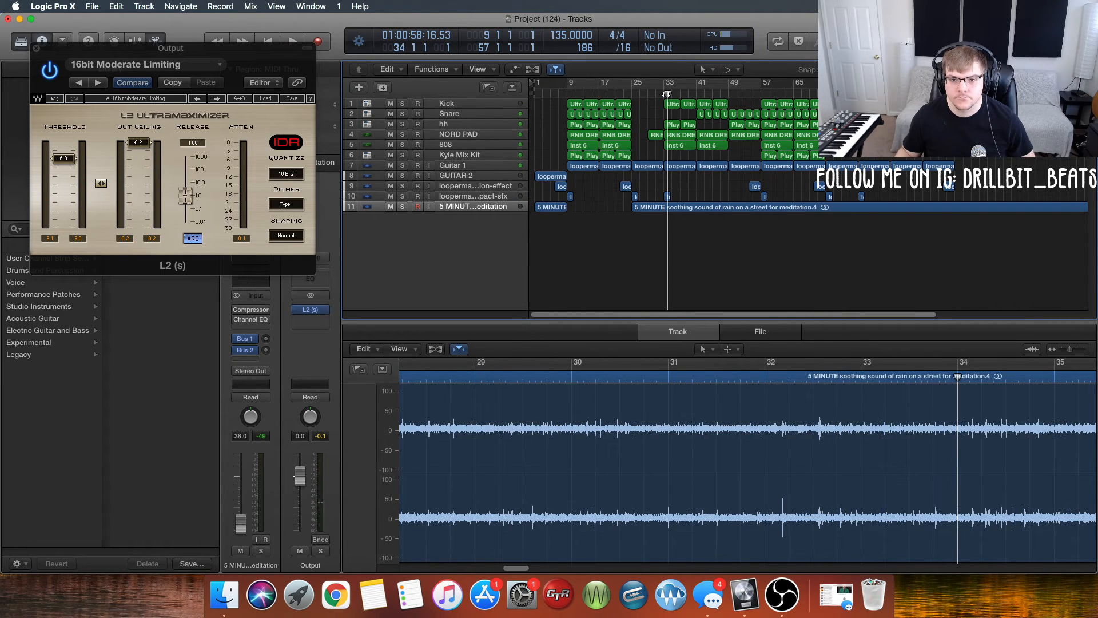
# Split the remaining long rain region at bar 33 and again at about bar 49
pyautogui.click(663, 94)
pyautogui.click(646, 207)
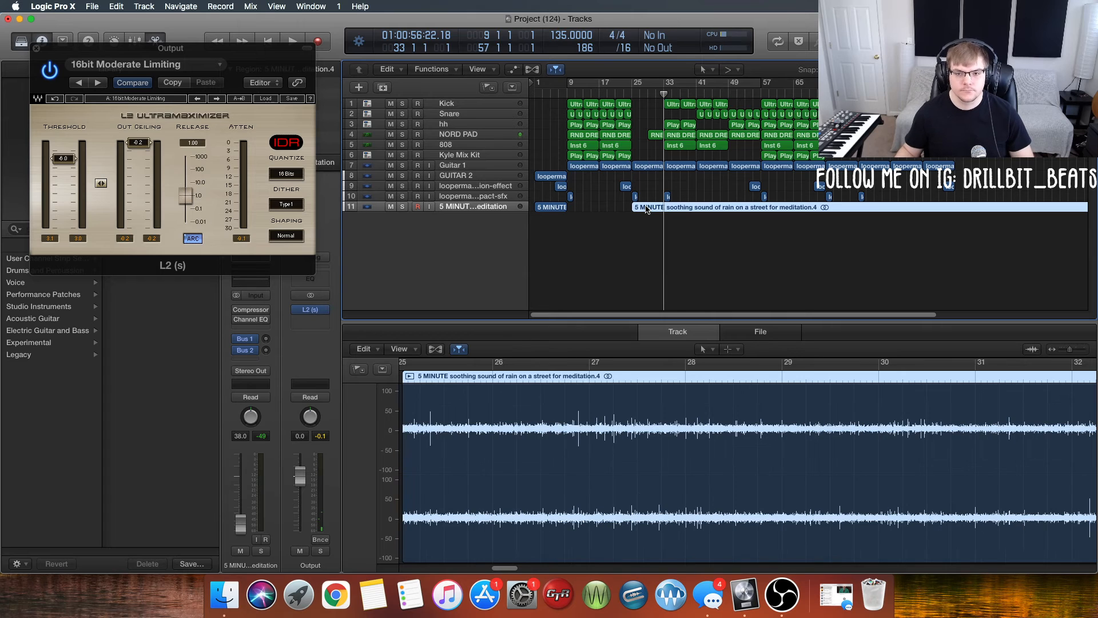
pyautogui.press('super+t')
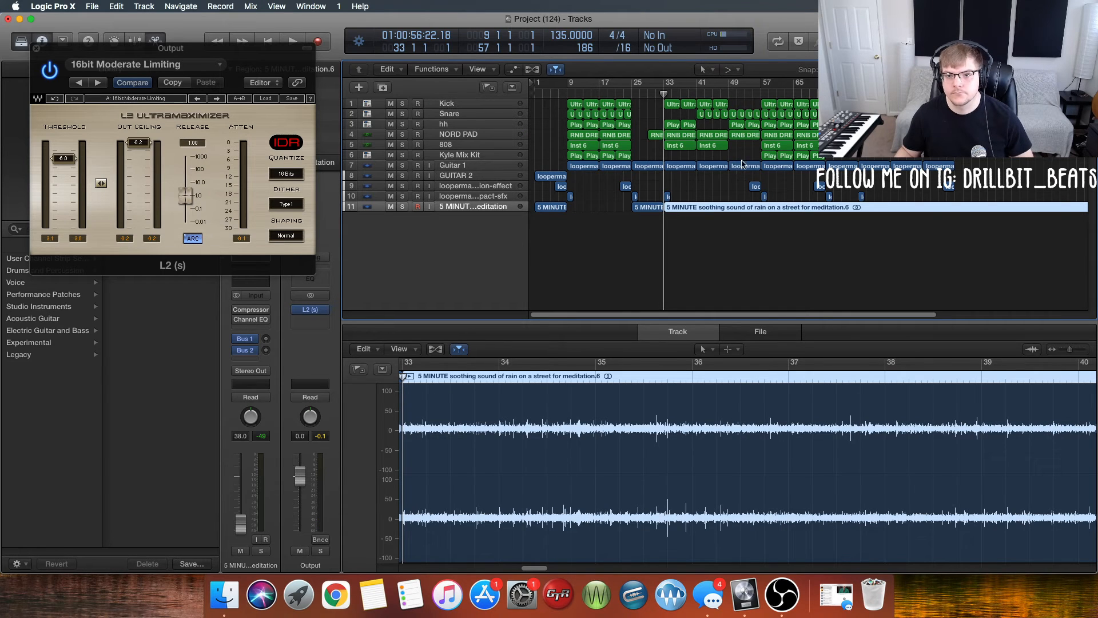
pyautogui.click(728, 92)
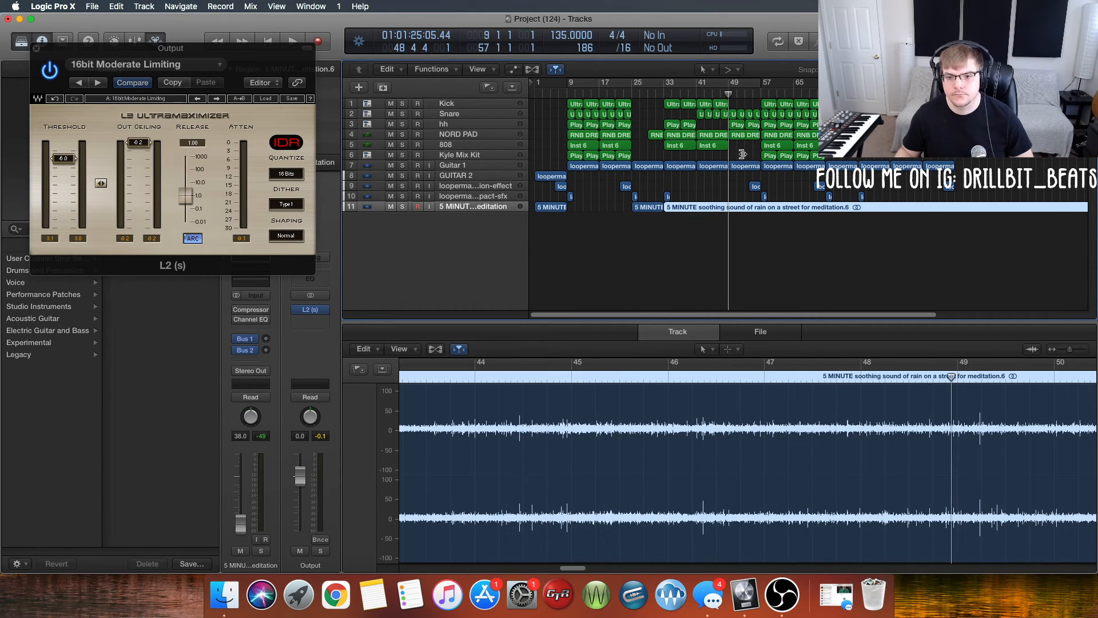
pyautogui.click(745, 211)
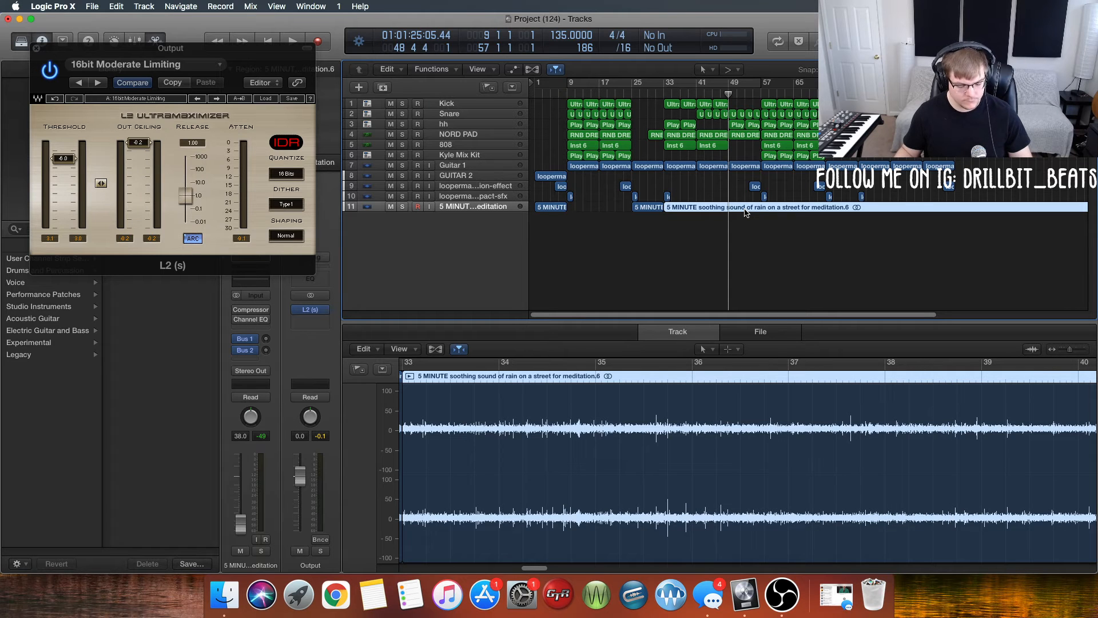
pyautogui.press('super+t')
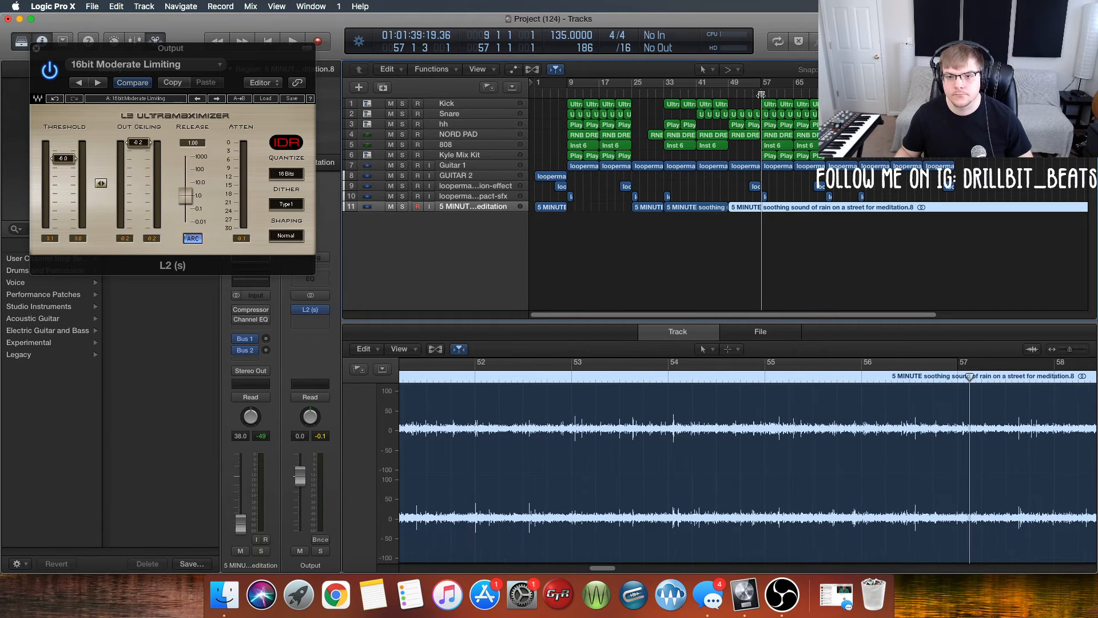
# Split the rain region at bar 57 and delete the rain section between bars 33 and 49
pyautogui.click(761, 96)
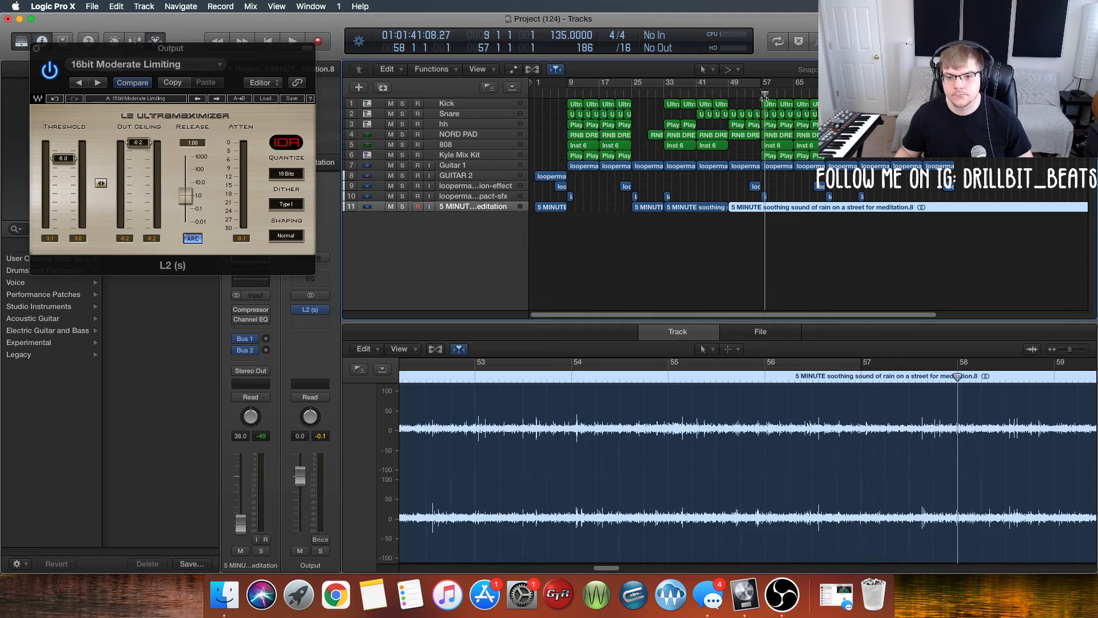
pyautogui.press('super+t')
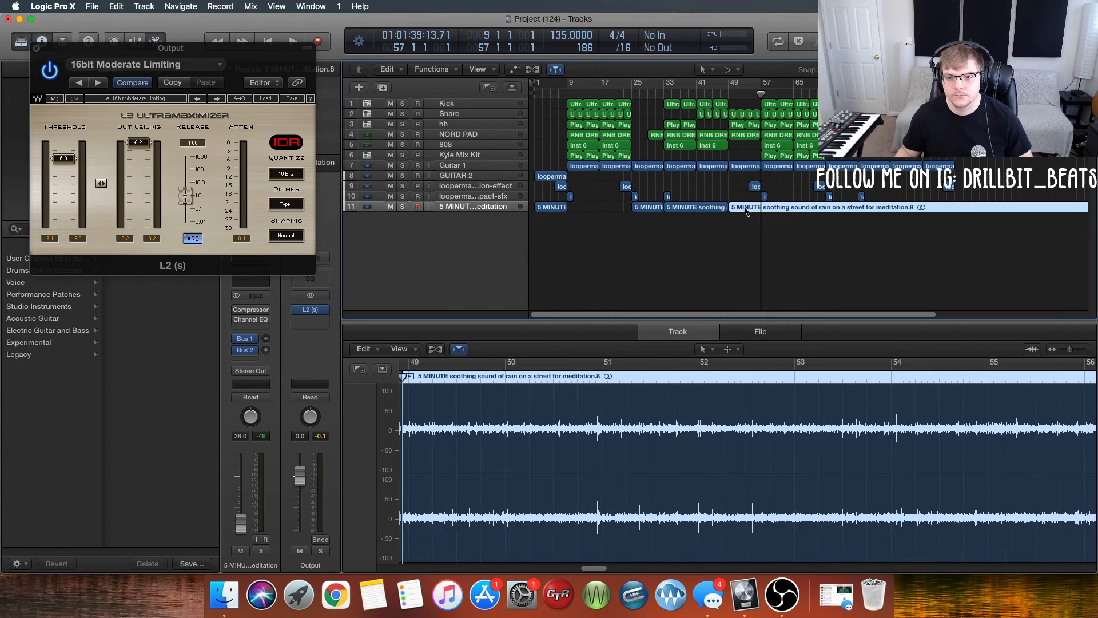
pyautogui.click(745, 211)
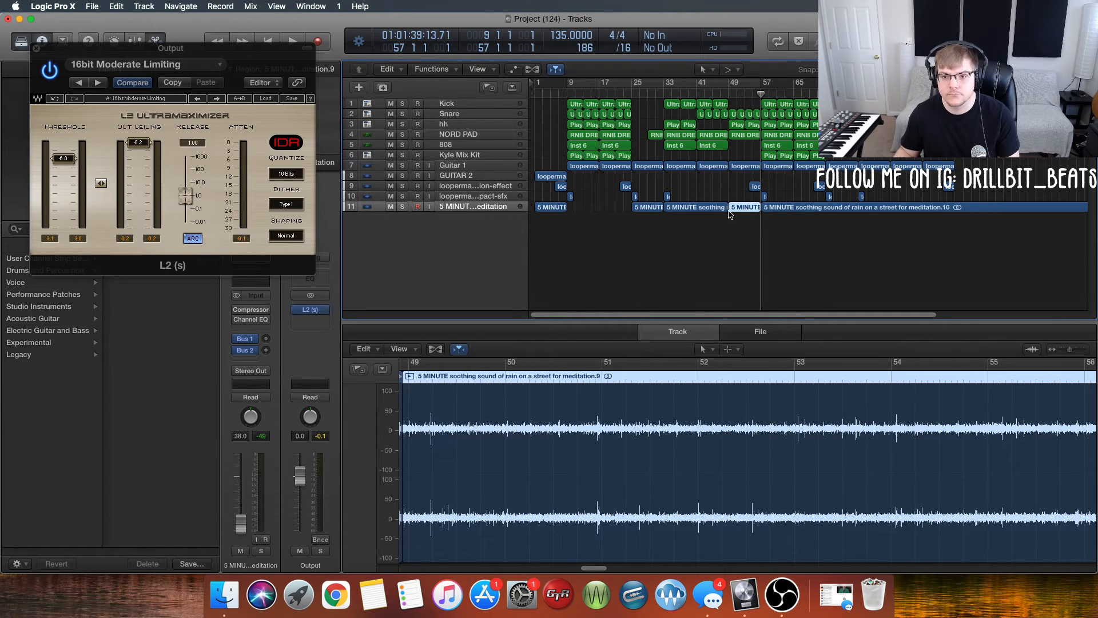
pyautogui.click(709, 212)
pyautogui.press('Delete')
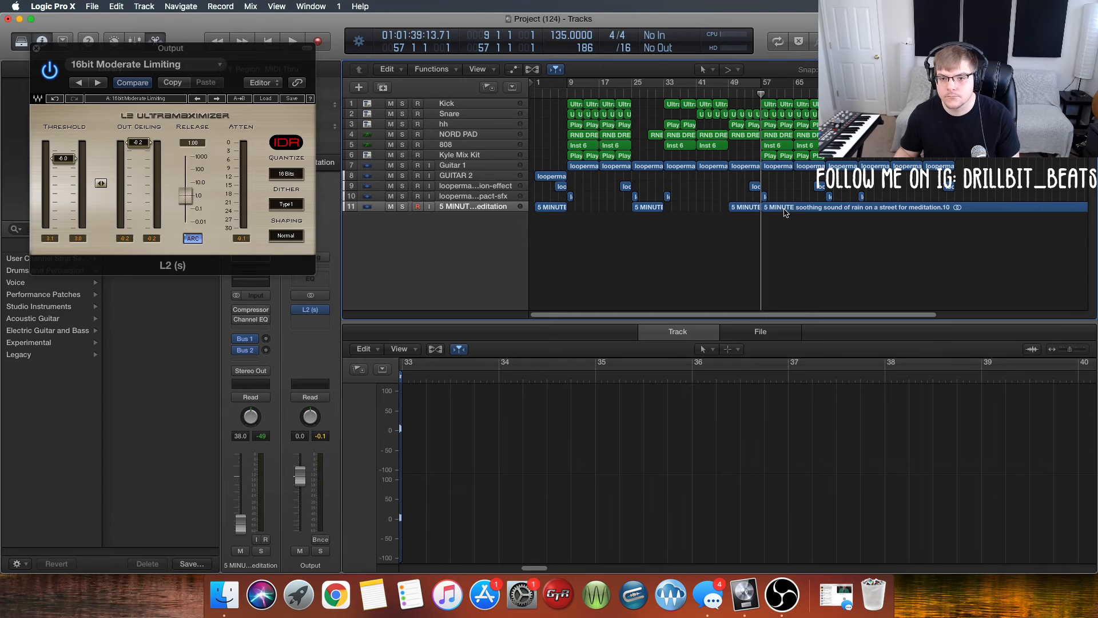
# Split the last long rain region at bar 73
pyautogui.click(826, 93)
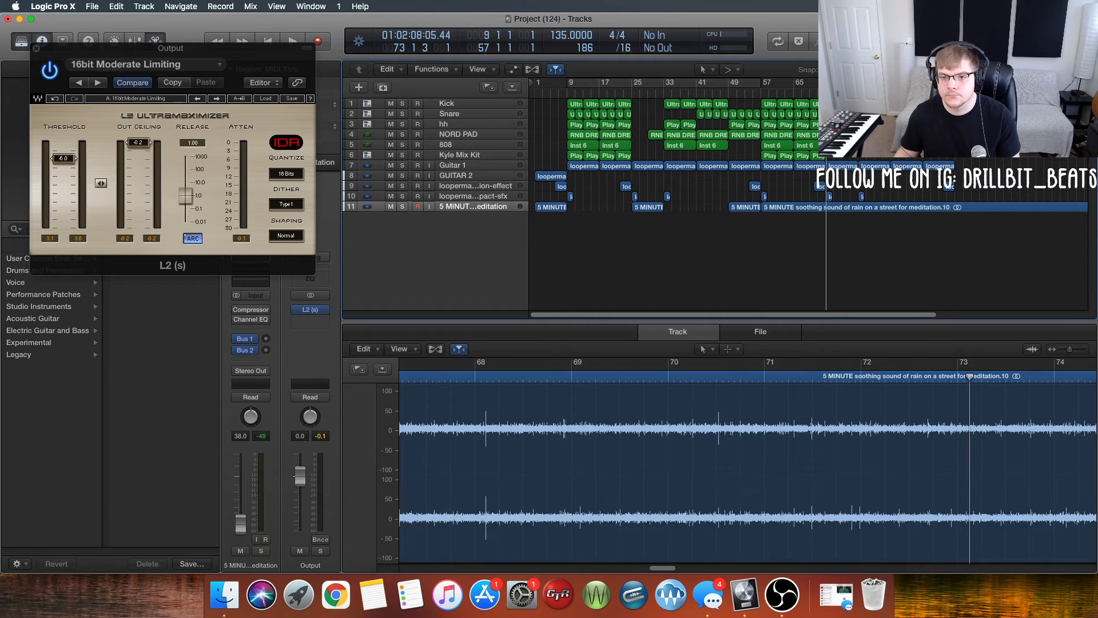
pyautogui.press(',')
pyautogui.press('.')
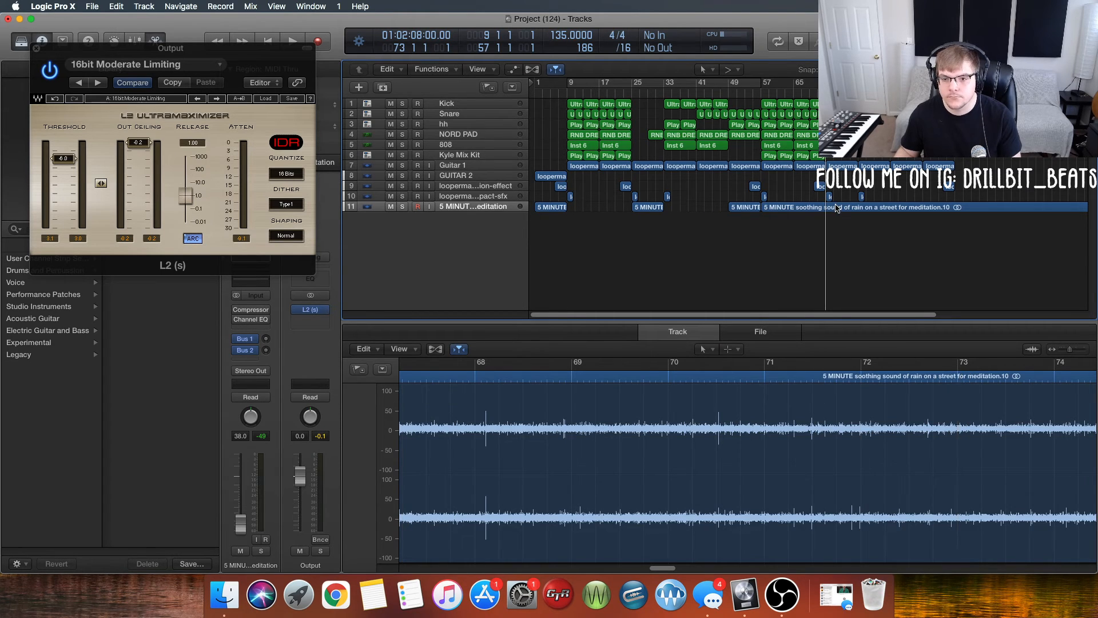
pyautogui.click(836, 209)
pyautogui.press('super+t')
# Split the rain region at bar 81 and delete all rain after that cut
pyautogui.hotkey('shift', '.')
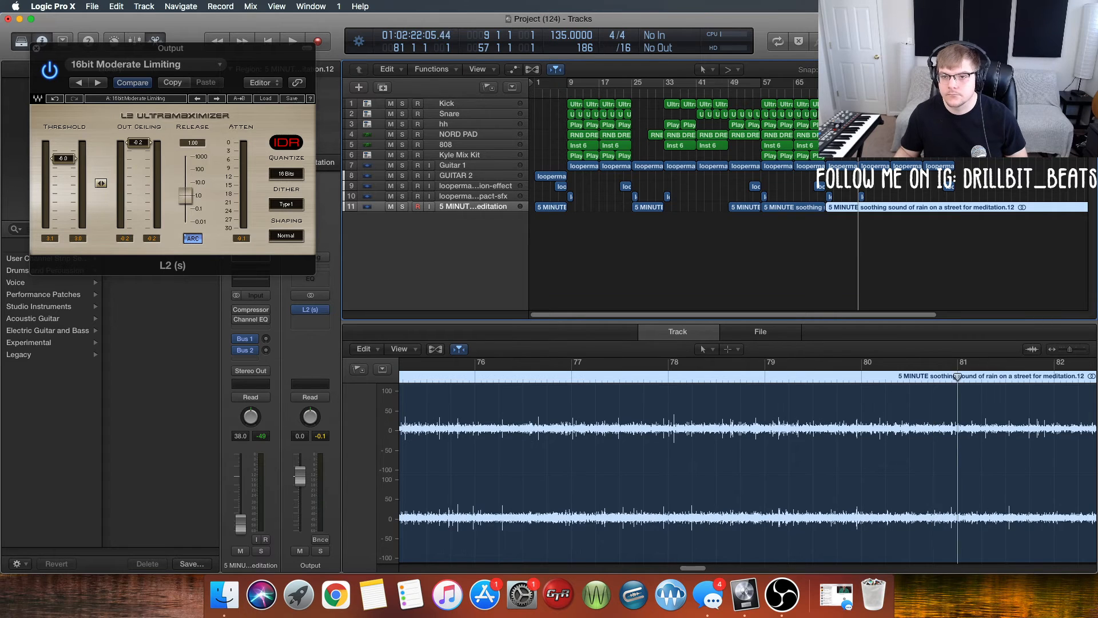
pyautogui.press('.')
pyautogui.press(',')
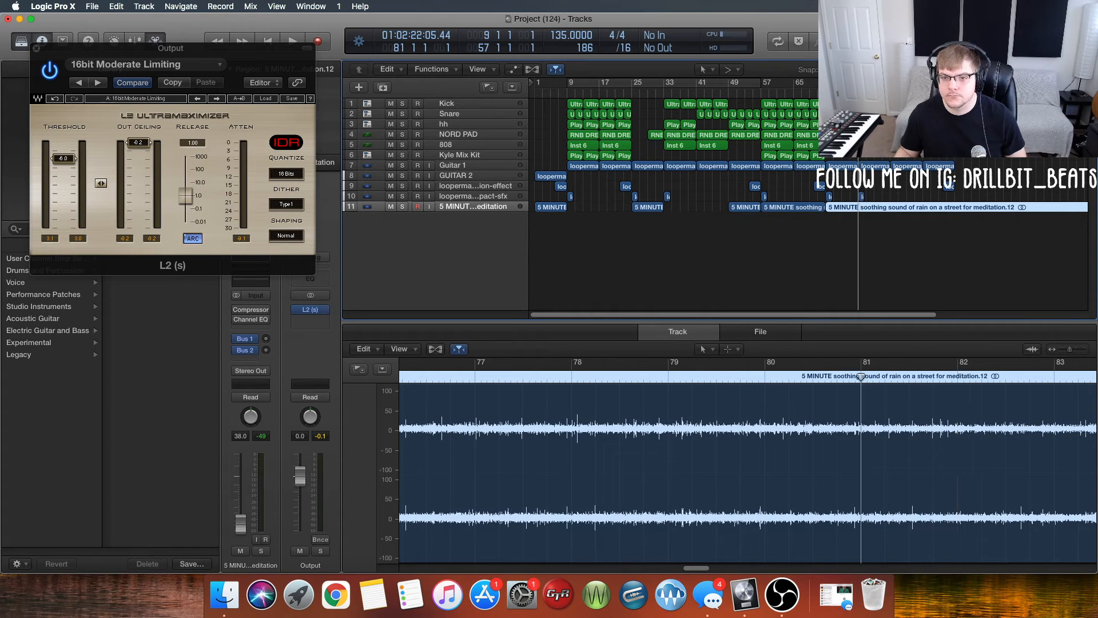
pyautogui.click(848, 209)
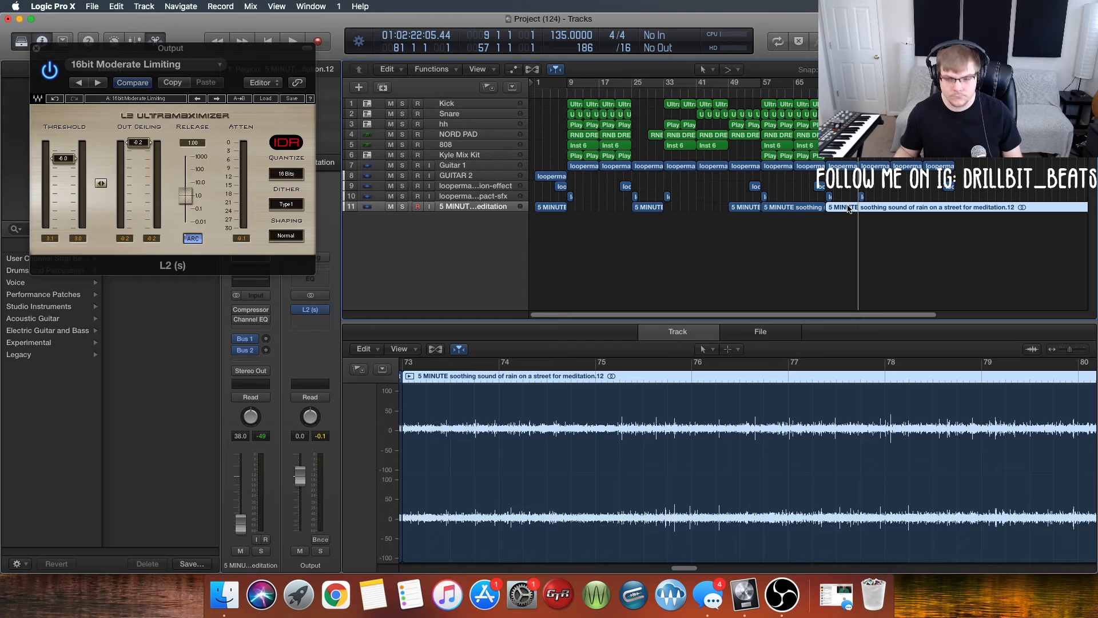
pyautogui.press('super+t')
pyautogui.click(909, 227)
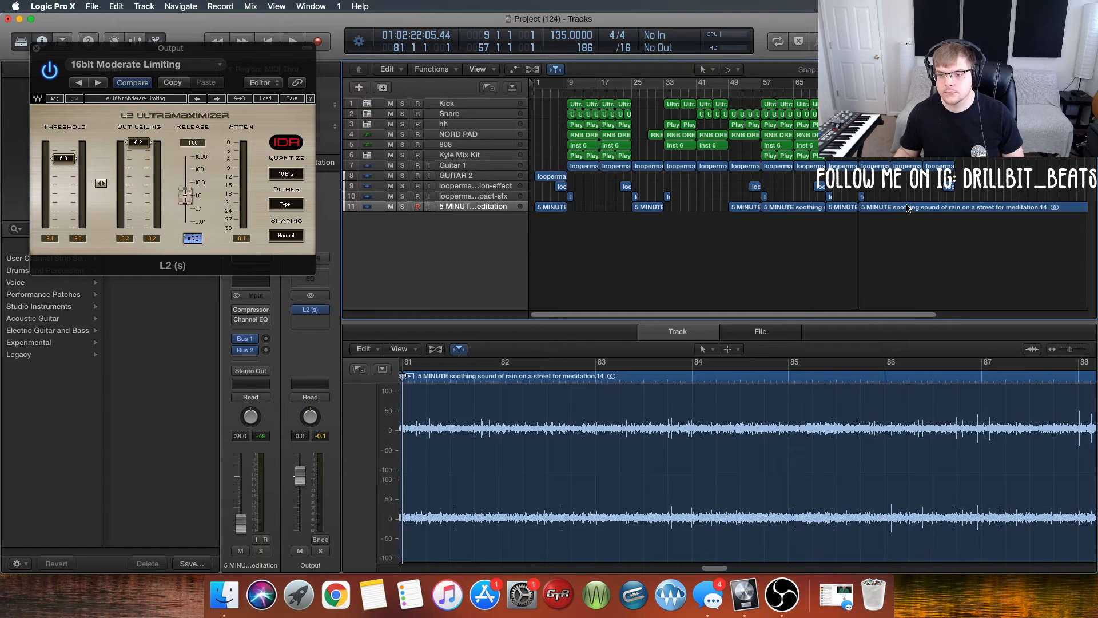
pyautogui.click(908, 209)
pyautogui.press('Delete')
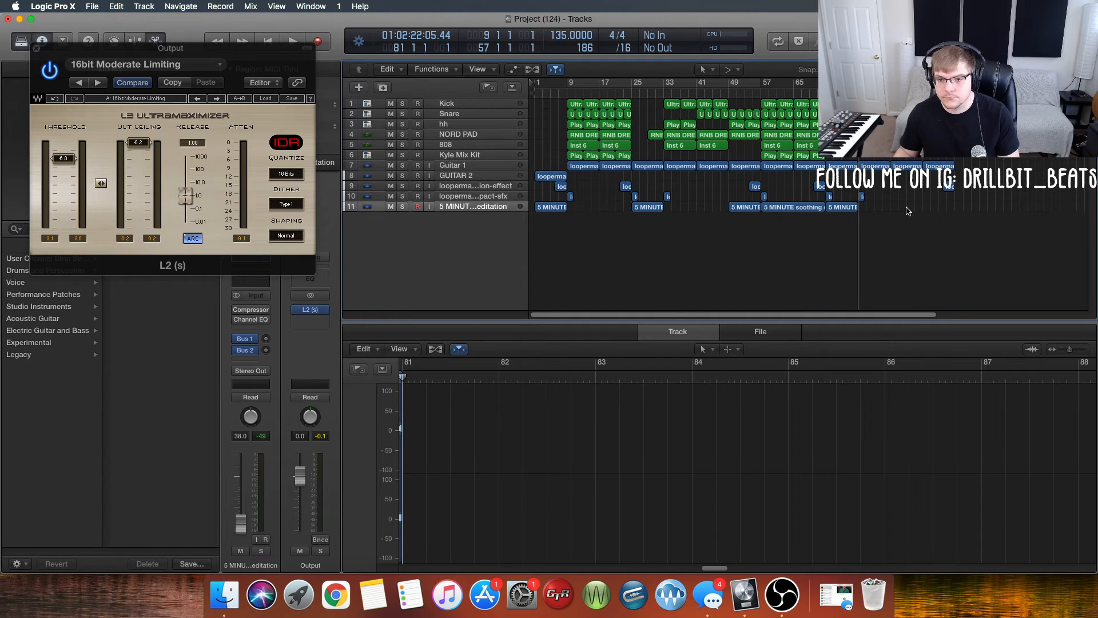
# Play the beat from bar 1 and delete the rain region between bars 57 and 73 during playback
pyautogui.click(532, 96)
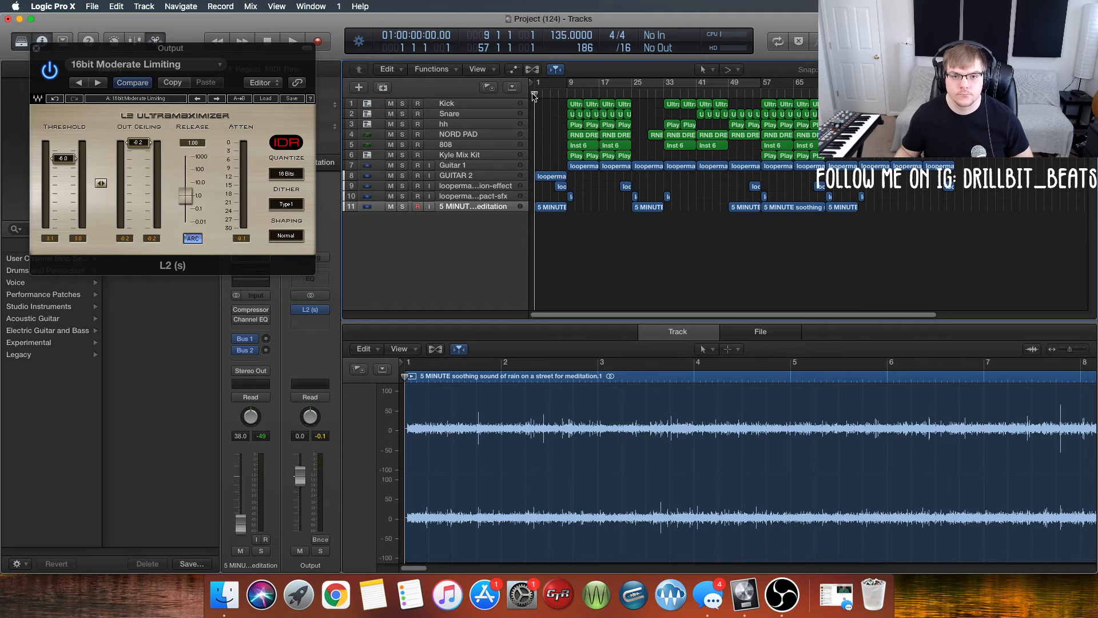
pyautogui.press('space')
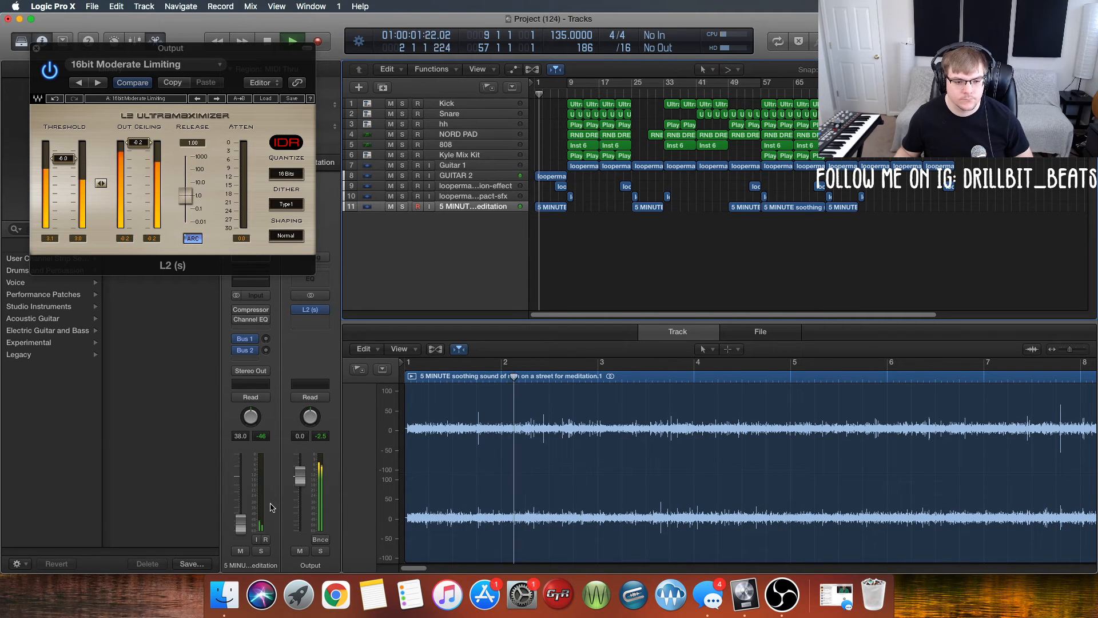
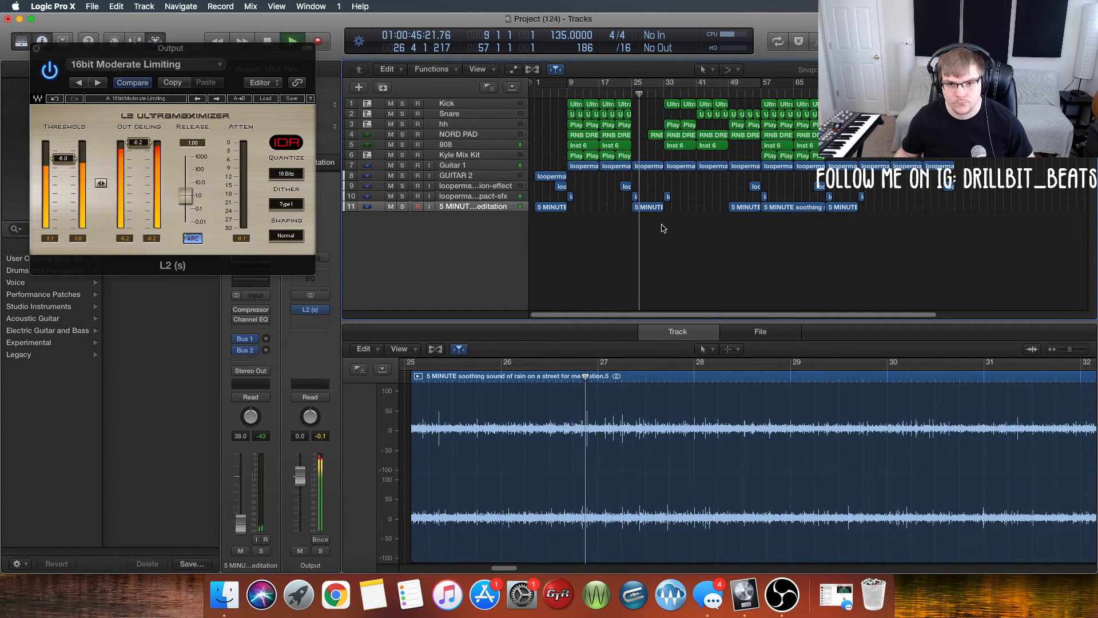
pyautogui.click(797, 208)
pyautogui.press('Delete')
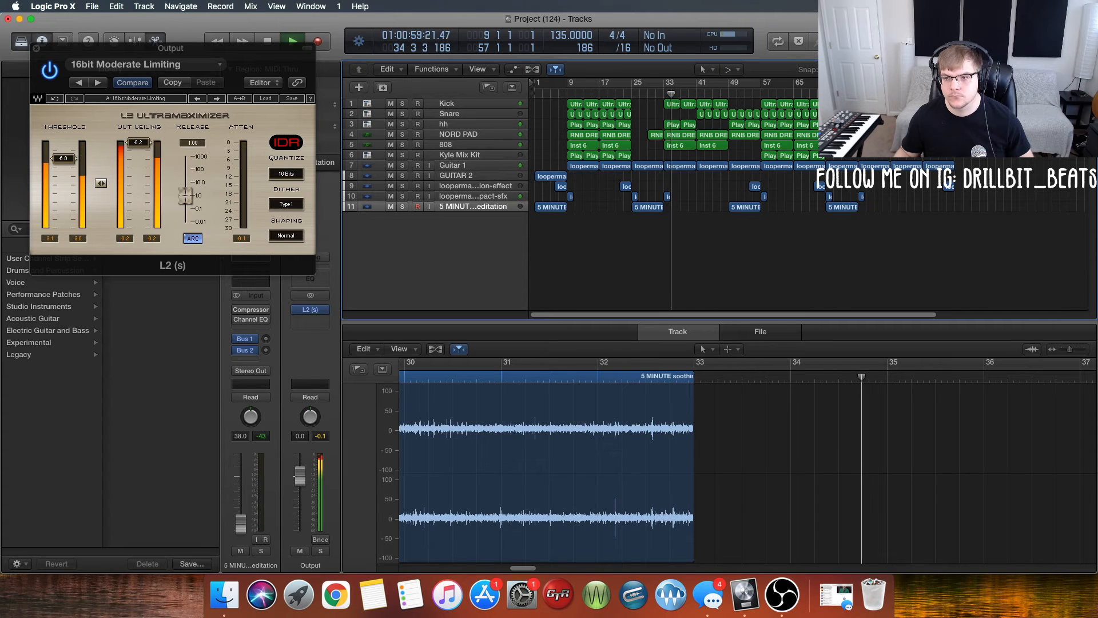
# Listen on through the rain section at bars 49 to 57 and stop playback just after bar 58
pyautogui.press('super+Left')
pyautogui.press('super+Left')
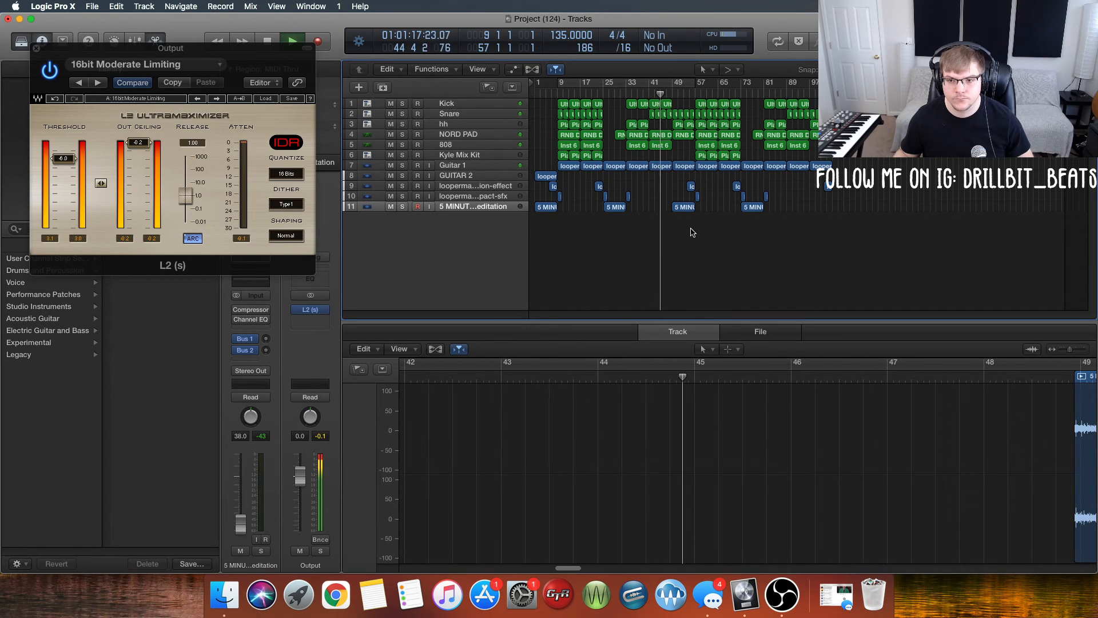
pyautogui.click(684, 207)
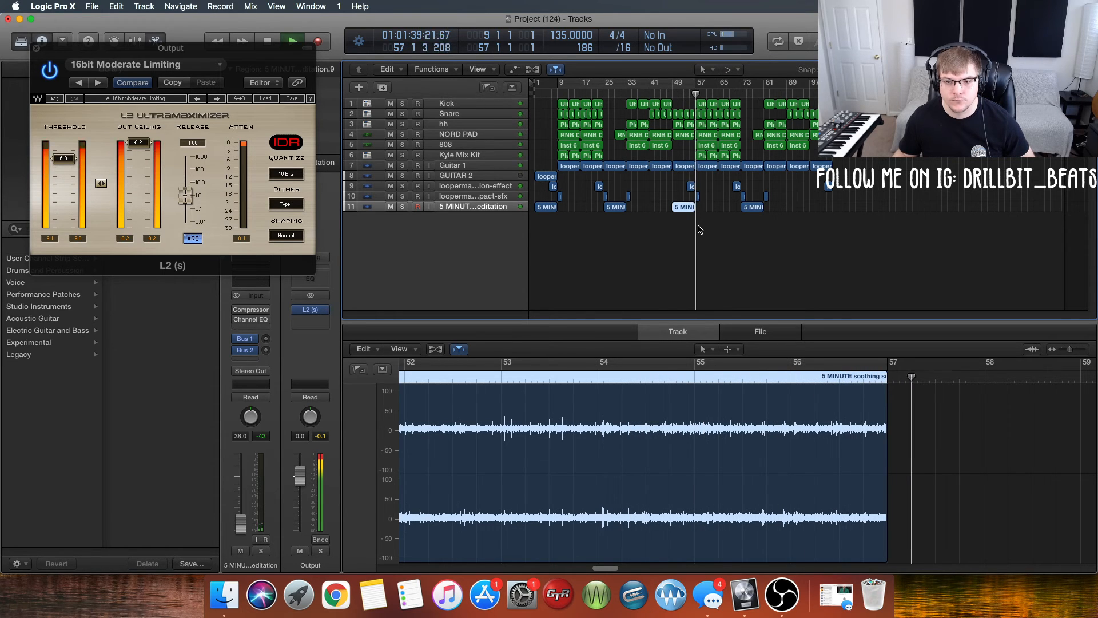
pyautogui.click(760, 247)
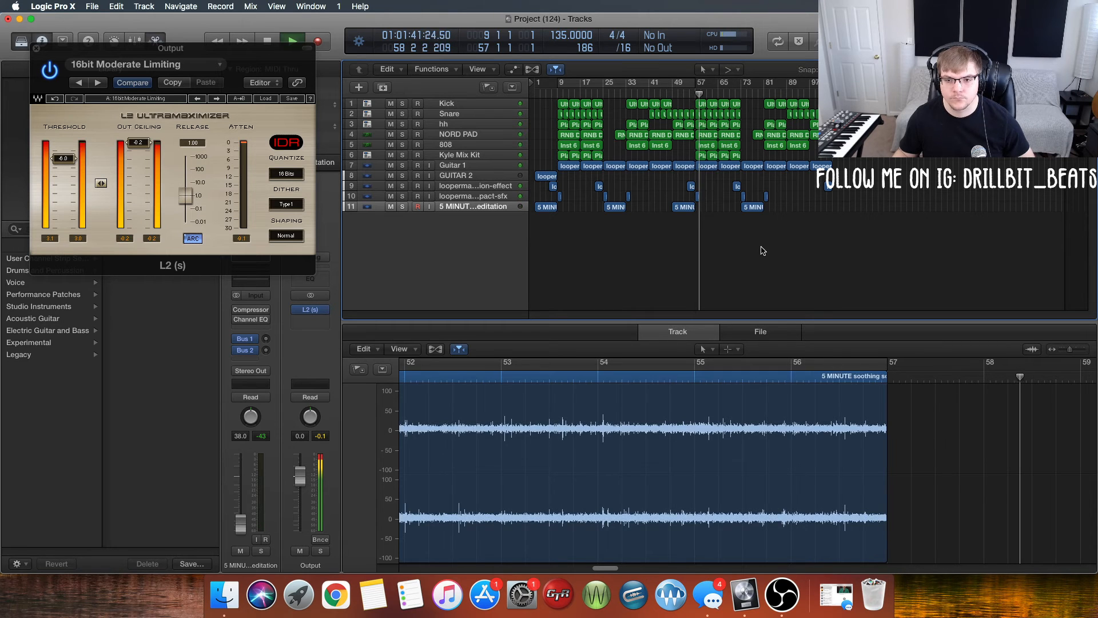
pyautogui.press('space')
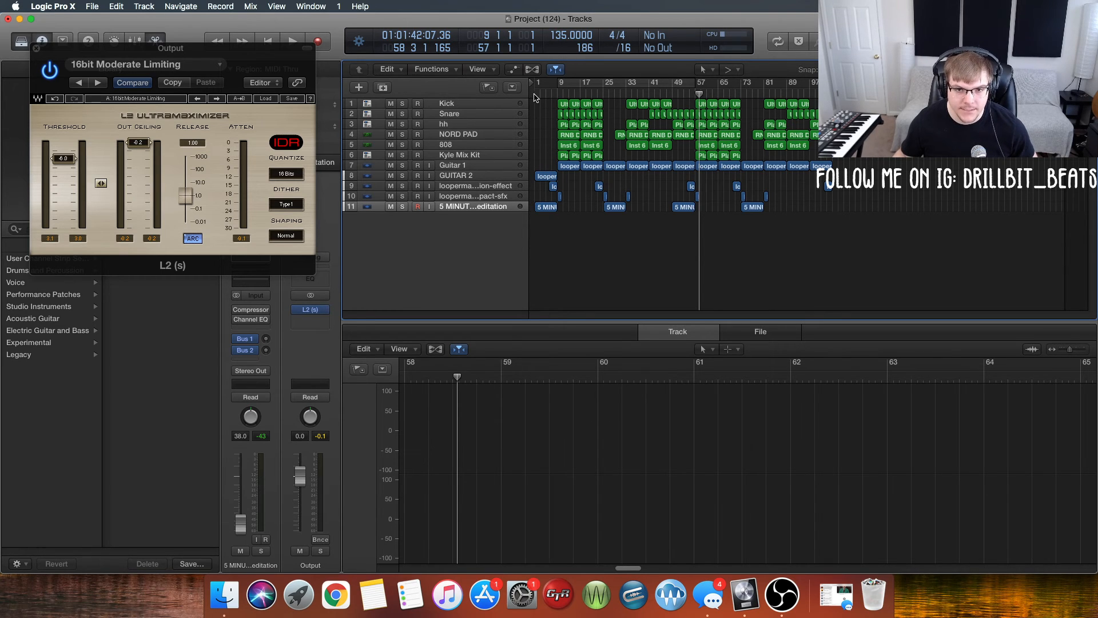
# Replay the intro with rain from bar 1 and stop at about bar 3
pyautogui.click(535, 96)
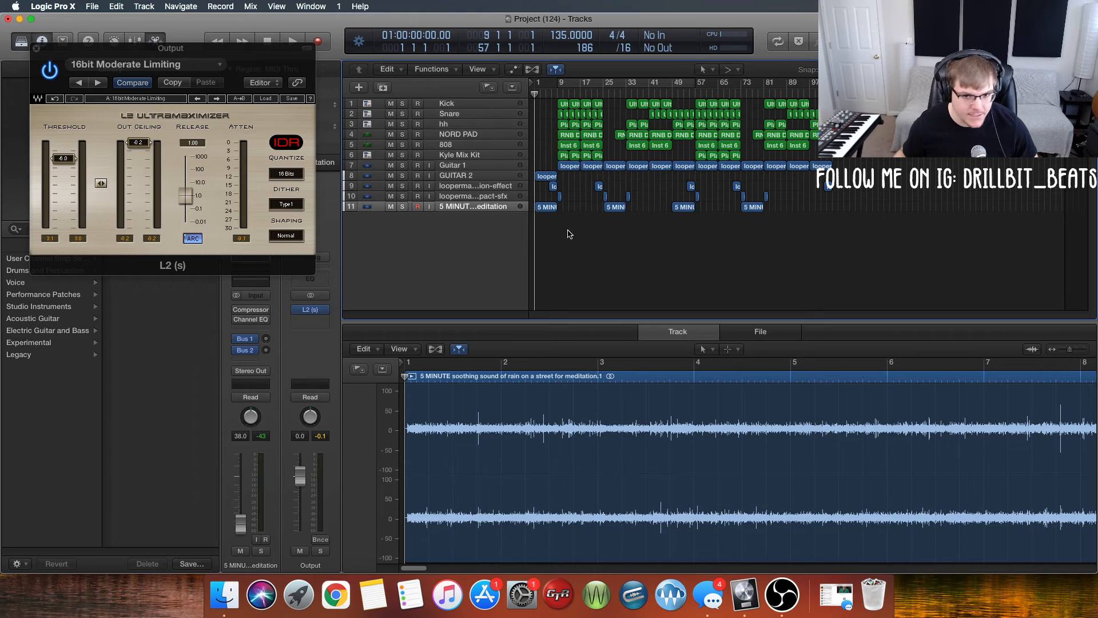
pyautogui.press('space')
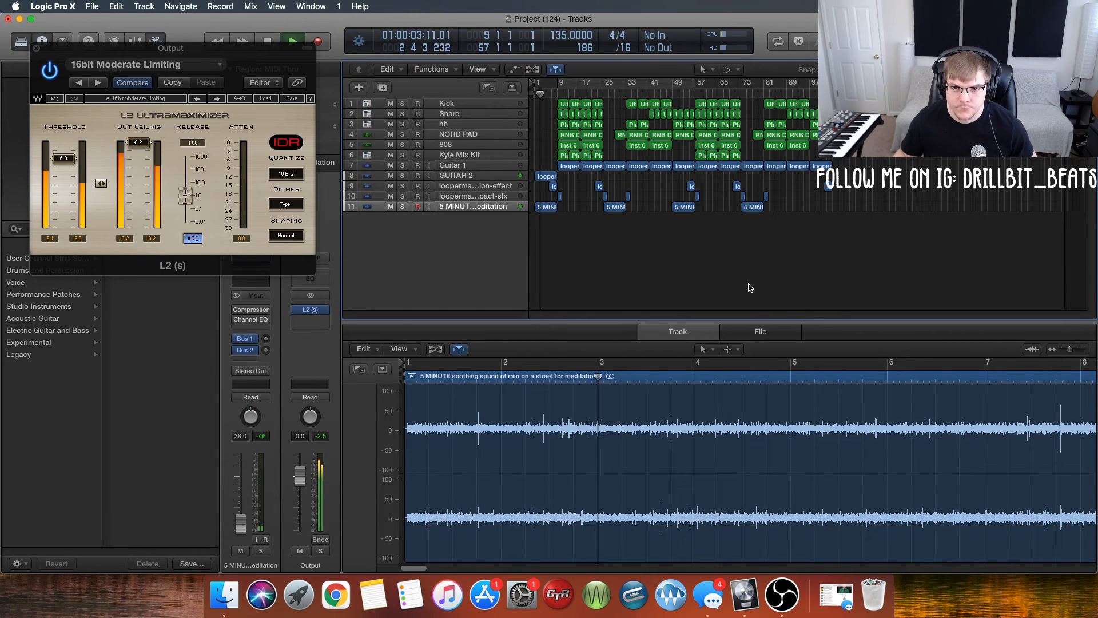
pyautogui.press('space')
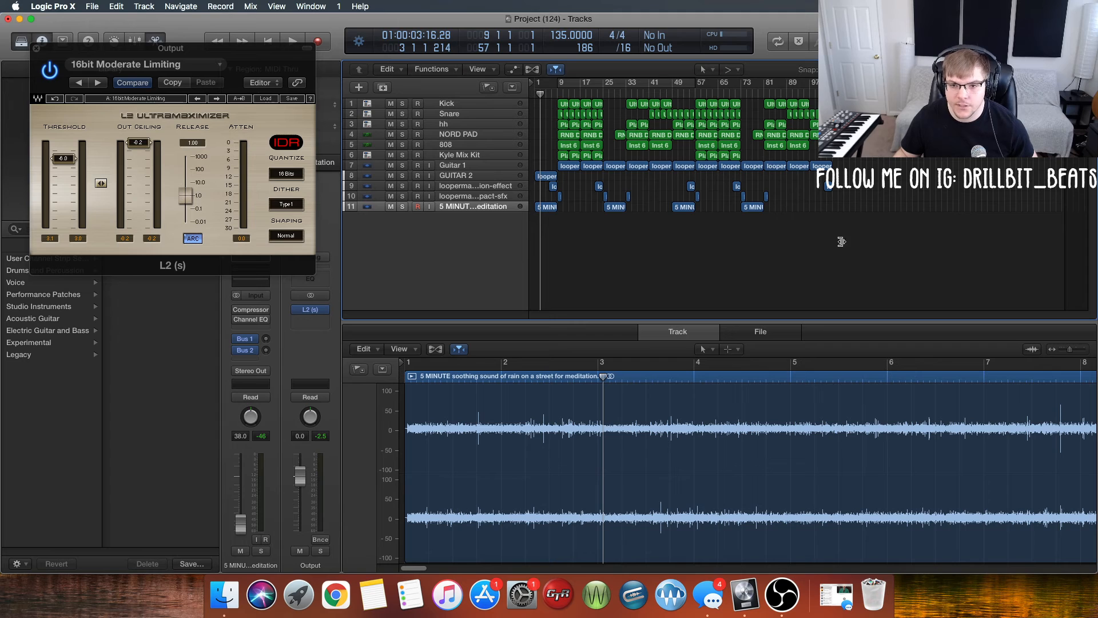
# Examine the song sections by selecting the regions from bar 57 onward, clearing them, and selecting the regions in bars 49 to 57 across the tracks
pyautogui.moveTo(708, 231); pyautogui.dragTo(700, 95)
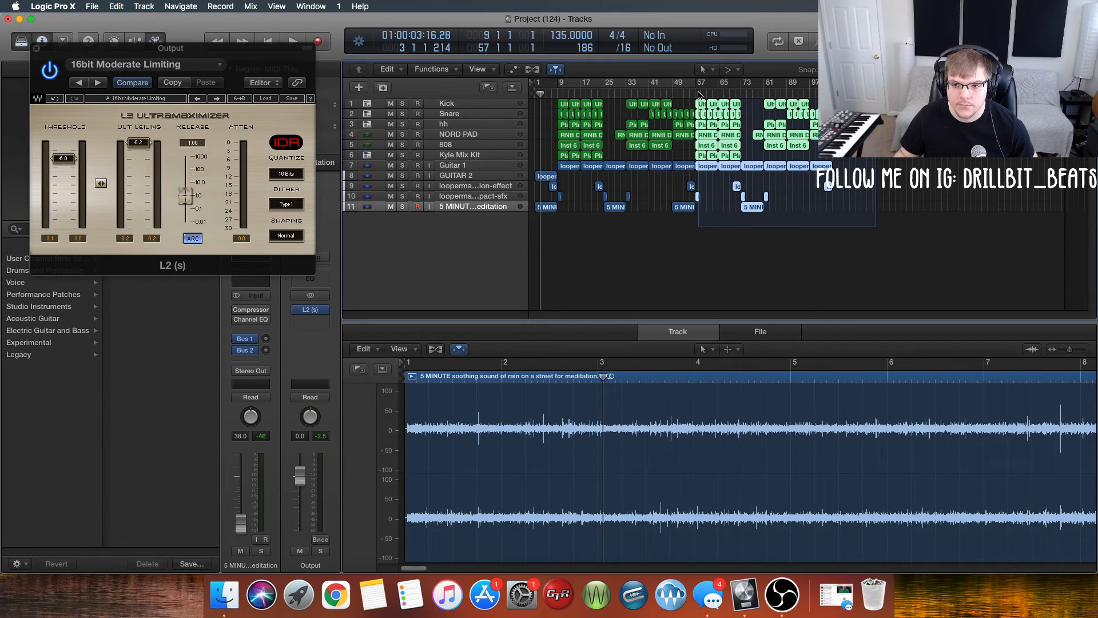
pyautogui.moveTo(698, 97); pyautogui.dragTo(698, 99)
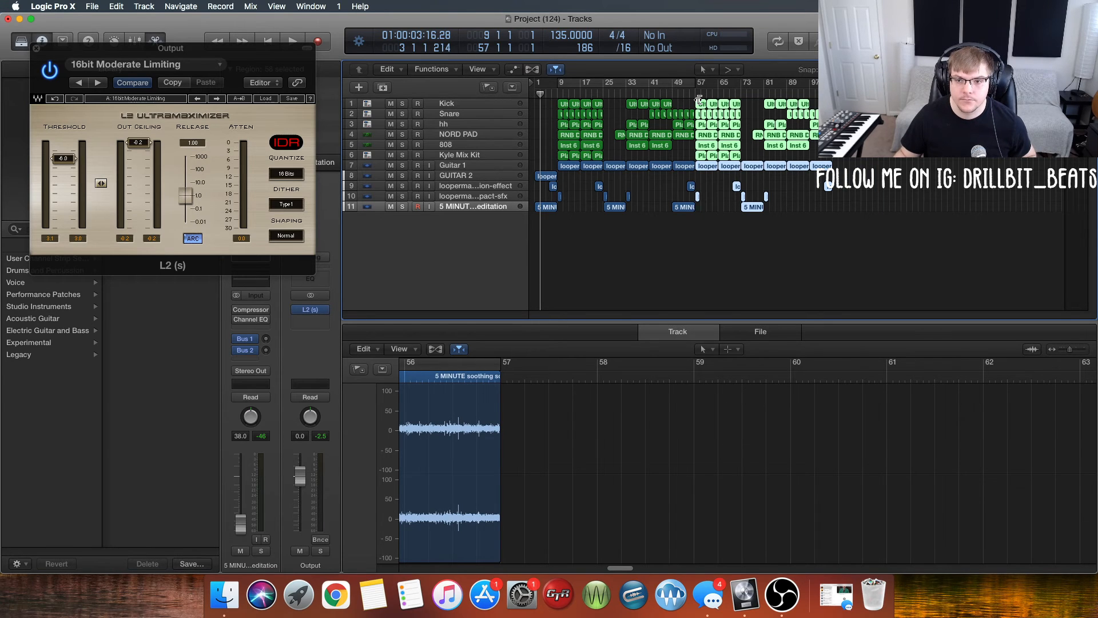
pyautogui.click(668, 238)
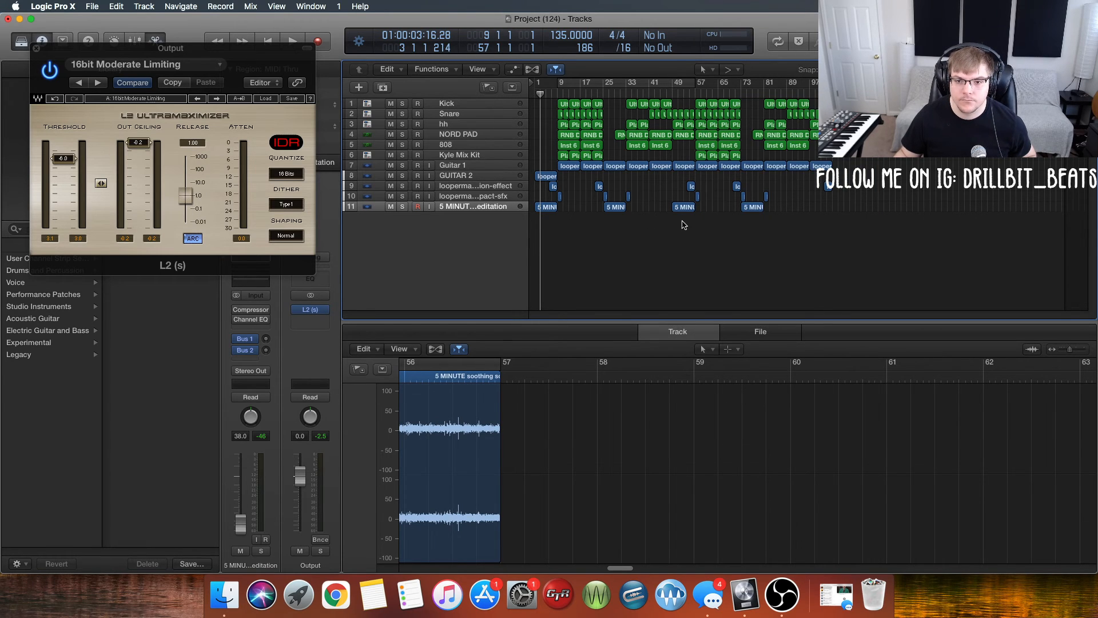
pyautogui.moveTo(689, 228); pyautogui.dragTo(689, 157)
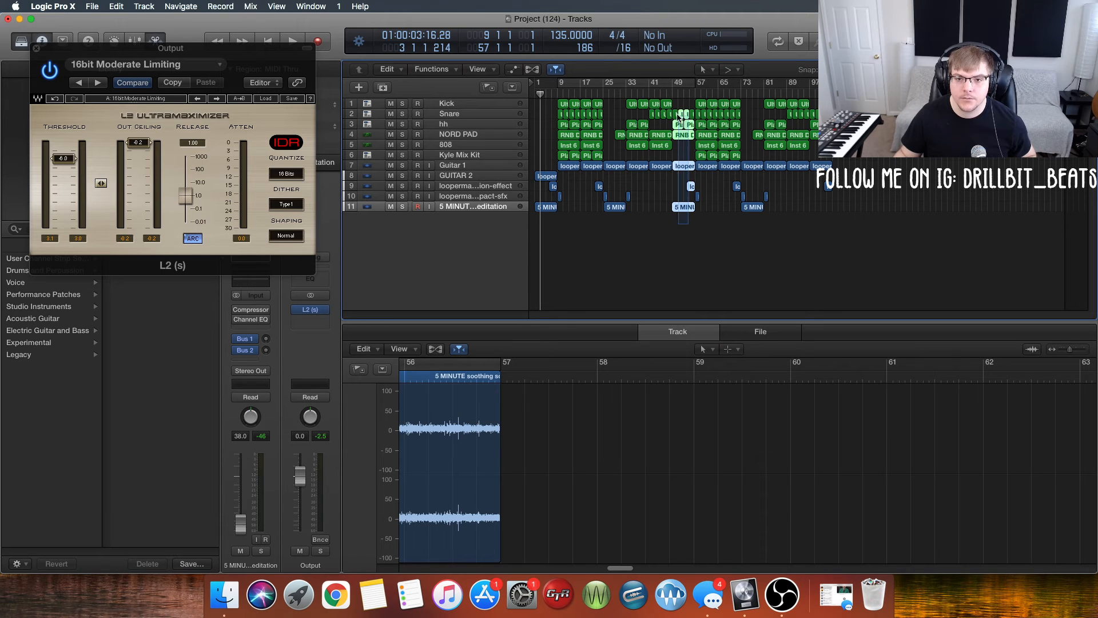
pyautogui.moveTo(679, 114); pyautogui.dragTo(689, 214)
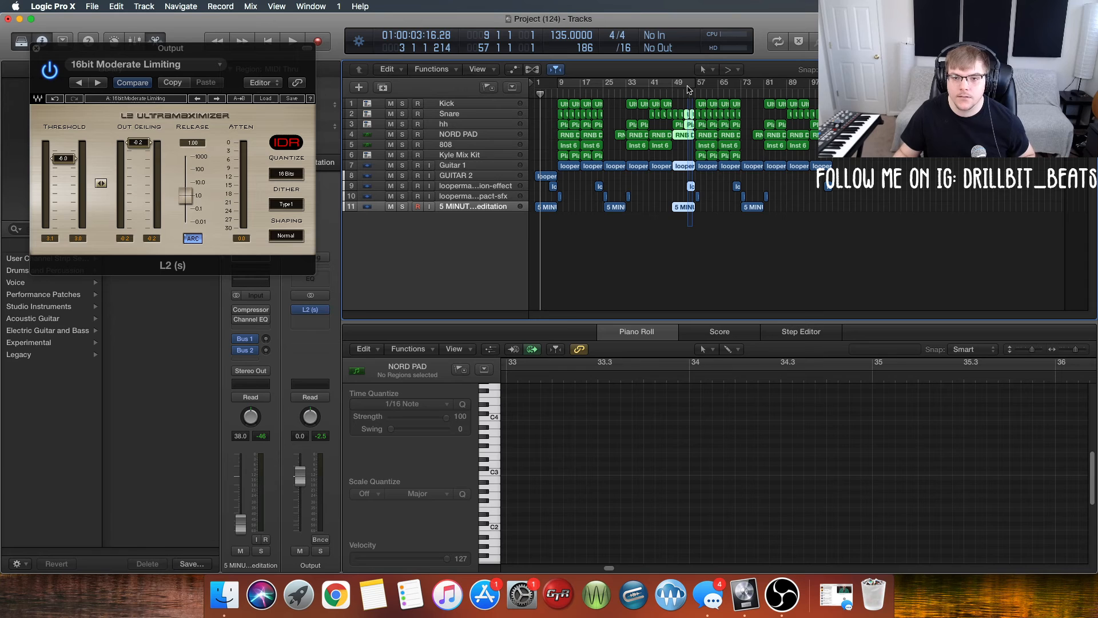
# Copy the regions of bars 9 to 57 on all tracks to bar 105 and clear the selection
pyautogui.moveTo(688, 89); pyautogui.dragTo(564, 186)
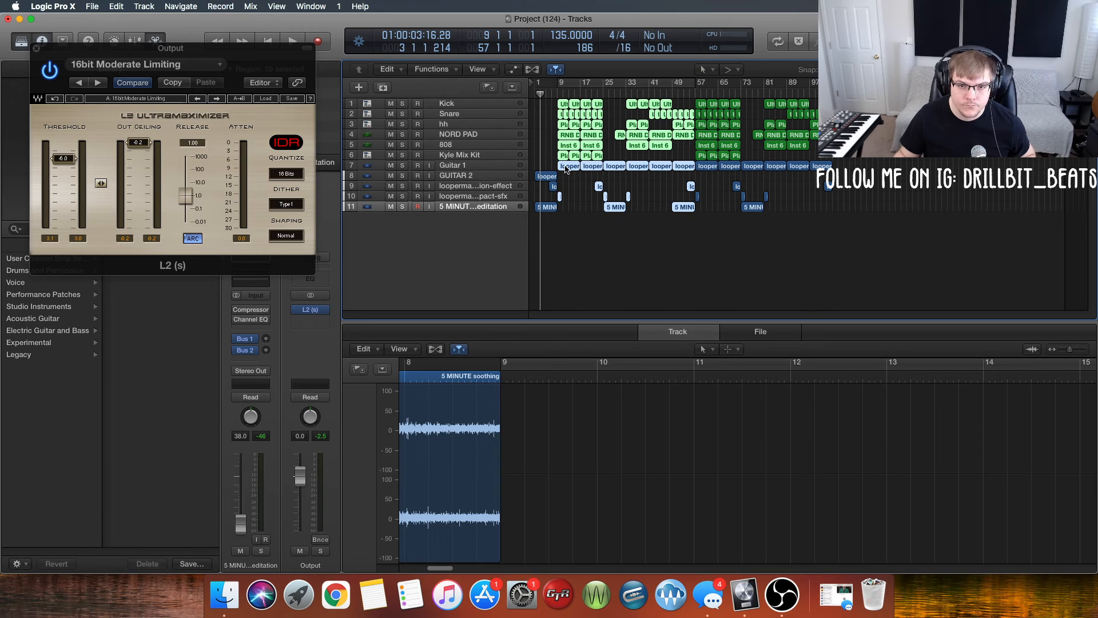
pyautogui.moveTo(563, 168); pyautogui.dragTo(840, 172)
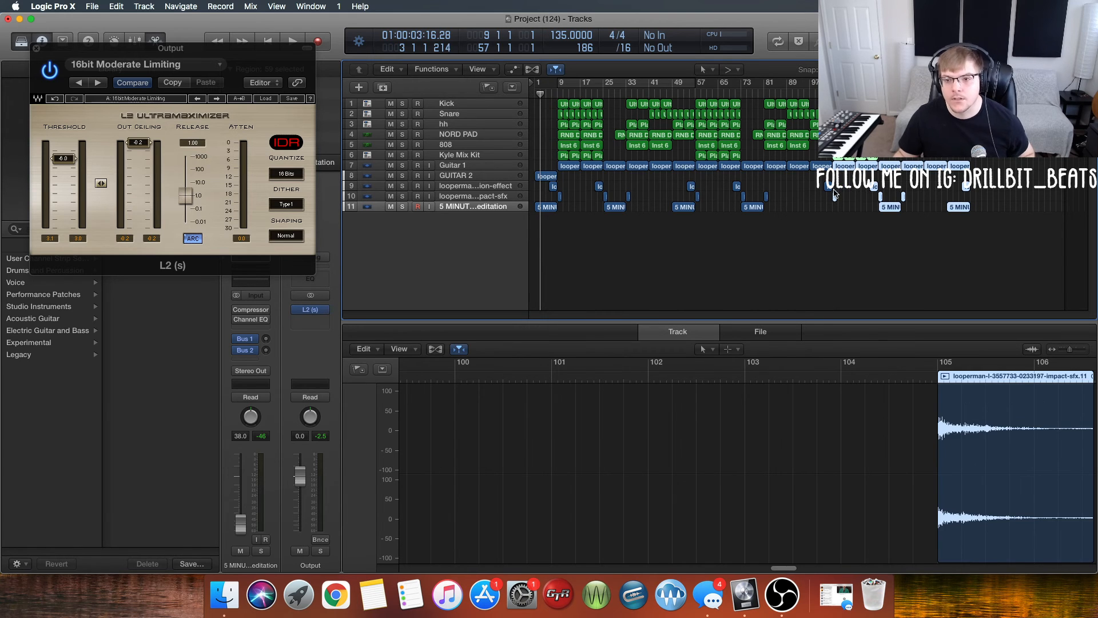
pyautogui.click(851, 232)
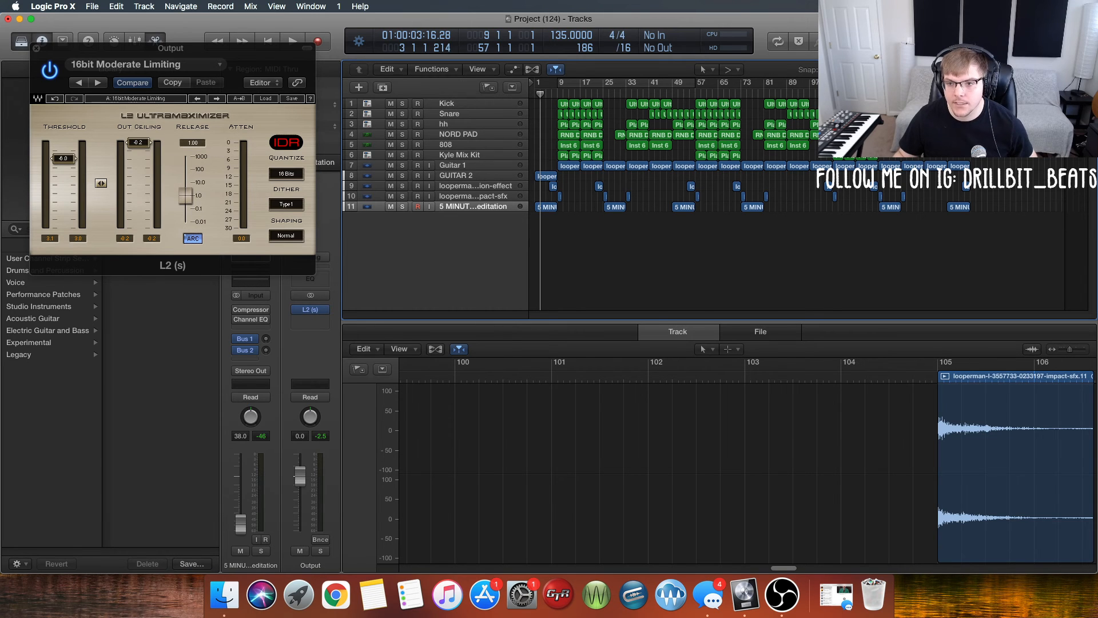
pyautogui.press('super+z')
pyautogui.press('super+z')
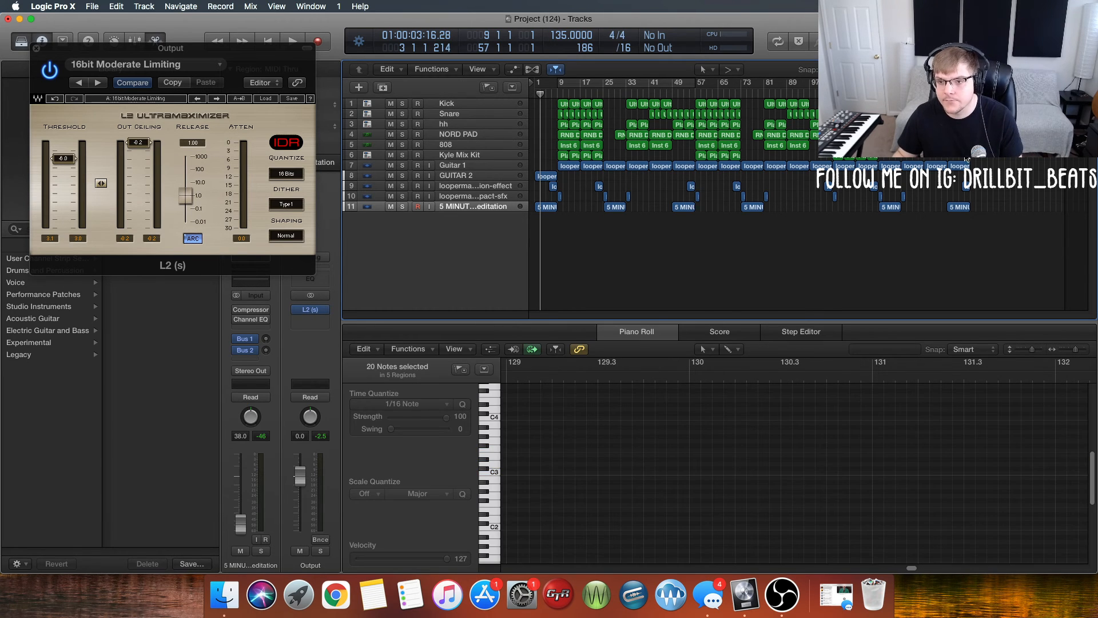
# During playback, delete the Guitar 1 loops after bar 129 and the last rain region at bars 145 to 153
pyautogui.press('space')
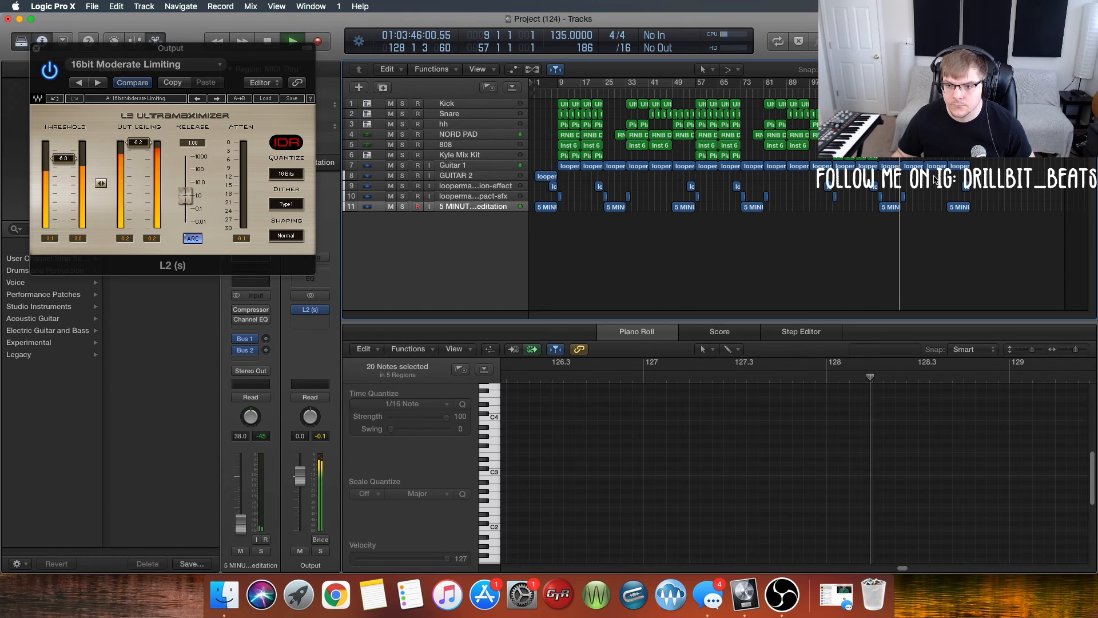
pyautogui.moveTo(932, 182); pyautogui.dragTo(977, 166)
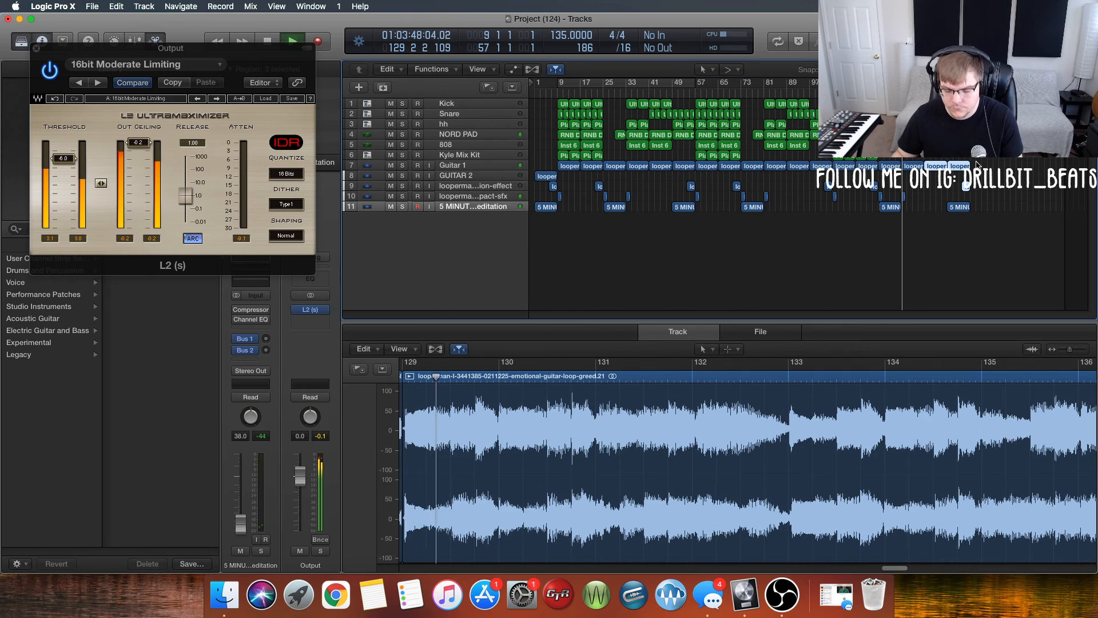
pyautogui.press('Delete')
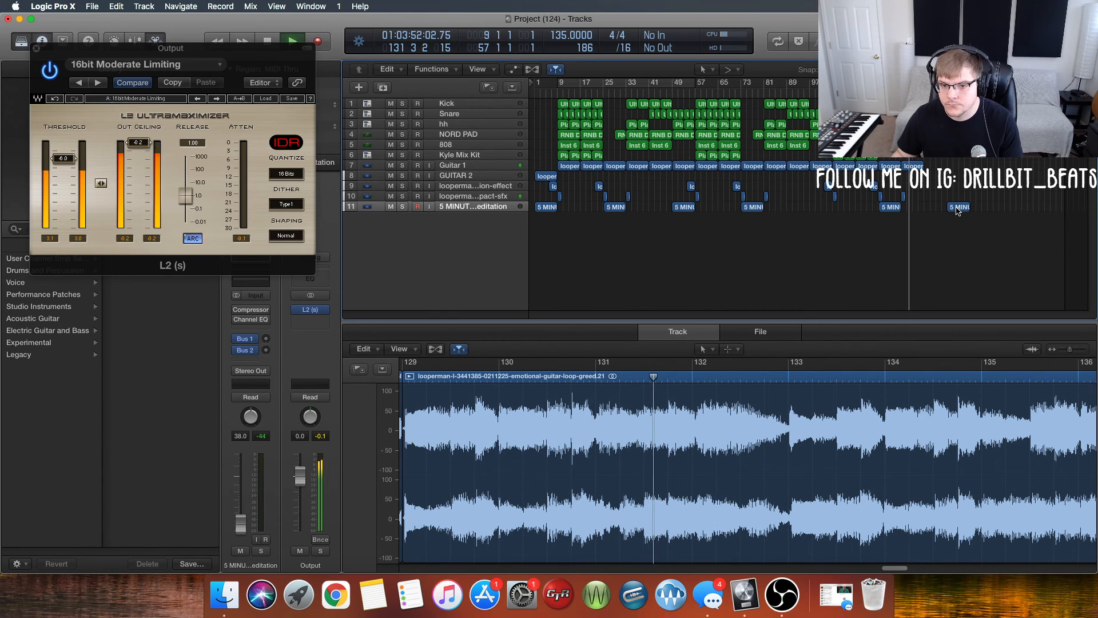
pyautogui.click(959, 207)
pyautogui.press('Delete')
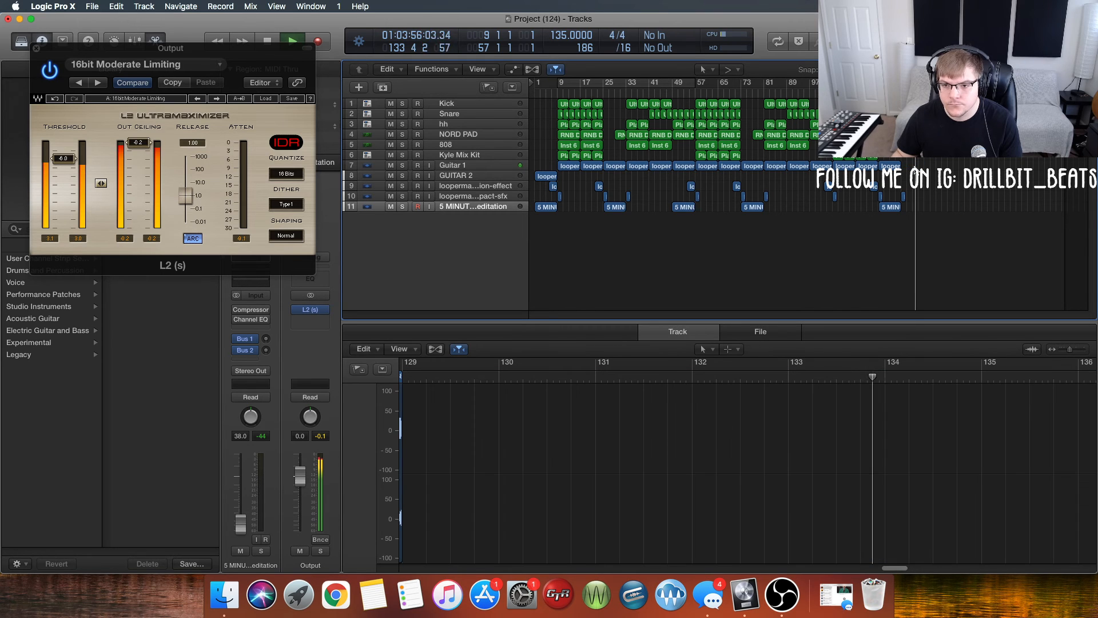
# Copy the intro region on GUITAR 2 to bar 129 and play the ending from about bar 119
pyautogui.click(543, 179)
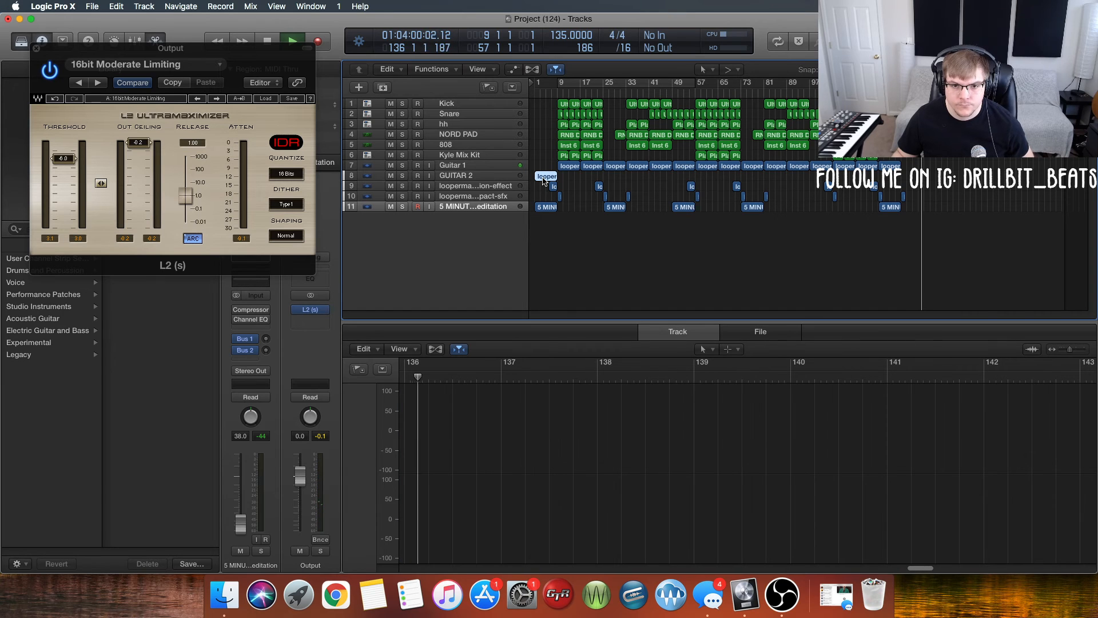
pyautogui.moveTo(544, 180); pyautogui.dragTo(911, 183)
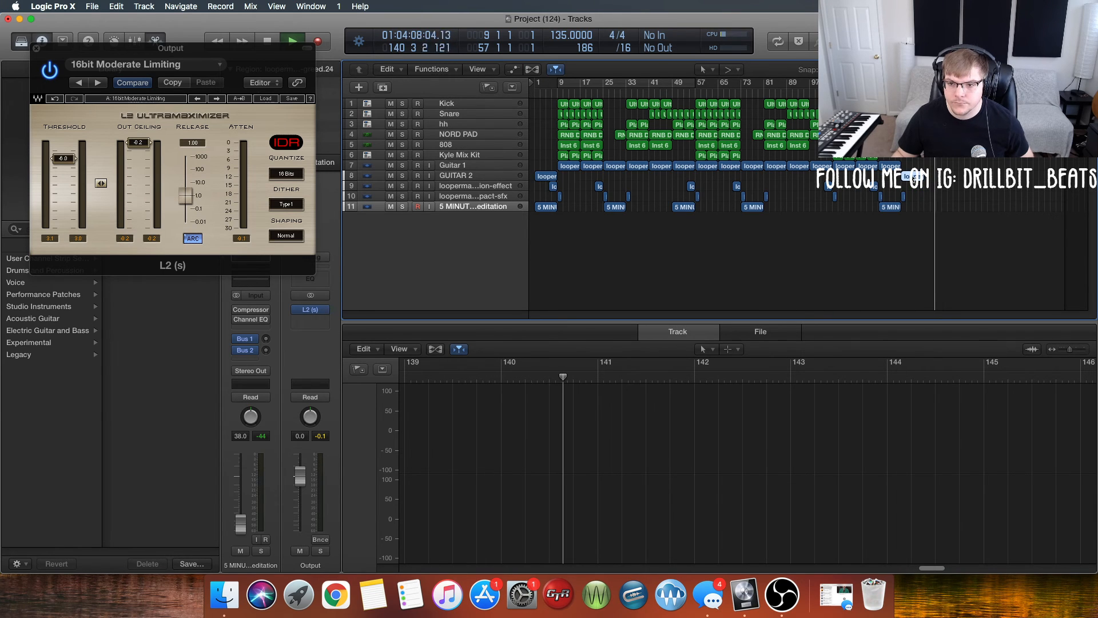
pyautogui.click(874, 93)
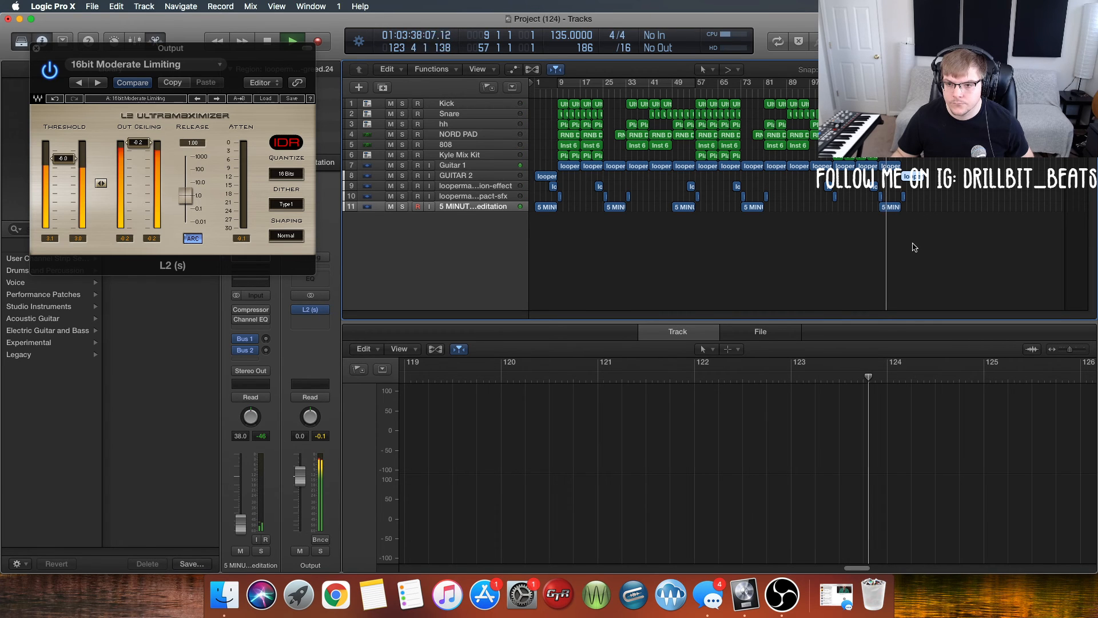
# Delete the NORD PAD region ending at bar 129, listen to the preceding section, and stop playback at about bar 104
pyautogui.click(896, 136)
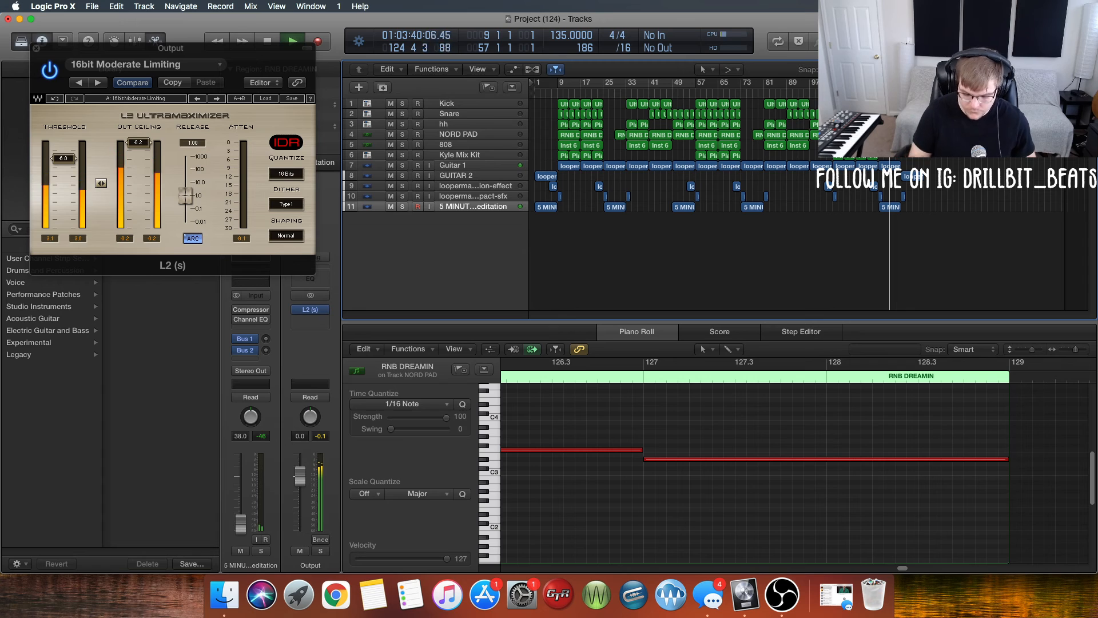
pyautogui.press('Delete')
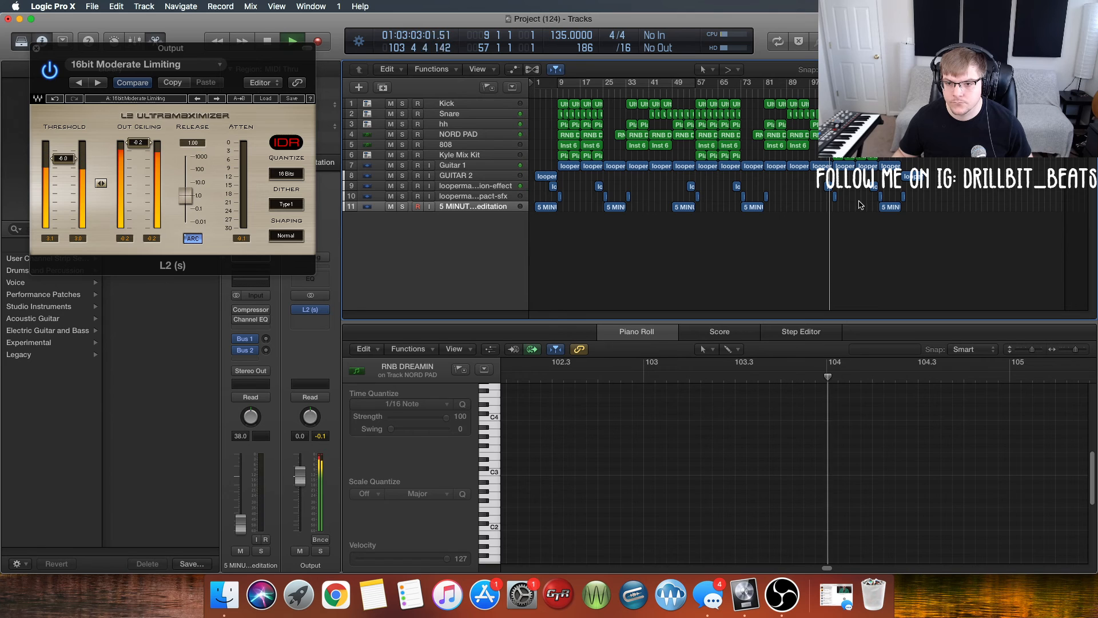
pyautogui.press('space')
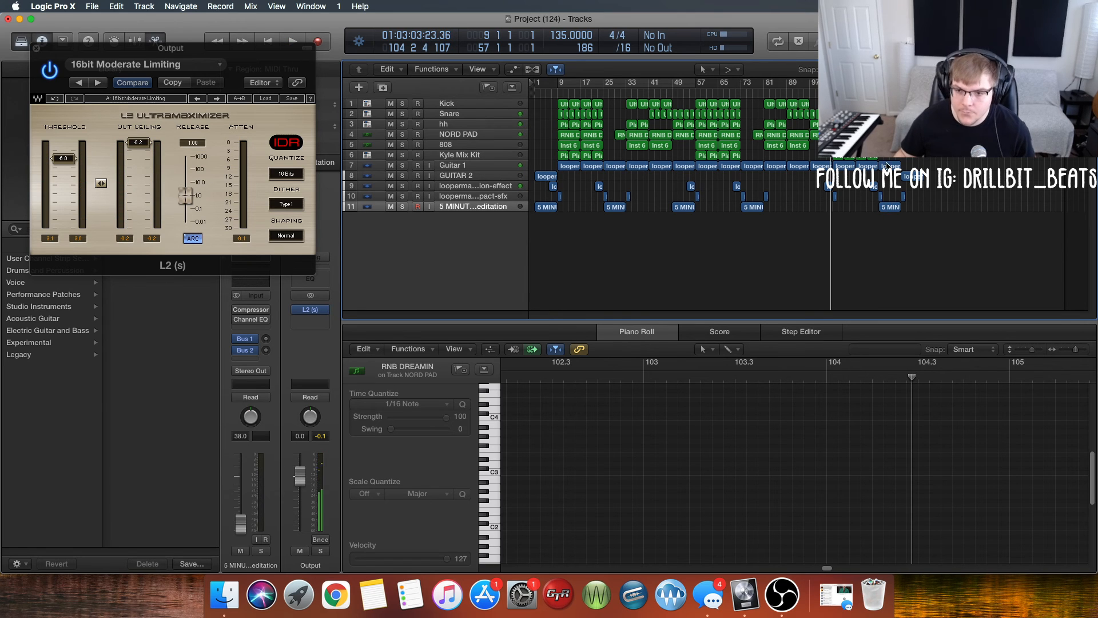
# Replace the last Guitar 1 loop at bars 121 to 129 with the copied GUITAR 2 region
pyautogui.click(887, 166)
pyautogui.press('Delete')
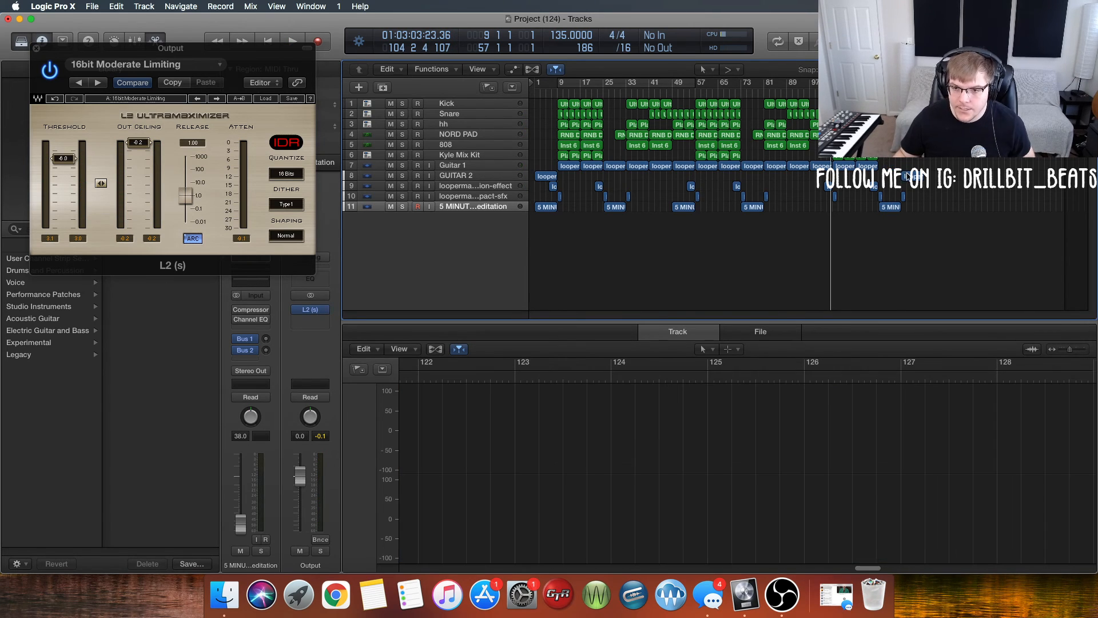
pyautogui.moveTo(909, 177); pyautogui.dragTo(885, 179)
# Play the ending from about bar 117 and stop at about bar 131
pyautogui.click(869, 93)
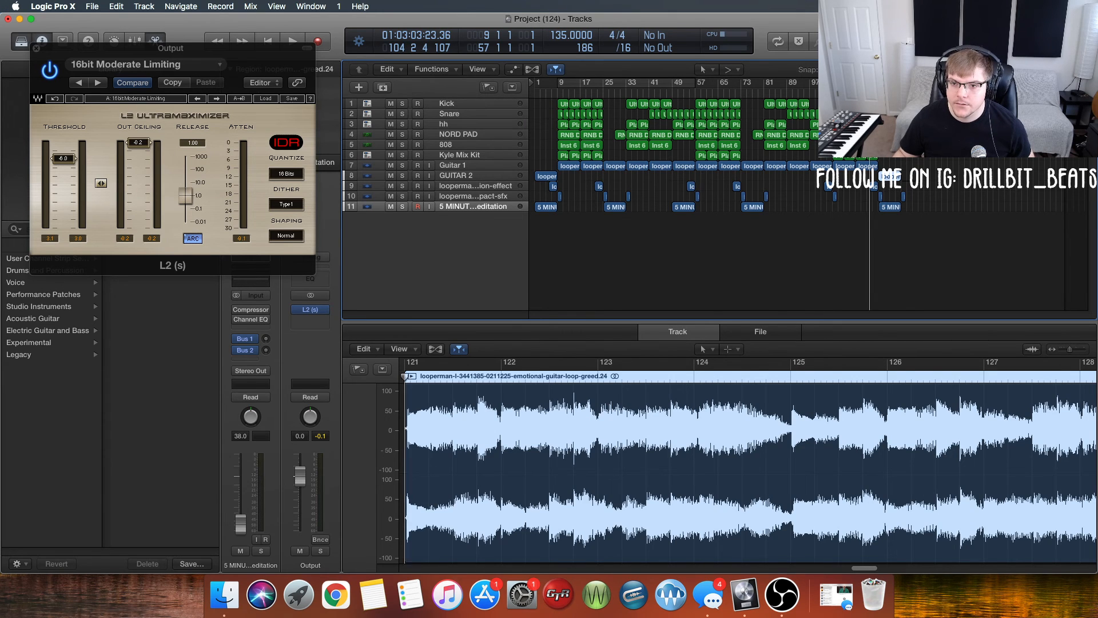
pyautogui.press('space')
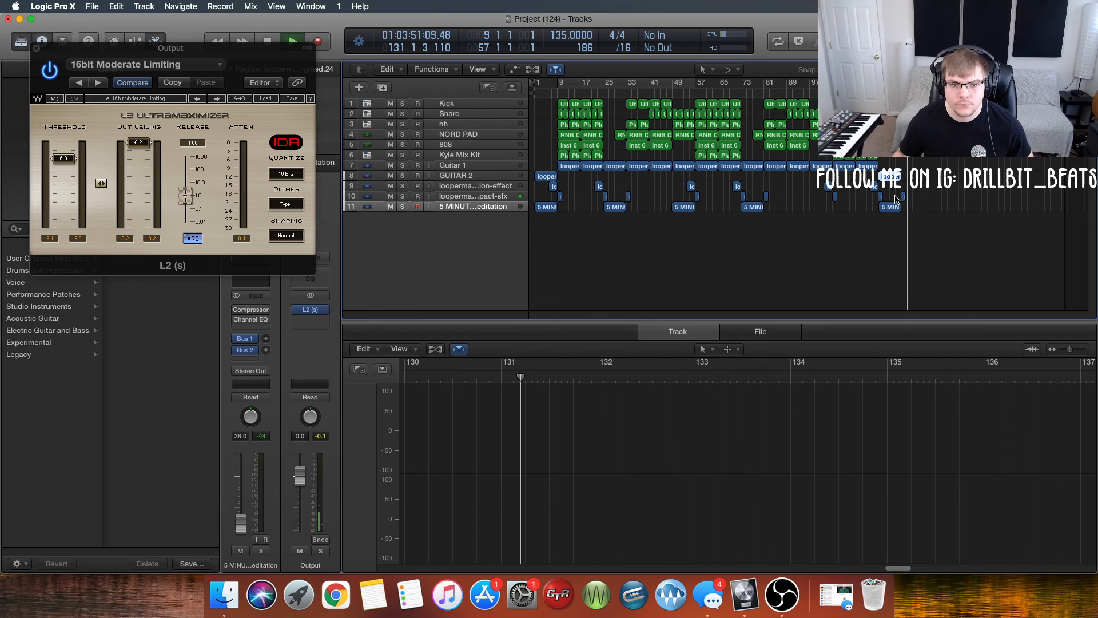
pyautogui.press('space')
# Set the project end to bar 131 and clear the region selection
pyautogui.doubleClick(584, 49)
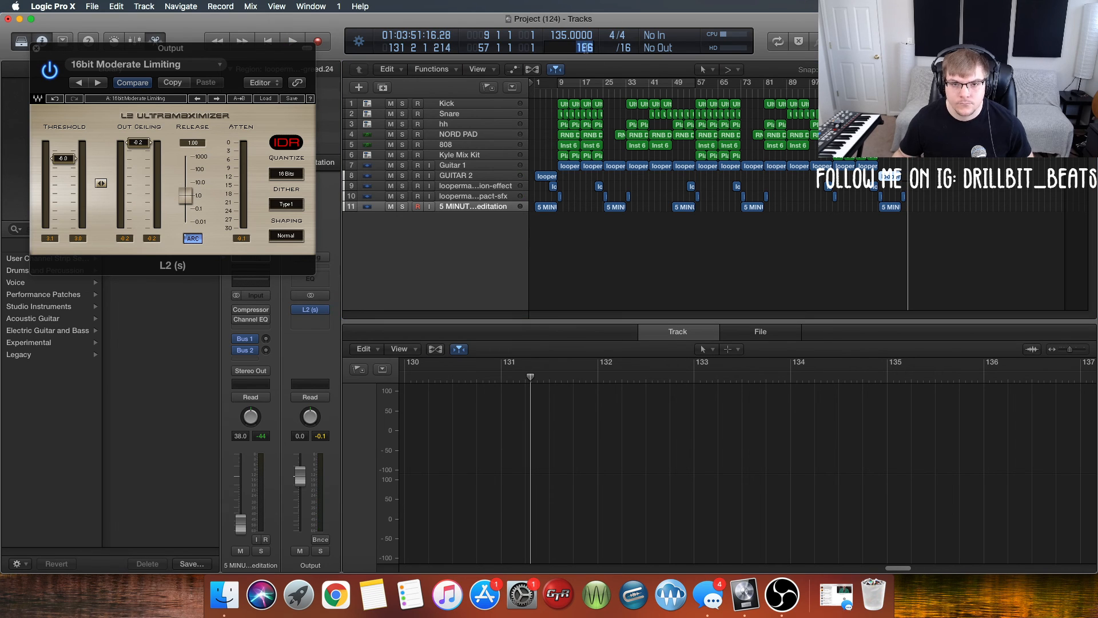
pyautogui.write('130')
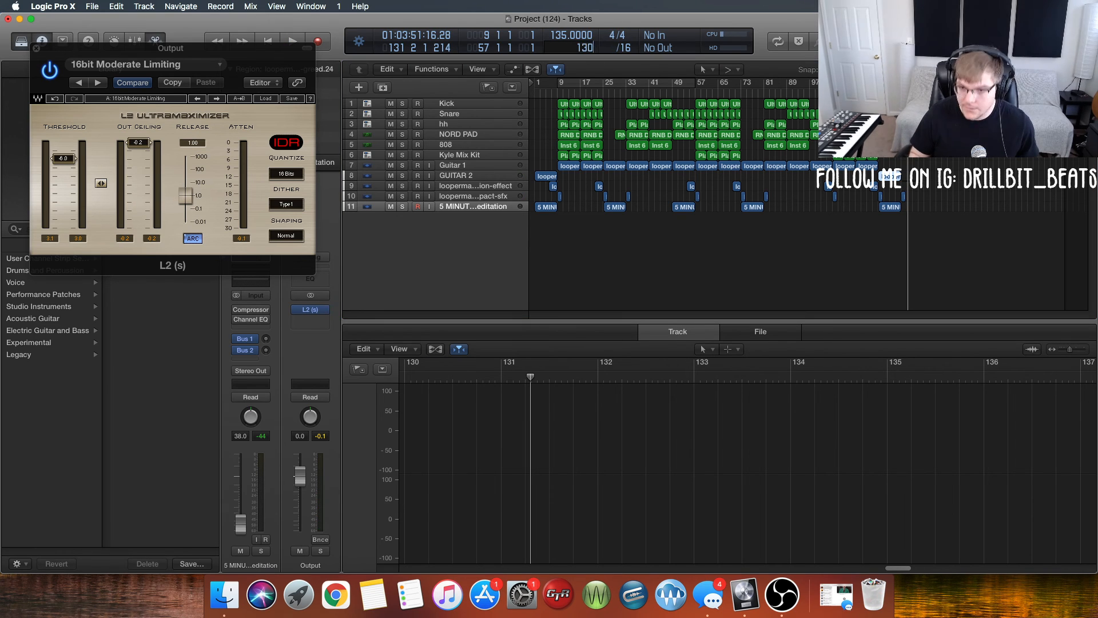
pyautogui.press('Return')
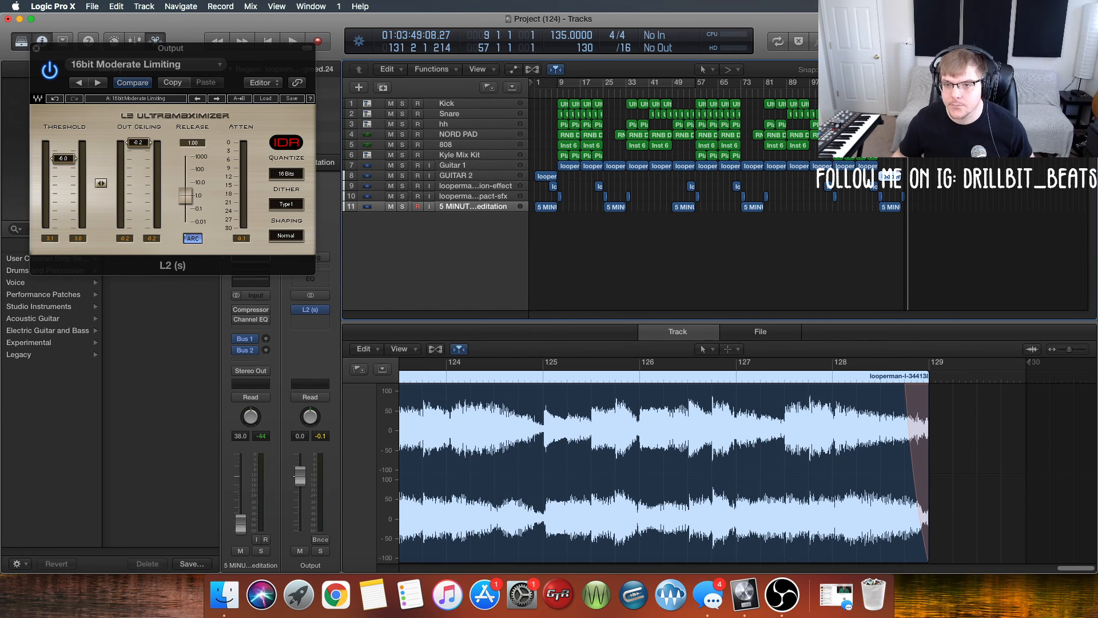
pyautogui.moveTo(904, 82); pyautogui.dragTo(907, 82)
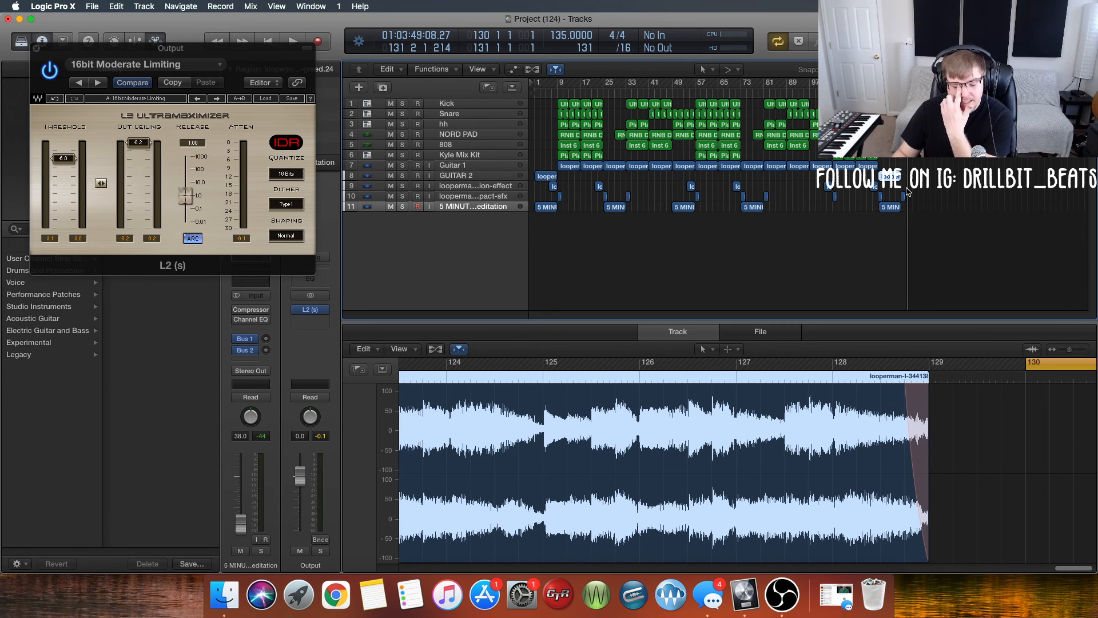
pyautogui.click(937, 131)
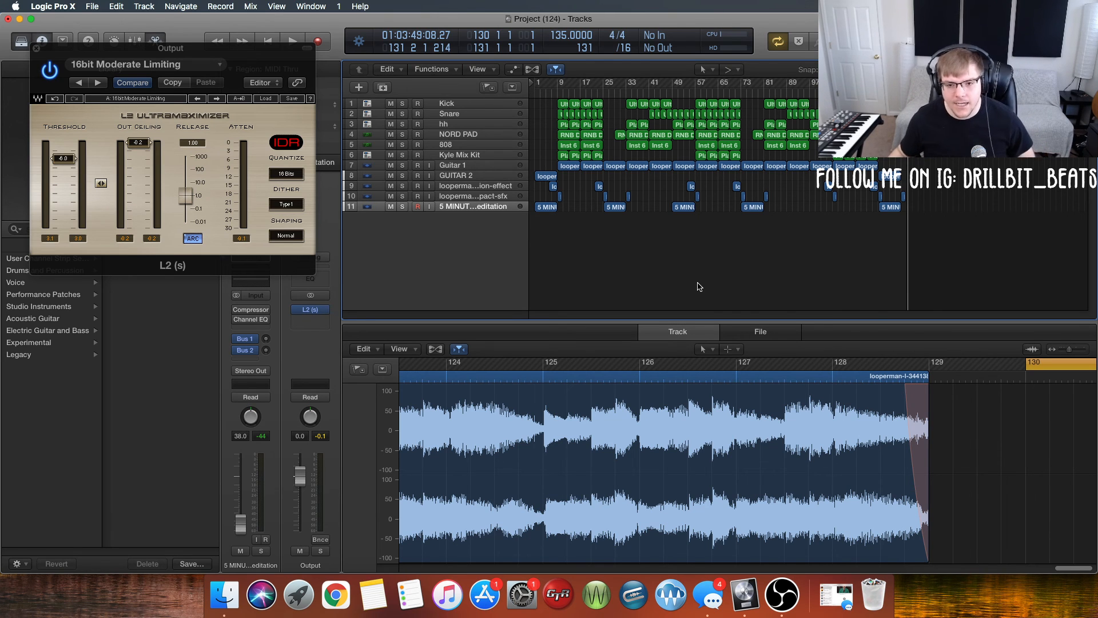
# Try to play the song from the start, and turn off cycle mode
pyautogui.click(533, 99)
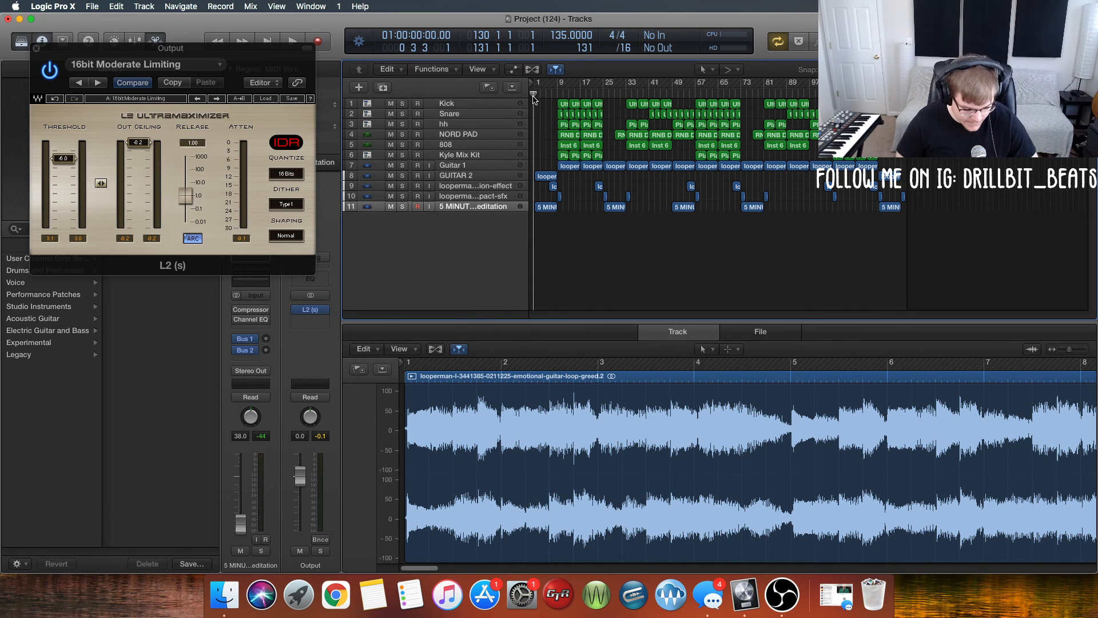
pyautogui.press('space')
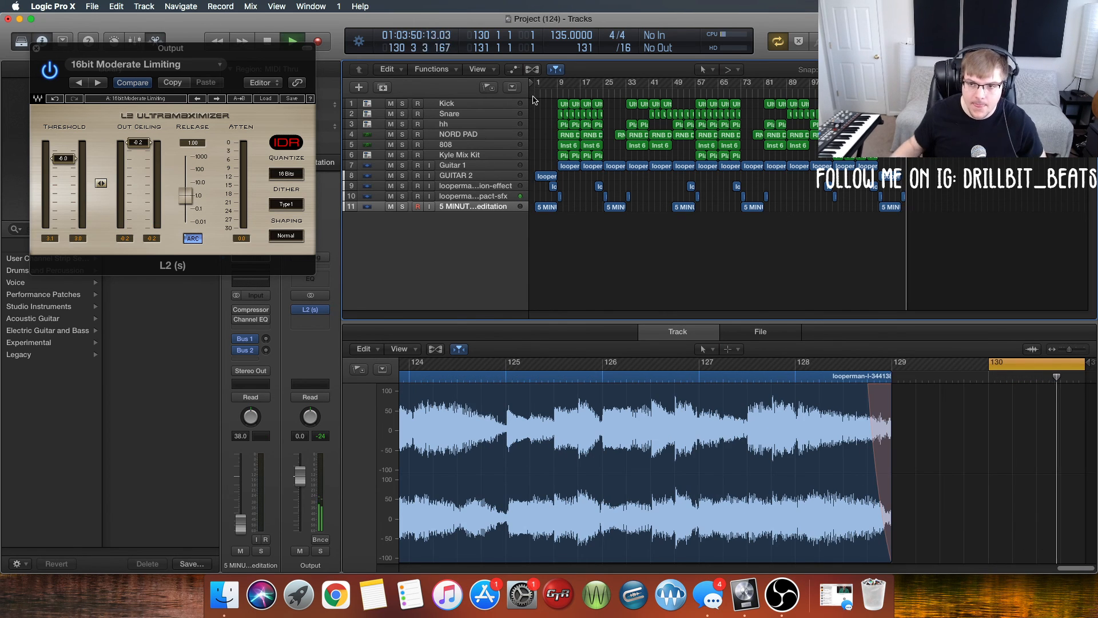
pyautogui.click(779, 42)
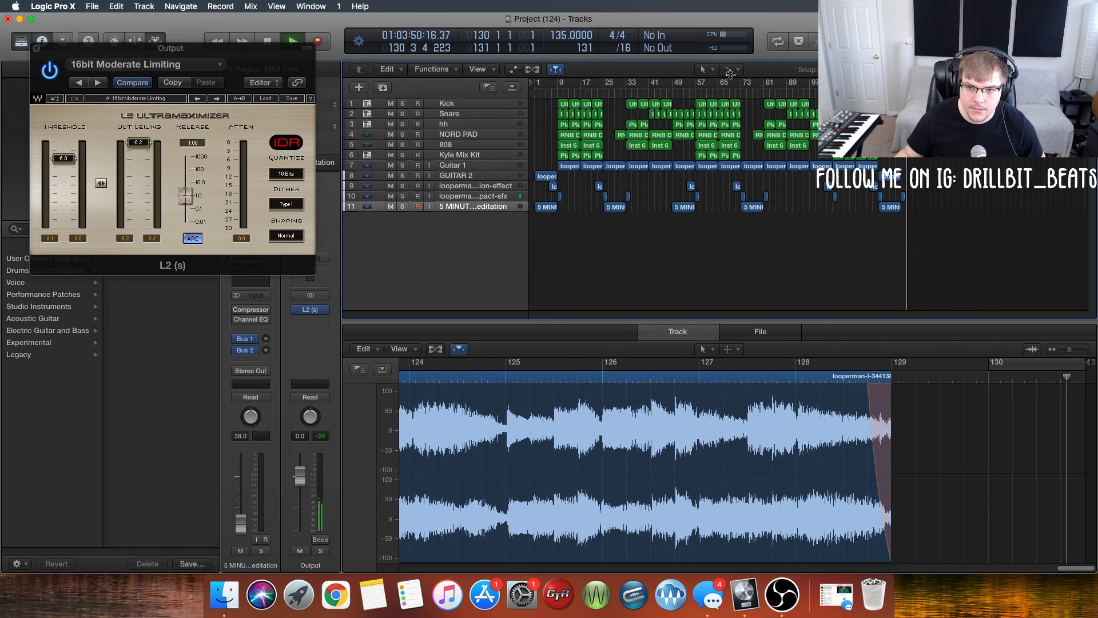
# Play the finished arrangement from the beginning and stop at about bar 34
pyautogui.press('space')
pyautogui.click(531, 96)
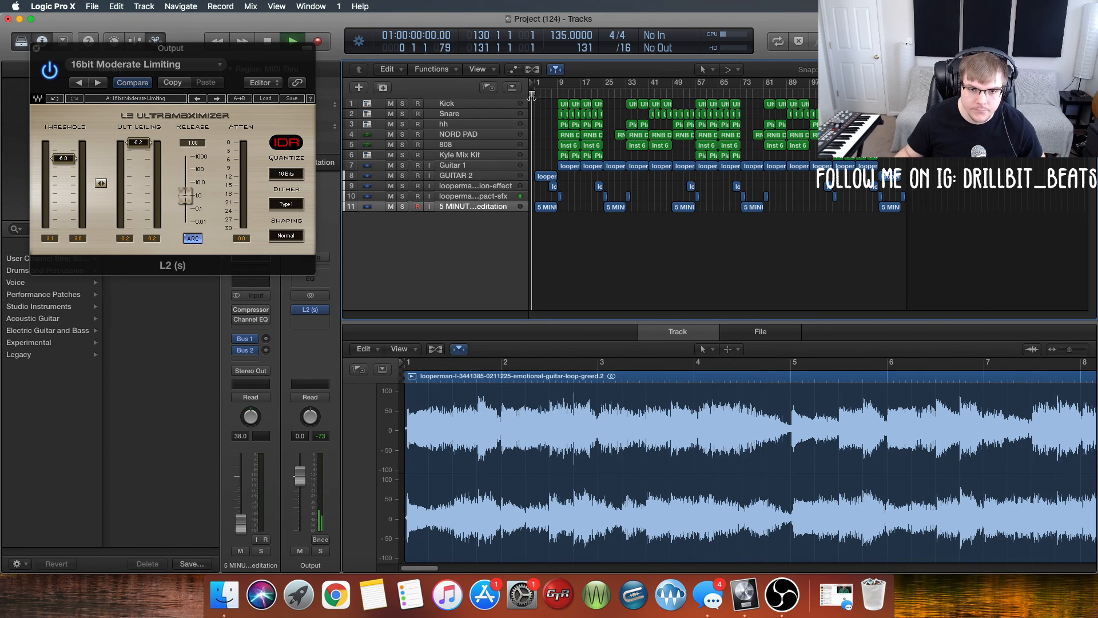
pyautogui.press('space')
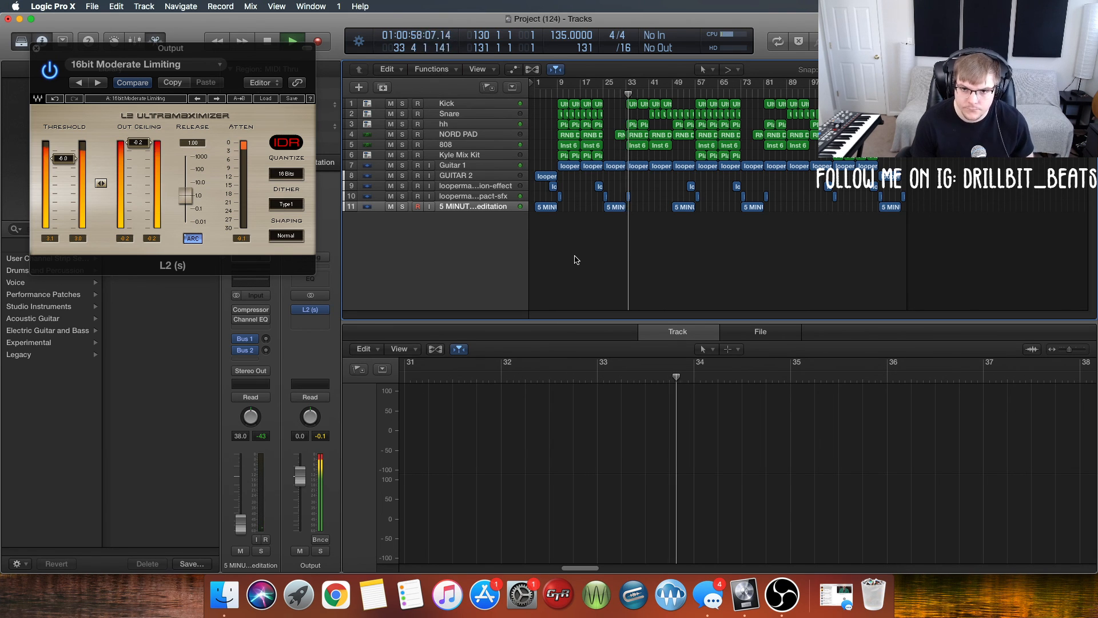
pyautogui.press('space')
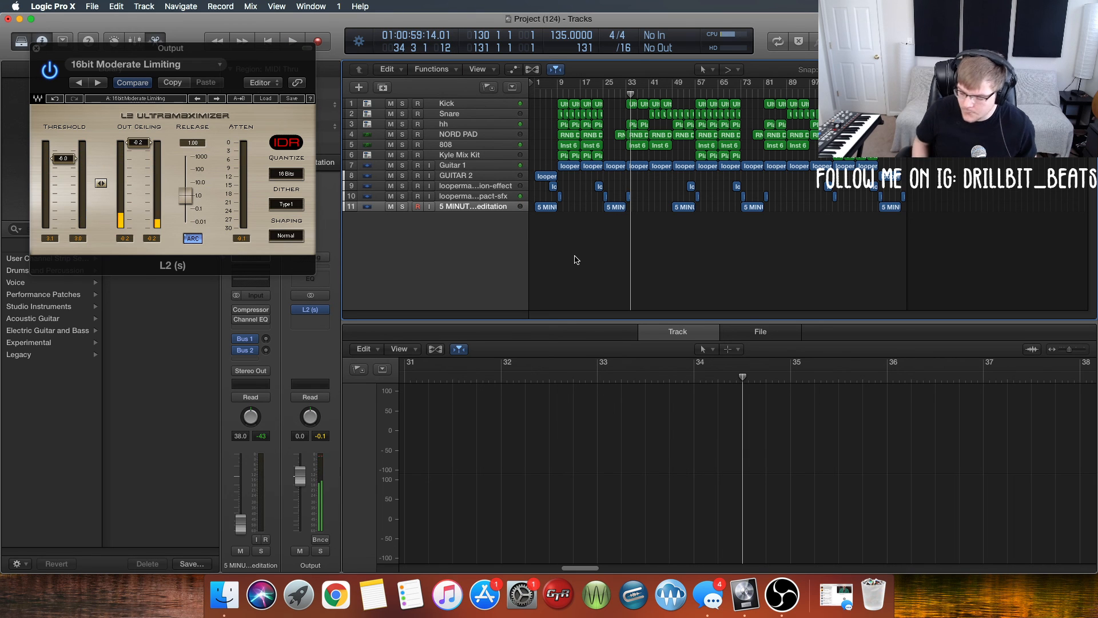
# Switch to OBS to stop the recording
pyautogui.click(788, 602)
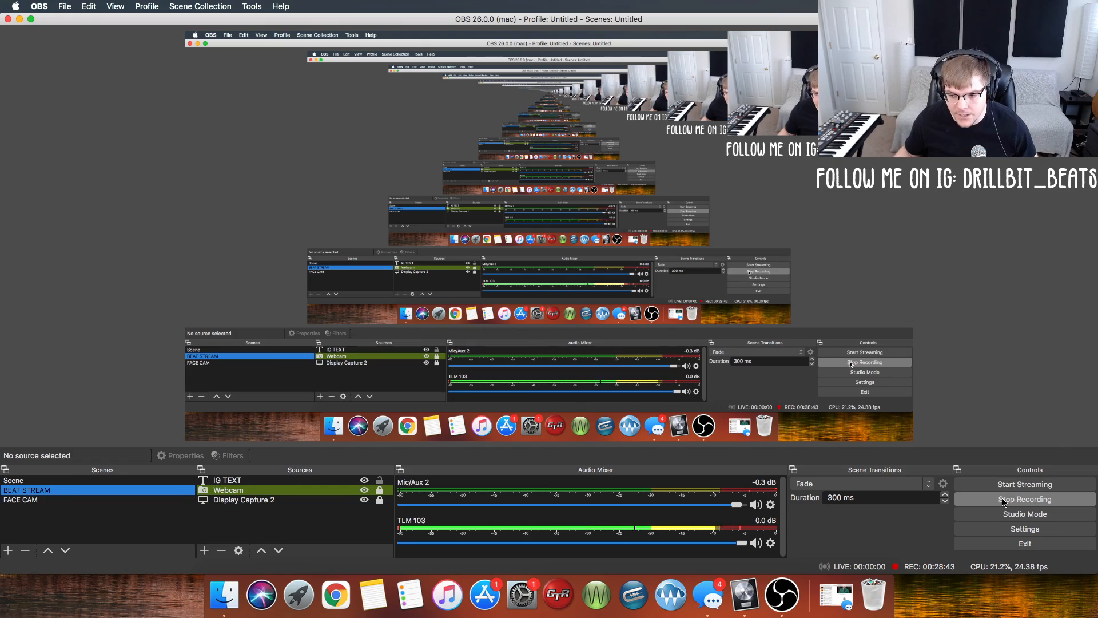